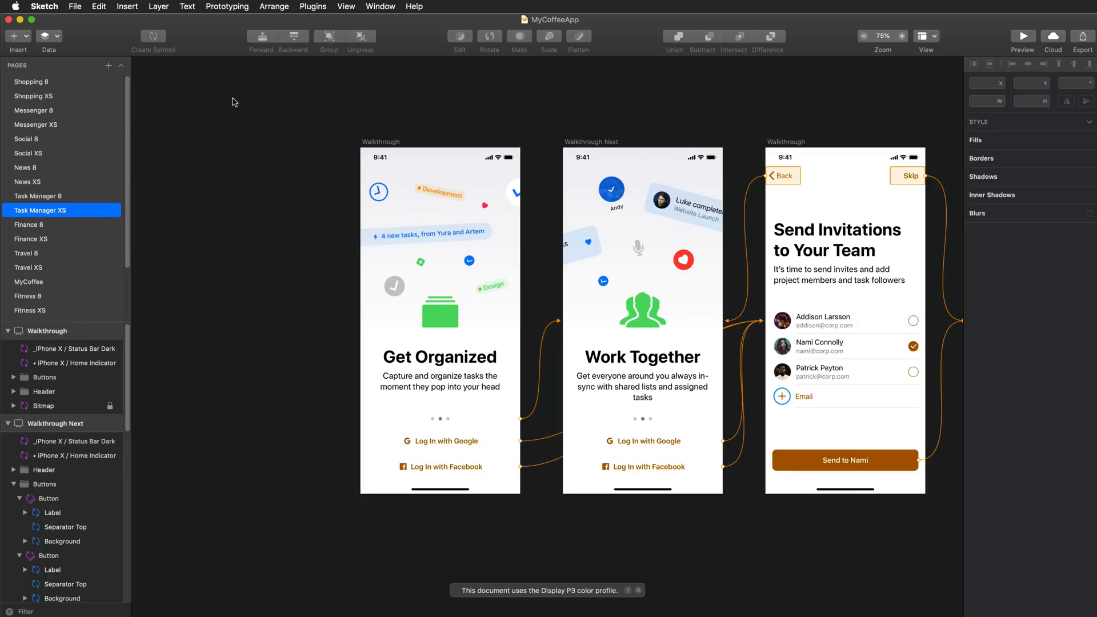
- Test the prototype's profile flow: open the profile from Today, view all its activity, return, and close the profile
{"action": "left_click", "coordinate": [20, 20]}
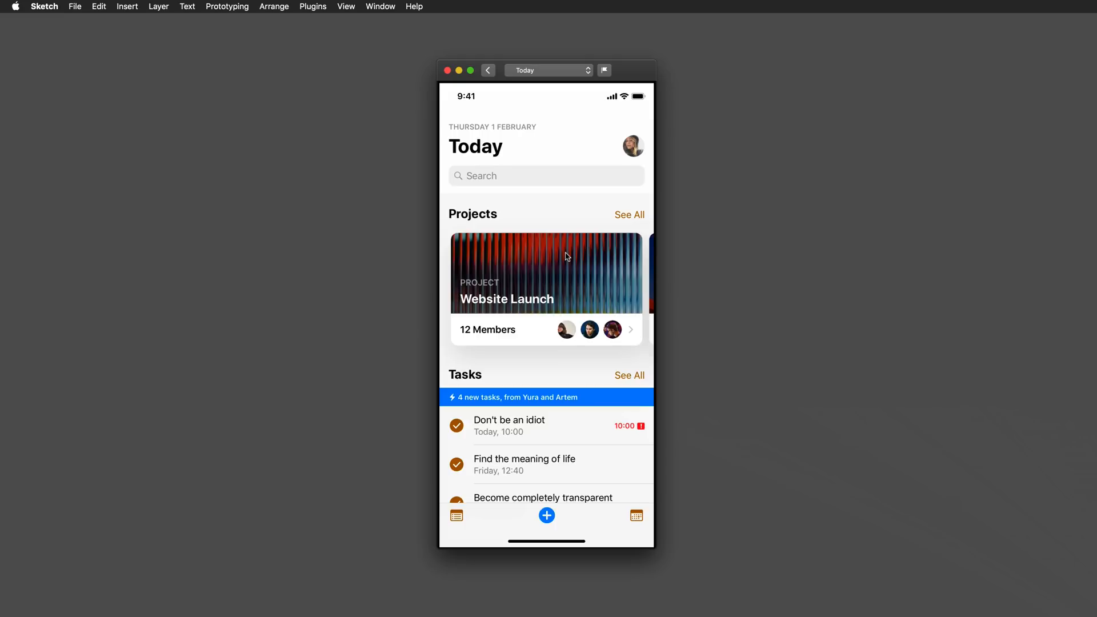
{"action": "left_click", "coordinate": [635, 144]}
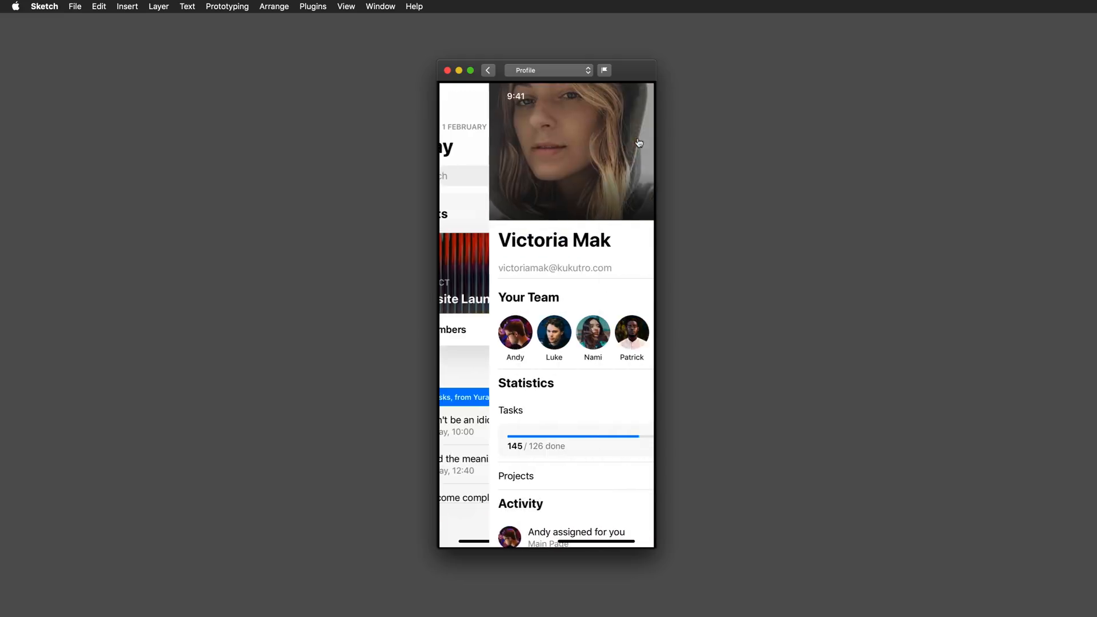
{"action": "left_click", "coordinate": [603, 252]}
{"action": "left_click", "coordinate": [575, 247]}
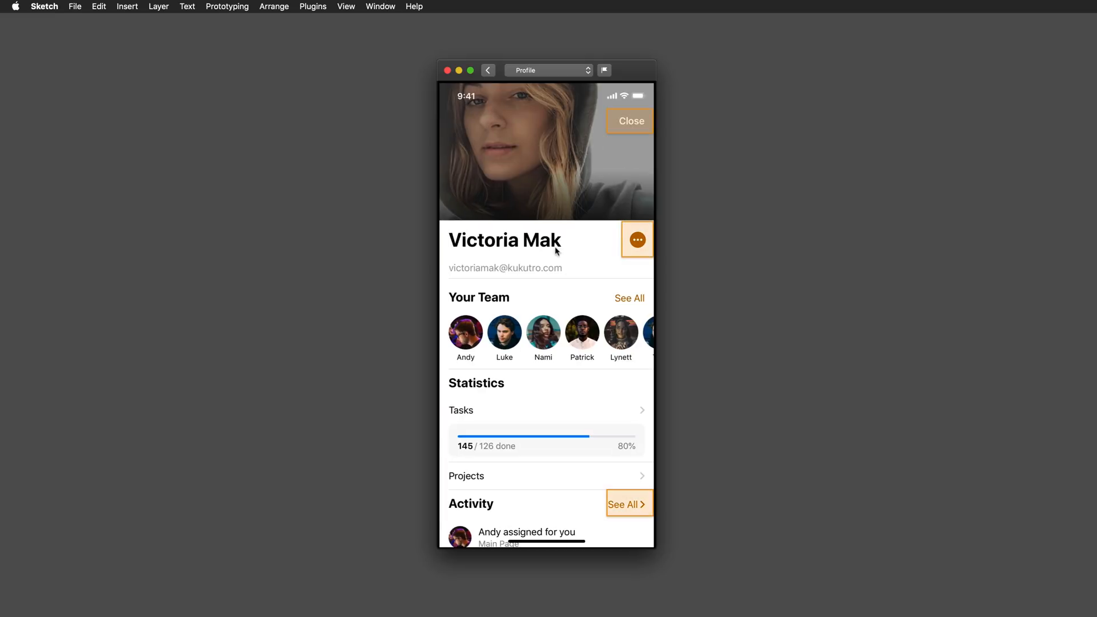
{"action": "left_click", "coordinate": [621, 506]}
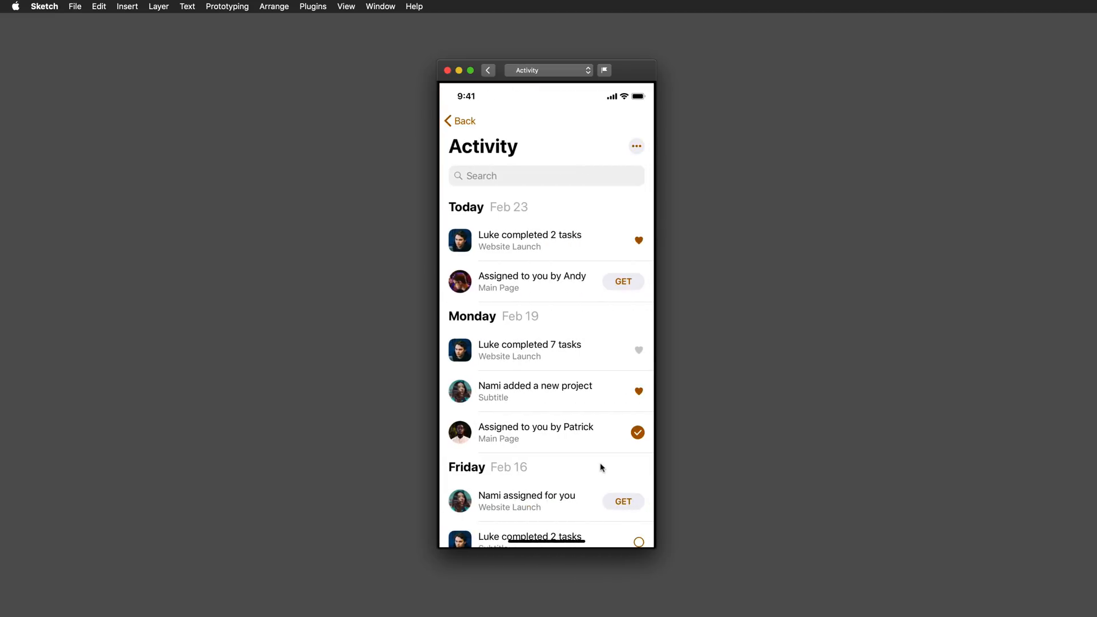
{"action": "left_click", "coordinate": [579, 335]}
{"action": "left_click", "coordinate": [457, 122]}
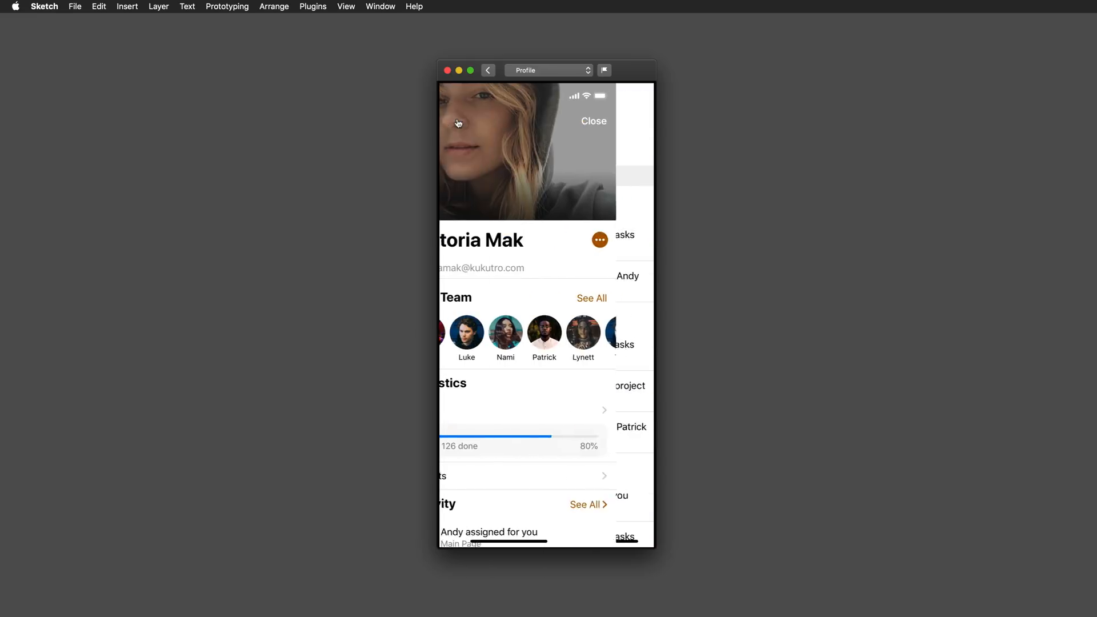
{"action": "left_click", "coordinate": [501, 162]}
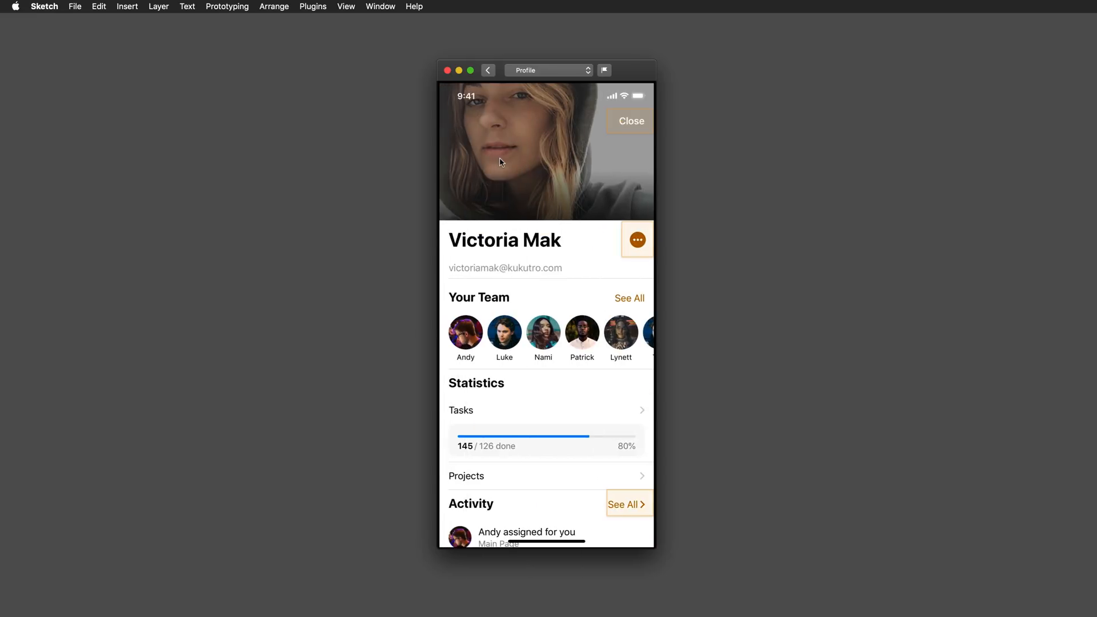
{"action": "left_click", "coordinate": [636, 131]}
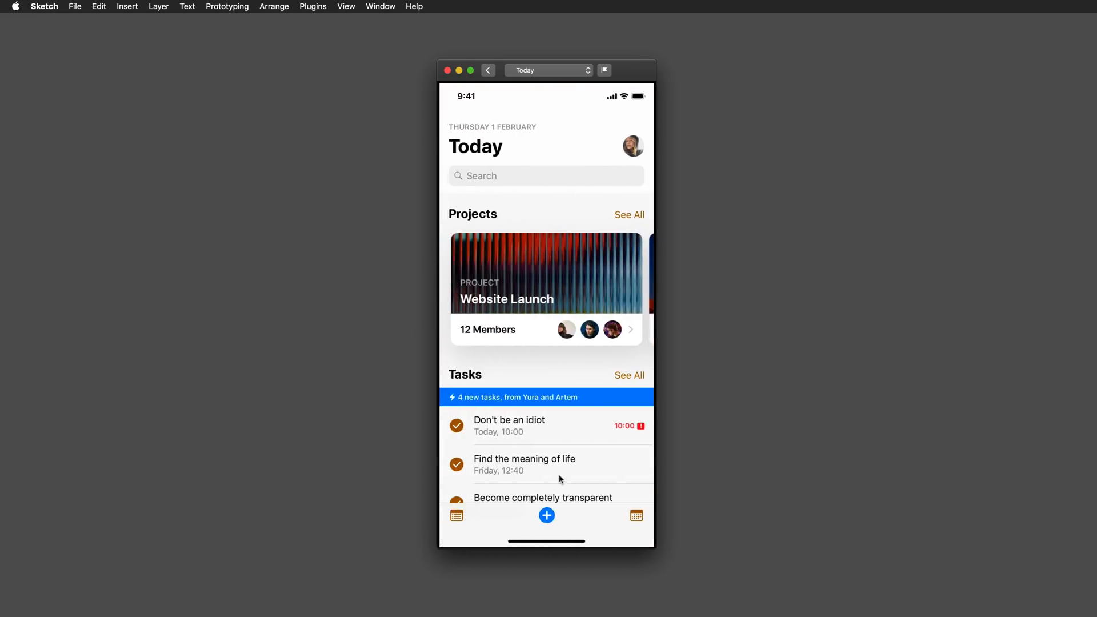
- Test the prototype's add-task flow from the add popover through the Add task form and back to Today
{"action": "left_click", "coordinate": [546, 517]}
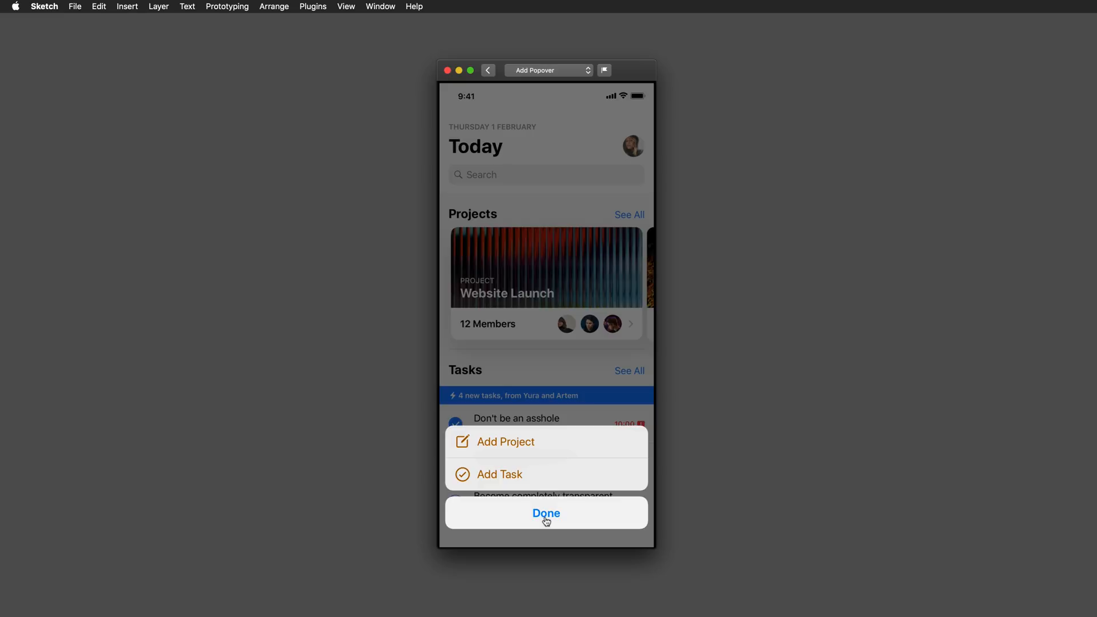
{"action": "left_click", "coordinate": [518, 480]}
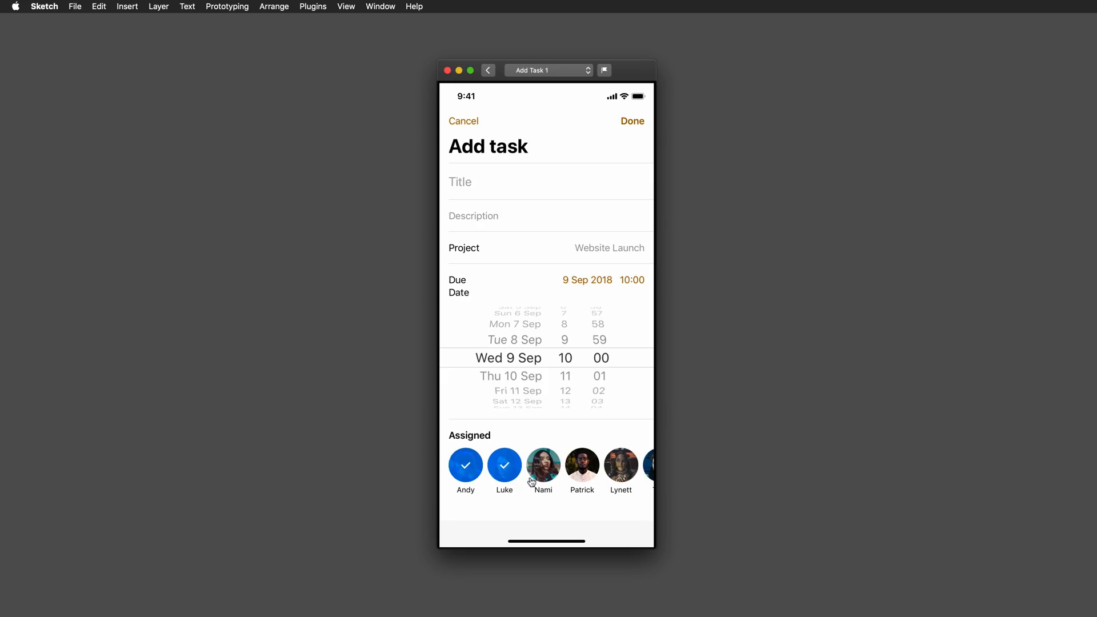
{"action": "left_click", "coordinate": [581, 196]}
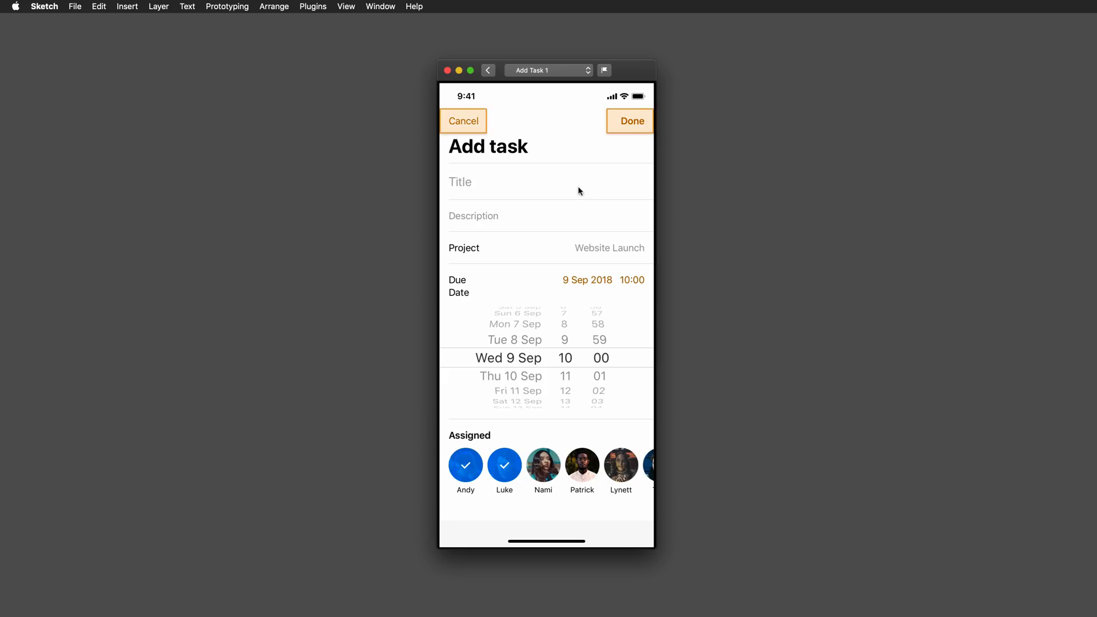
{"action": "left_click", "coordinate": [632, 130]}
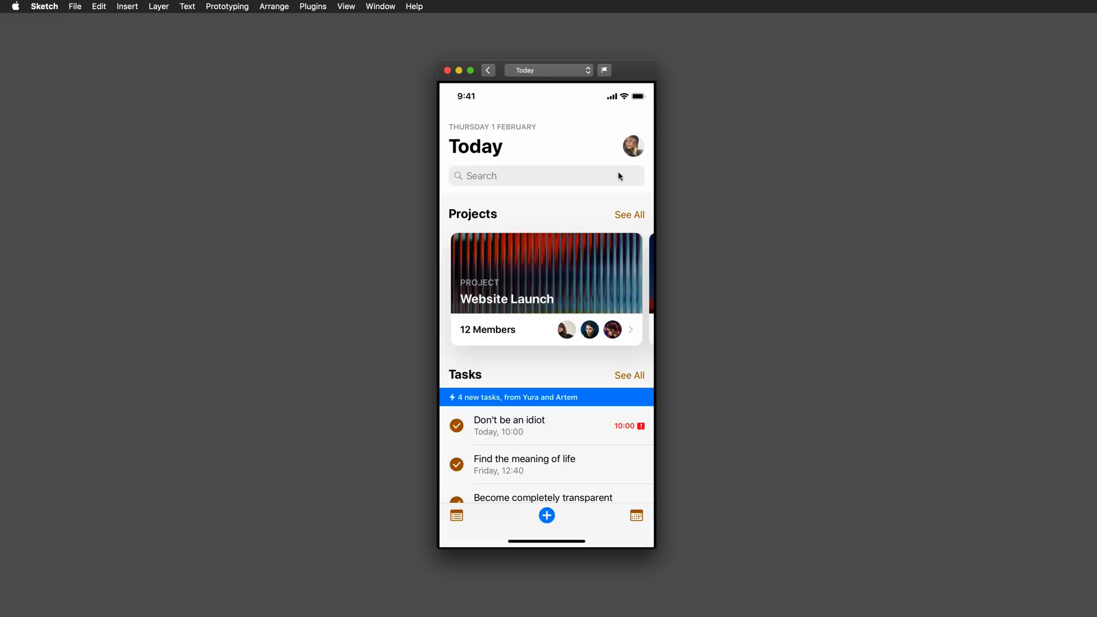
{"action": "left_click", "coordinate": [598, 204]}
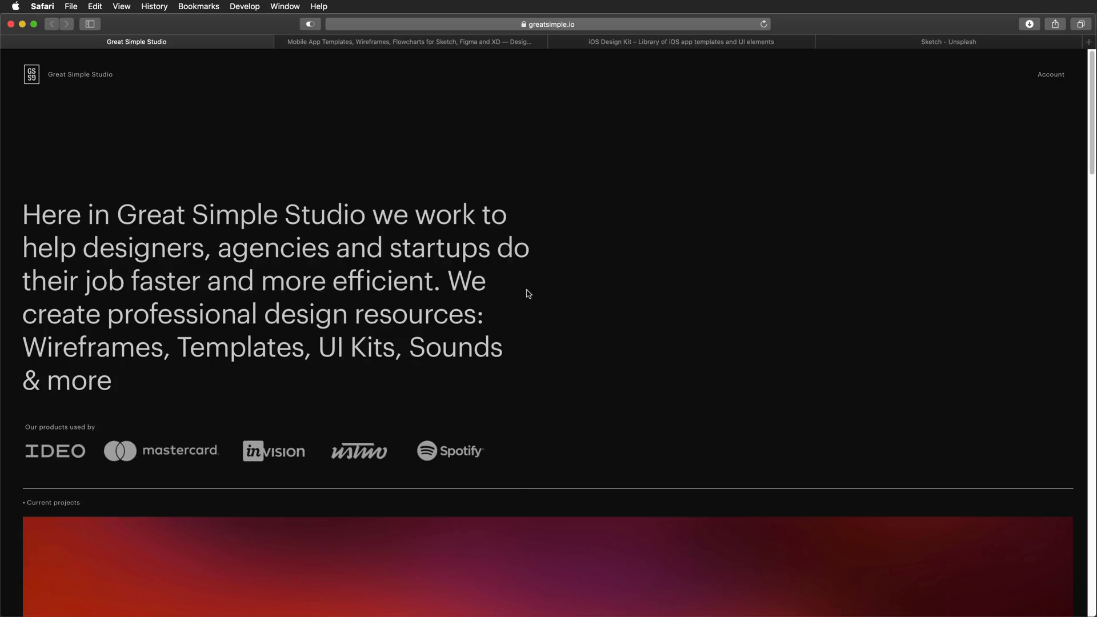
- In Safari, browse the Great Simple Studio homepage and the Design Files catalogue through its wireframe and iOS template collections
{"action": "scroll", "coordinate": [529, 294], "scroll_direction": "down", "scroll_amount": 10}
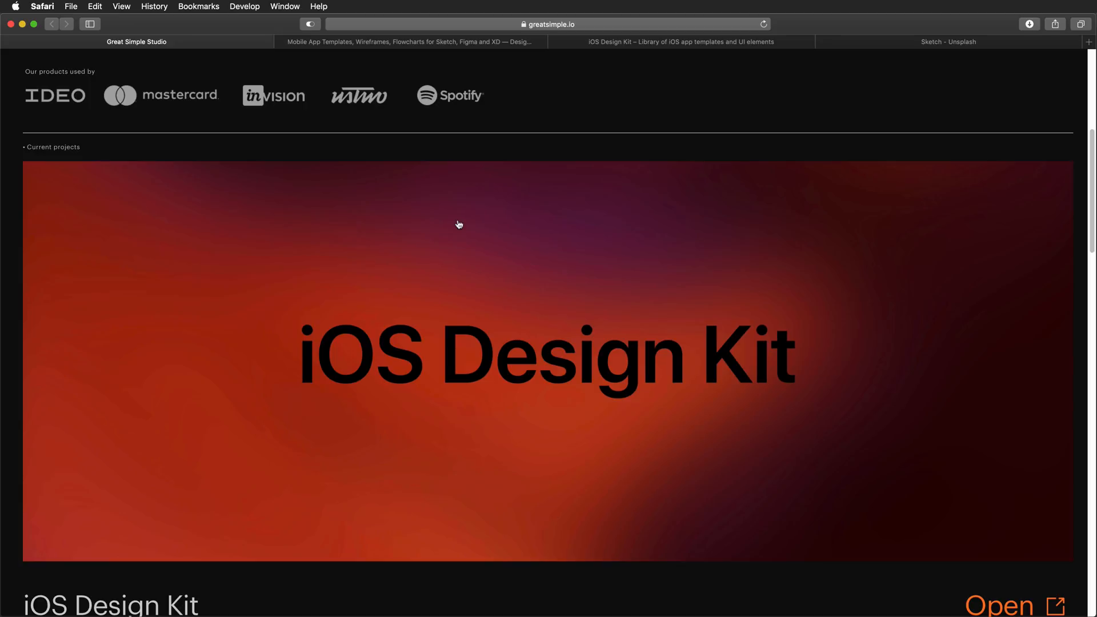
{"action": "left_click", "coordinate": [483, 43]}
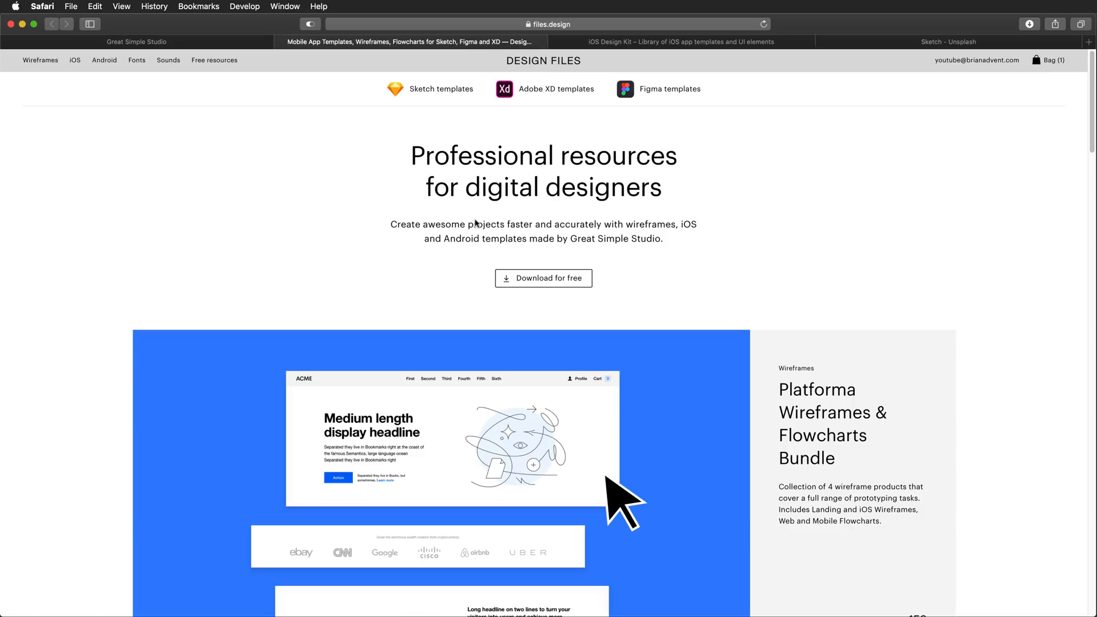
{"action": "scroll", "coordinate": [457, 224], "scroll_direction": "down", "scroll_amount": 10}
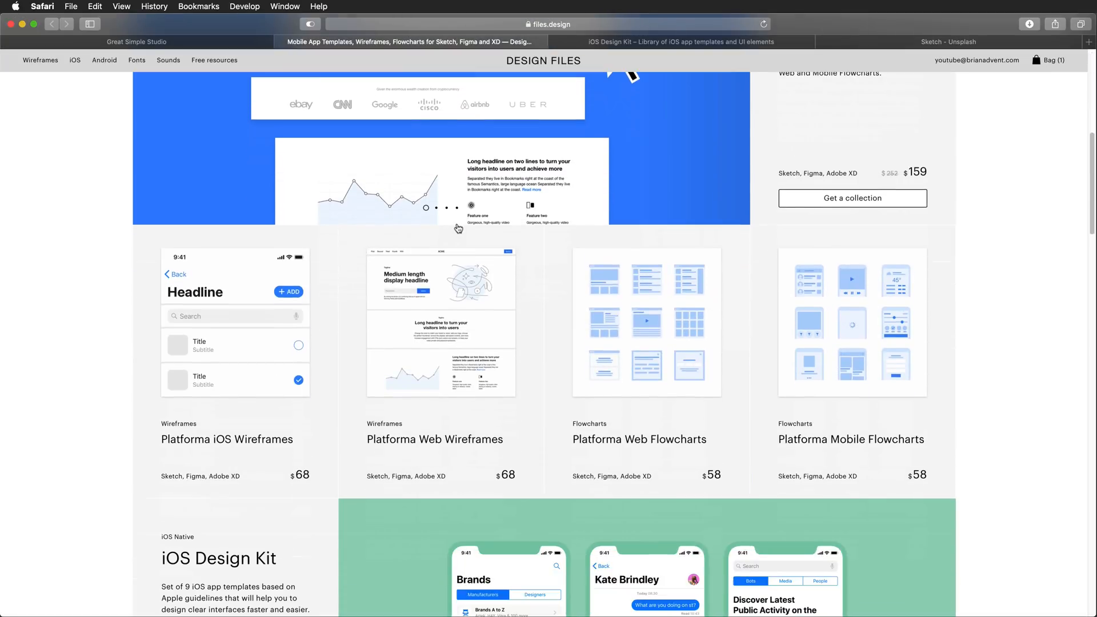
{"action": "scroll", "coordinate": [458, 229], "scroll_direction": "down", "scroll_amount": 12}
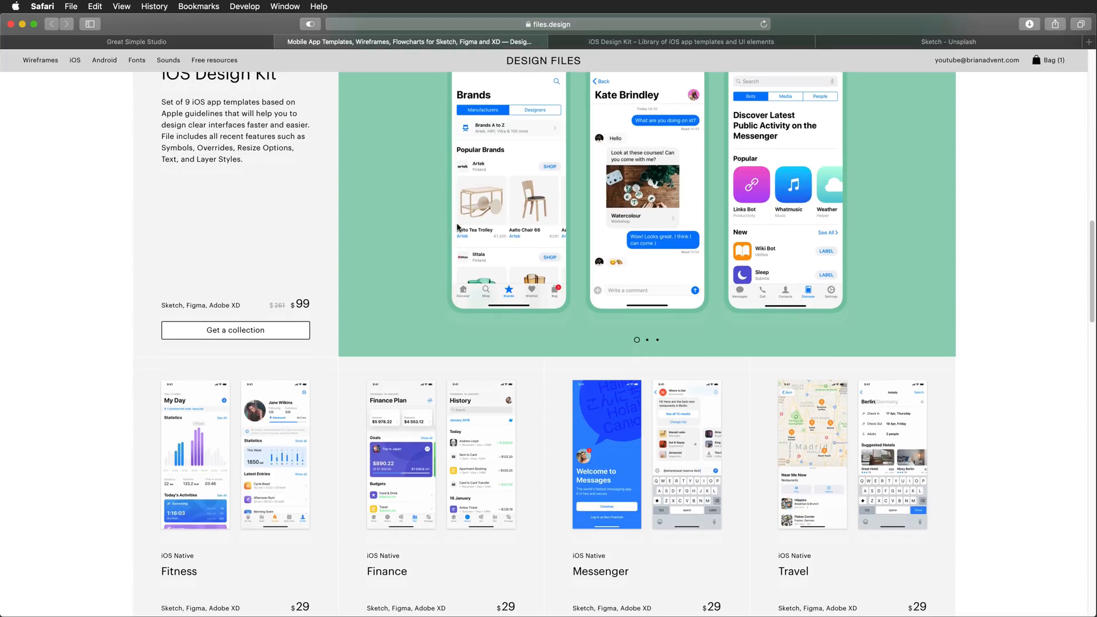
{"action": "scroll", "coordinate": [449, 239], "scroll_direction": "down", "scroll_amount": 3}
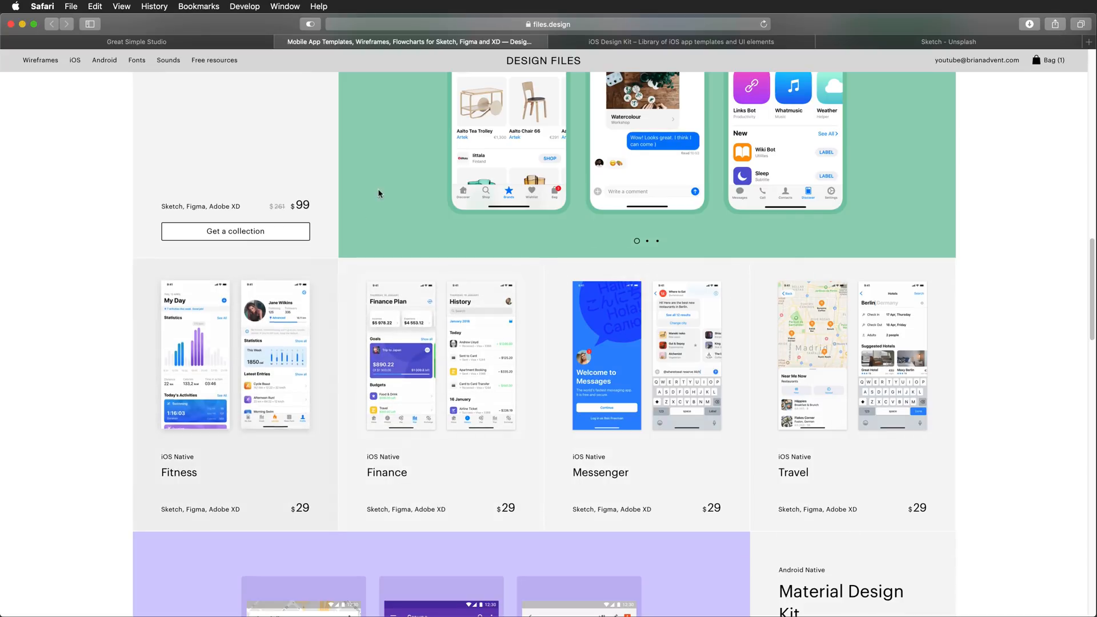
- Examine the iOS Design Kit website's sample screens, features and template categories, and return to the beginning of the Design Files page
{"action": "left_click", "coordinate": [624, 42]}
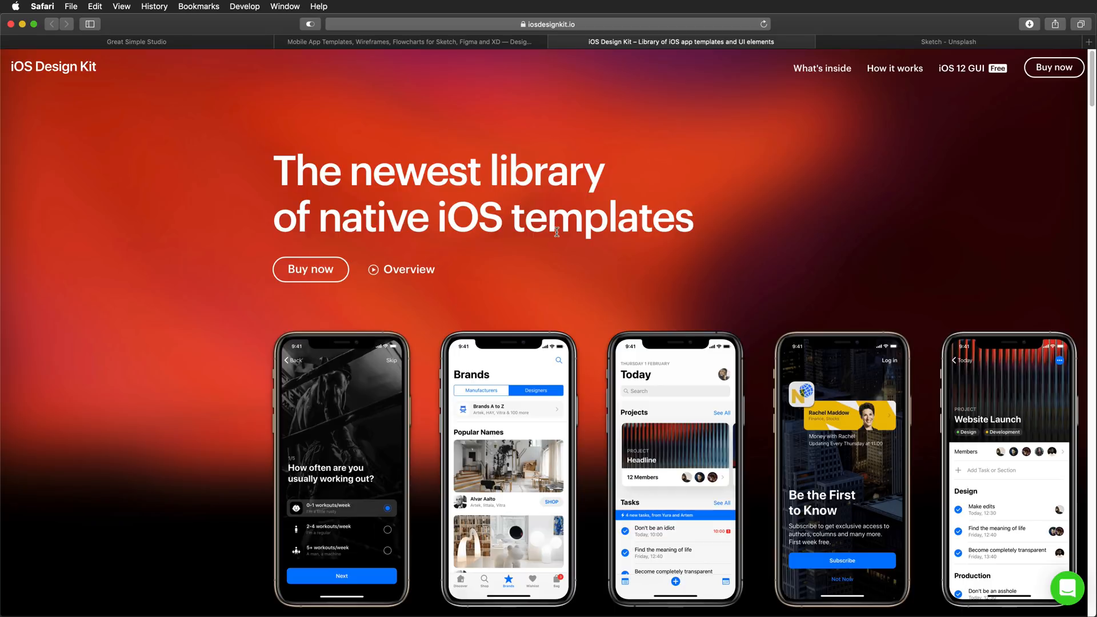
{"action": "scroll", "coordinate": [557, 232], "scroll_direction": "down", "scroll_amount": 10}
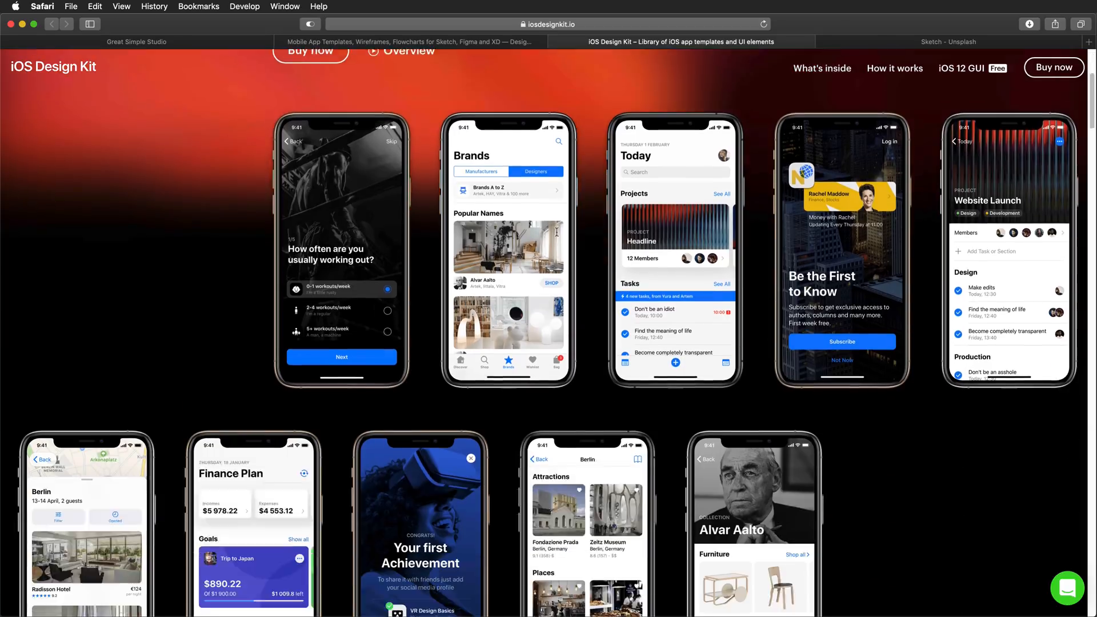
{"action": "scroll", "coordinate": [557, 235], "scroll_direction": "down", "scroll_amount": 10}
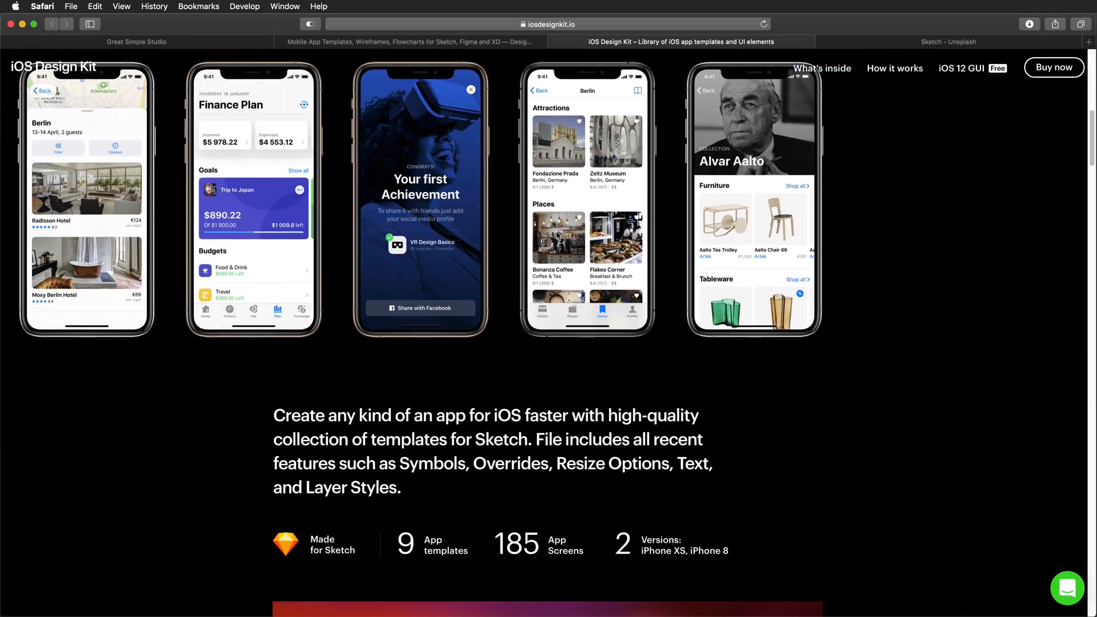
{"action": "scroll", "coordinate": [557, 234], "scroll_direction": "down", "scroll_amount": 15}
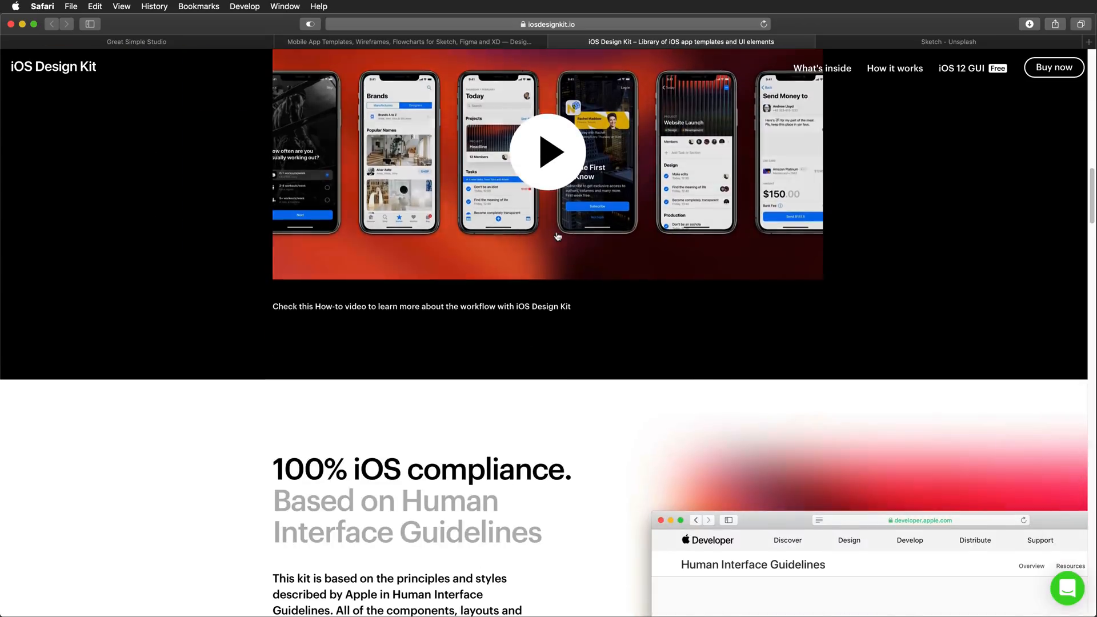
{"action": "scroll", "coordinate": [558, 234], "scroll_direction": "down", "scroll_amount": 10}
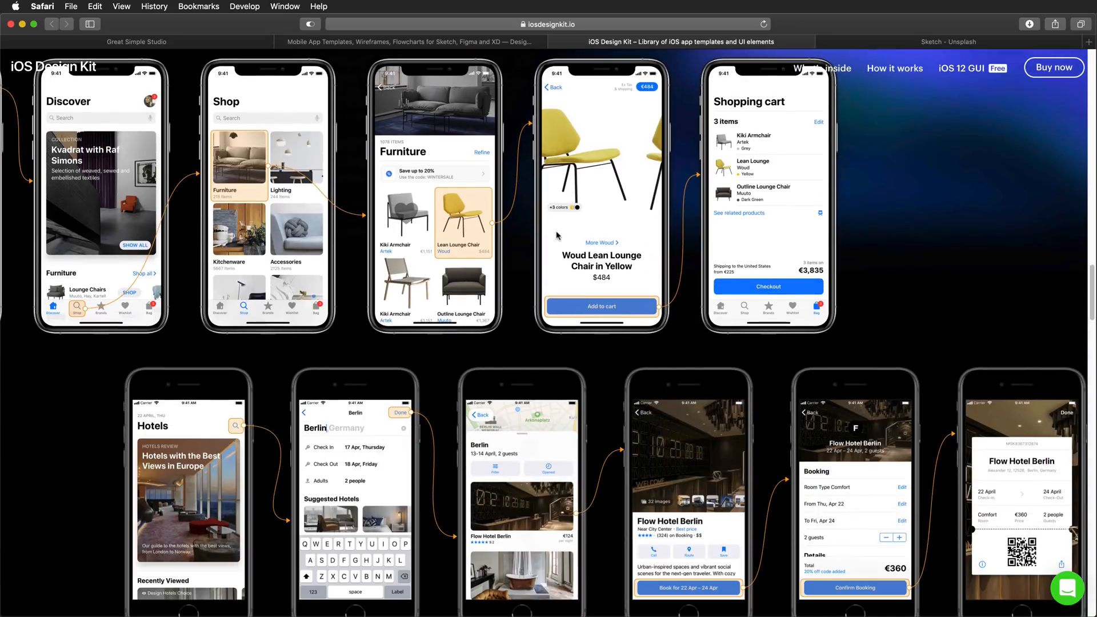
{"action": "scroll", "coordinate": [557, 234], "scroll_direction": "down", "scroll_amount": 1}
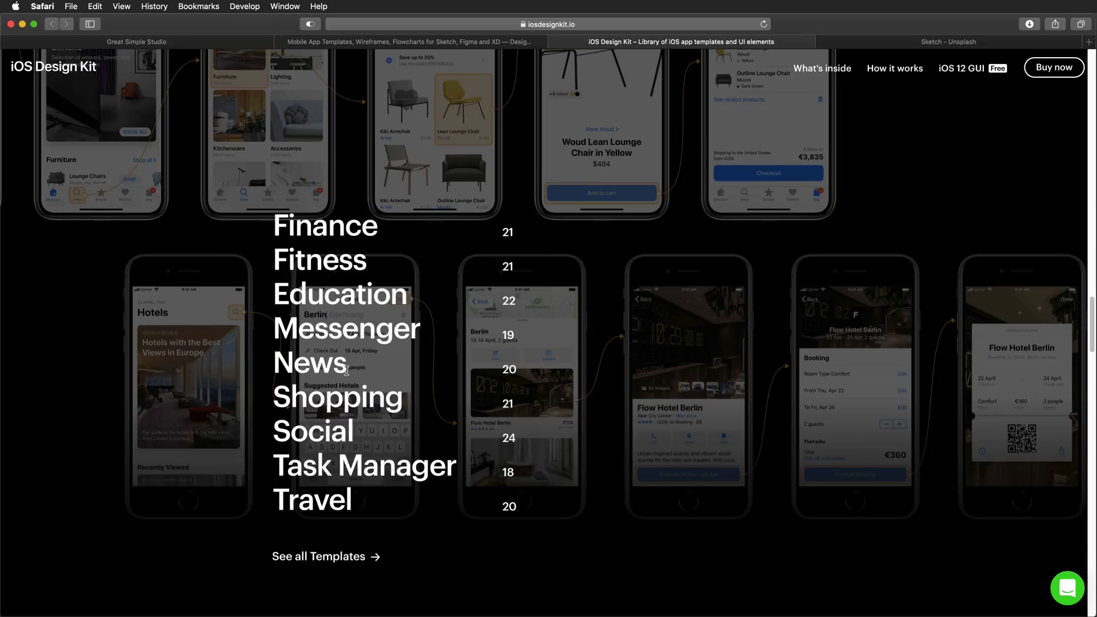
{"action": "scroll", "coordinate": [347, 370], "scroll_direction": "up", "scroll_amount": 20}
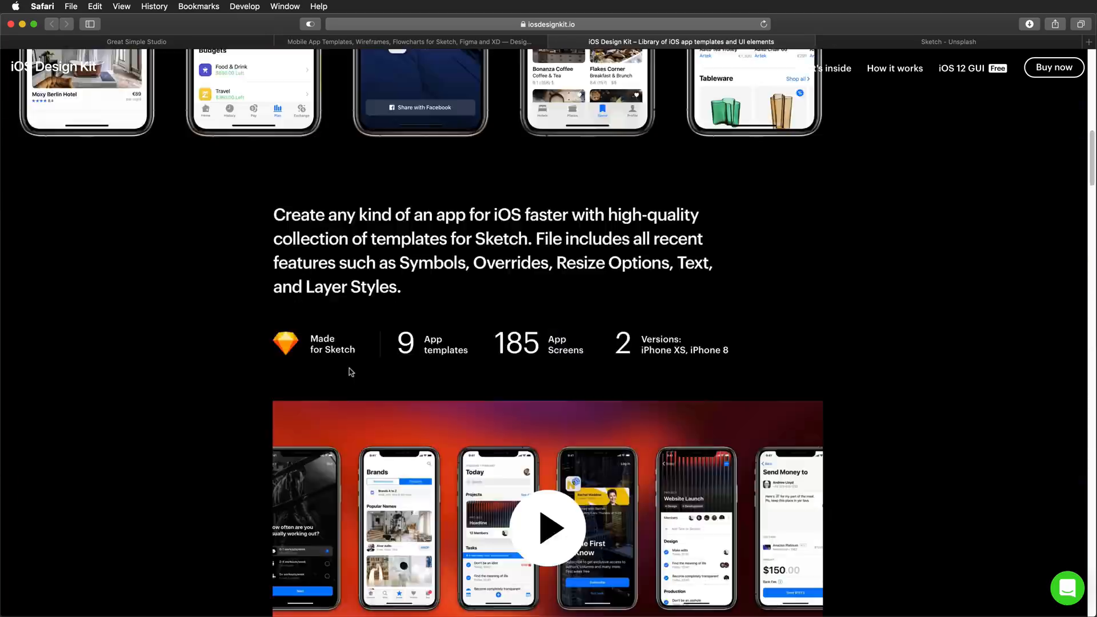
{"action": "left_click", "coordinate": [484, 42]}
{"action": "scroll", "coordinate": [489, 103], "scroll_direction": "up", "scroll_amount": 15}
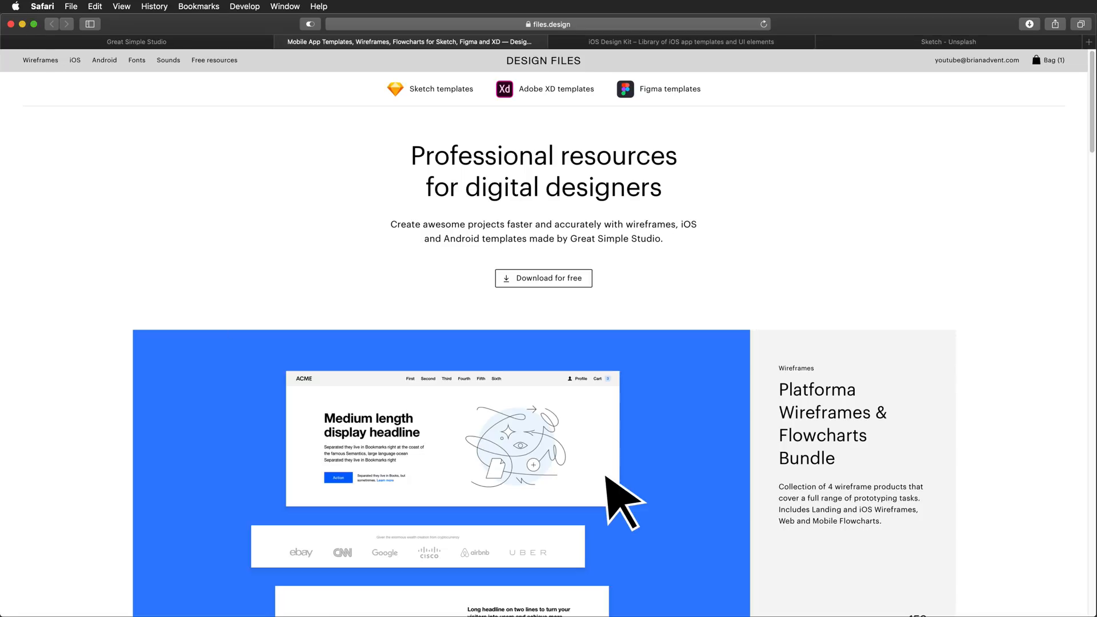
- Switch to Sketch and create a new document from the iOS Design Kit template
{"action": "key", "text": "super+Tab"}
{"action": "left_click", "coordinate": [75, 6]}
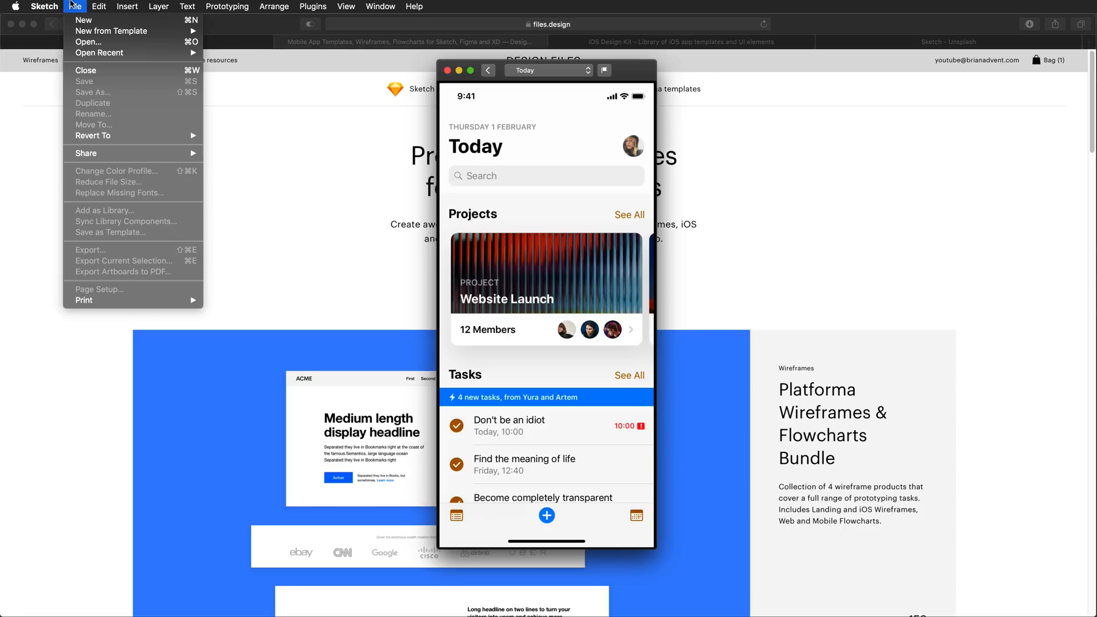
{"action": "mouse_move", "coordinate": [83, 33]}
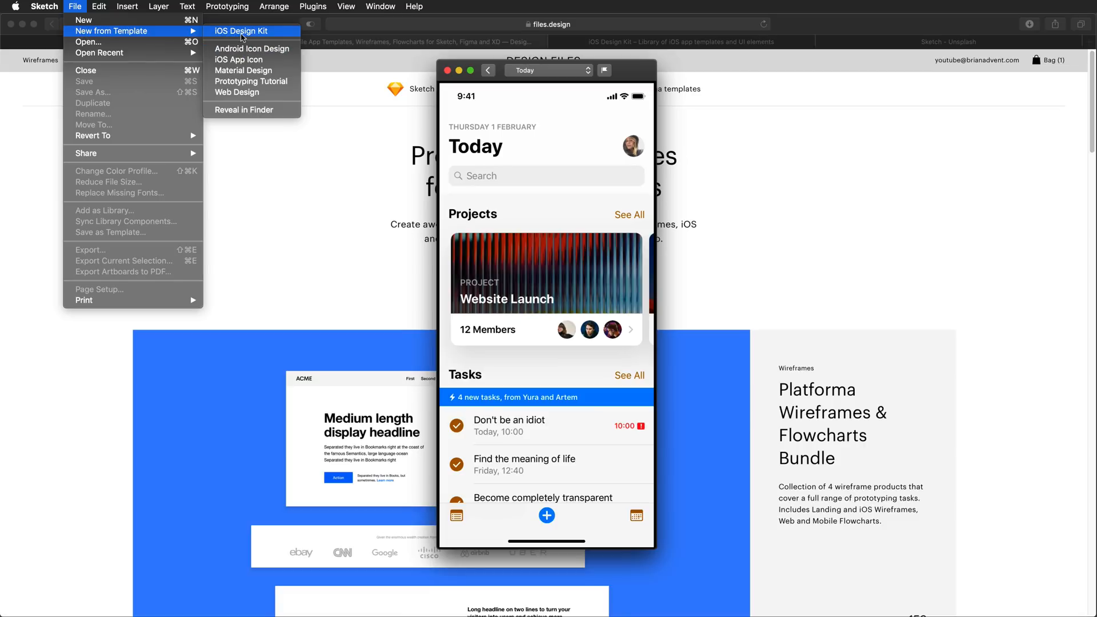
{"action": "left_click", "coordinate": [241, 34]}
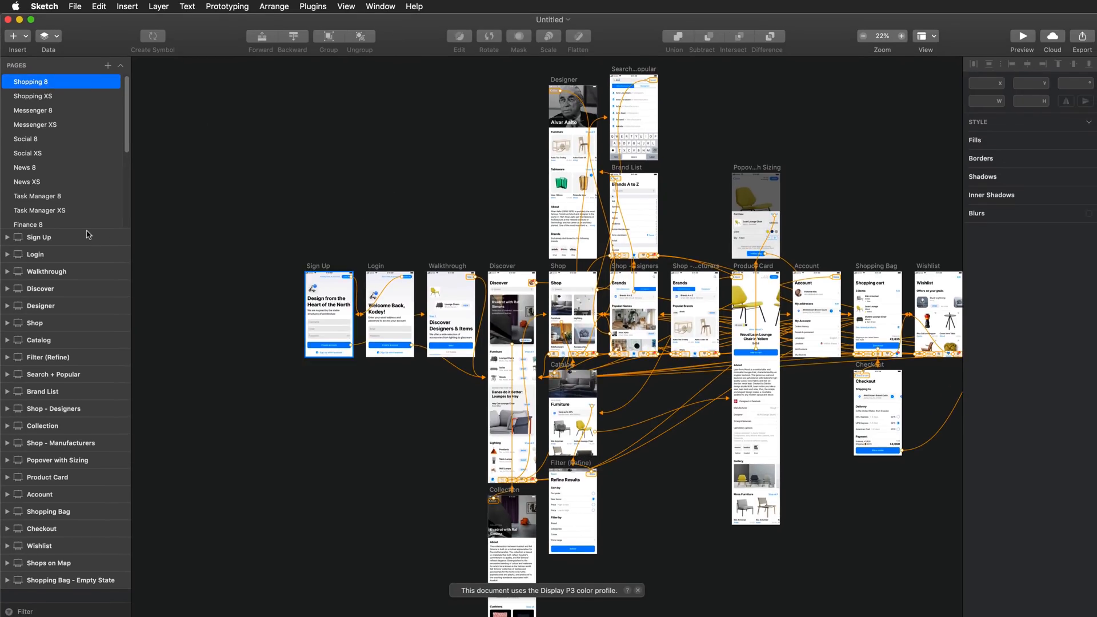
- Enlarge the page list to fit all pages and open the Shopping XS page to inspect its linked artboards
{"action": "left_click_drag", "start_coordinate": [87, 233], "coordinate": [83, 386]}
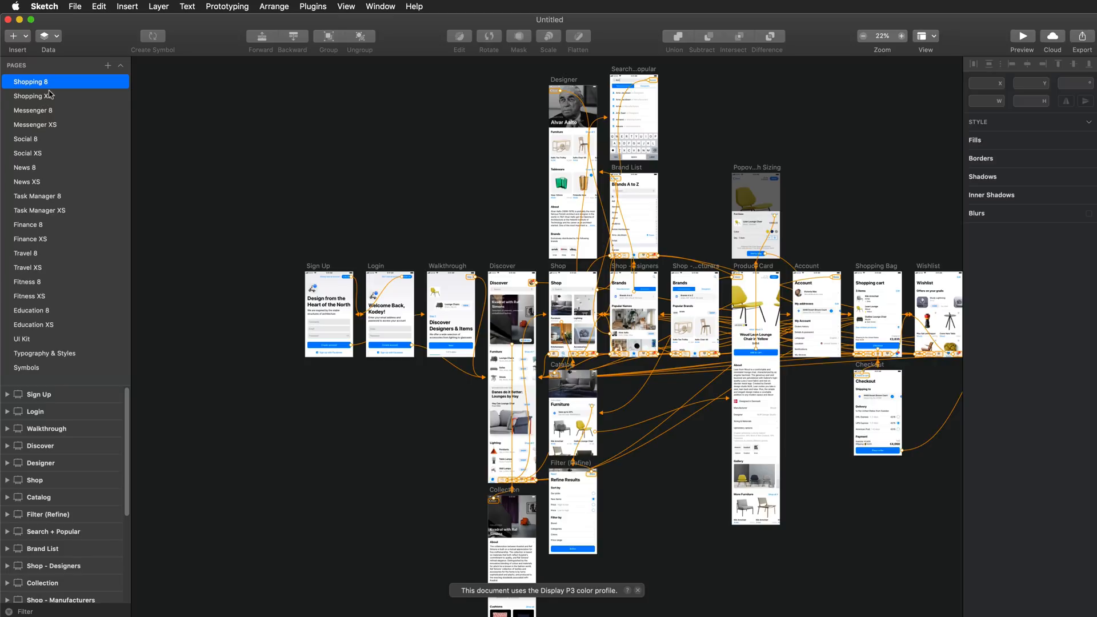
{"action": "left_click", "coordinate": [48, 96]}
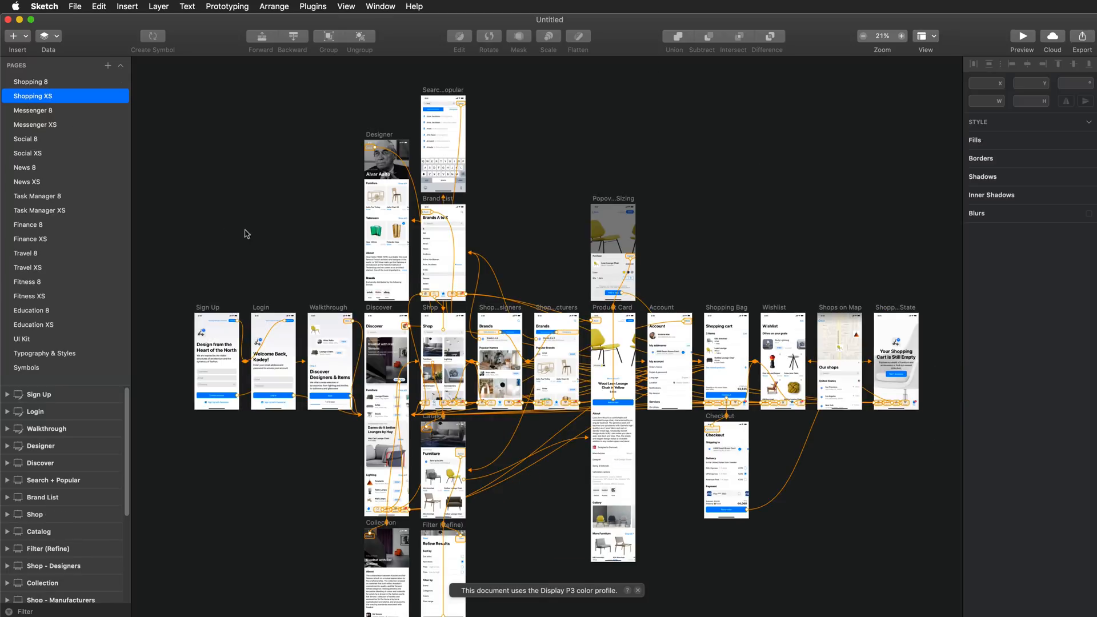
{"action": "scroll", "coordinate": [315, 268], "scroll_direction": "up", "scroll_amount": 5}
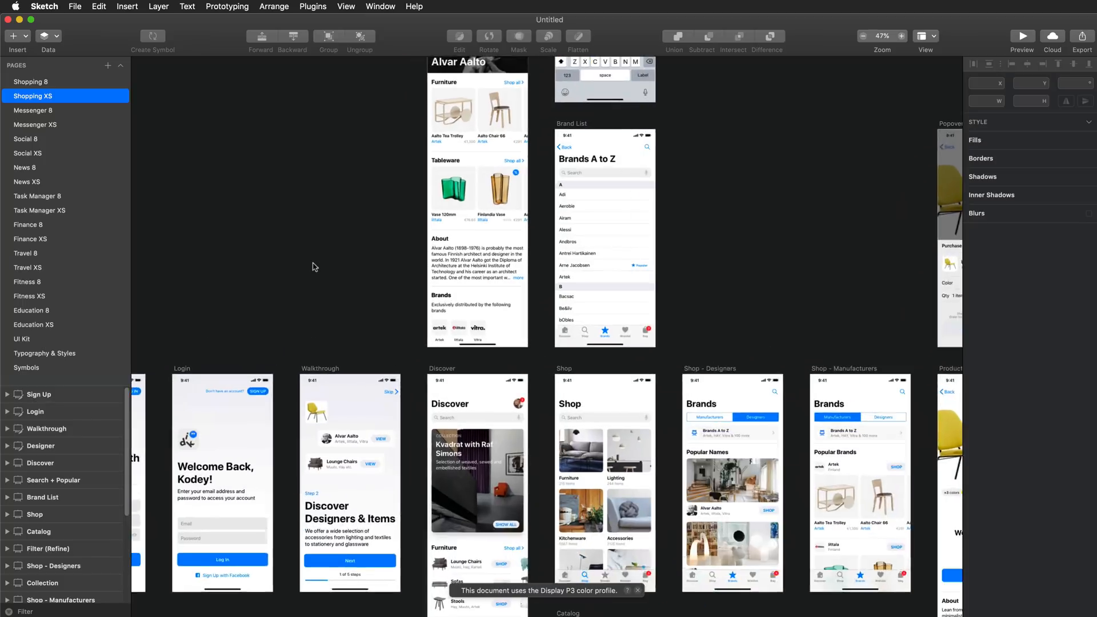
{"action": "scroll", "coordinate": [315, 268], "scroll_direction": "down", "scroll_amount": 3}
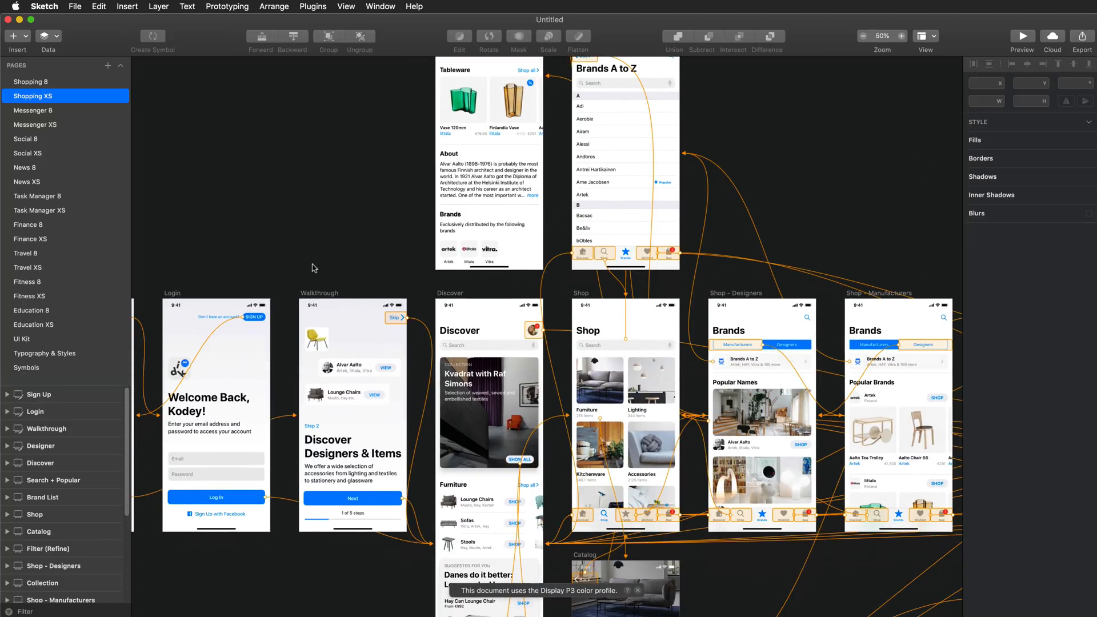
{"action": "scroll", "coordinate": [315, 268], "scroll_direction": "left", "scroll_amount": 5}
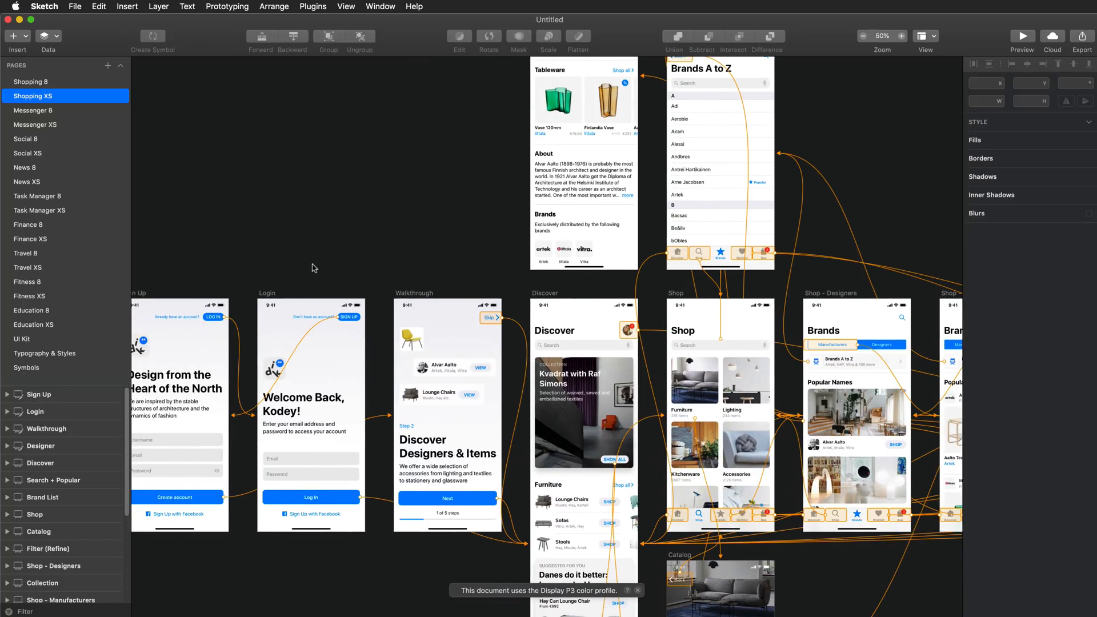
{"action": "scroll", "coordinate": [314, 268], "scroll_direction": "left", "scroll_amount": 2}
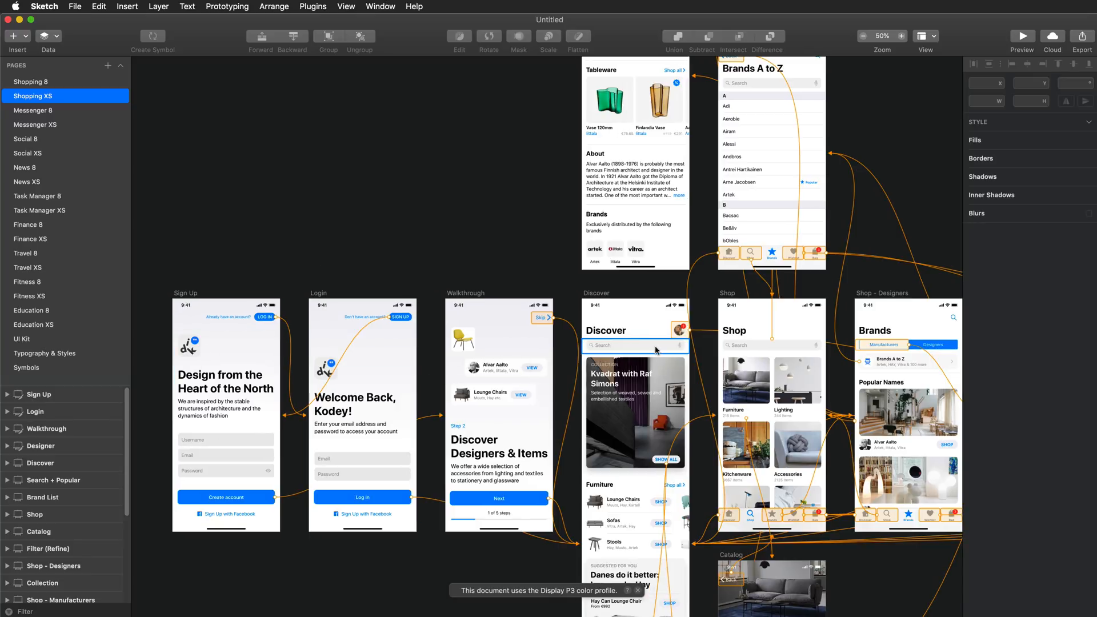
{"action": "scroll", "coordinate": [643, 349], "scroll_direction": "right", "scroll_amount": 5}
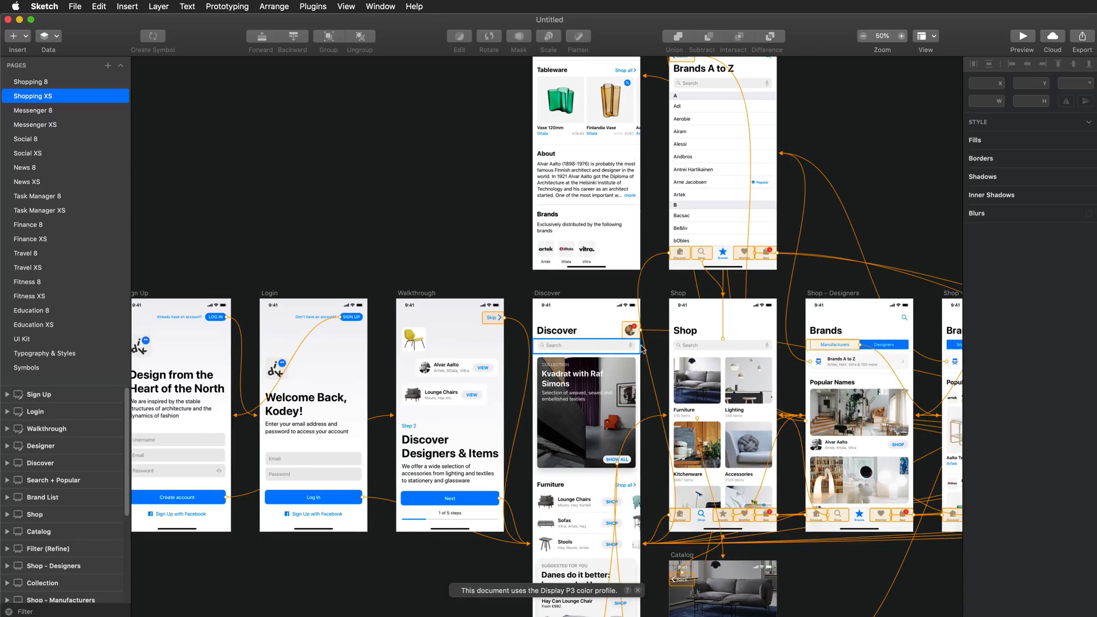
- Examine the Shopping XS artboards from Discover and Shop across to the Product Card and purchase popover
{"action": "scroll", "coordinate": [642, 349], "scroll_direction": "right", "scroll_amount": 7}
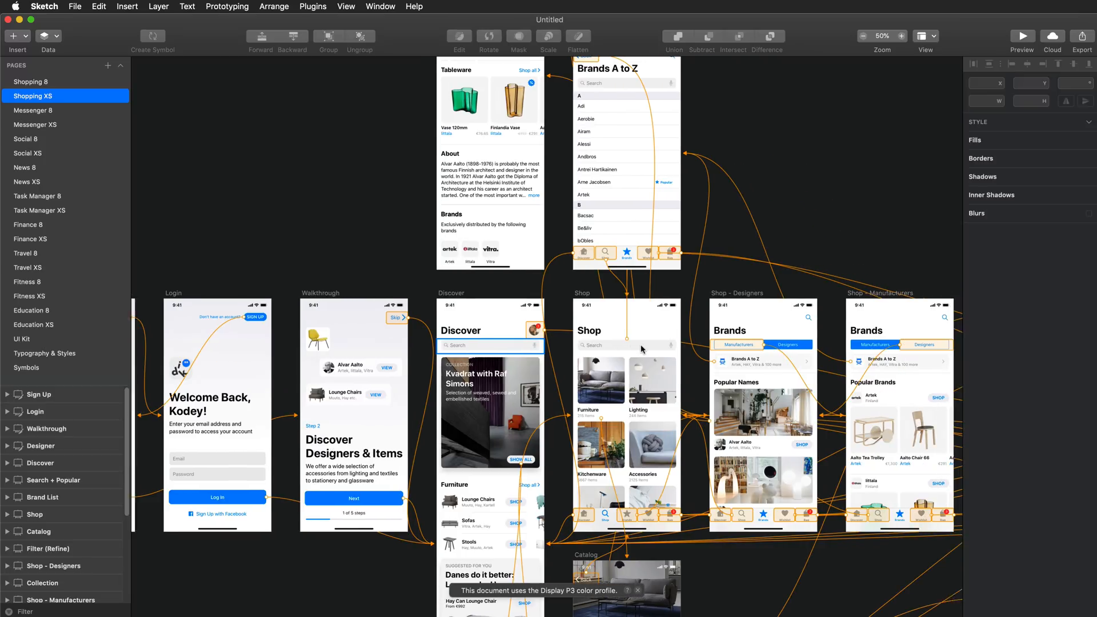
{"action": "scroll", "coordinate": [642, 349], "scroll_direction": "right", "scroll_amount": 10}
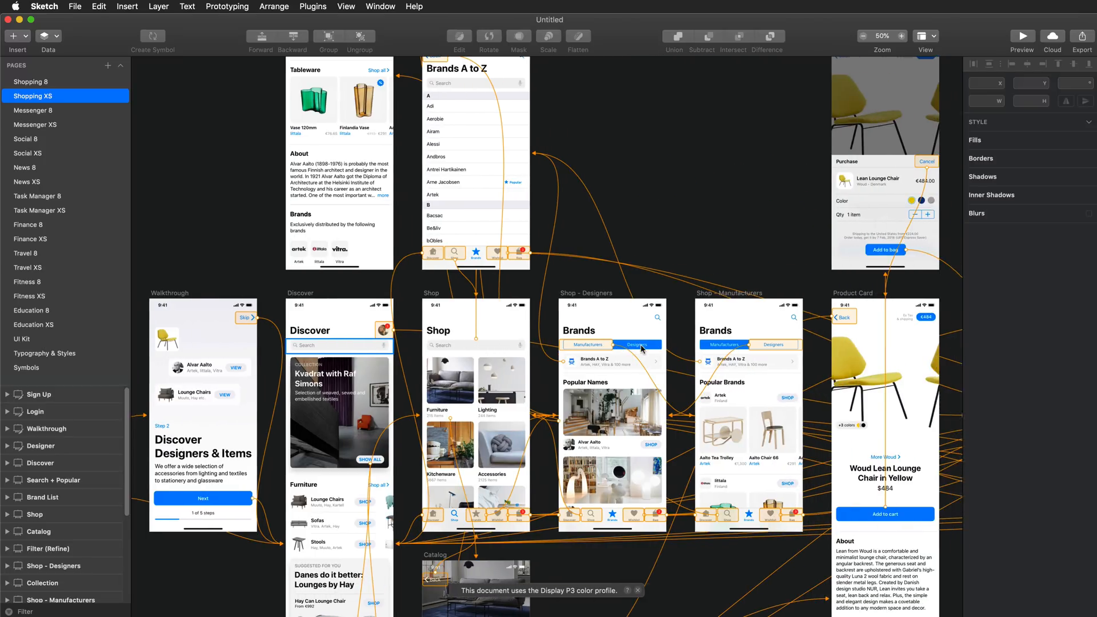
{"action": "scroll", "coordinate": [642, 349], "scroll_direction": "up", "scroll_amount": 2}
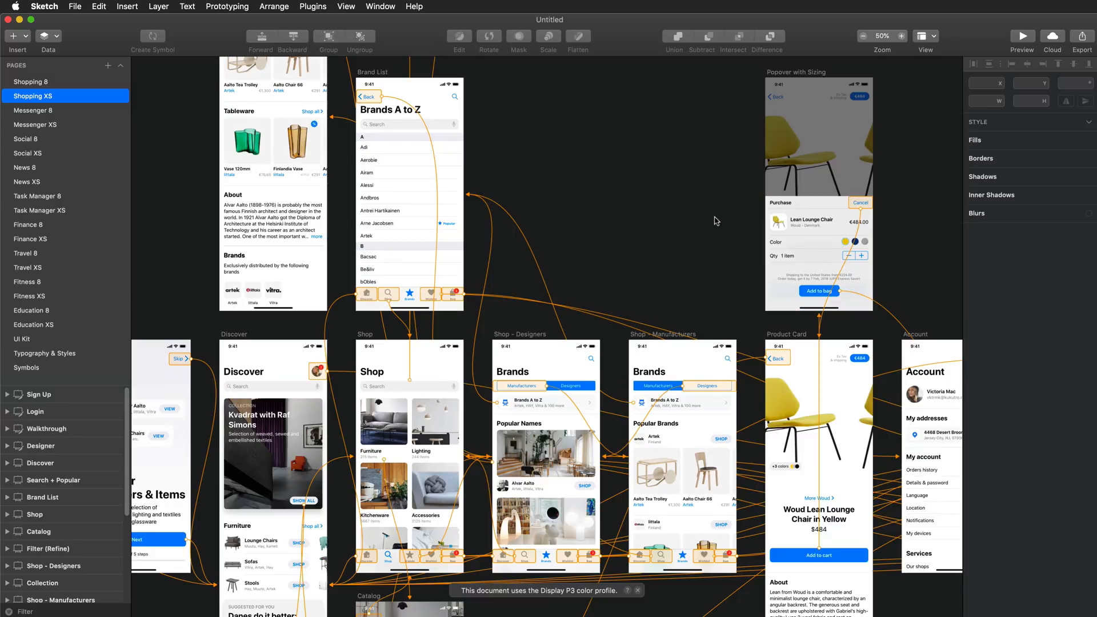
- Open the Messenger XS page and inspect its chat, call and bot profile artboards up close
{"action": "left_click", "coordinate": [56, 125]}
{"action": "scroll", "coordinate": [369, 316], "scroll_direction": "up", "scroll_amount": 3}
{"action": "scroll", "coordinate": [369, 316], "scroll_direction": "up", "scroll_amount": 1}
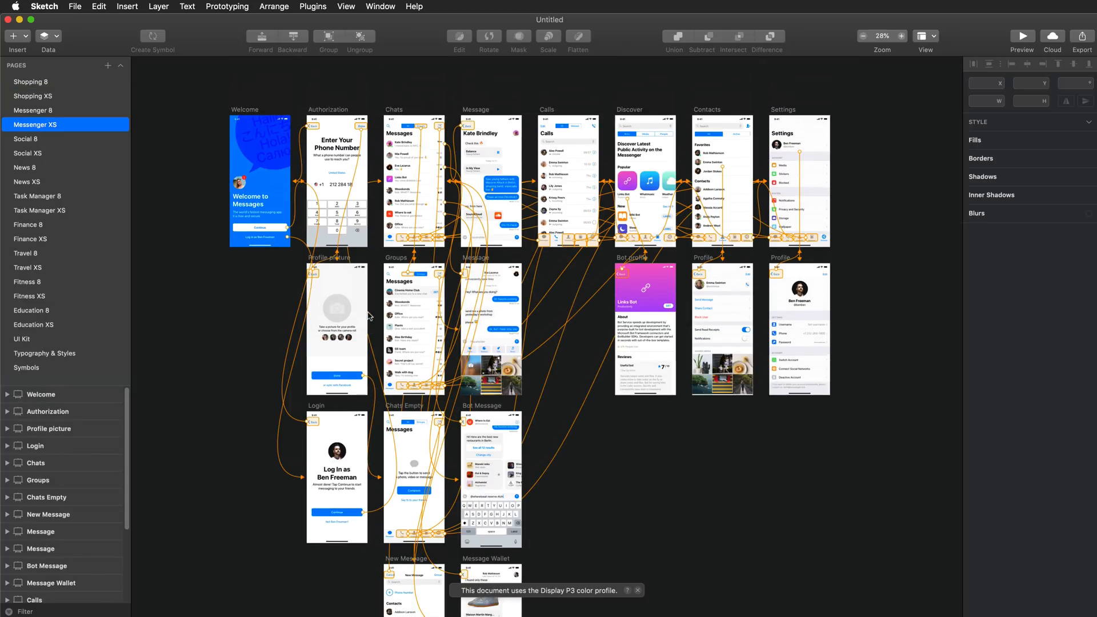
{"action": "scroll", "coordinate": [516, 264], "scroll_direction": "up", "scroll_amount": 6}
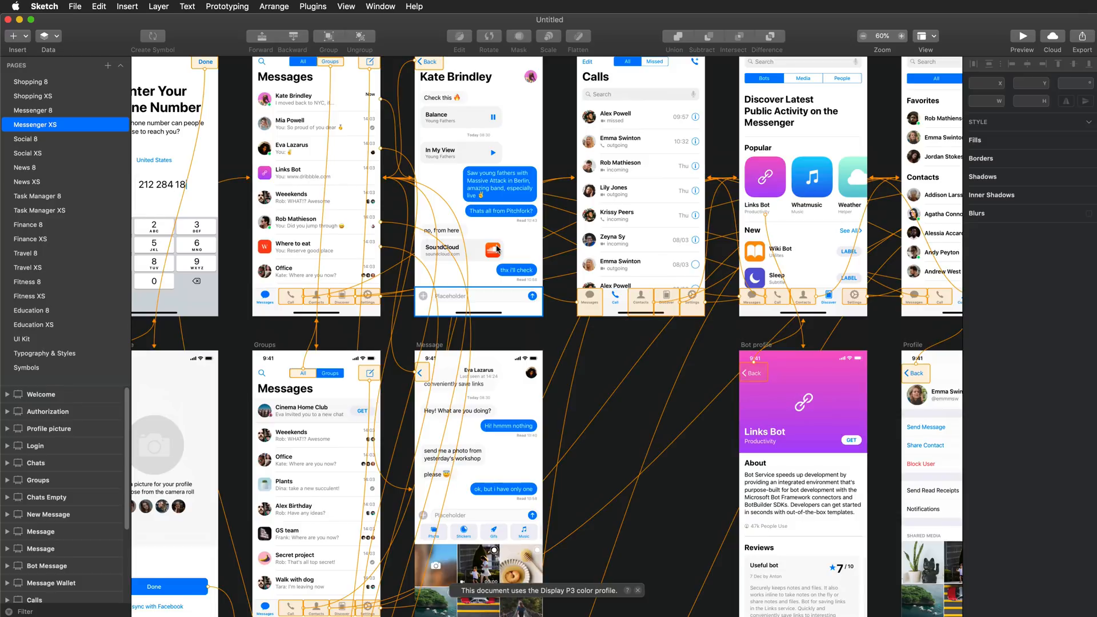
{"action": "scroll", "coordinate": [497, 249], "scroll_direction": "up", "scroll_amount": 1}
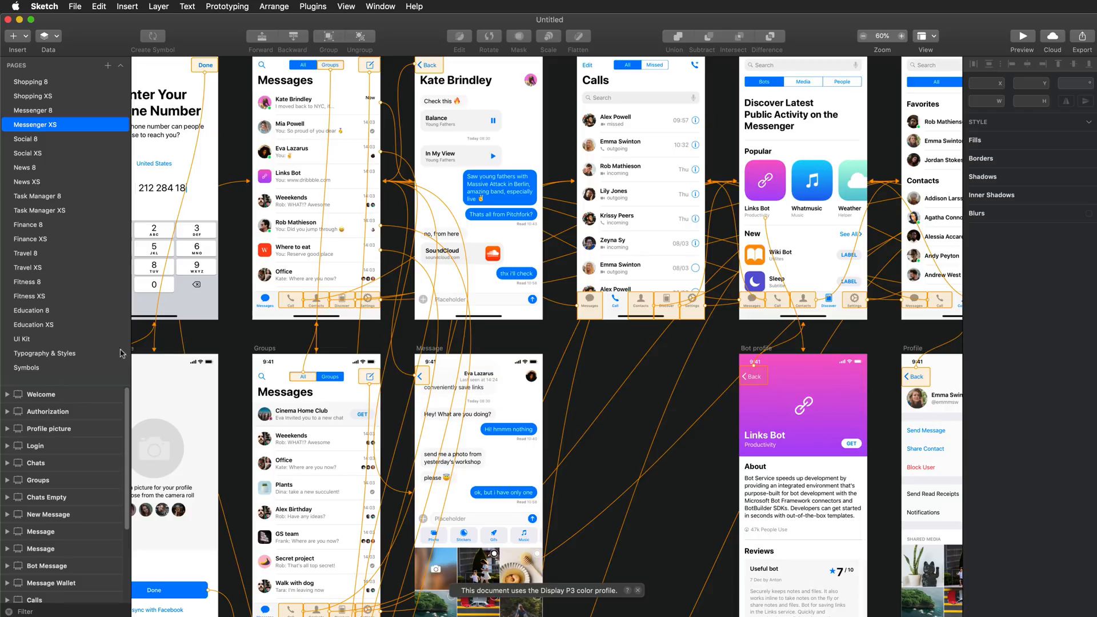
- Review the kit's UI Kit, Symbols and Typography & Styles pages, examining the interface elements, glyphs, colours and text styles
{"action": "left_click", "coordinate": [39, 339]}
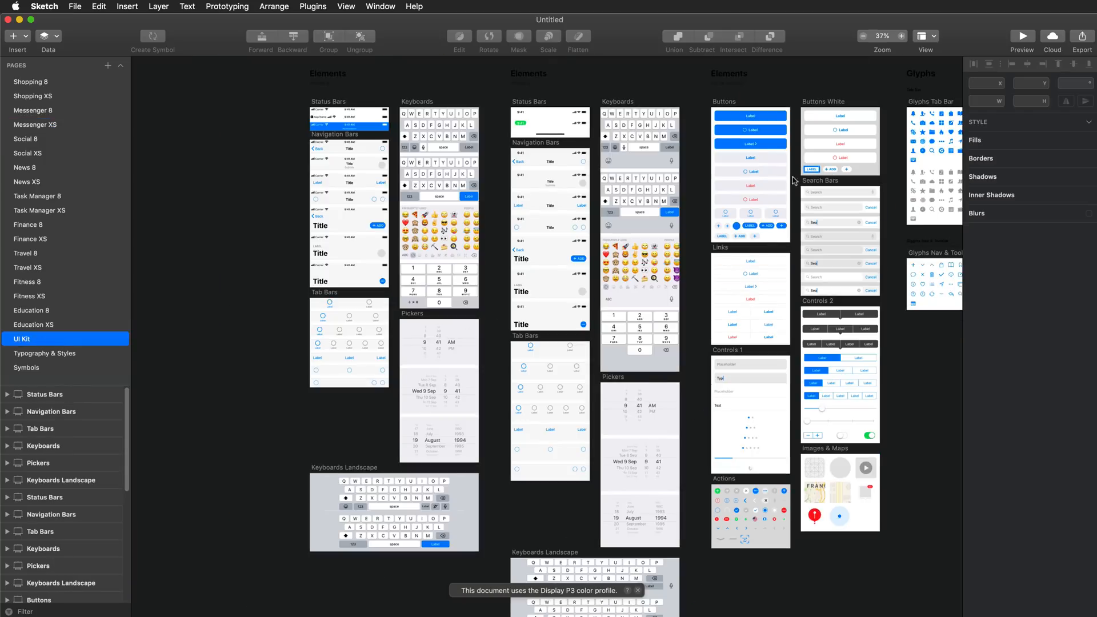
{"action": "scroll", "coordinate": [746, 216], "scroll_direction": "right", "scroll_amount": 3}
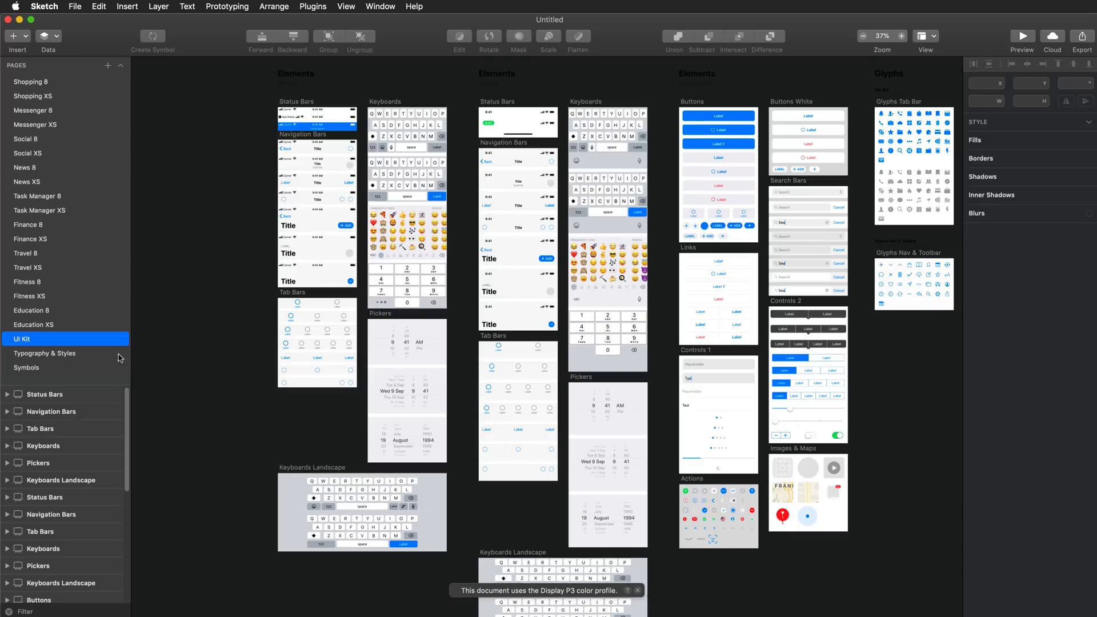
{"action": "left_click", "coordinate": [63, 353]}
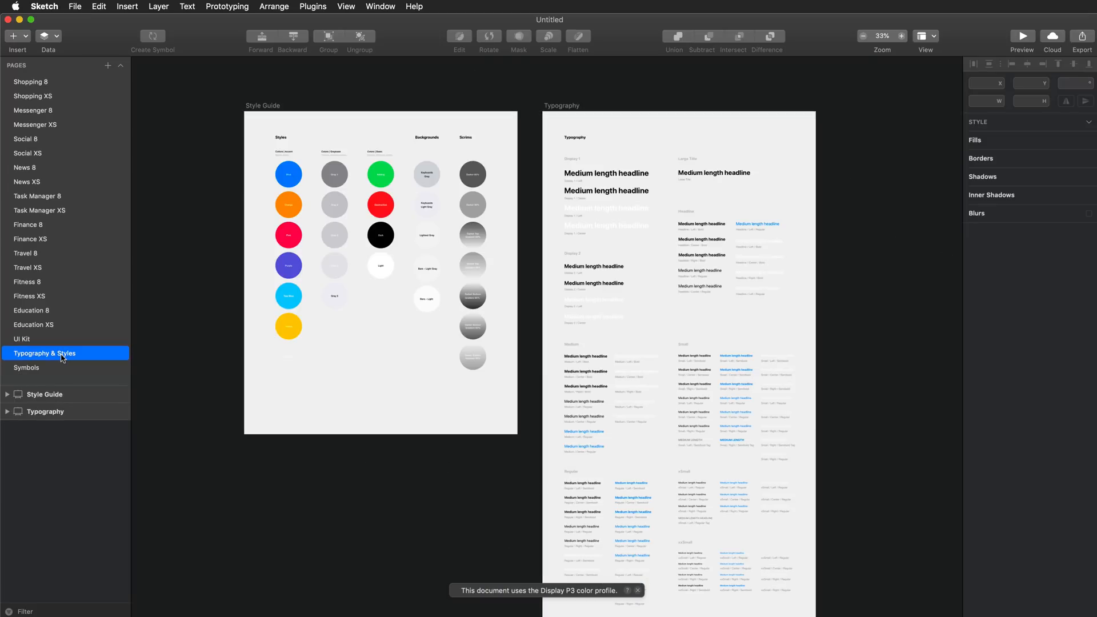
{"action": "left_click", "coordinate": [26, 367]}
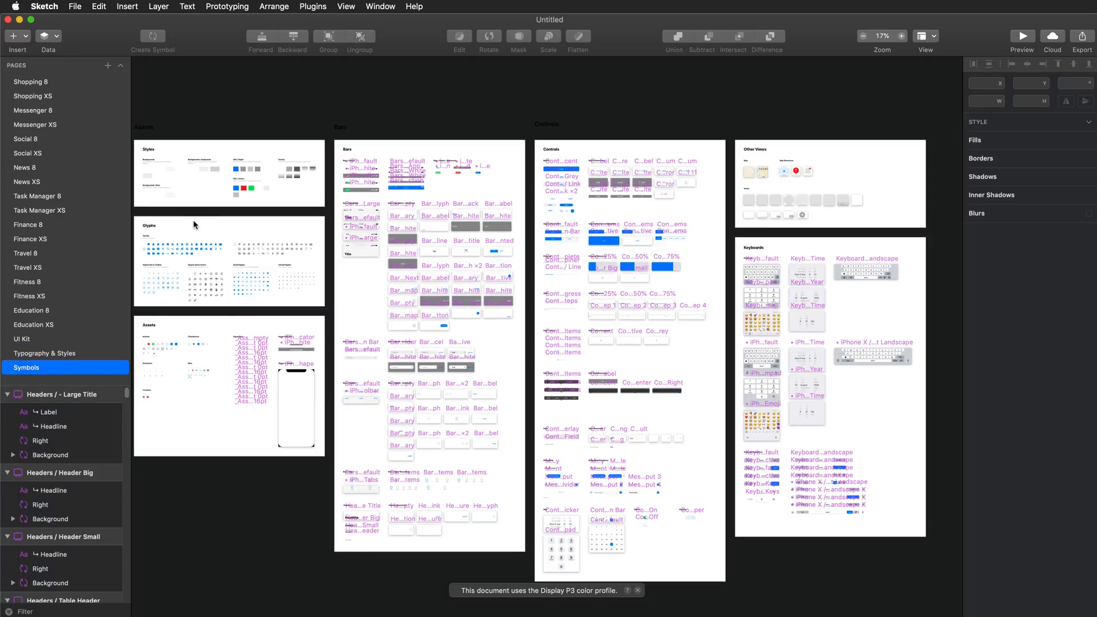
{"action": "scroll", "coordinate": [186, 237], "scroll_direction": "up", "scroll_amount": 5}
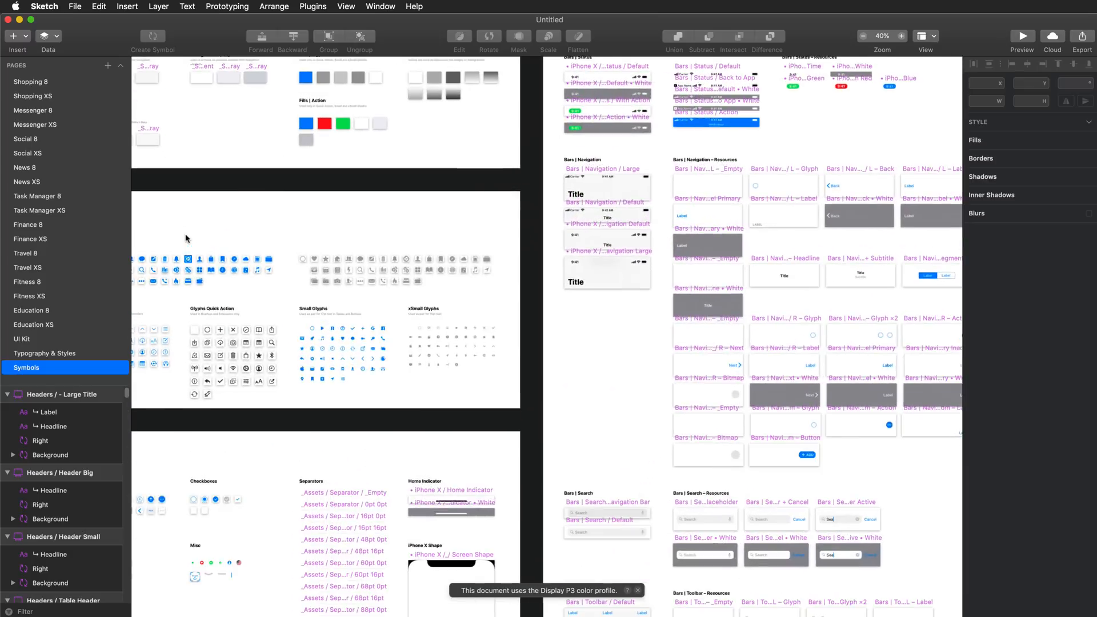
{"action": "scroll", "coordinate": [179, 234], "scroll_direction": "left", "scroll_amount": 5}
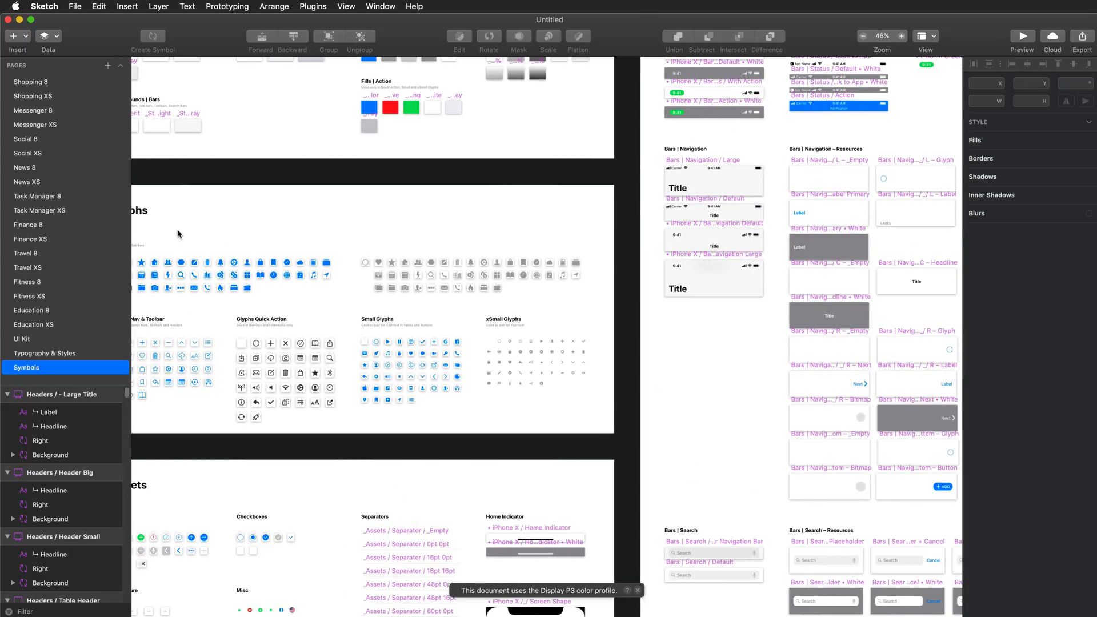
{"action": "left_click", "coordinate": [57, 353]}
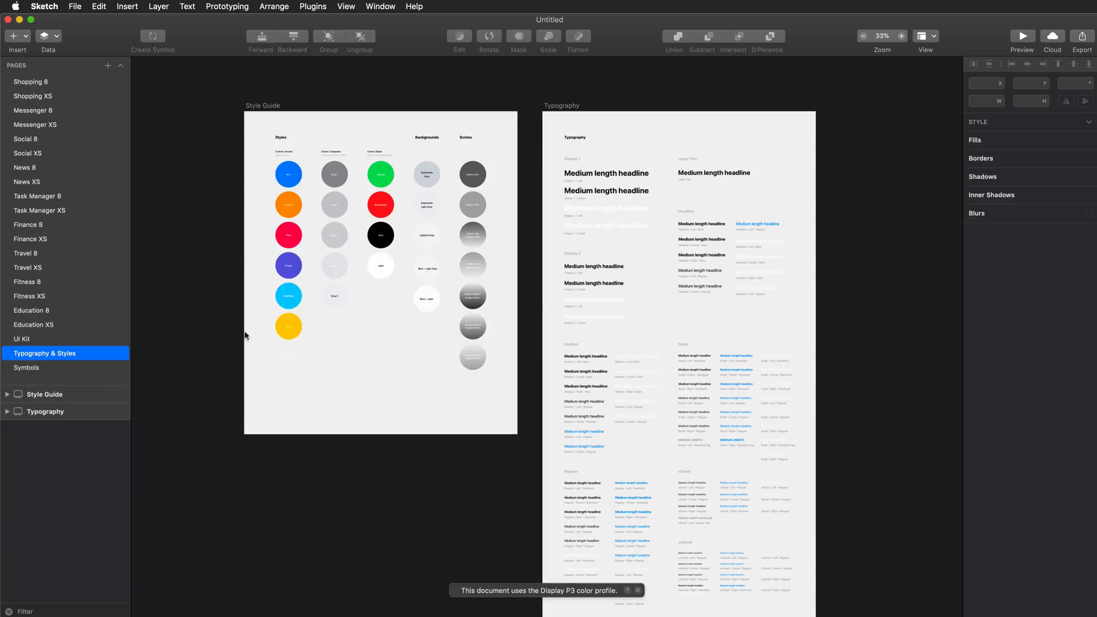
{"action": "scroll", "coordinate": [628, 224], "scroll_direction": "up", "scroll_amount": 5}
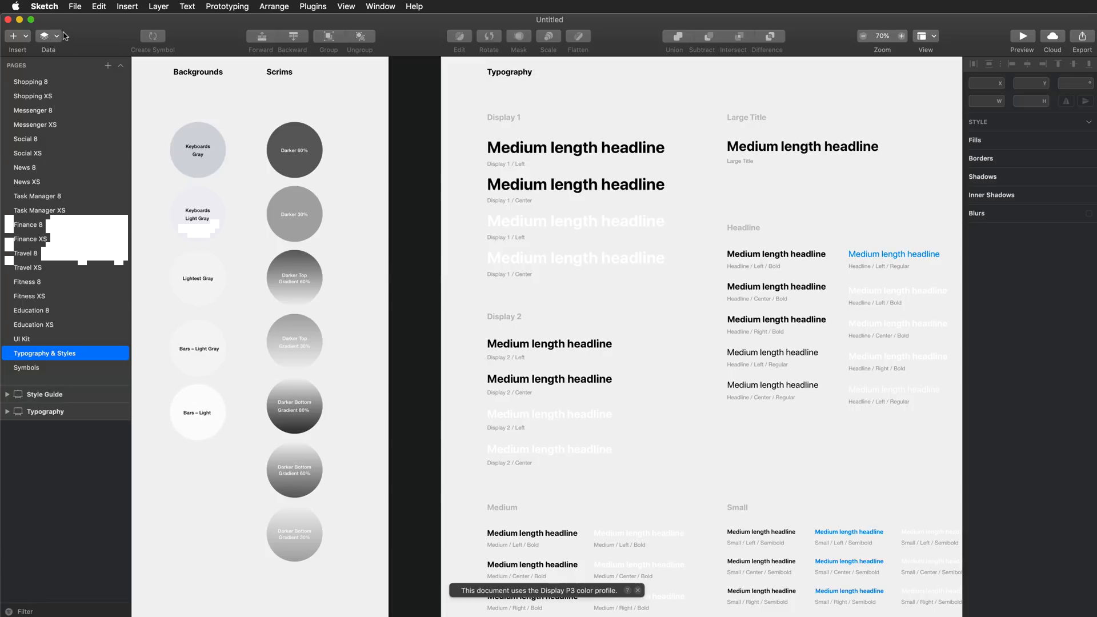
- Add a page named MyCoffeeApp and move it to the beginning of the page list
{"action": "left_click", "coordinate": [108, 65]}
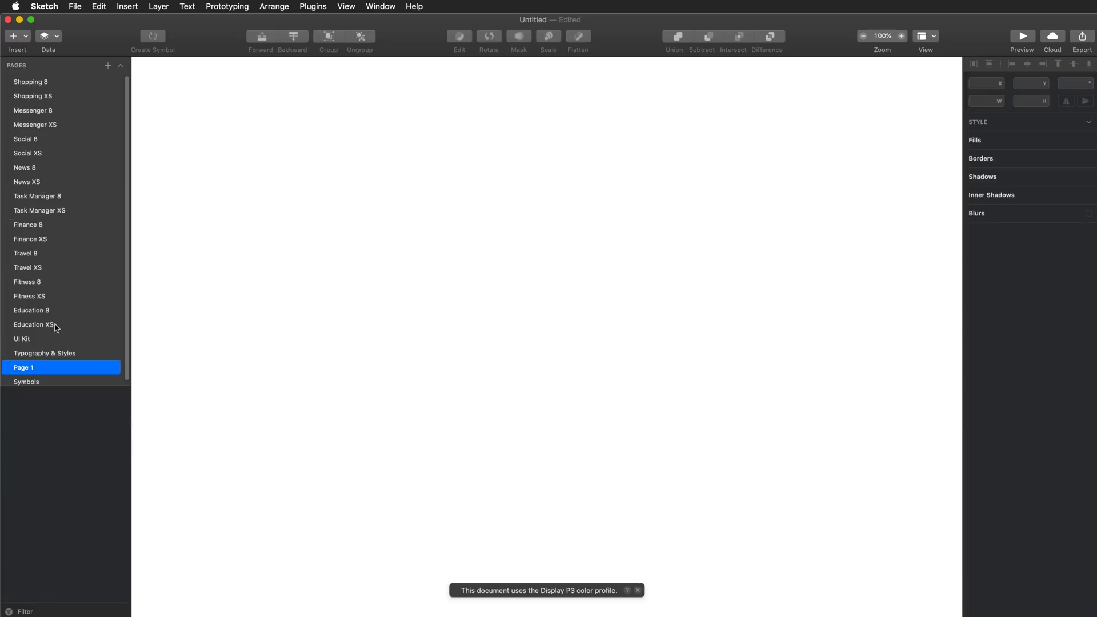
{"action": "double_click", "coordinate": [78, 367]}
{"action": "type", "text": "MyCoffeeApp"}
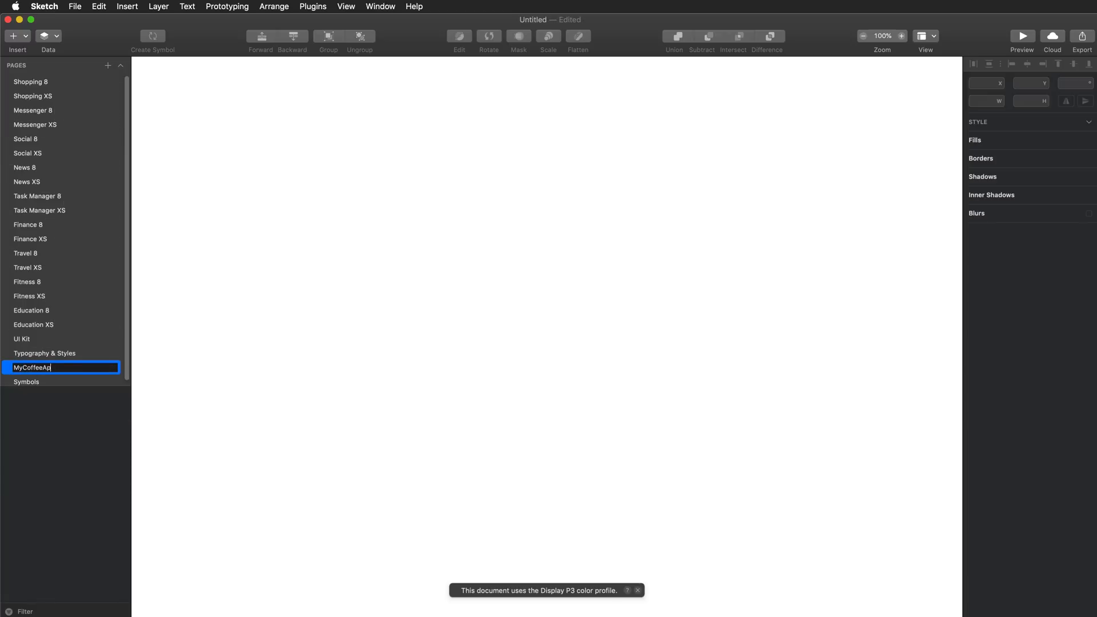
{"action": "key", "text": "Return"}
{"action": "left_click_drag", "start_coordinate": [38, 367], "coordinate": [46, 80]}
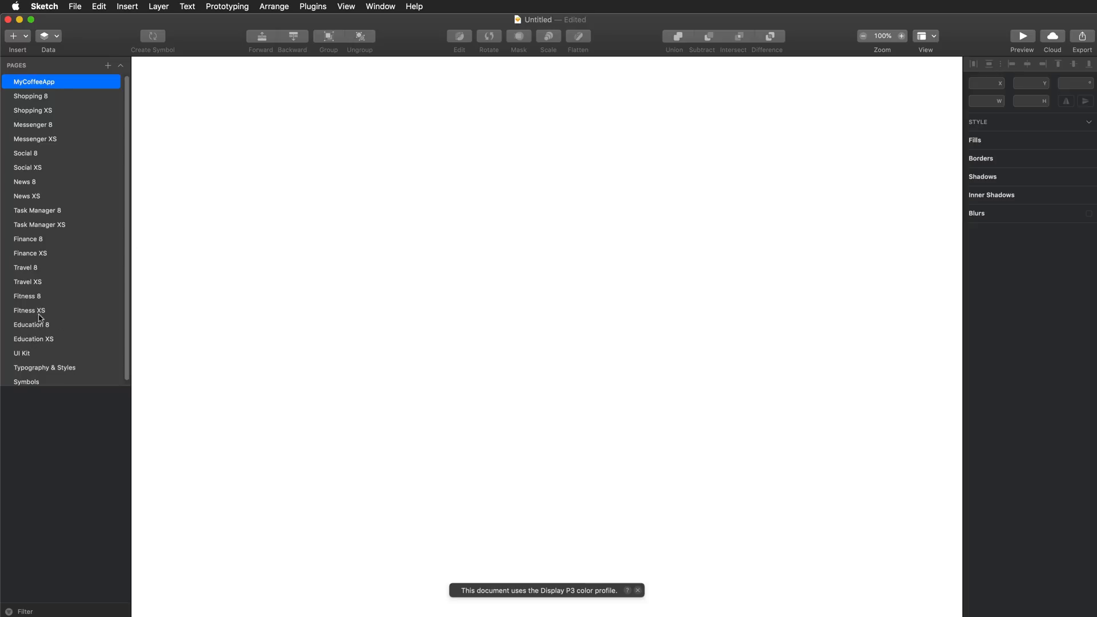
- Copy the Welcome artboard from the Travel XS page into the MyCoffeeApp page
{"action": "left_click", "coordinate": [36, 282]}
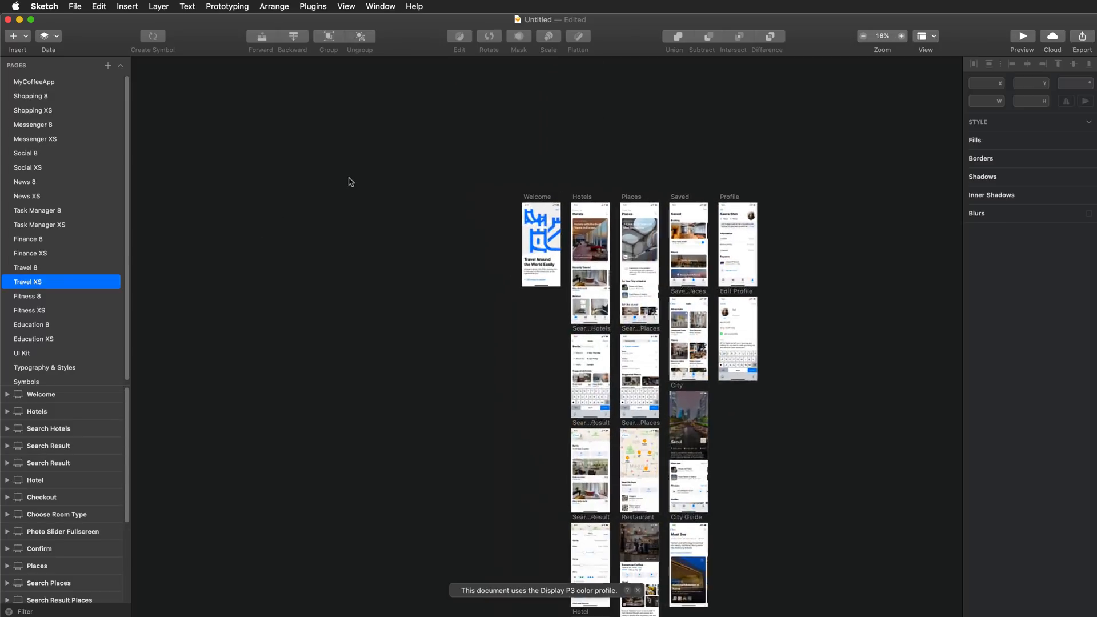
{"action": "scroll", "coordinate": [350, 186], "scroll_direction": "up", "scroll_amount": 5}
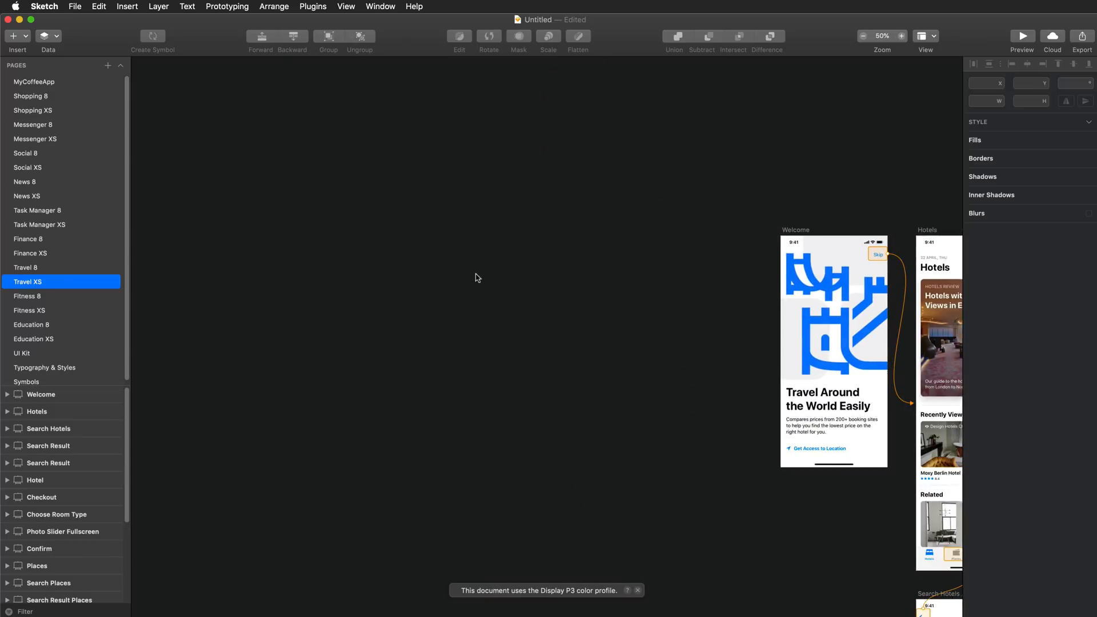
{"action": "scroll", "coordinate": [478, 278], "scroll_direction": "right", "scroll_amount": 5}
{"action": "scroll", "coordinate": [724, 337], "scroll_direction": "up", "scroll_amount": 3}
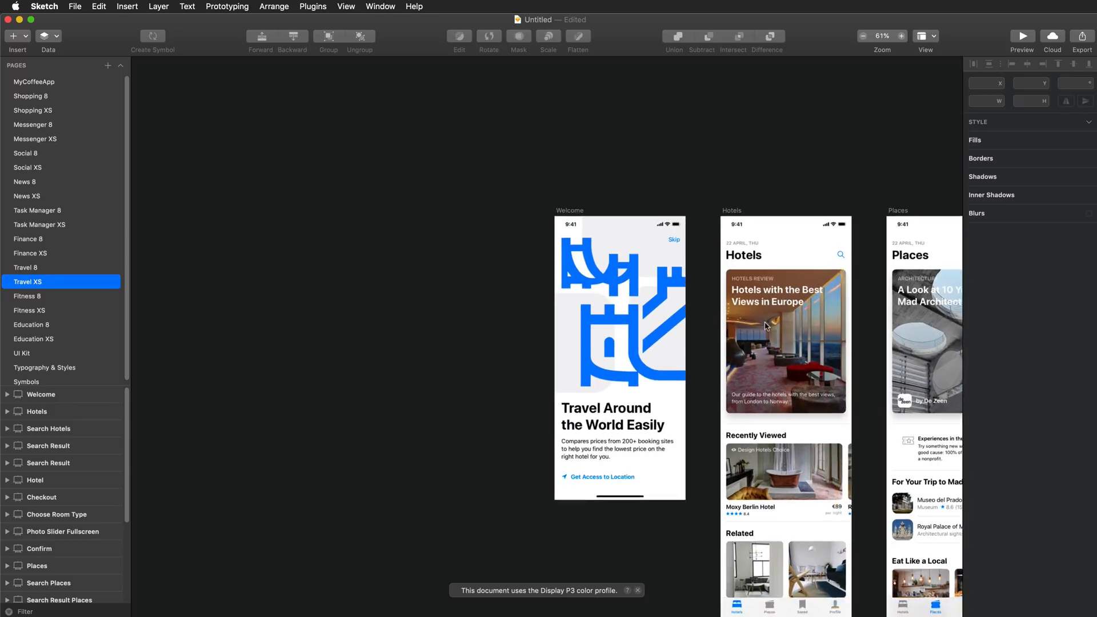
{"action": "scroll", "coordinate": [724, 337], "scroll_direction": "up", "scroll_amount": 2}
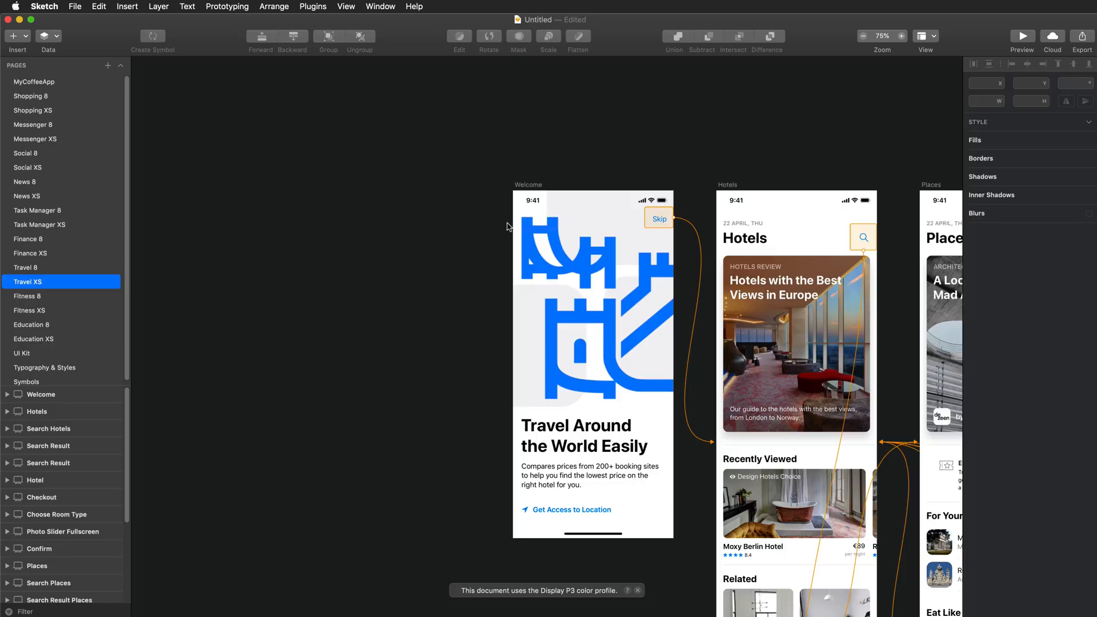
{"action": "left_click", "coordinate": [531, 184]}
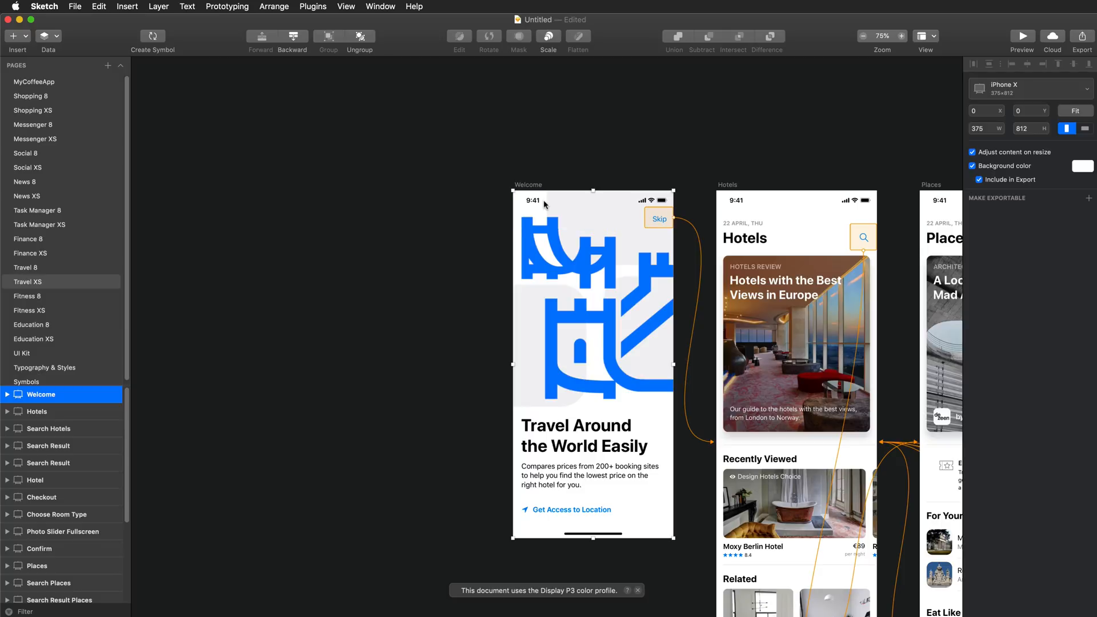
{"action": "left_click", "coordinate": [57, 84]}
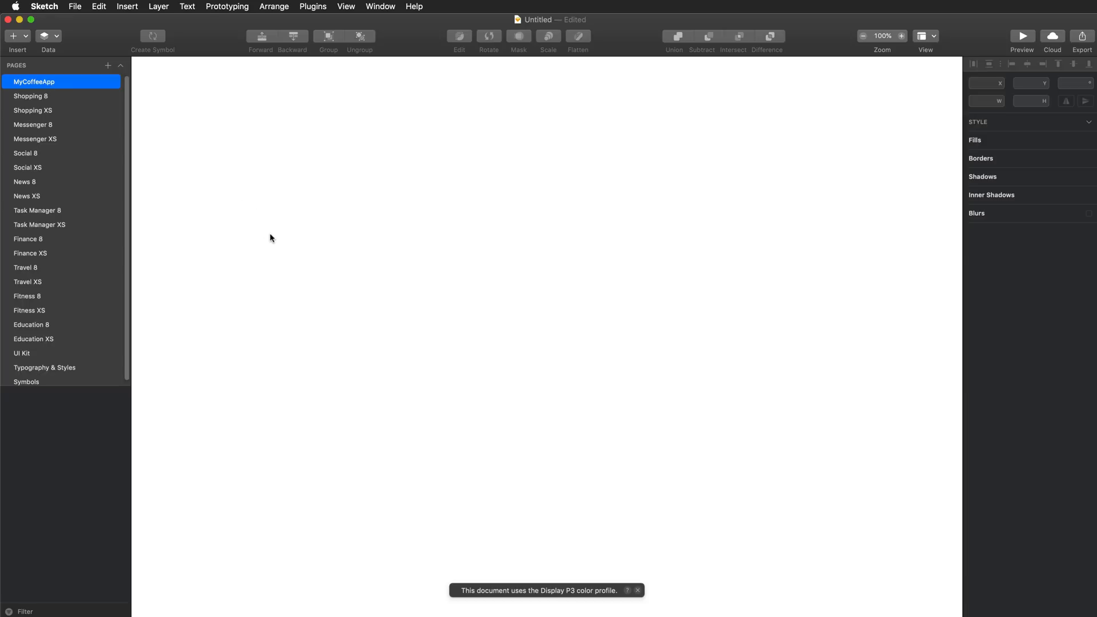
{"action": "key", "text": "super+v"}
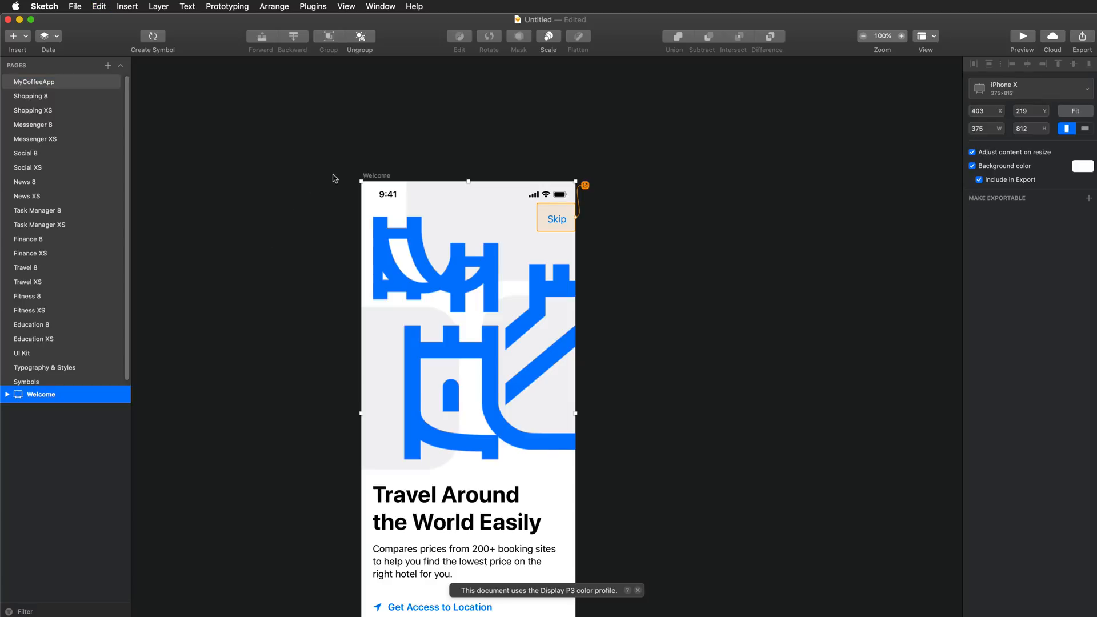
{"action": "scroll", "coordinate": [416, 112], "scroll_direction": "down", "scroll_amount": 2}
{"action": "scroll", "coordinate": [417, 116], "scroll_direction": "down", "scroll_amount": 5}
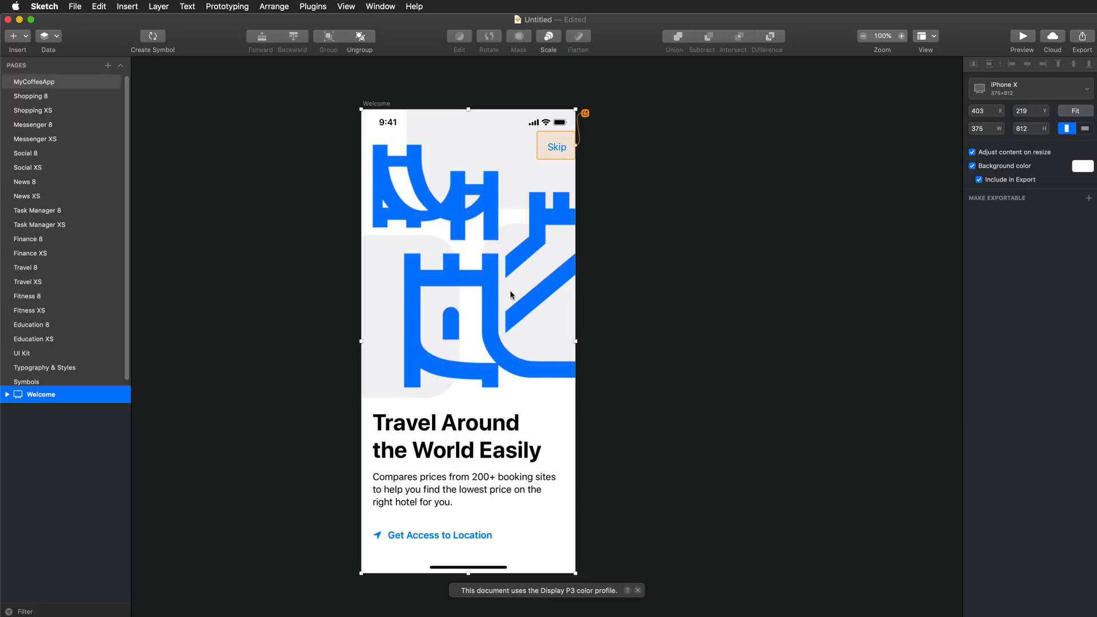
- Expand the Welcome artboard's layers, select its Bitmap symbol and show the Unsplash data options for the image override
{"action": "left_click", "coordinate": [7, 394]}
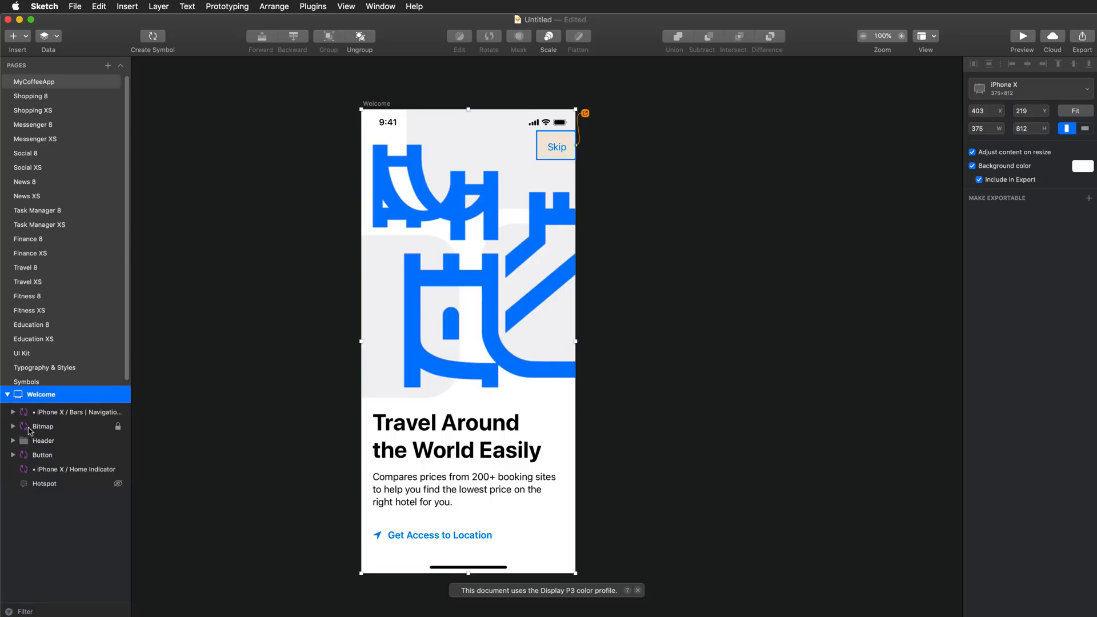
{"action": "left_click", "coordinate": [68, 427]}
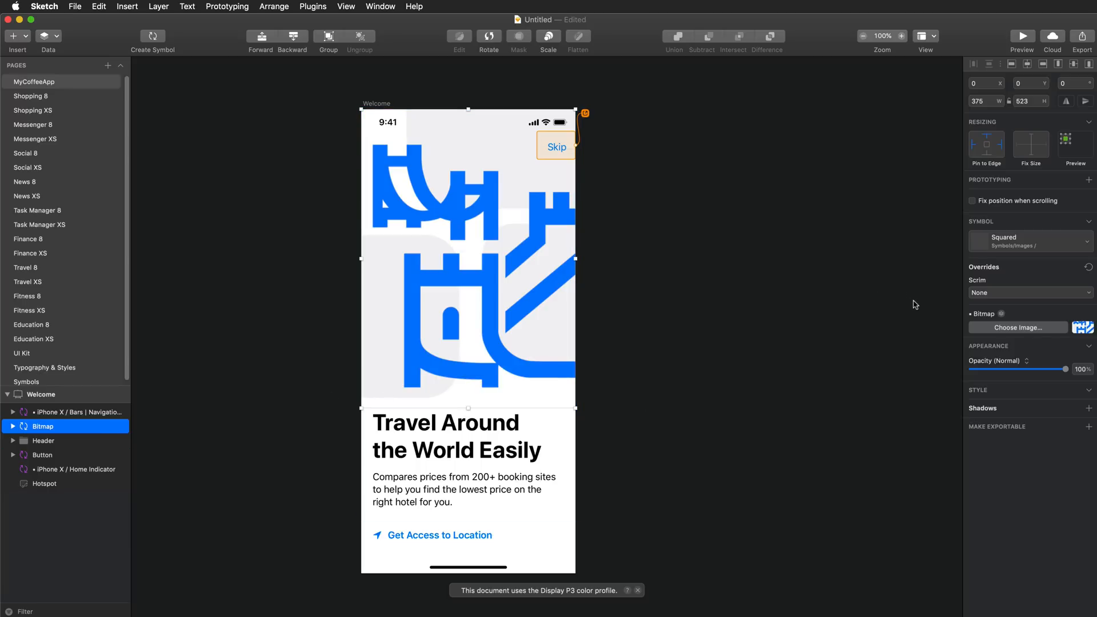
{"action": "left_click", "coordinate": [1001, 314]}
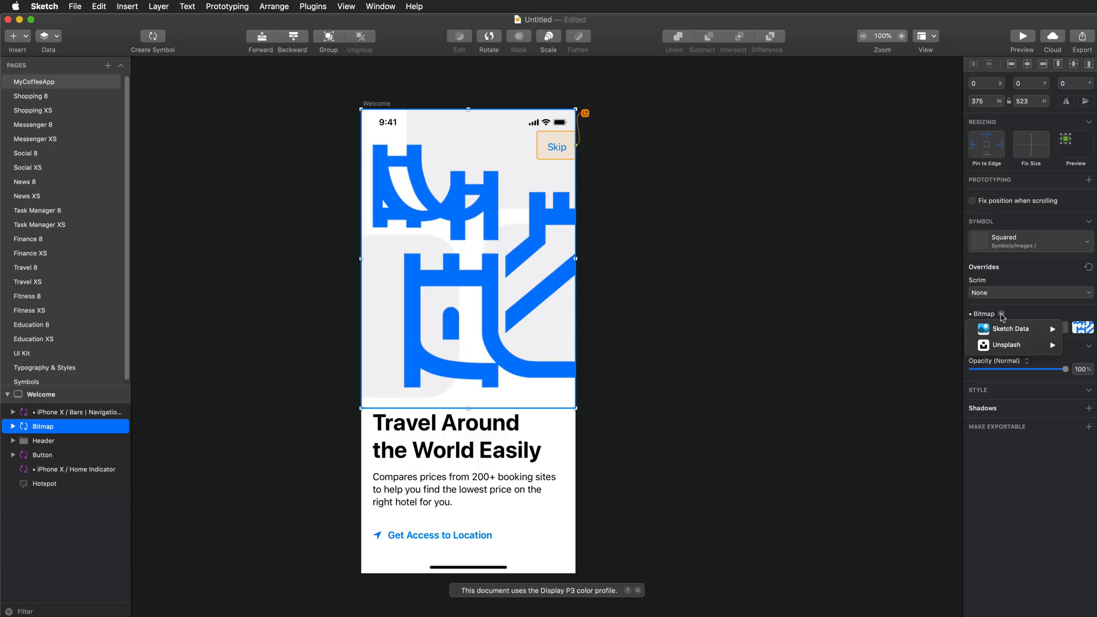
{"action": "mouse_move", "coordinate": [1000, 347]}
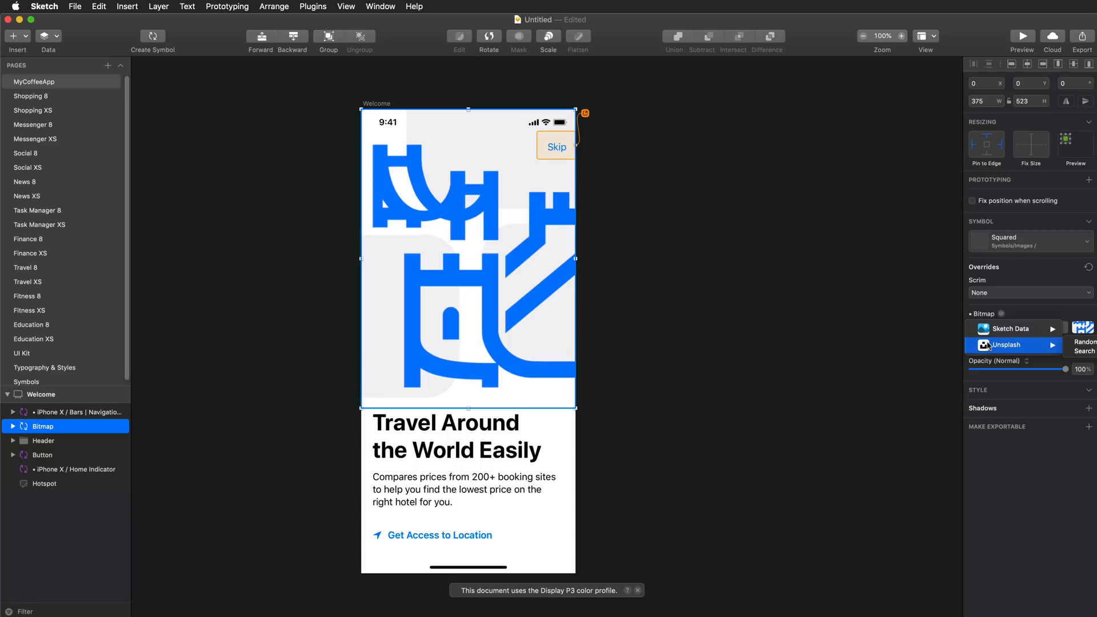
- Switch to Safari, view the Unsplash plugin page on the Sketch website, and return to Sketch
{"action": "left_click", "coordinate": [845, 448]}
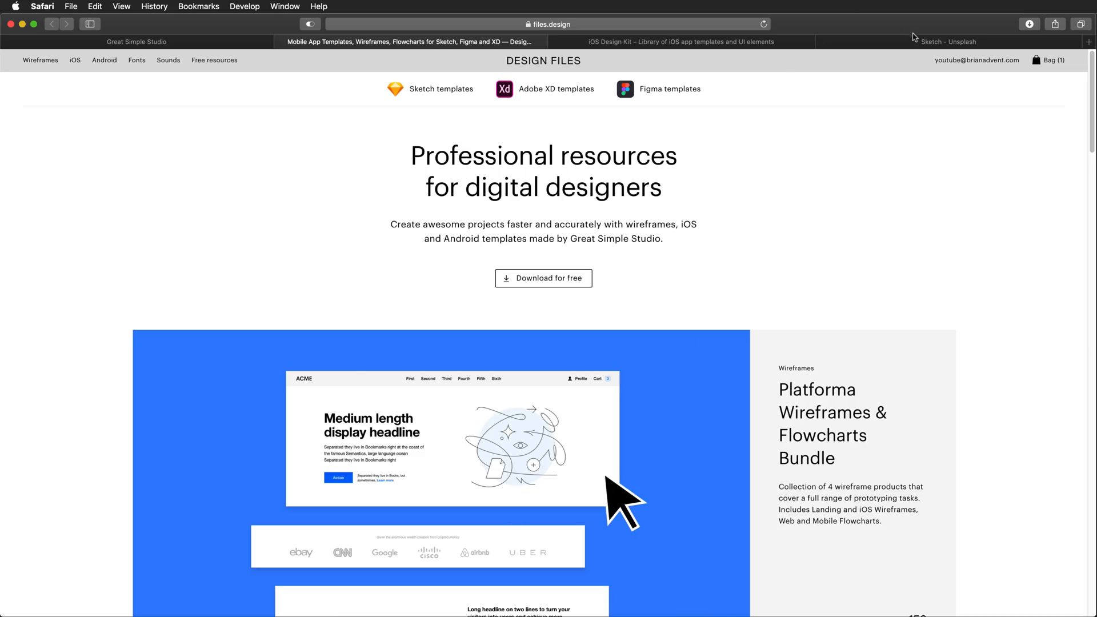
{"action": "left_click", "coordinate": [913, 42]}
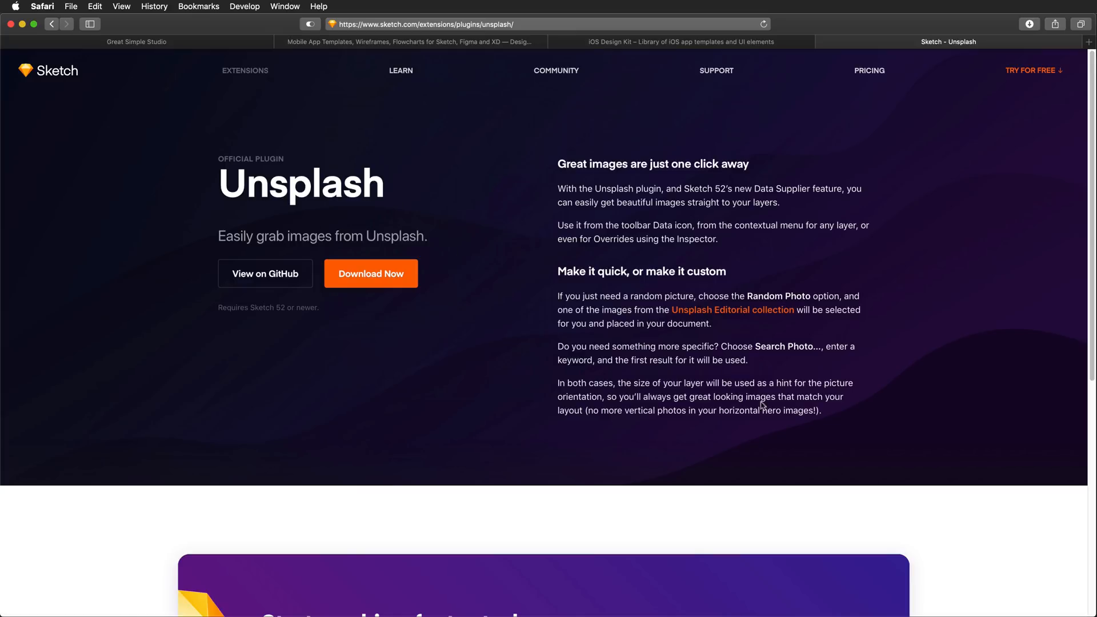
{"action": "key", "text": "super+Tab"}
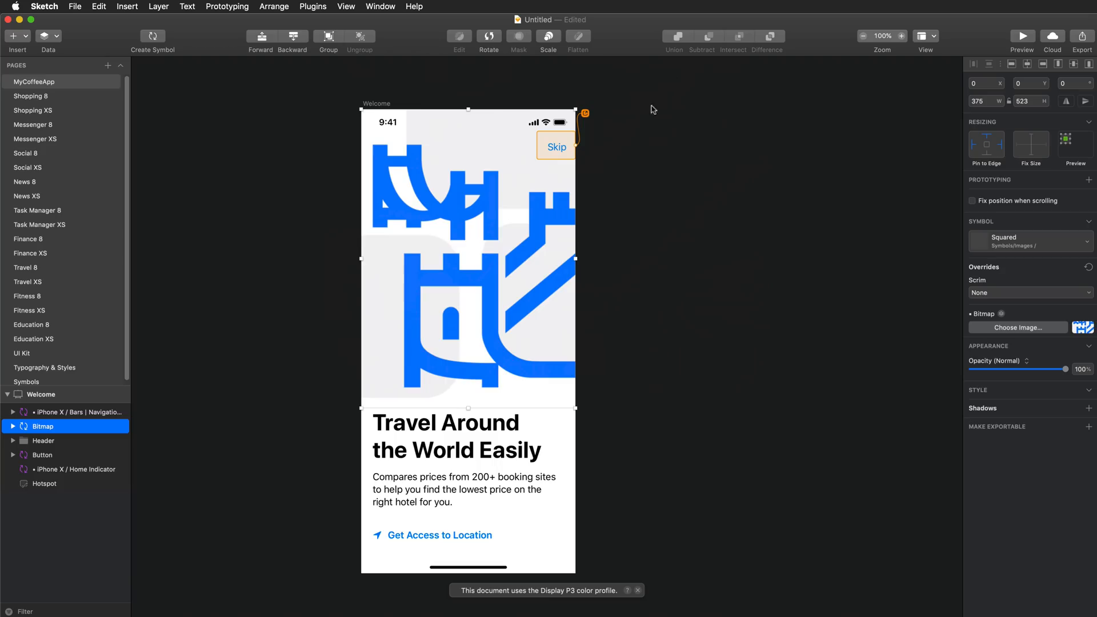
- Replace the Bitmap override's image with an Unsplash photo by searching for "cofee"
{"action": "left_click", "coordinate": [1001, 314]}
{"action": "mouse_move", "coordinate": [1000, 334]}
{"action": "left_click", "coordinate": [1077, 352]}
{"action": "type", "text": "cofee"}
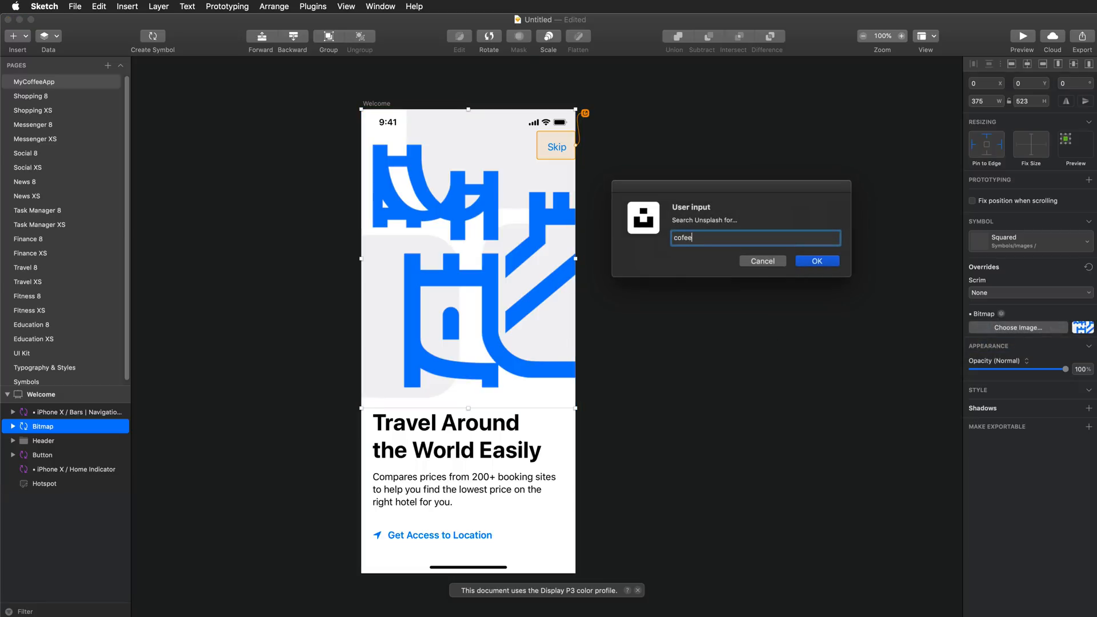
{"action": "key", "text": "Return"}
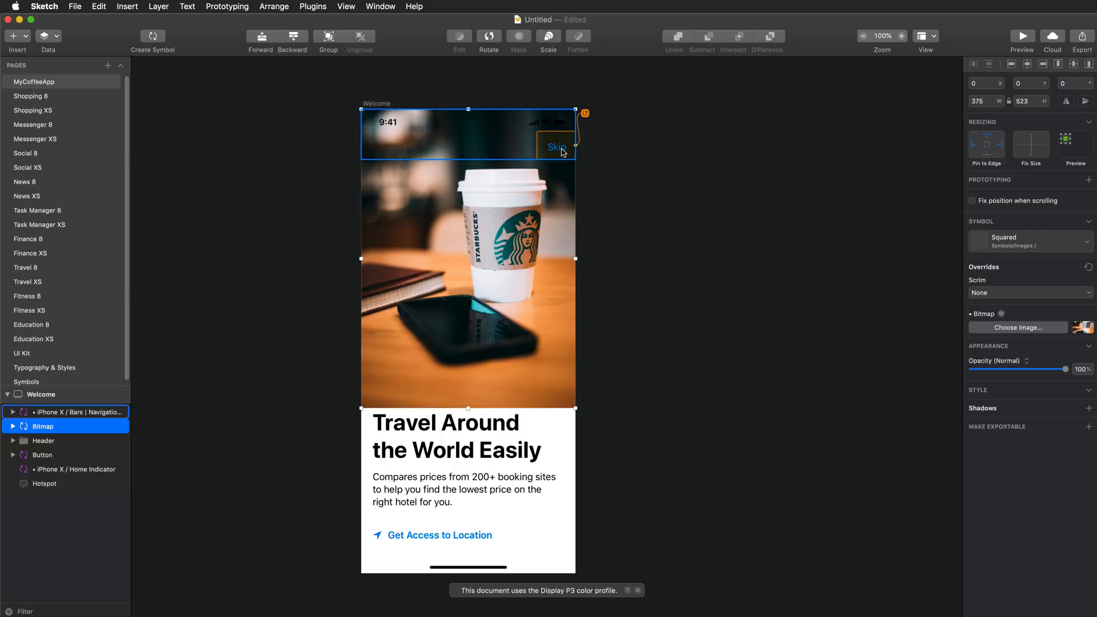
- Keep replacing the Bitmap override's image with Unsplash "cofee" search results until the white desk photo with a plant and coffee cup is used
{"action": "left_click", "coordinate": [1003, 315]}
{"action": "mouse_move", "coordinate": [1049, 345]}
{"action": "left_click", "coordinate": [1088, 352]}
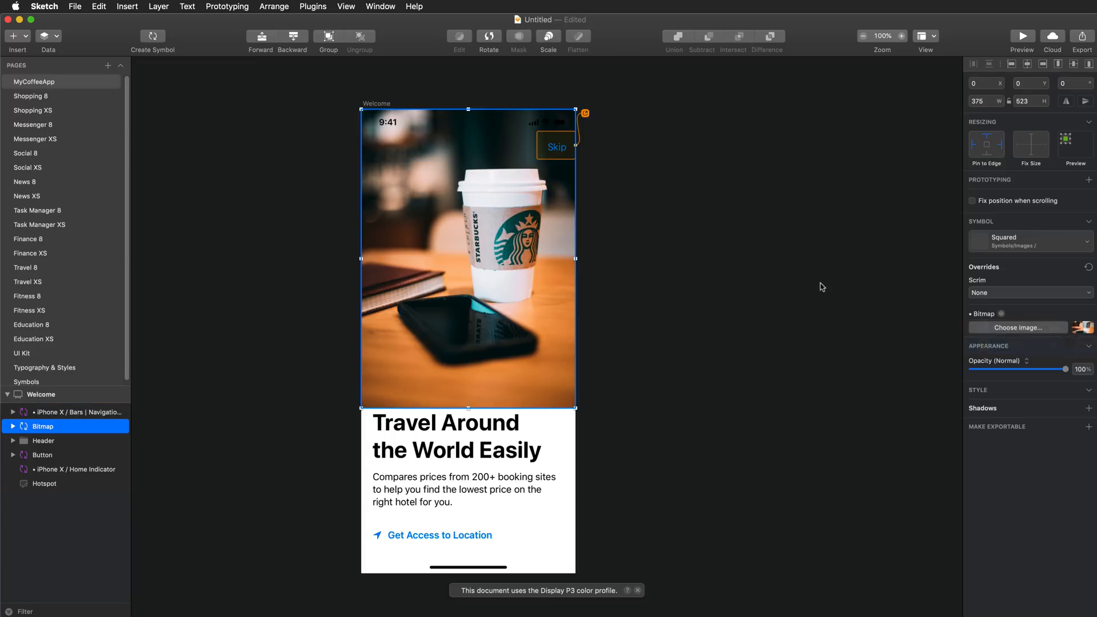
{"action": "key", "text": "Return"}
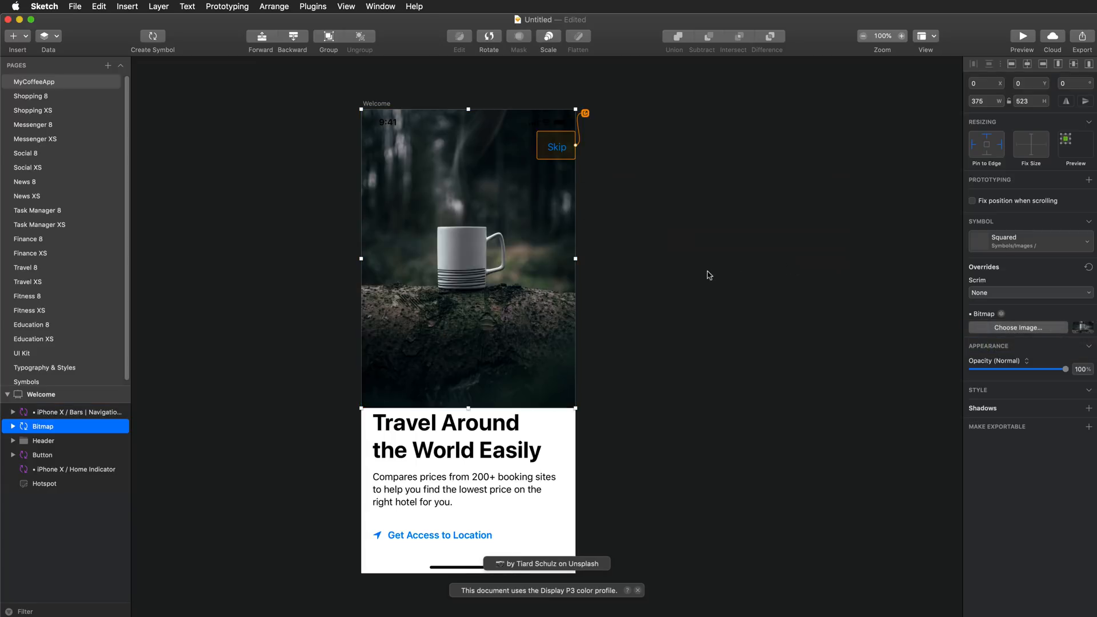
{"action": "left_click", "coordinate": [1009, 329]}
{"action": "mouse_move", "coordinate": [1049, 346]}
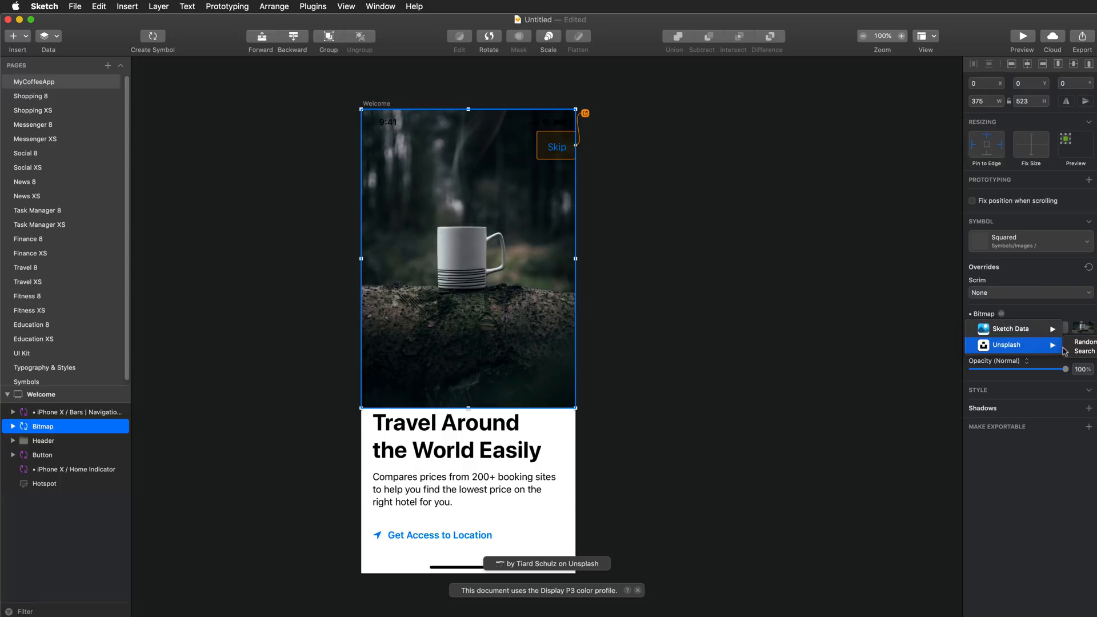
{"action": "left_click", "coordinate": [1085, 351]}
{"action": "left_click", "coordinate": [835, 266]}
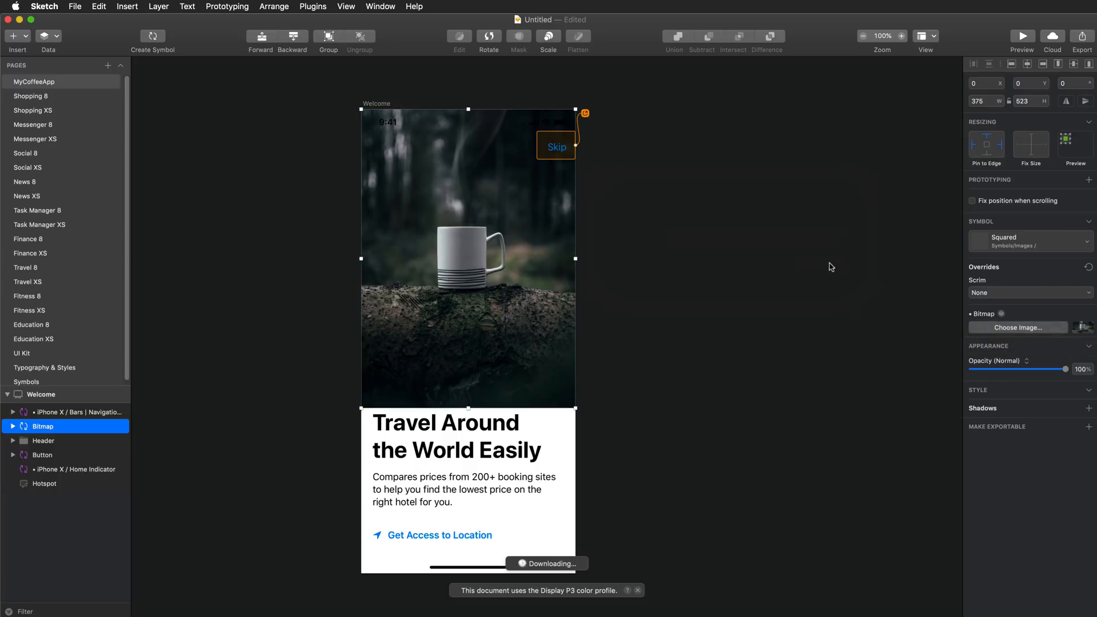
{"action": "left_click", "coordinate": [1018, 327]}
{"action": "mouse_move", "coordinate": [1049, 345]}
{"action": "left_click", "coordinate": [1084, 351]}
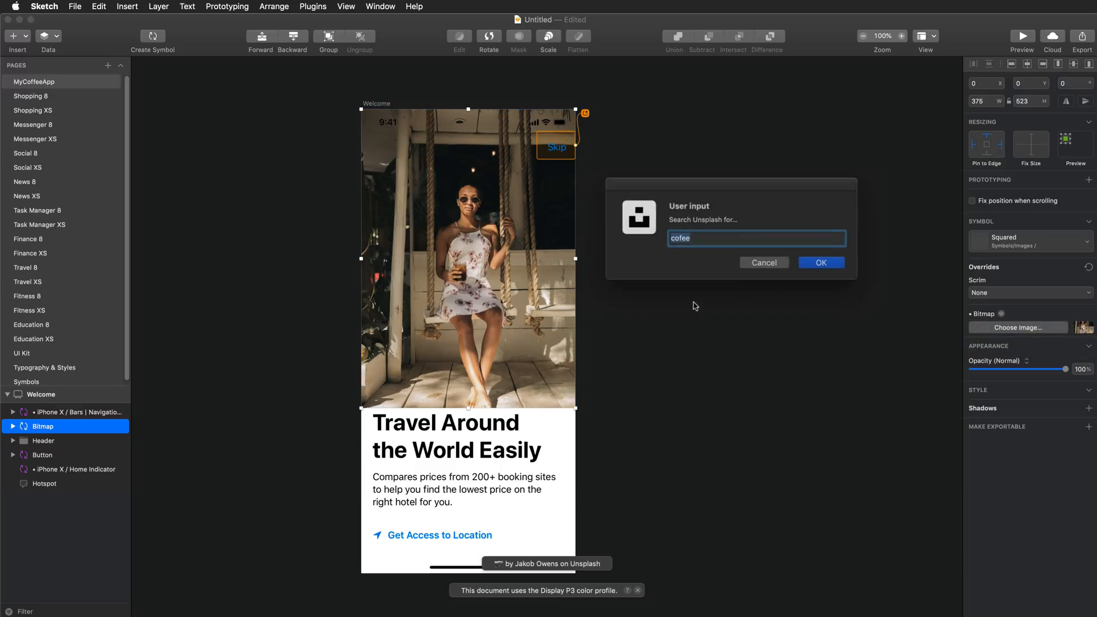
{"action": "left_click", "coordinate": [810, 265]}
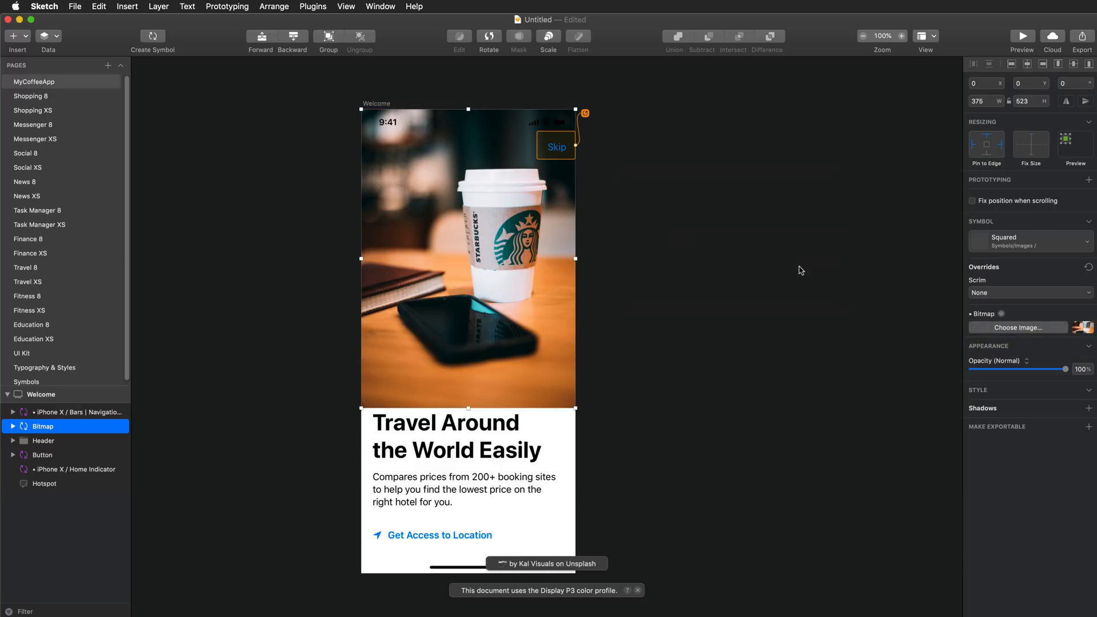
{"action": "left_click", "coordinate": [1014, 327]}
{"action": "left_click", "coordinate": [1073, 352]}
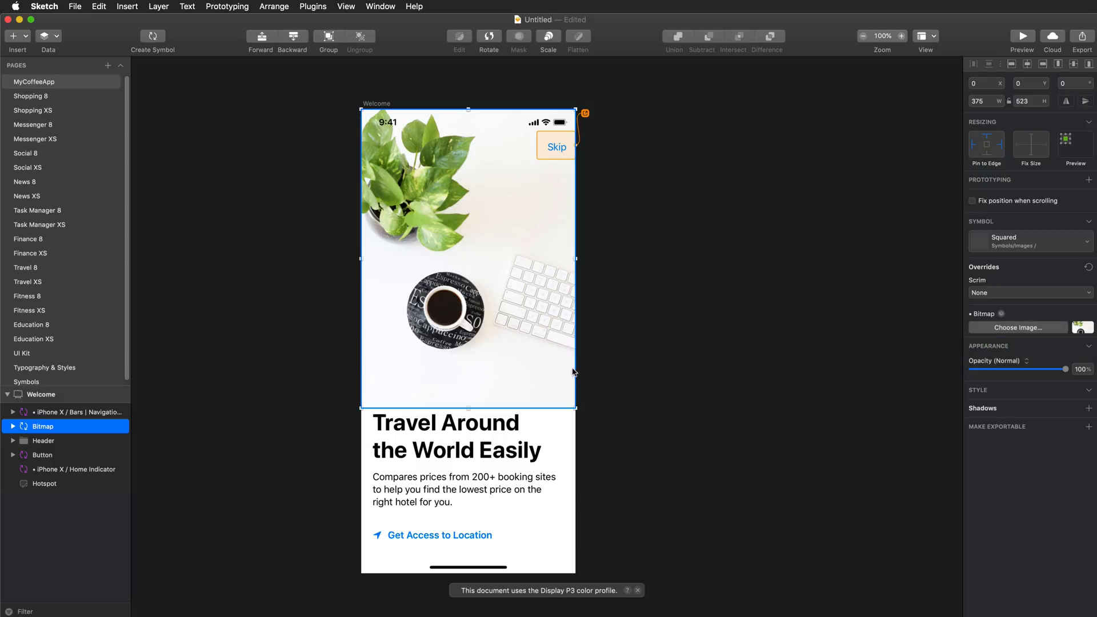
- Expand the Header group and change its headline text to "Explore the World of Coffee"
{"action": "left_click", "coordinate": [473, 427]}
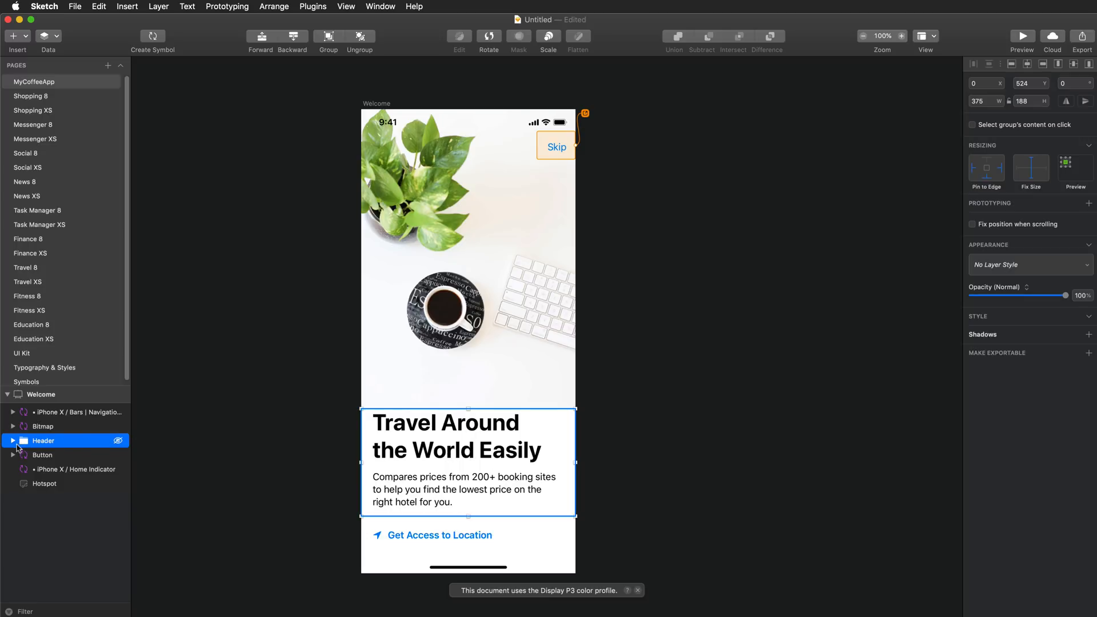
{"action": "left_click", "coordinate": [13, 440]}
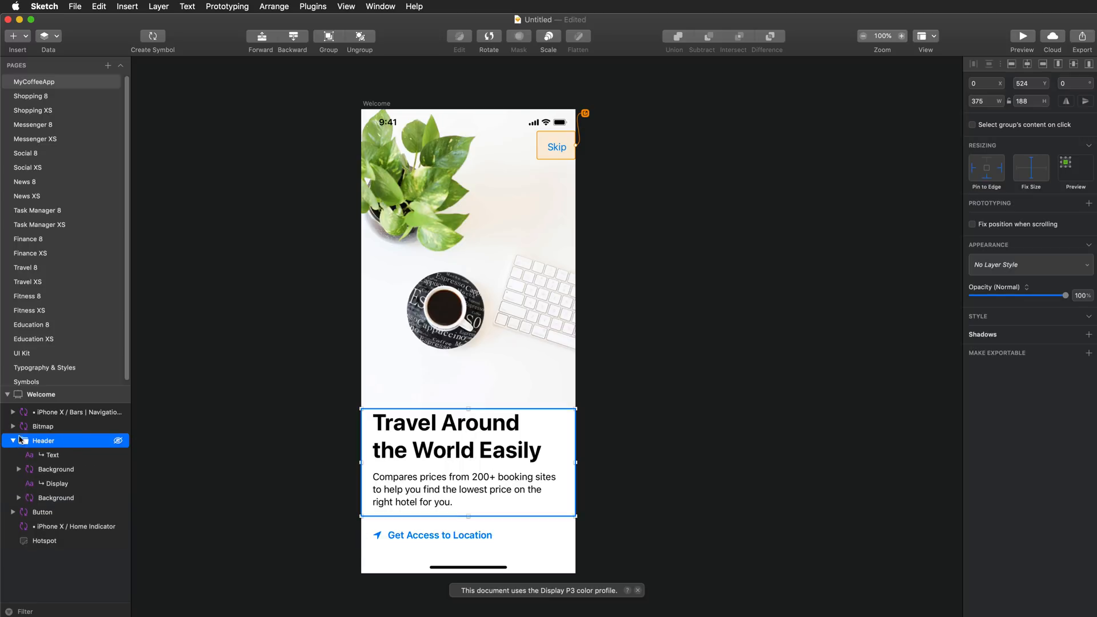
{"action": "double_click", "coordinate": [477, 425]}
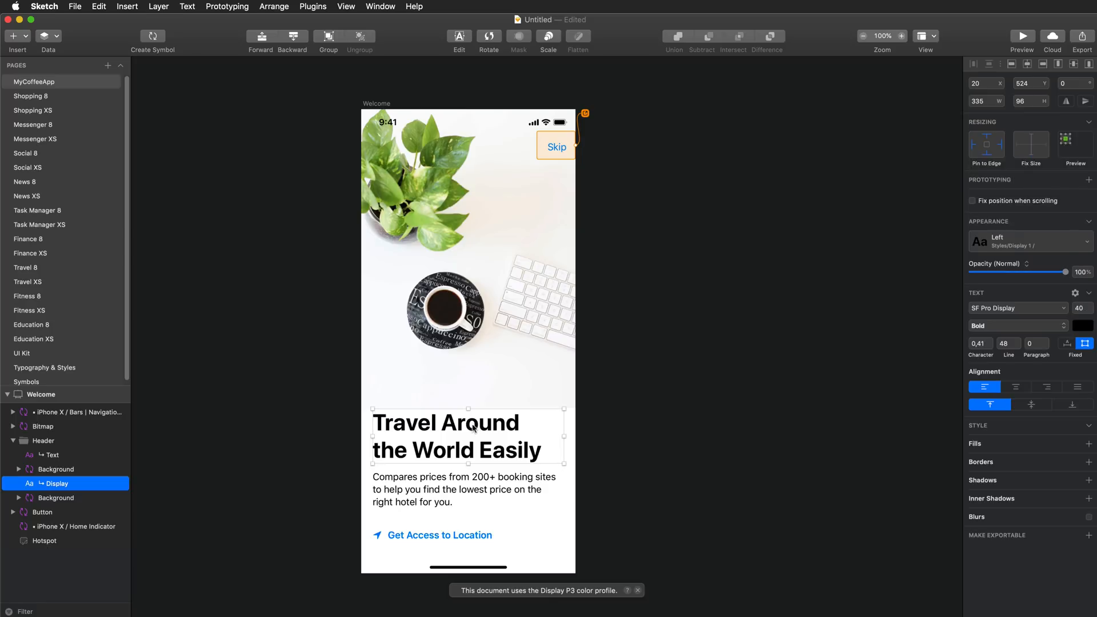
{"action": "double_click", "coordinate": [471, 426]}
{"action": "triple_click", "coordinate": [471, 426]}
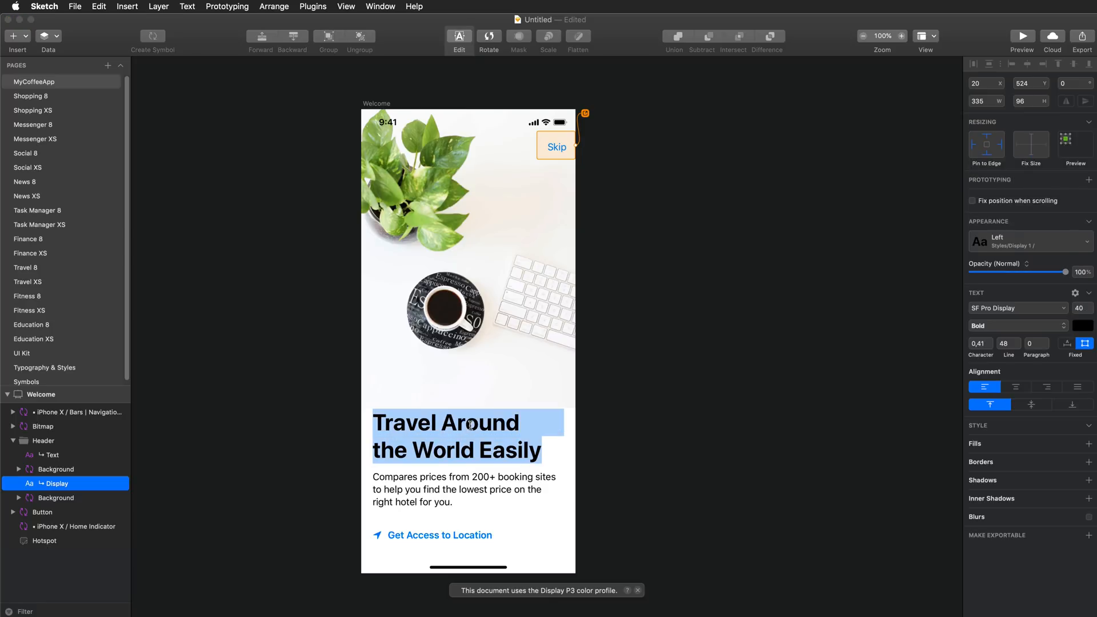
{"action": "type", "text": "Explo"}
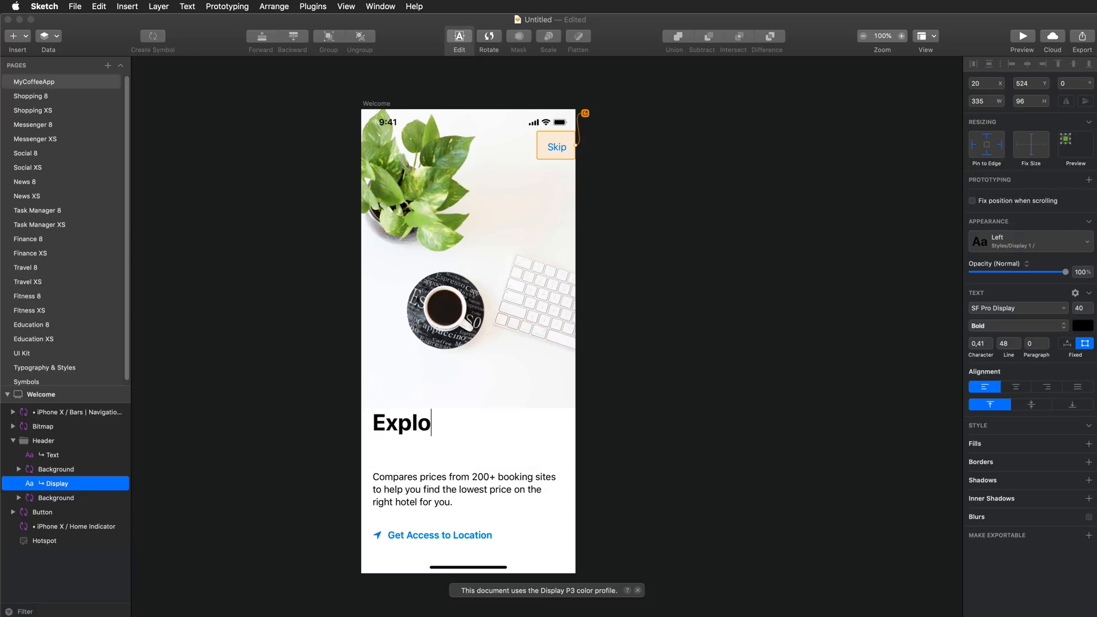
{"action": "type", "text": "re the World of Coffee"}
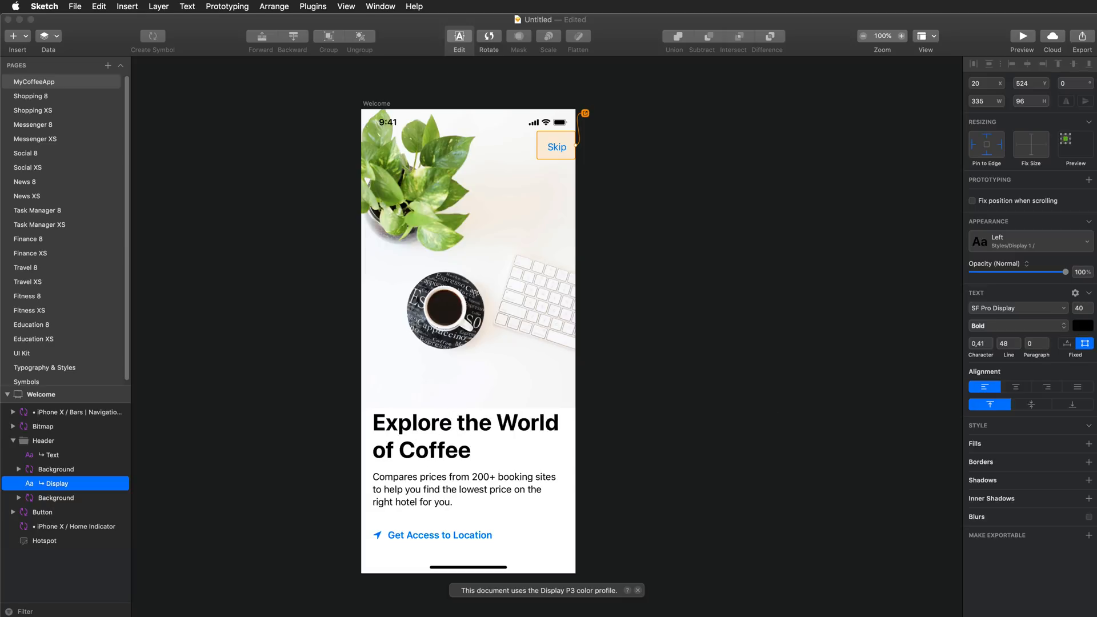
{"action": "key", "text": "super+Tab"}
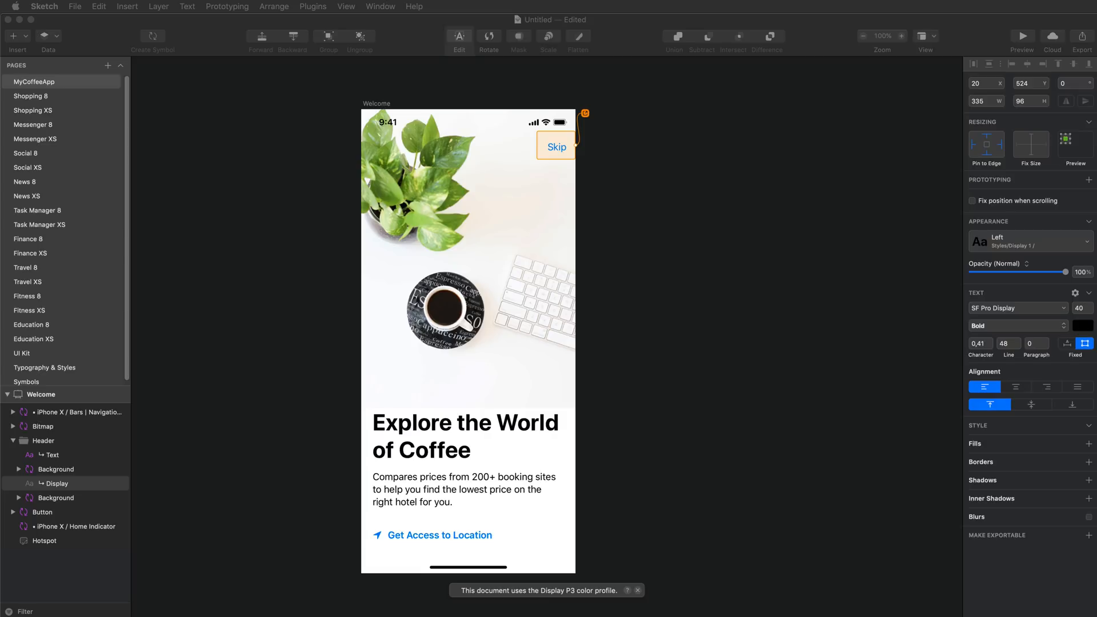
{"action": "left_click", "coordinate": [426, 490]}
{"action": "key", "text": "Escape"}
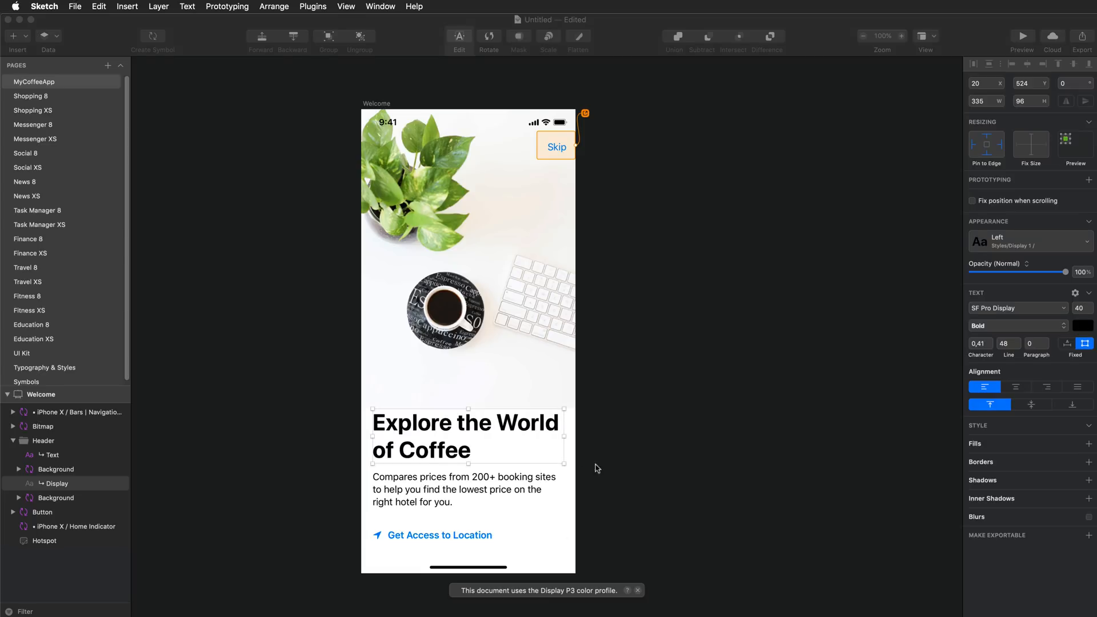
- Replace the header's description with "Find the best coffee places around you and around the world" and deselect it
{"action": "left_click", "coordinate": [507, 476]}
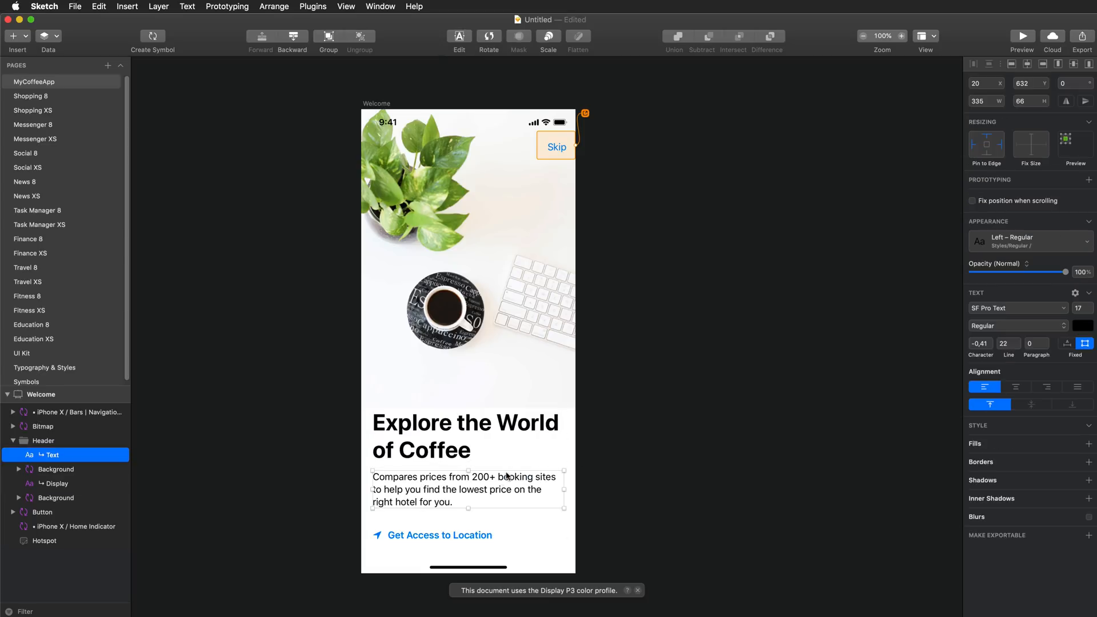
{"action": "double_click", "coordinate": [447, 489]}
{"action": "key", "text": "super+a"}
{"action": "type", "text": "Find the best coffee places around you and around the world"}
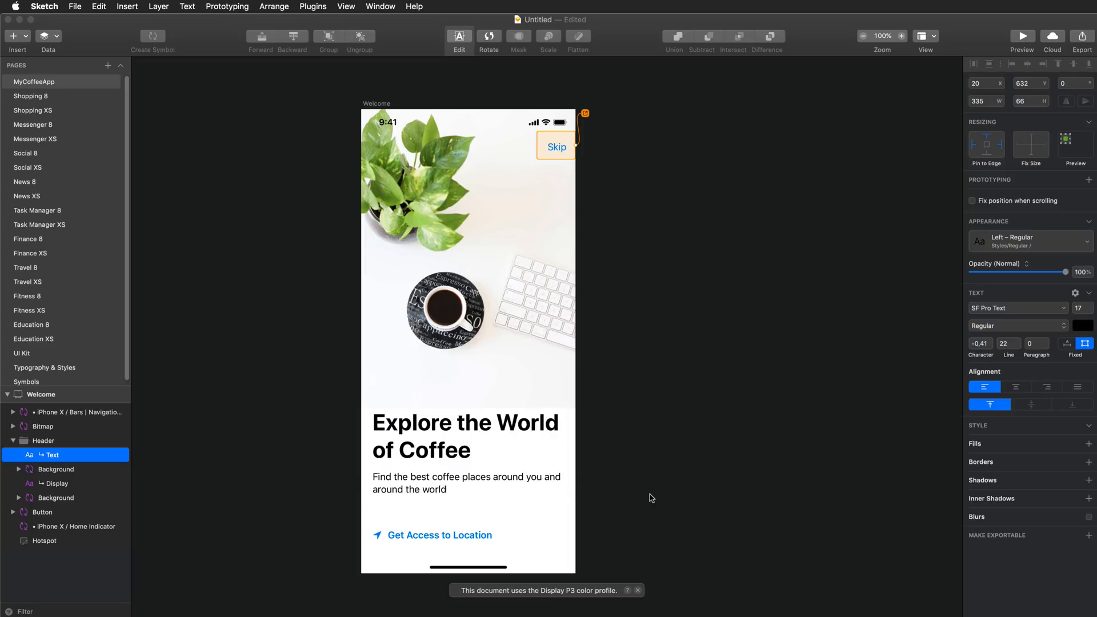
{"action": "key", "text": "Escape"}
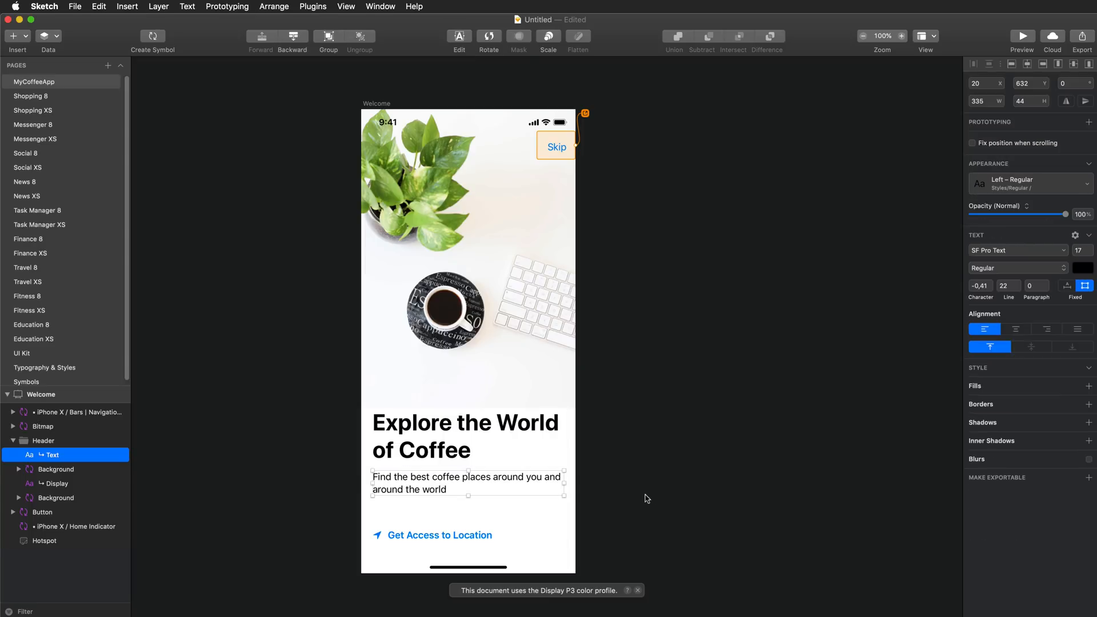
{"action": "left_click", "coordinate": [678, 480]}
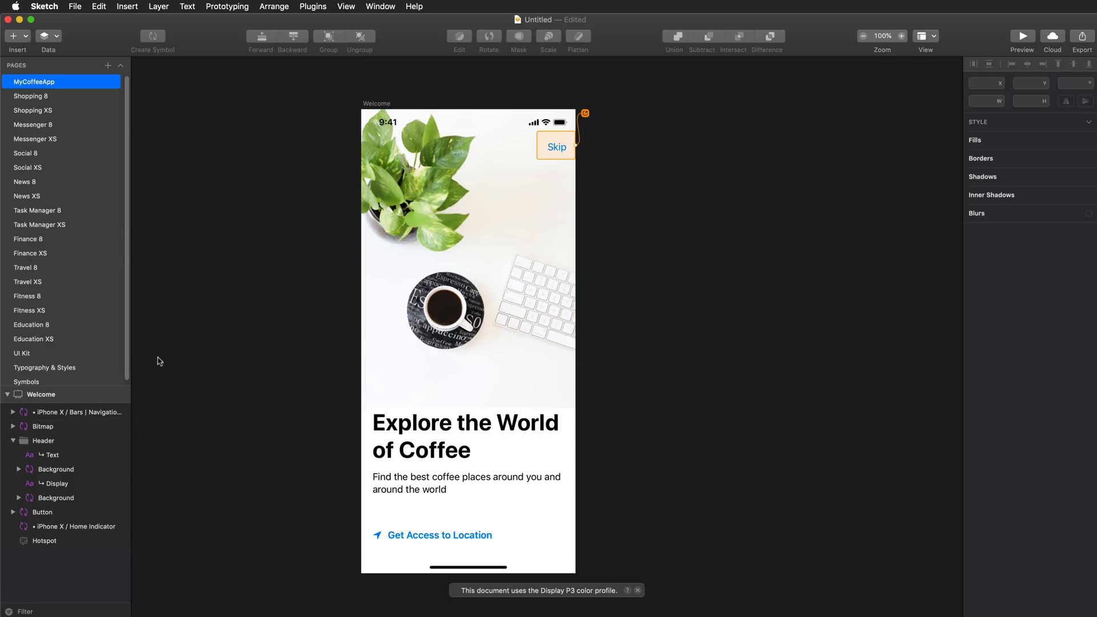
- On the Typography & Styles page, set the fill of the Blue accent colour circle to brown #814705
{"action": "scroll", "coordinate": [63, 354], "scroll_direction": "down", "scroll_amount": 1}
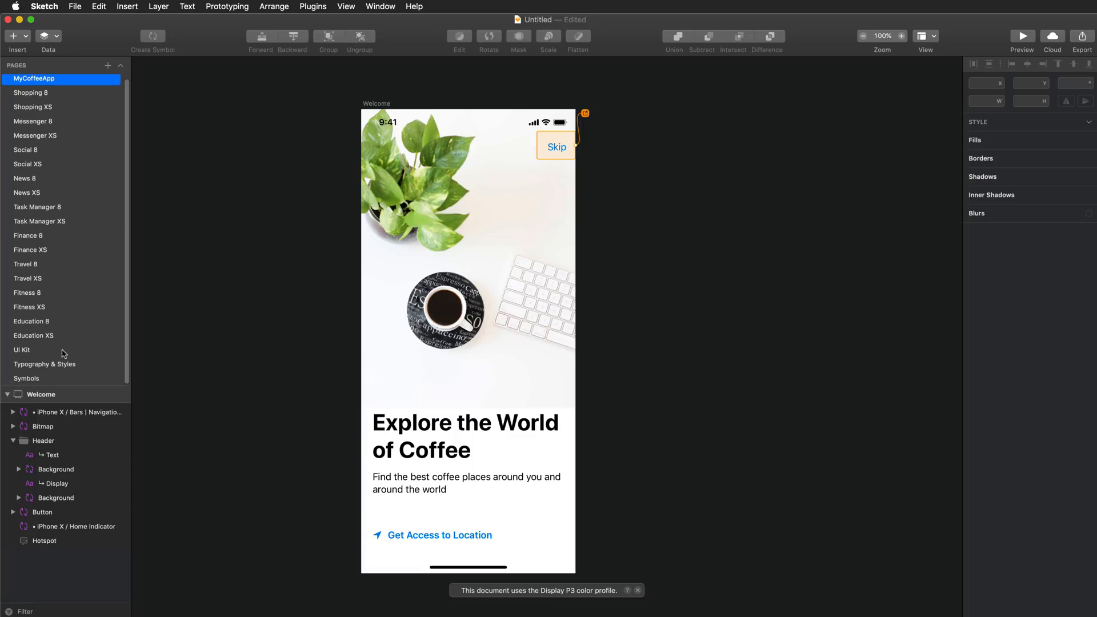
{"action": "left_click", "coordinate": [36, 366]}
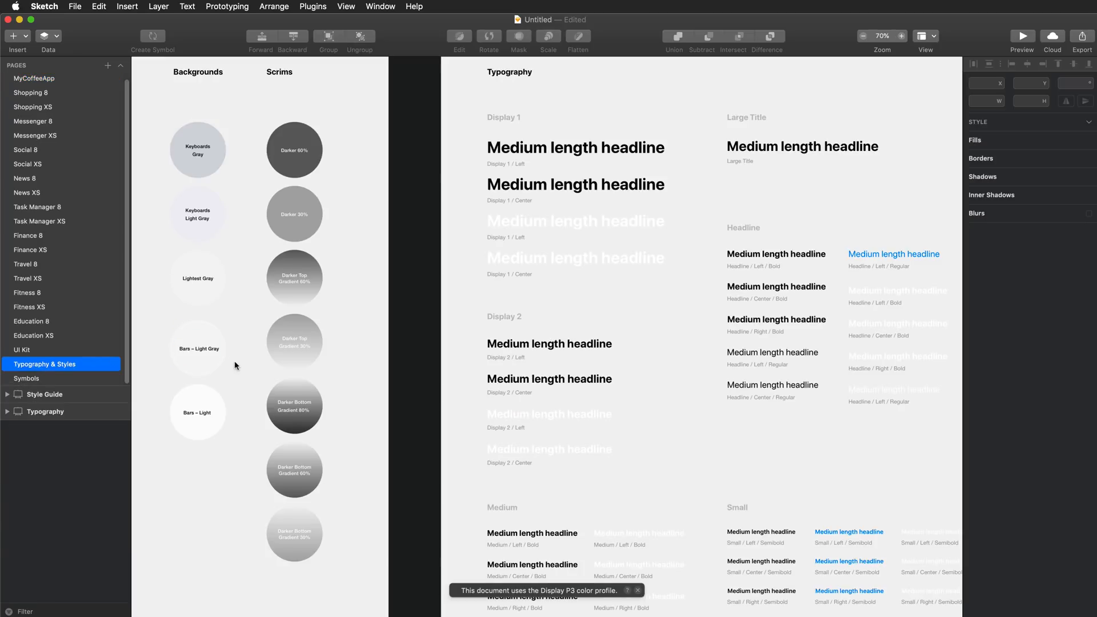
{"action": "scroll", "coordinate": [236, 361], "scroll_direction": "left", "scroll_amount": 15}
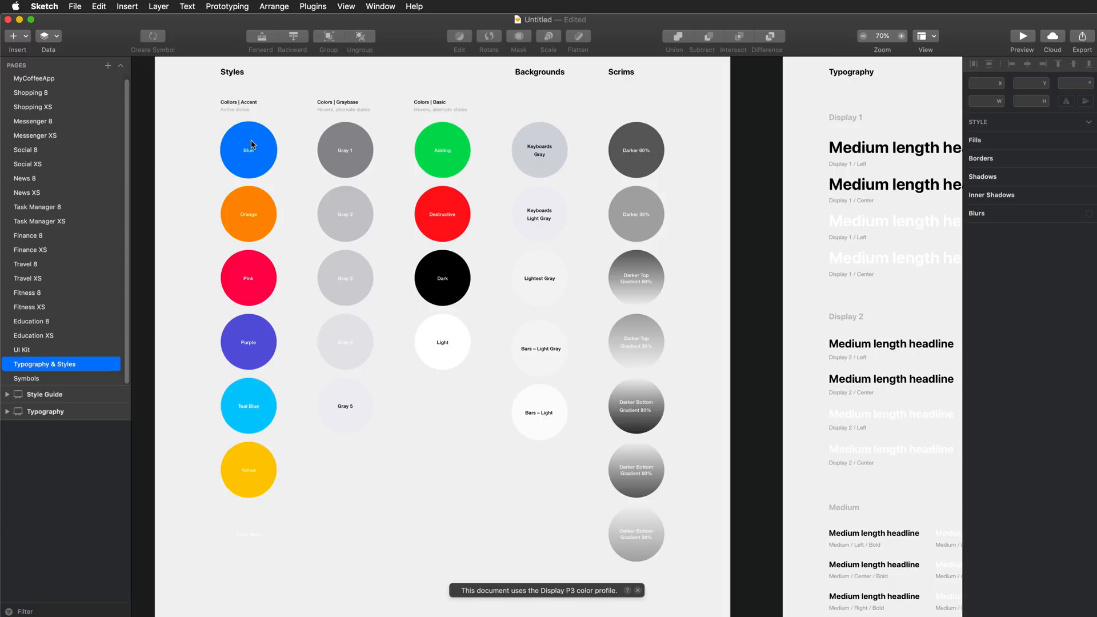
{"action": "key", "text": "super+0"}
{"action": "scroll", "coordinate": [252, 150], "scroll_direction": "left", "scroll_amount": 5}
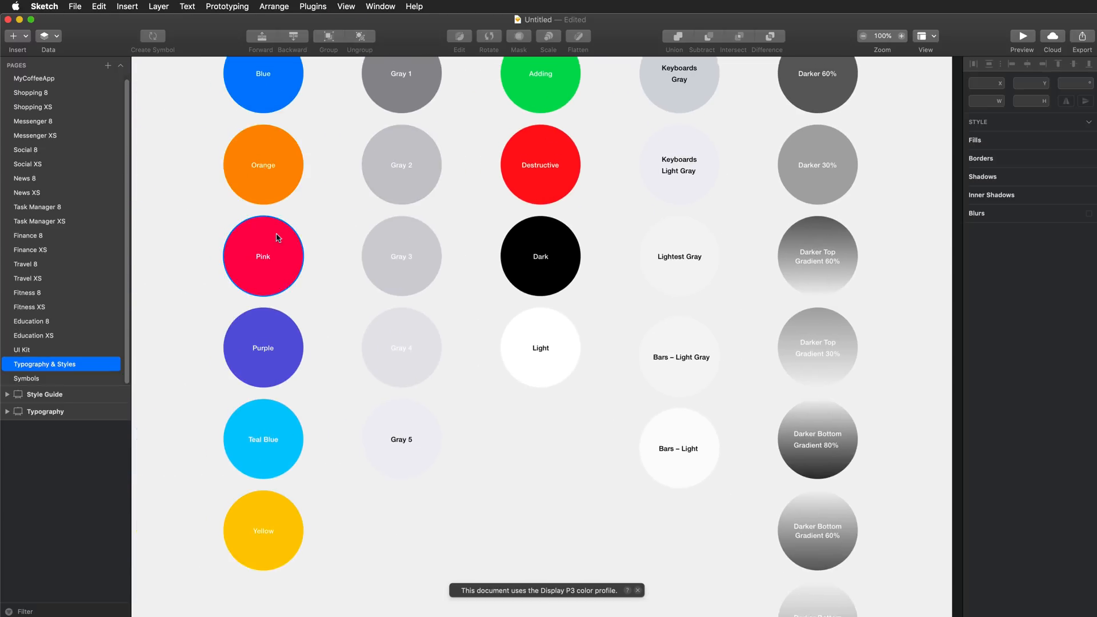
{"action": "scroll", "coordinate": [276, 238], "scroll_direction": "up", "scroll_amount": 5}
{"action": "left_click", "coordinate": [289, 223]}
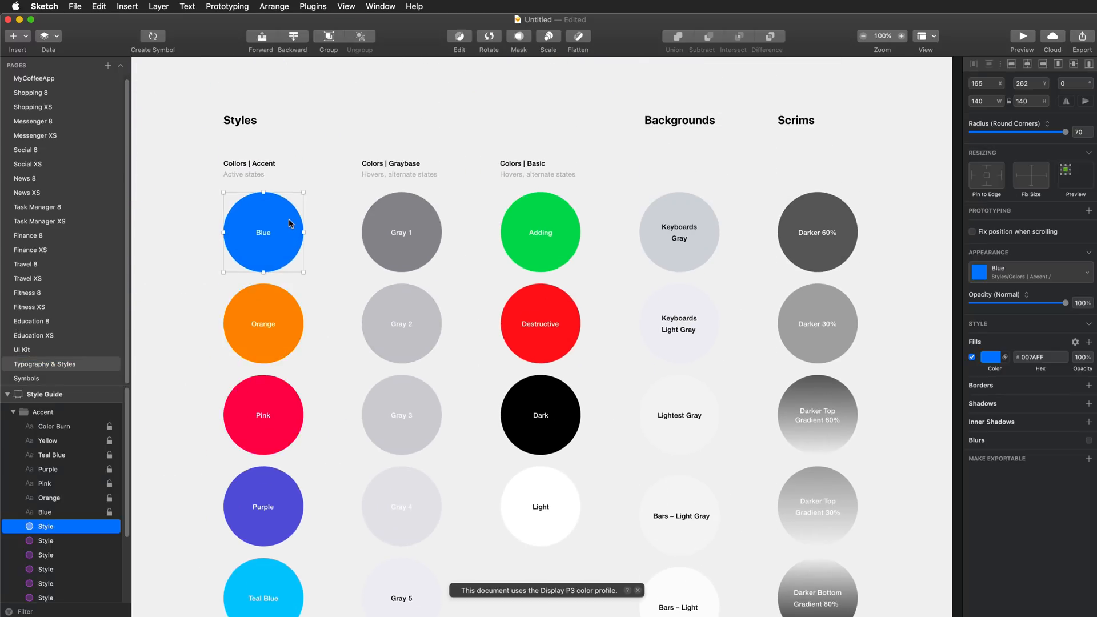
{"action": "left_click", "coordinate": [993, 360]}
{"action": "left_click_drag", "start_coordinate": [1035, 501], "coordinate": [995, 502]}
{"action": "left_click_drag", "start_coordinate": [1071, 446], "coordinate": [1086, 454]}
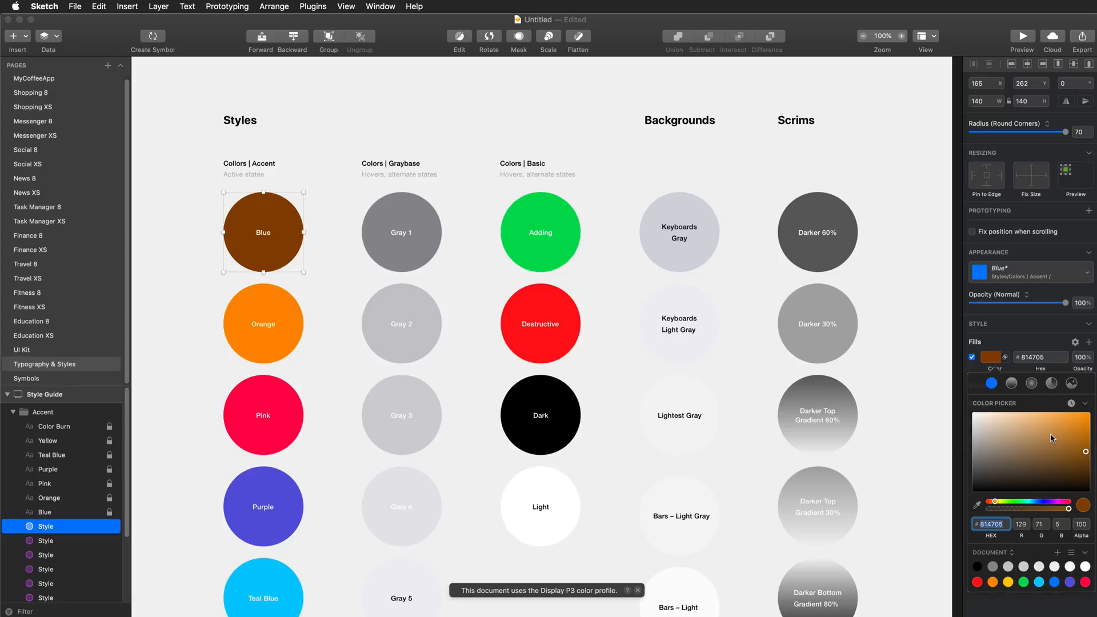
{"action": "left_click", "coordinate": [1005, 340]}
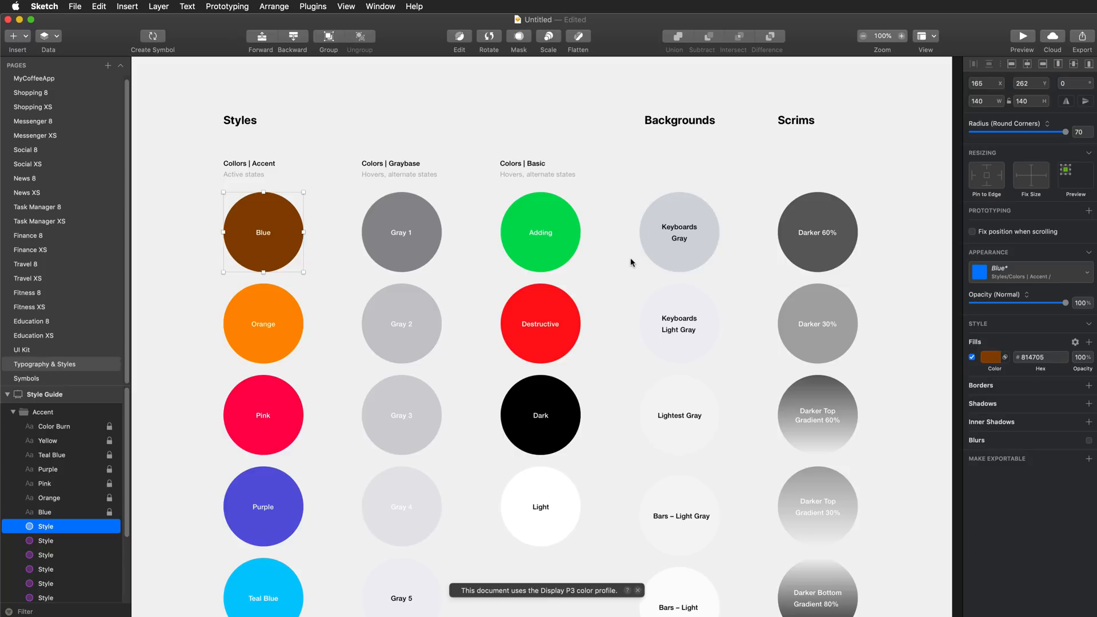
- Update the Blue accent layer style with the changed fill and inspect the Get Access to Location button on the MyCoffeeApp page
{"action": "left_click", "coordinate": [1076, 272]}
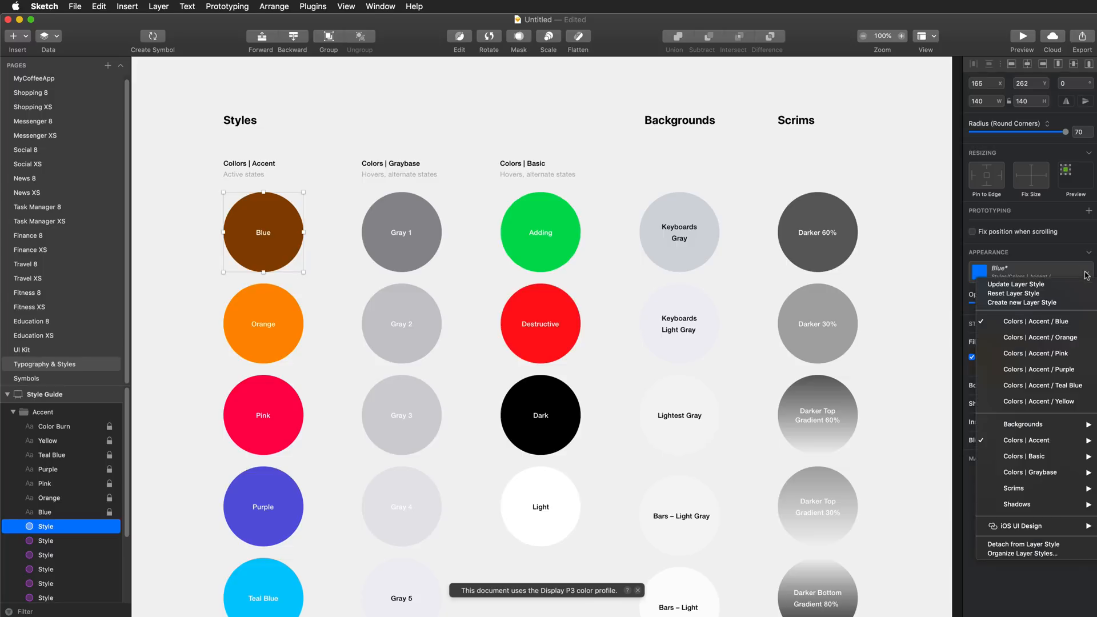
{"action": "left_click", "coordinate": [1028, 285]}
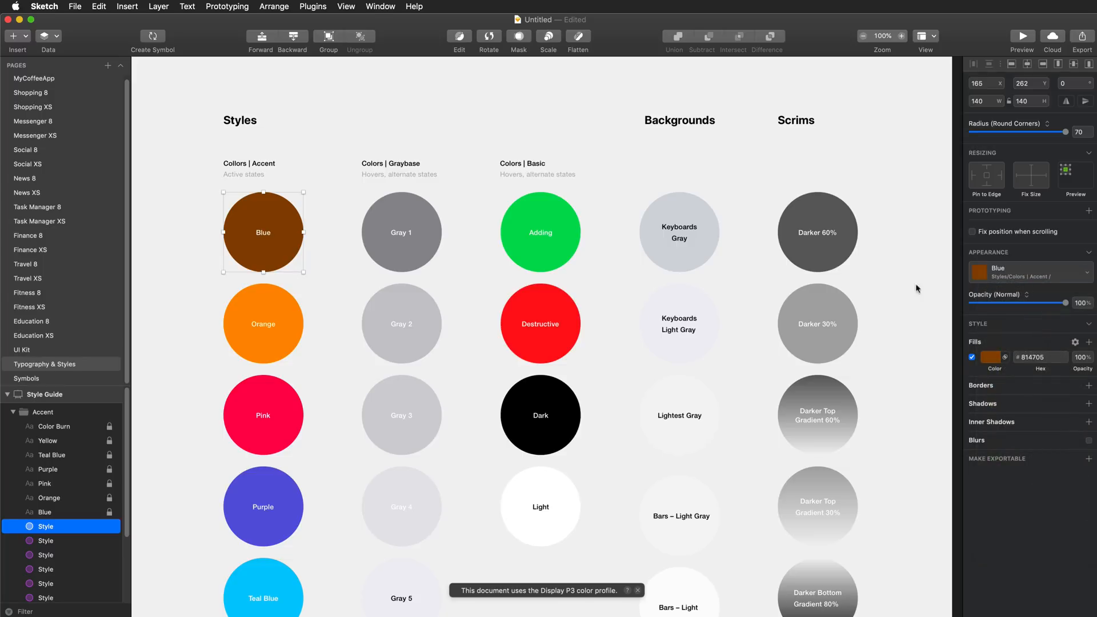
{"action": "left_click", "coordinate": [50, 79]}
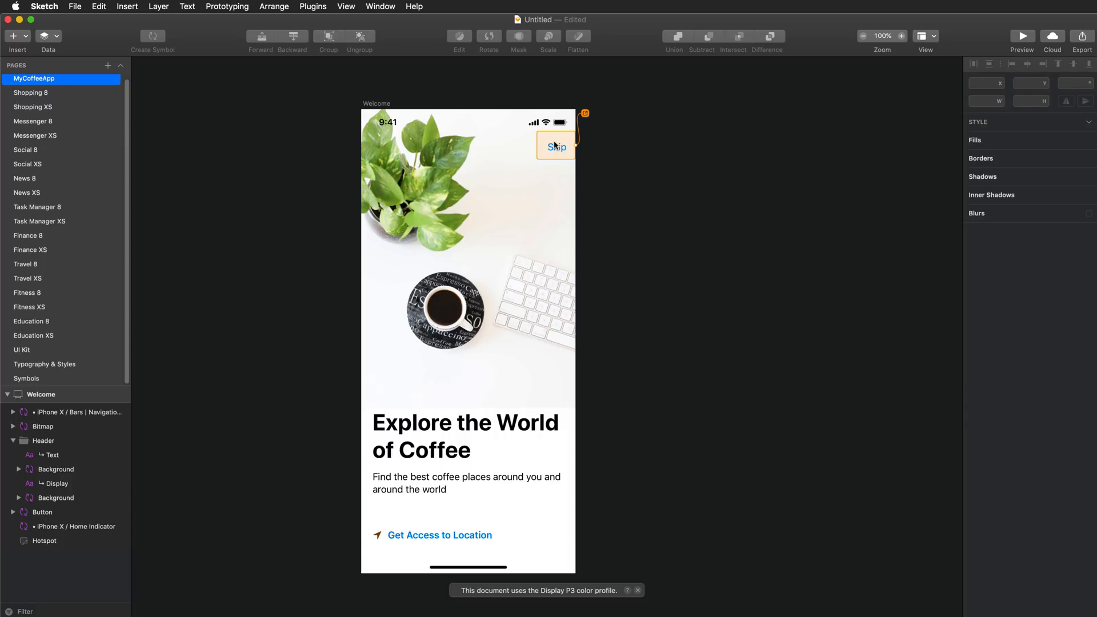
{"action": "left_click", "coordinate": [434, 534]}
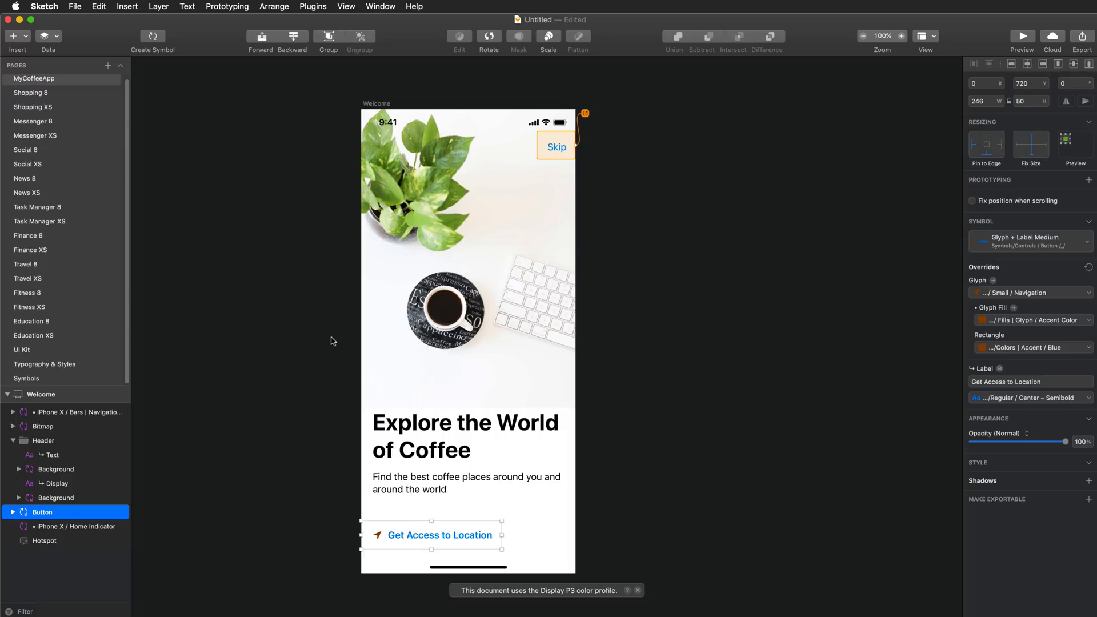
- Return to the Typography & Styles page and examine the coloured text styles on the Typography artboard
{"action": "left_click", "coordinate": [35, 366]}
{"action": "scroll", "coordinate": [718, 325], "scroll_direction": "right", "scroll_amount": 4}
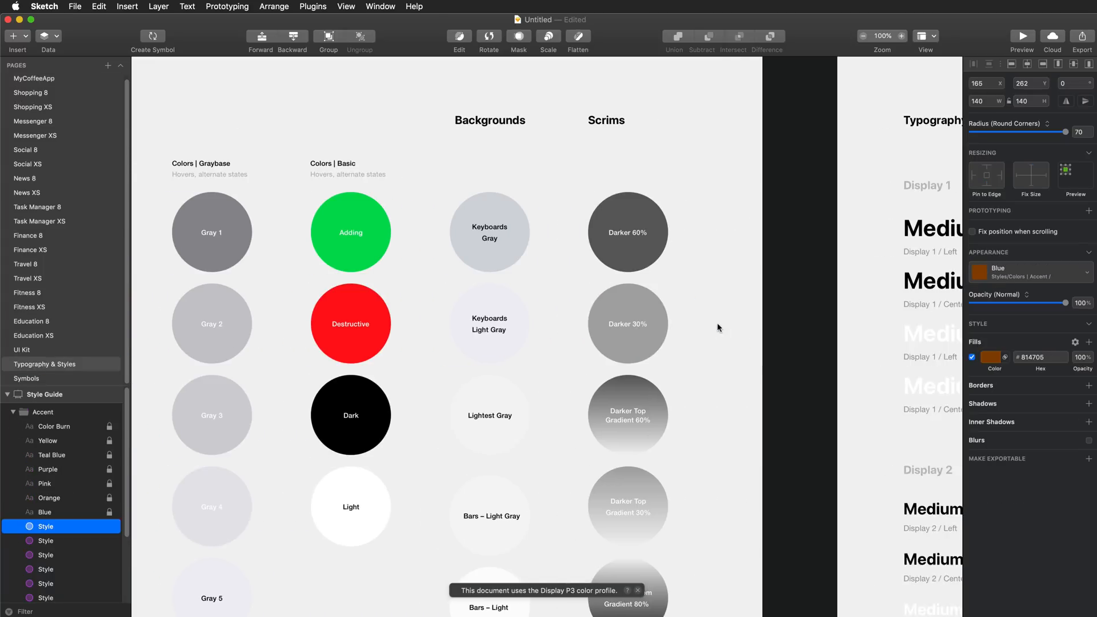
{"action": "scroll", "coordinate": [718, 327], "scroll_direction": "right", "scroll_amount": 6}
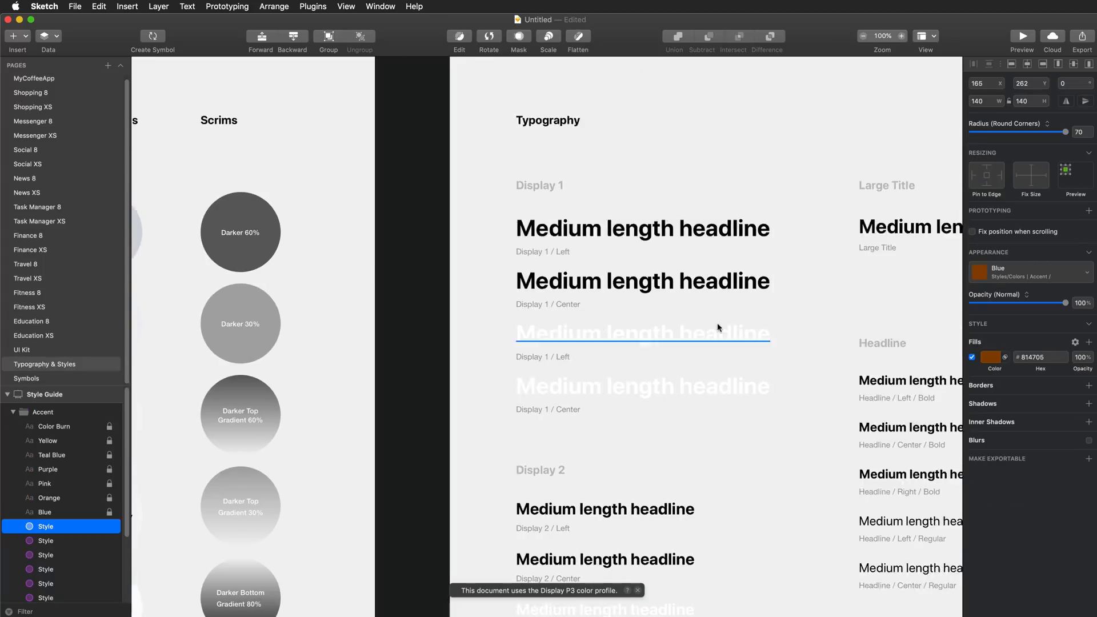
{"action": "key", "text": "super+minus"}
{"action": "scroll", "coordinate": [742, 325], "scroll_direction": "down", "scroll_amount": 5}
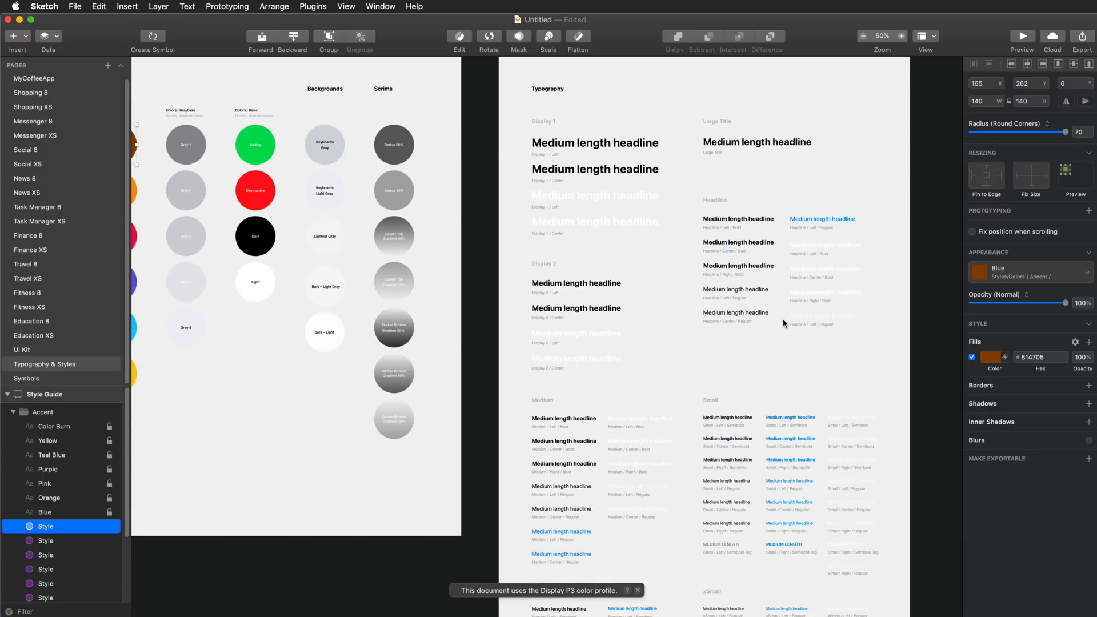
{"action": "scroll", "coordinate": [784, 323], "scroll_direction": "down", "scroll_amount": 10}
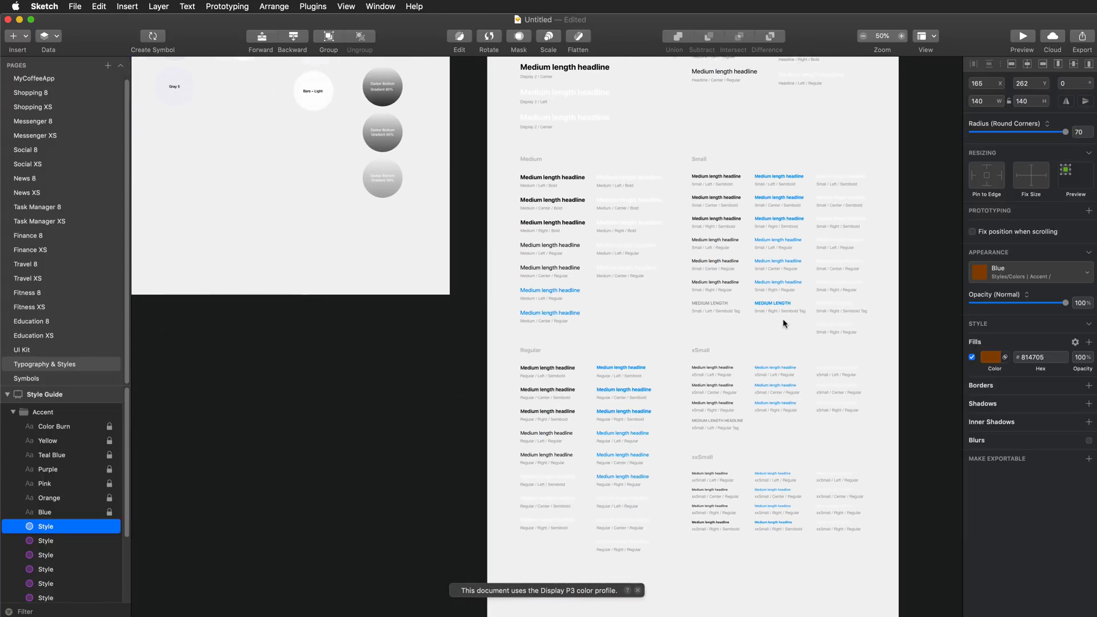
{"action": "scroll", "coordinate": [783, 323], "scroll_direction": "right", "scroll_amount": 2}
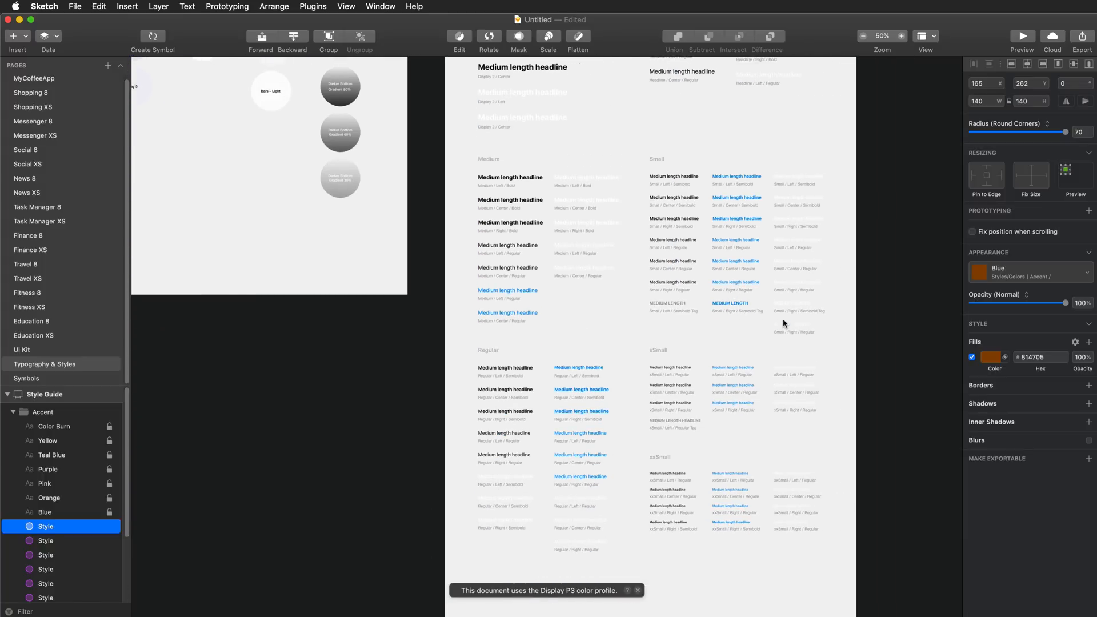
- Select the four blue xxSmall sample texts on the Typography artboard
{"action": "key", "text": "super+plus"}
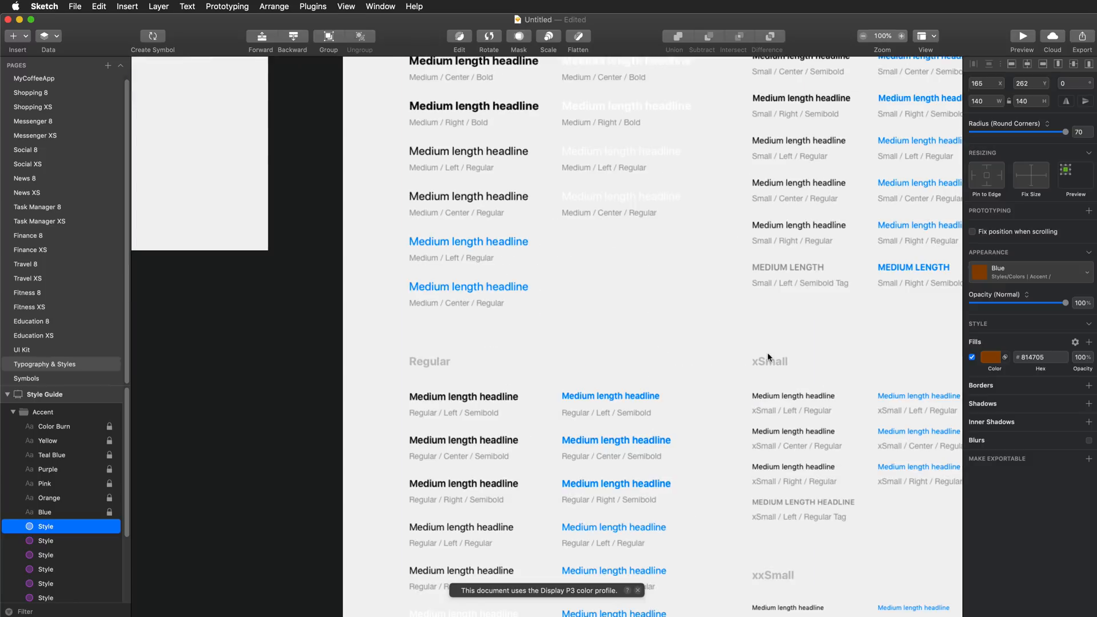
{"action": "scroll", "coordinate": [765, 354], "scroll_direction": "right", "scroll_amount": 5}
{"action": "scroll", "coordinate": [763, 349], "scroll_direction": "down", "scroll_amount": 4}
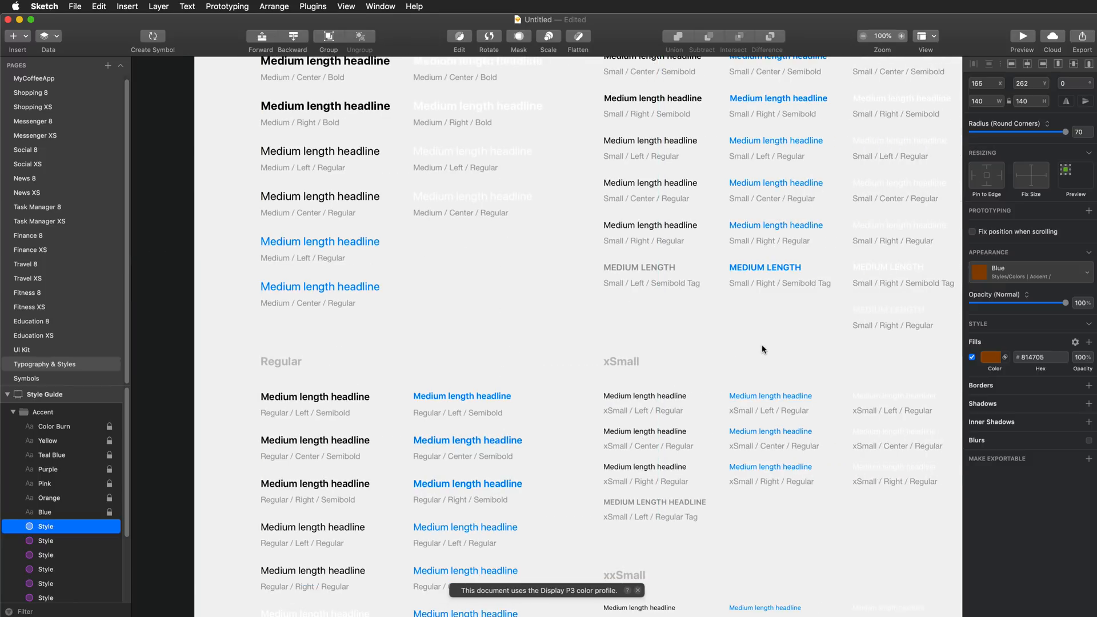
{"action": "scroll", "coordinate": [761, 350], "scroll_direction": "down", "scroll_amount": 2}
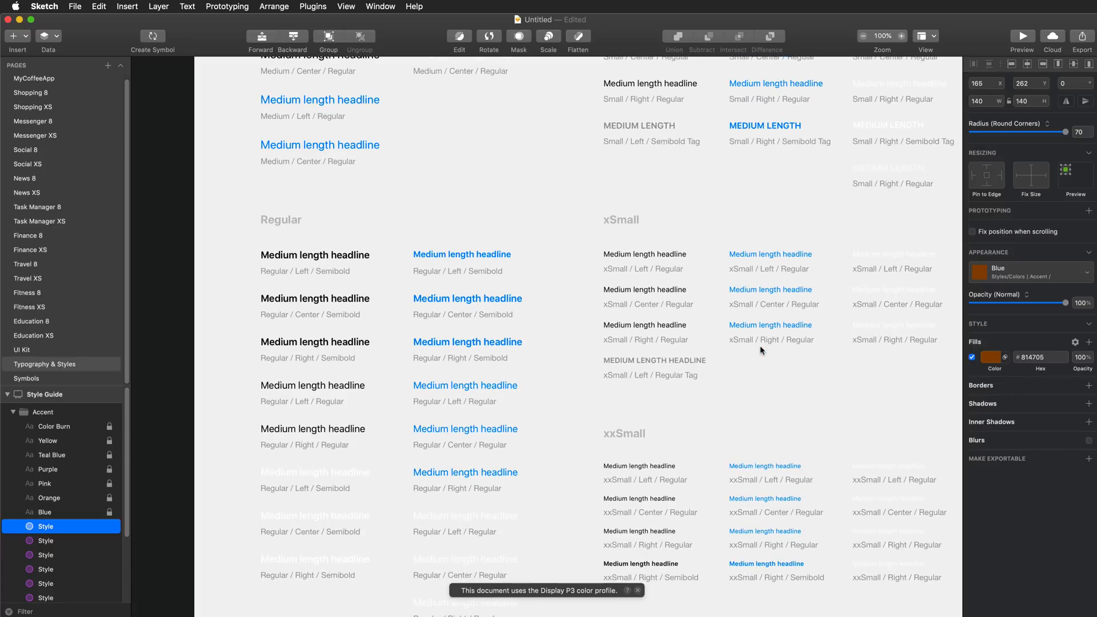
{"action": "scroll", "coordinate": [760, 350], "scroll_direction": "down", "scroll_amount": 2}
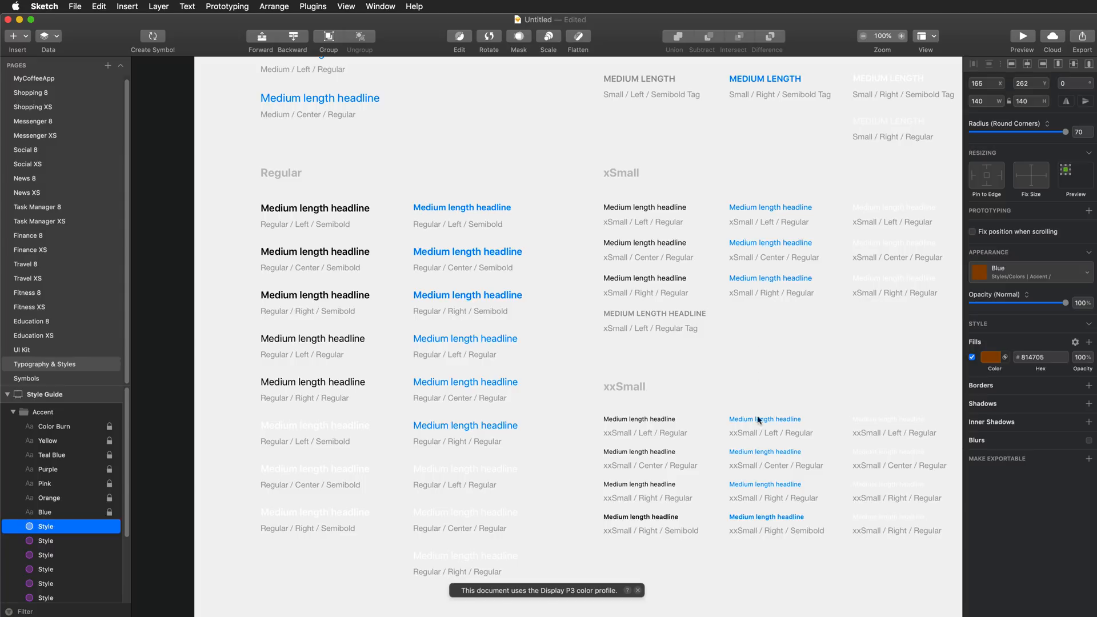
{"action": "left_click", "coordinate": [754, 517]}
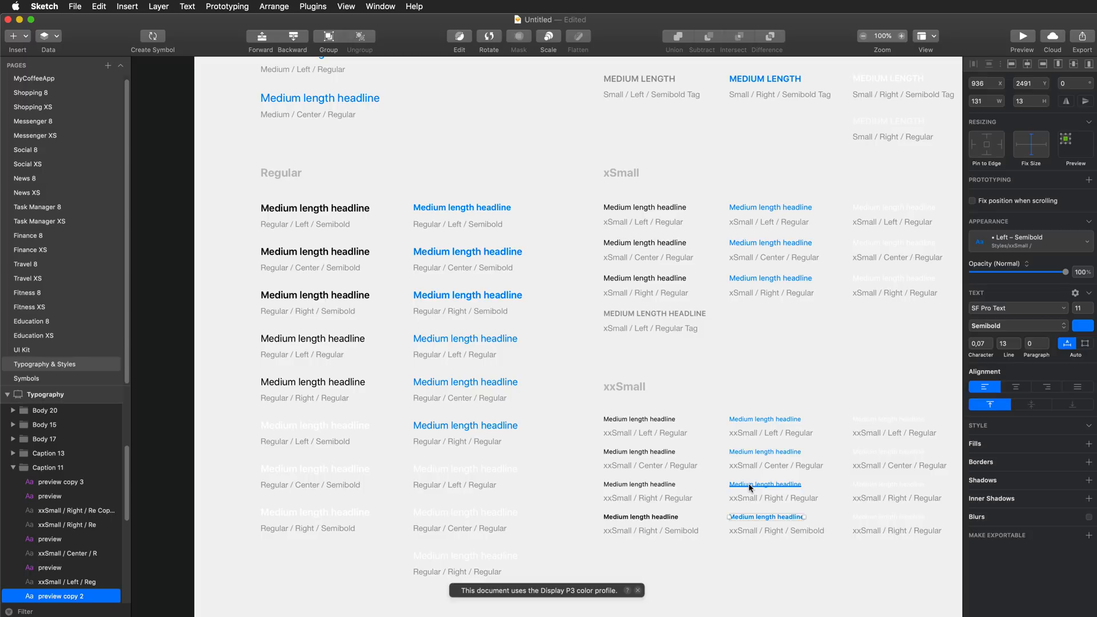
{"action": "left_click", "coordinate": [750, 485], "text": "shift"}
{"action": "left_click", "coordinate": [751, 452], "text": "shift"}
{"action": "left_click", "coordinate": [747, 419], "text": "shift"}
- Add the six blue Regular and three blue xSmall sample texts to the selection
{"action": "left_click", "coordinate": [465, 425], "text": "shift"}
{"action": "left_click", "coordinate": [457, 386], "text": "shift"}
{"action": "left_click", "coordinate": [457, 340], "text": "shift"}
{"action": "left_click", "coordinate": [445, 296], "text": "shift"}
{"action": "left_click", "coordinate": [451, 252], "text": "shift"}
{"action": "left_click", "coordinate": [457, 207], "text": "shift"}
{"action": "left_click", "coordinate": [780, 278], "text": "shift"}
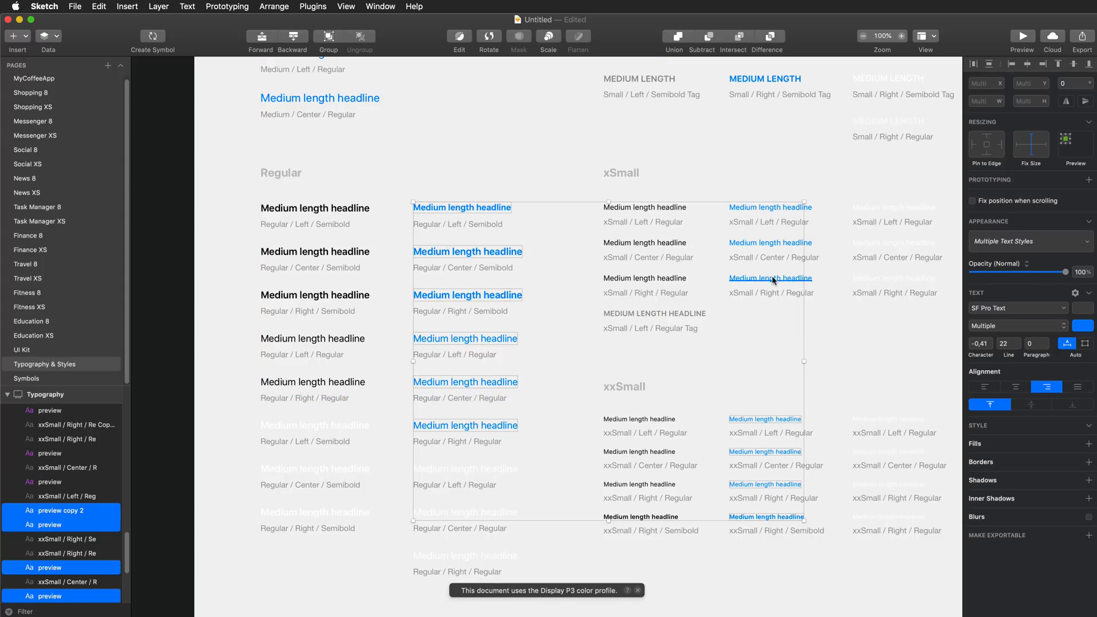
{"action": "left_click", "coordinate": [768, 242], "text": "shift"}
{"action": "left_click", "coordinate": [746, 208], "text": "shift"}
- Add all blue Medium and Small sample texts, including the blue Semibold Tag, to the selection
{"action": "scroll", "coordinate": [672, 245], "scroll_direction": "up", "scroll_amount": 10}
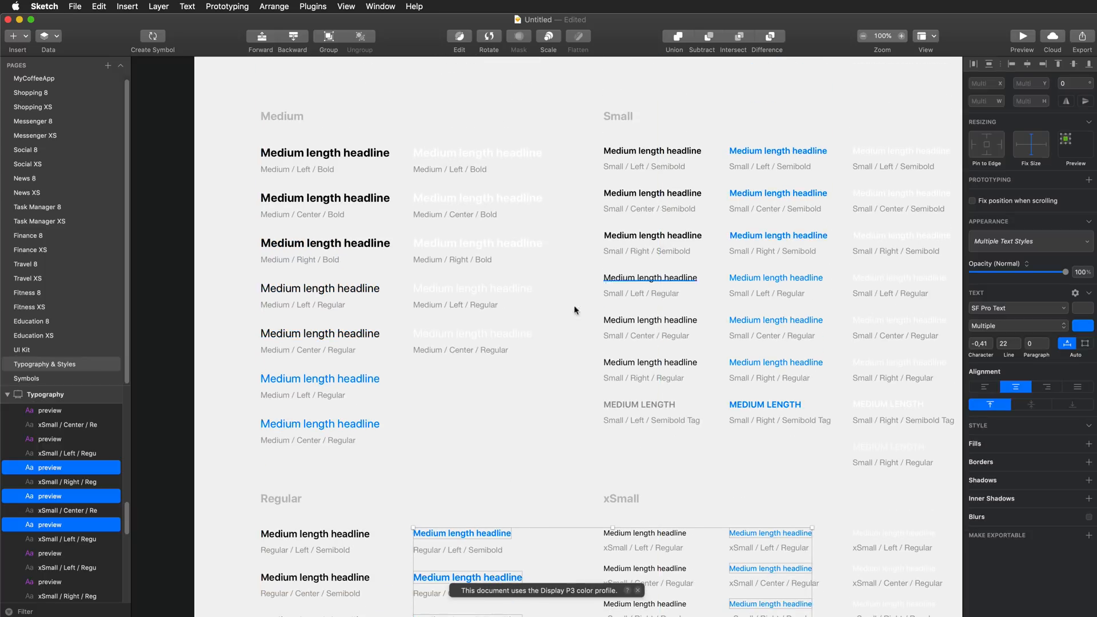
{"action": "left_click", "coordinate": [318, 423], "text": "shift"}
{"action": "left_click", "coordinate": [318, 378], "text": "shift"}
{"action": "left_click", "coordinate": [789, 407], "text": "shift"}
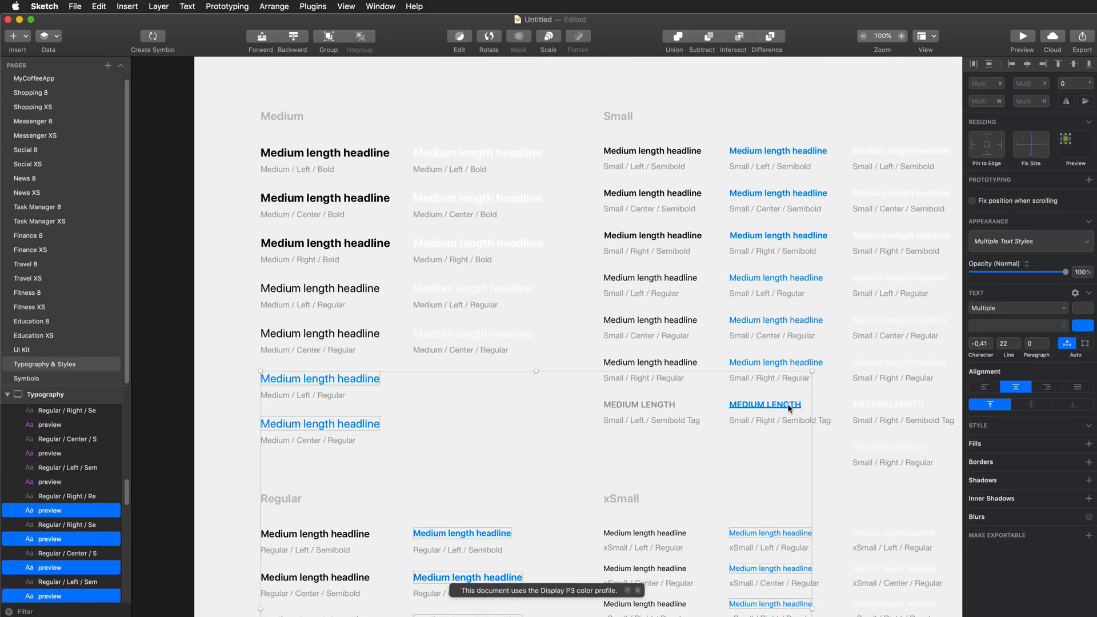
{"action": "left_click", "coordinate": [779, 363], "text": "shift"}
{"action": "left_click", "coordinate": [767, 320], "text": "shift"}
{"action": "left_click", "coordinate": [762, 278], "text": "shift"}
{"action": "left_click", "coordinate": [766, 236], "text": "shift"}
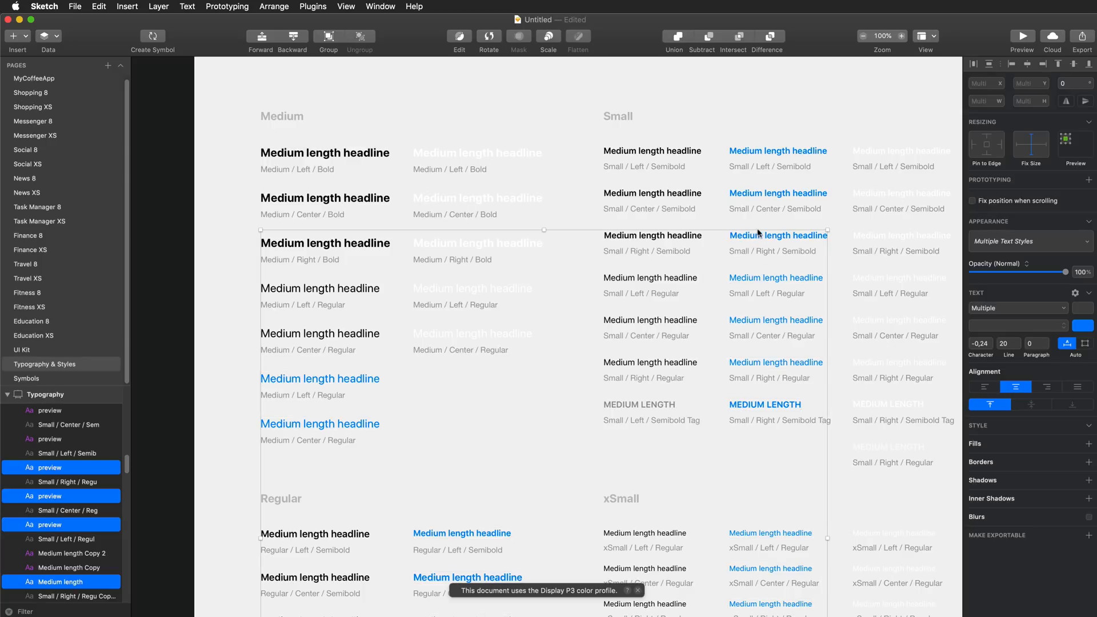
{"action": "left_click", "coordinate": [760, 193], "text": "shift"}
{"action": "left_click", "coordinate": [761, 153], "text": "shift"}
- Add the blue Headline sample to the selection and recolour all selected texts brown #814705, sampled from the Style Guide's accent circle
{"action": "scroll", "coordinate": [718, 224], "scroll_direction": "up", "scroll_amount": 10}
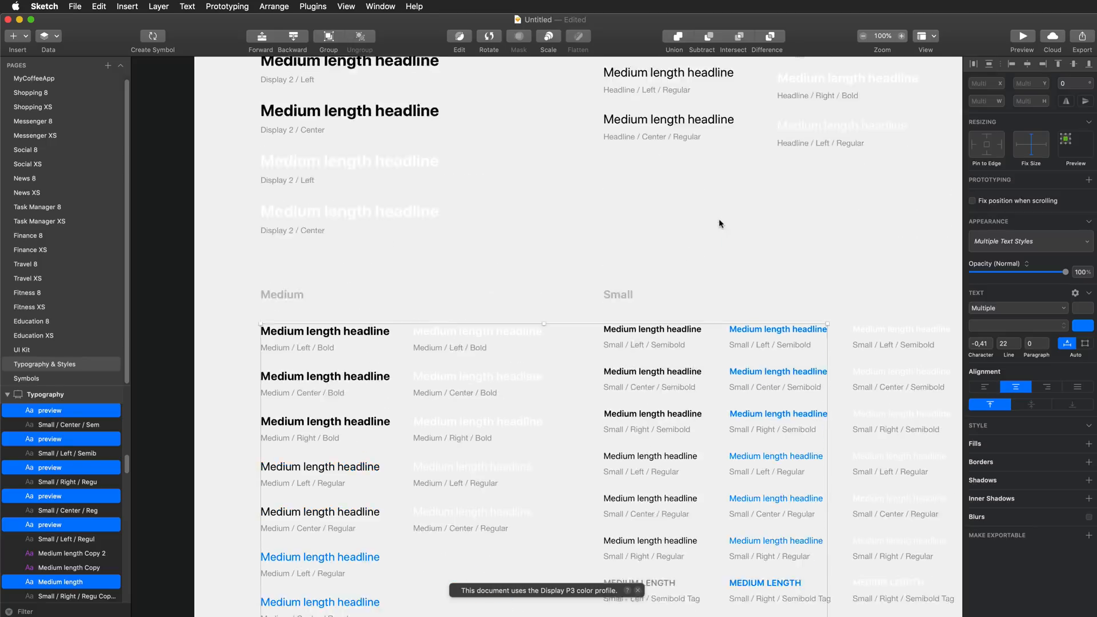
{"action": "left_click", "coordinate": [805, 114], "text": "shift"}
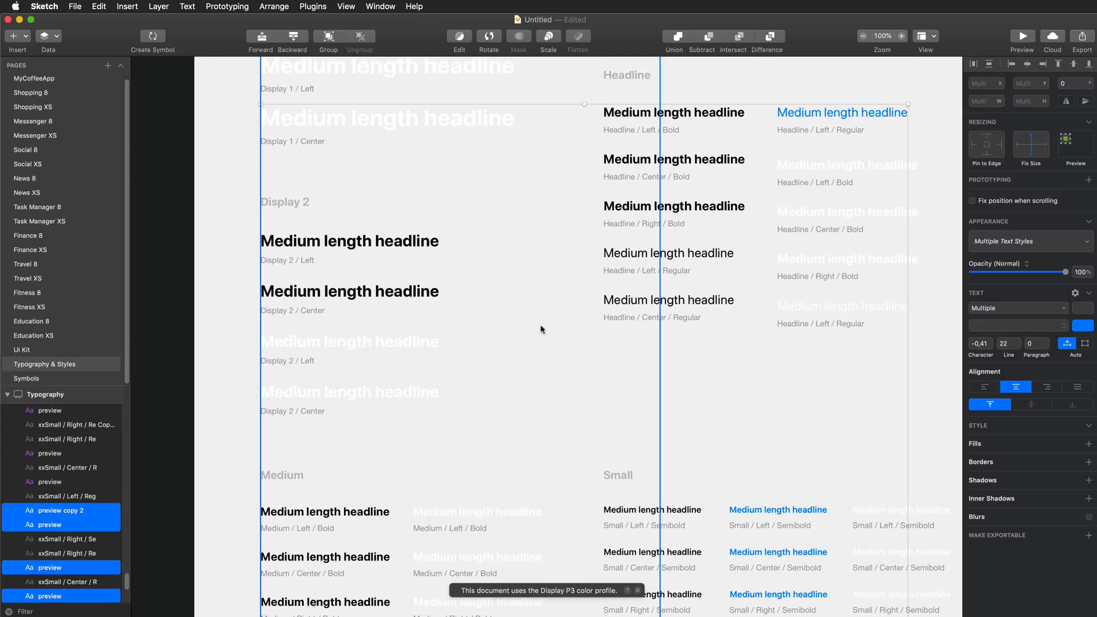
{"action": "scroll", "coordinate": [523, 332], "scroll_direction": "left", "scroll_amount": 2}
{"action": "key", "text": "super+minus"}
{"action": "key", "text": "super+minus"}
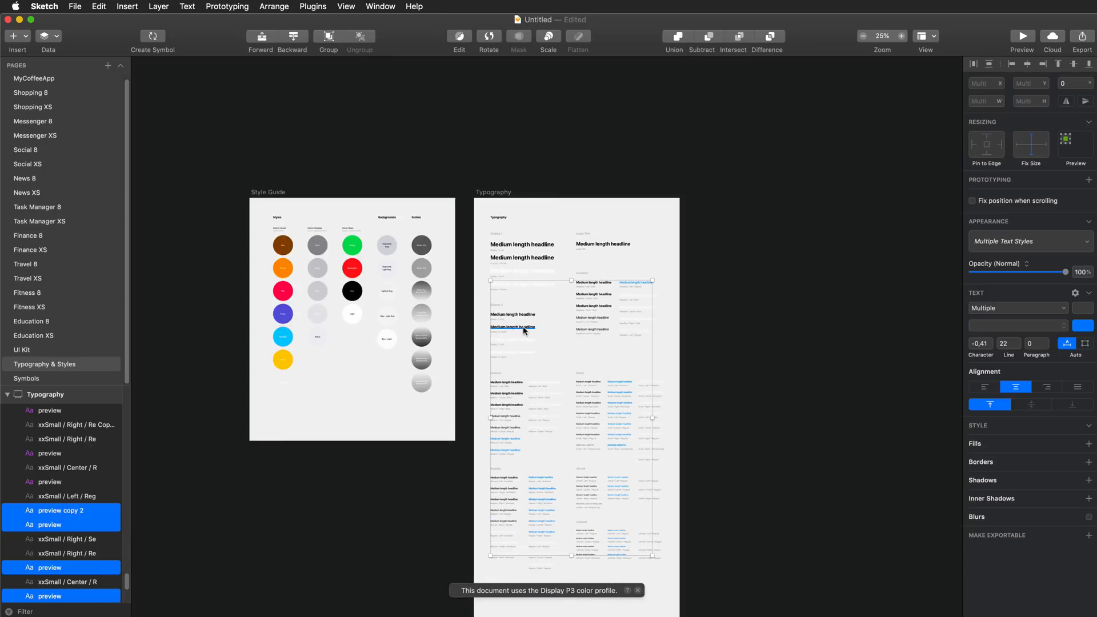
{"action": "left_click", "coordinate": [1085, 326]}
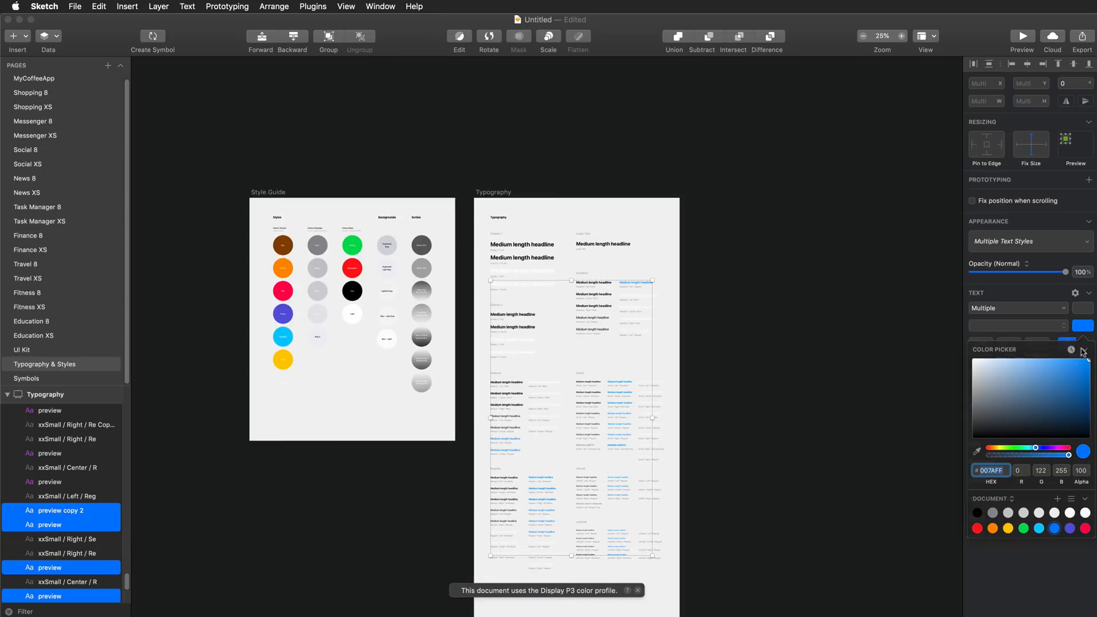
{"action": "left_click", "coordinate": [979, 454]}
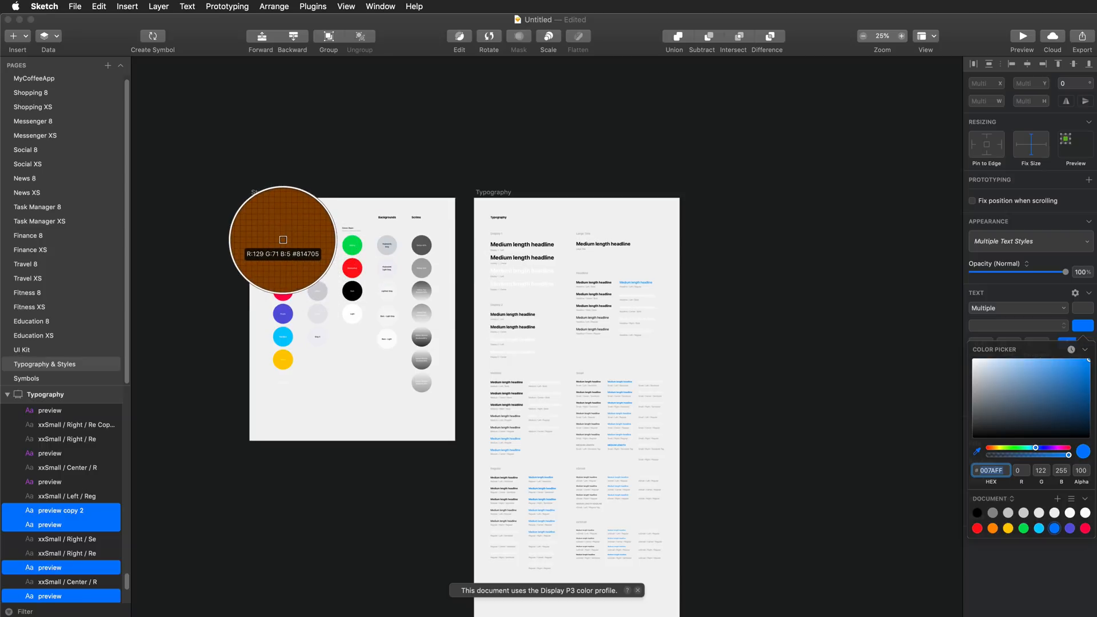
{"action": "left_click", "coordinate": [283, 242]}
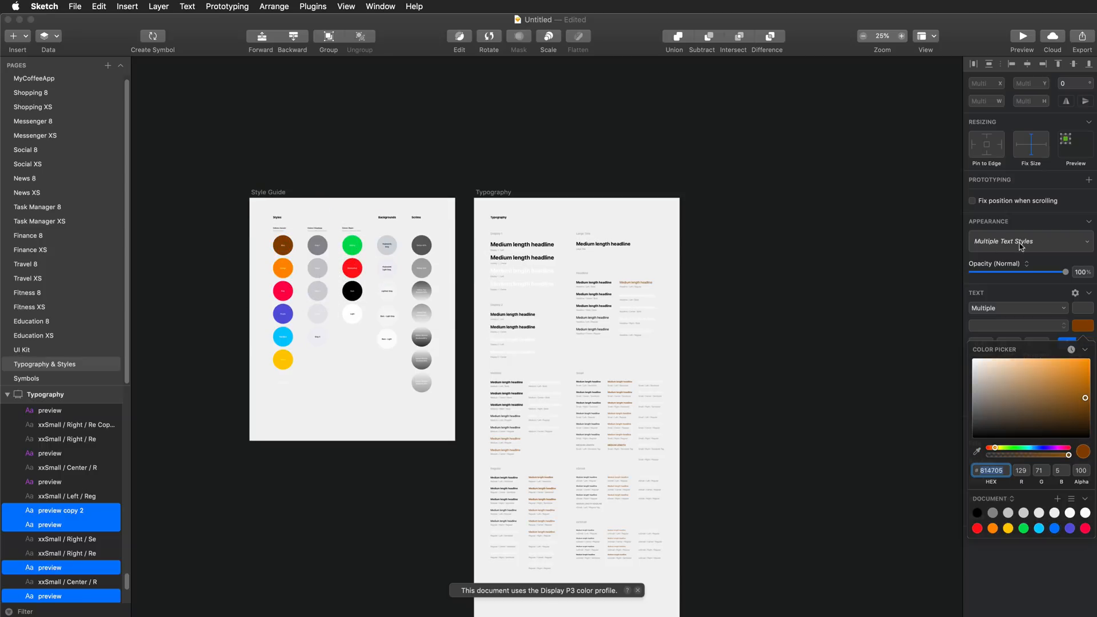
- Update the text styles of all selected samples with the brown colour and close the colour picker
{"action": "left_click", "coordinate": [1081, 242]}
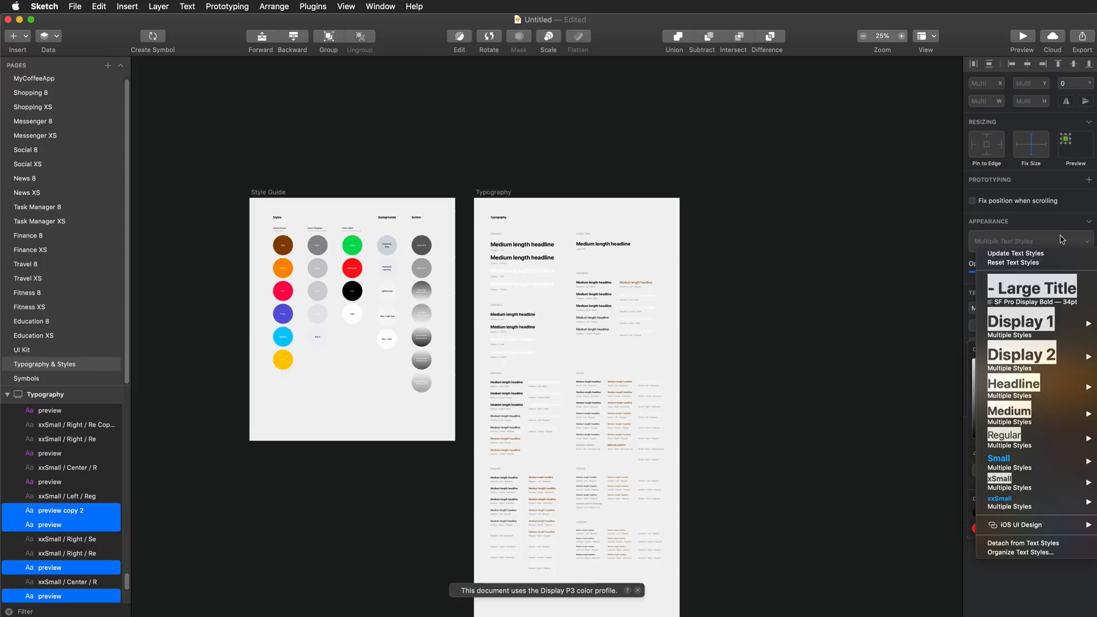
{"action": "left_click", "coordinate": [1004, 258]}
{"action": "left_click", "coordinate": [1025, 402]}
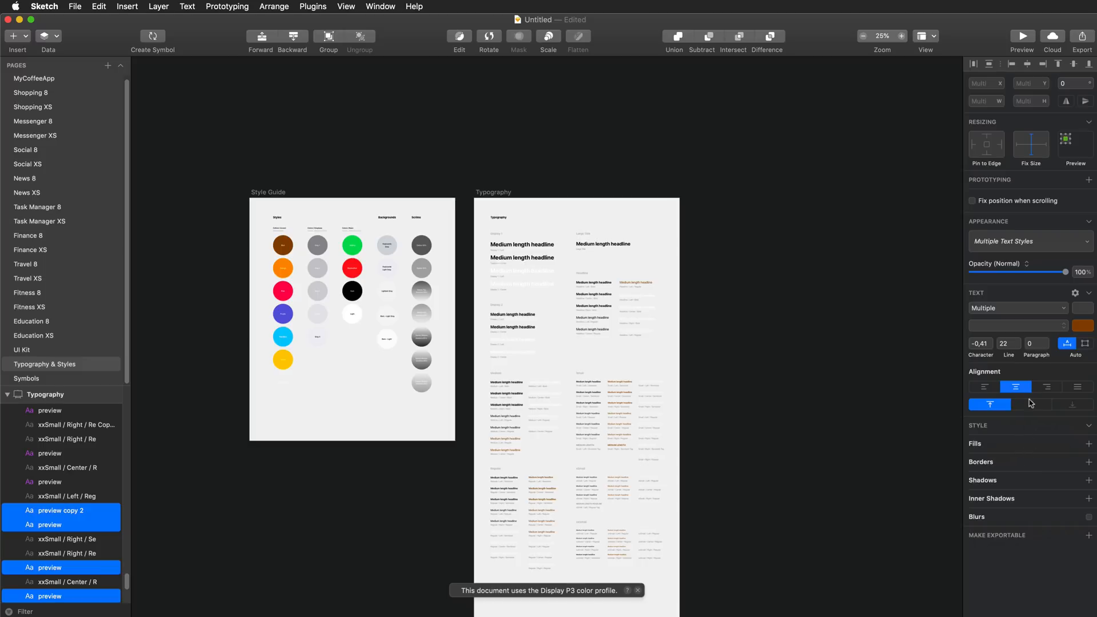
- Add the brown #814705 text colour to the document colours and close the colour picker
{"action": "left_click", "coordinate": [1089, 328]}
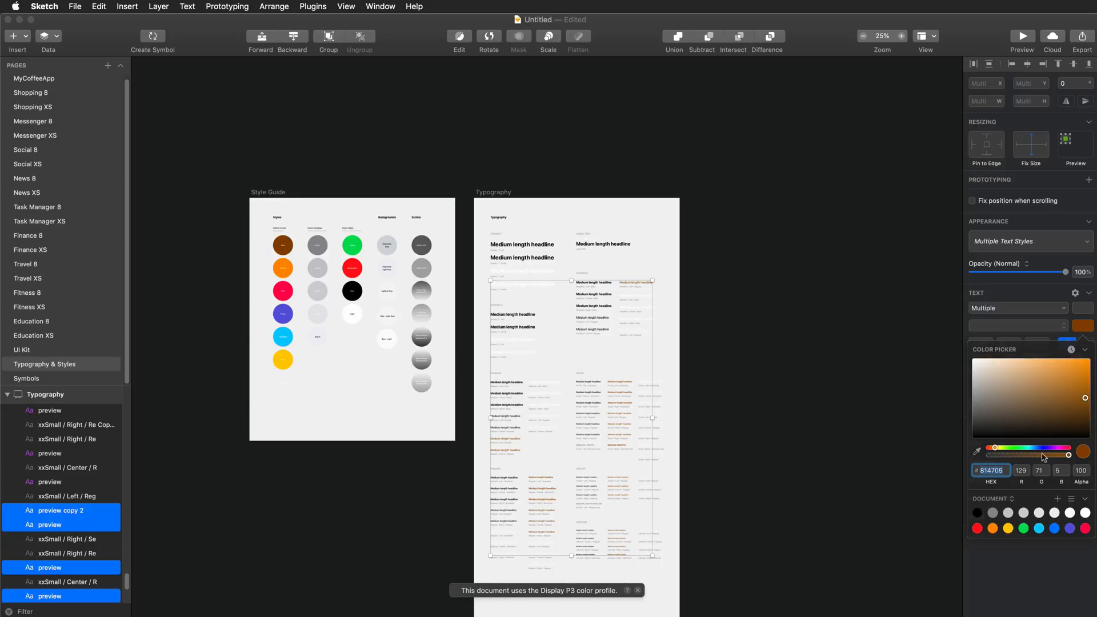
{"action": "left_click", "coordinate": [1002, 499]}
{"action": "left_click", "coordinate": [1004, 500]}
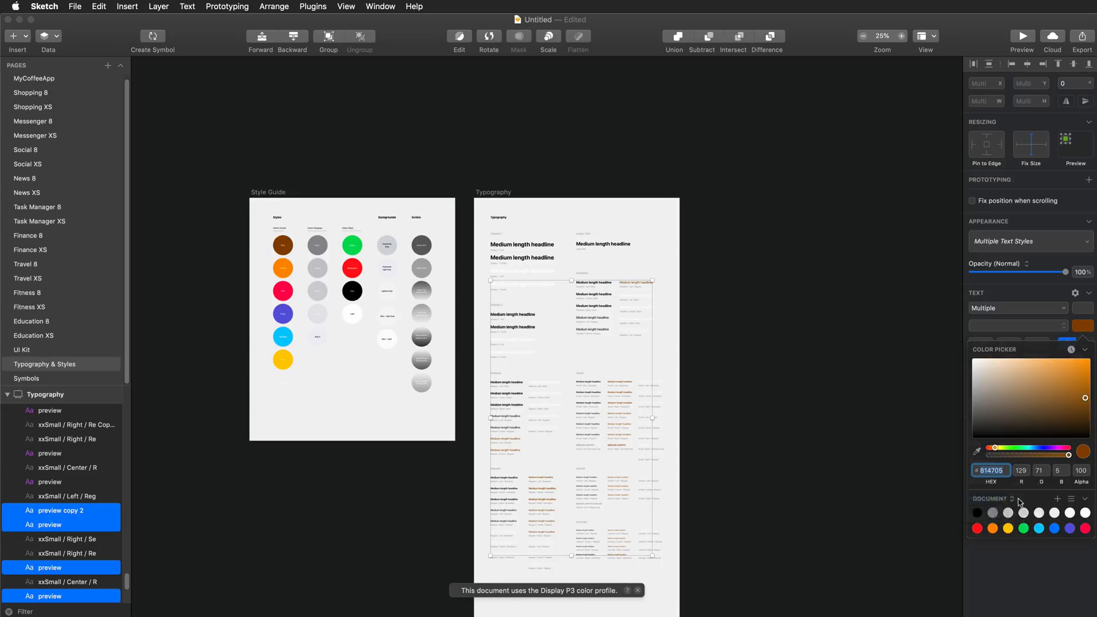
{"action": "left_click", "coordinate": [1057, 499]}
{"action": "left_click", "coordinate": [857, 523]}
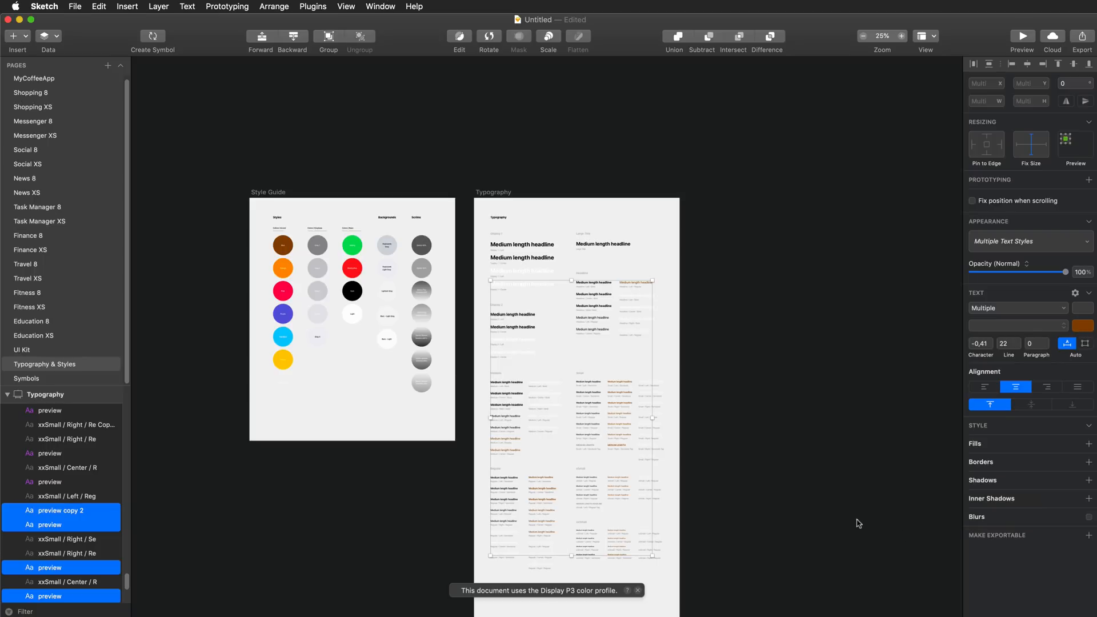
- Return to the MyCoffeeApp page and examine the Welcome screen's Skip and Get Access to Location labels
{"action": "left_click", "coordinate": [36, 80]}
{"action": "left_click", "coordinate": [36, 80]}
{"action": "left_click", "coordinate": [630, 223]}
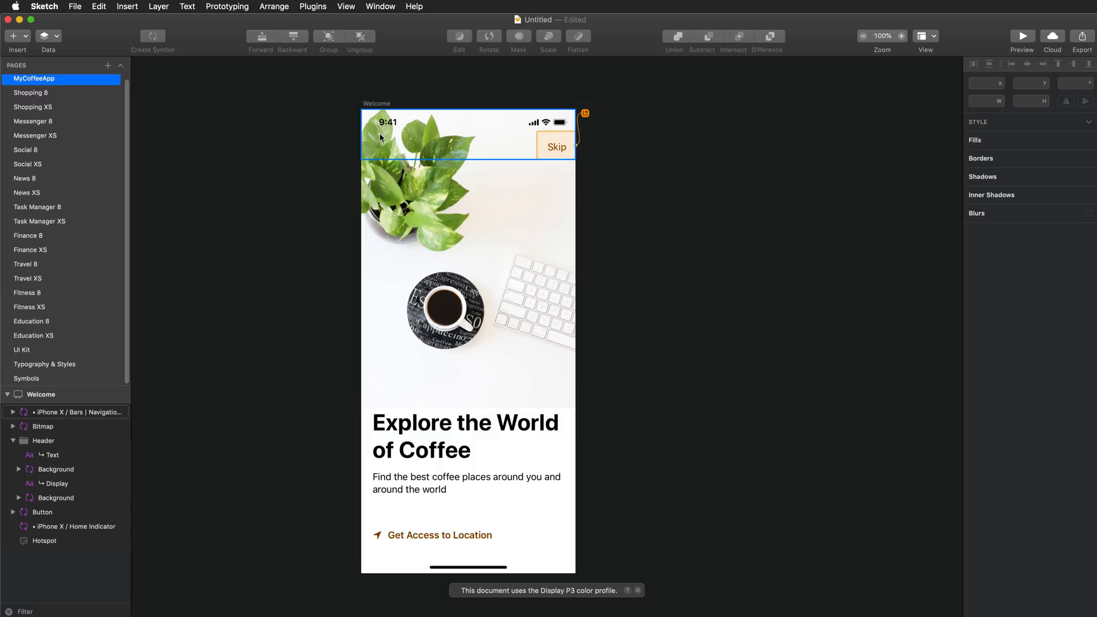
{"action": "scroll", "coordinate": [681, 349], "scroll_direction": "up", "scroll_amount": 1}
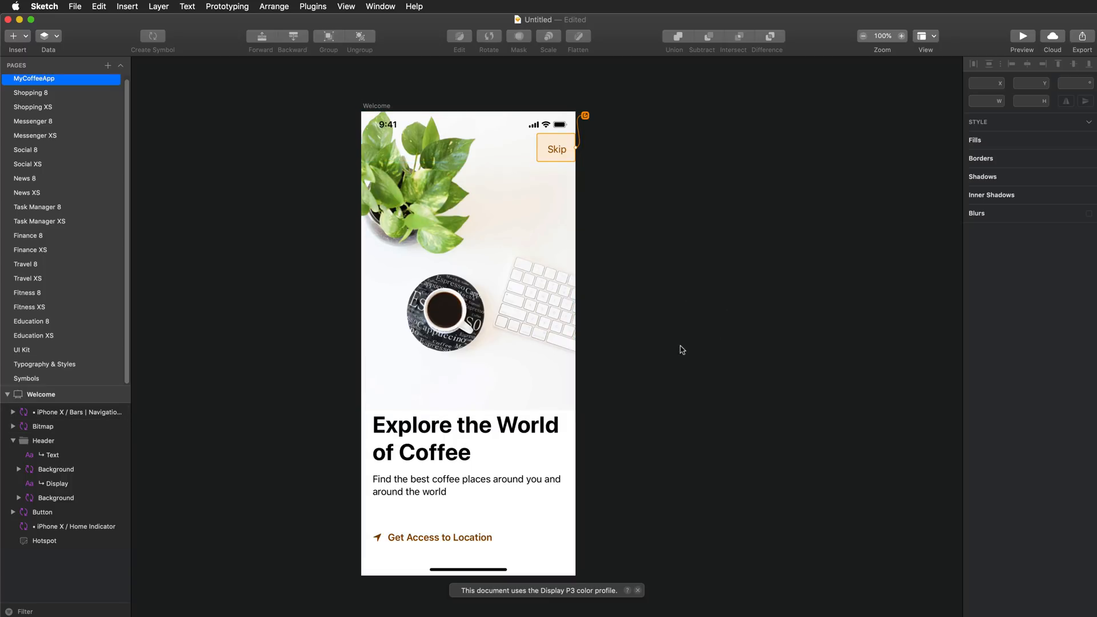
- Add a blank iPhone XS artboard (375 × 812) beside the Welcome artboard
{"action": "scroll", "coordinate": [681, 349], "scroll_direction": "down", "scroll_amount": 3}
{"action": "scroll", "coordinate": [681, 349], "scroll_direction": "right", "scroll_amount": 5}
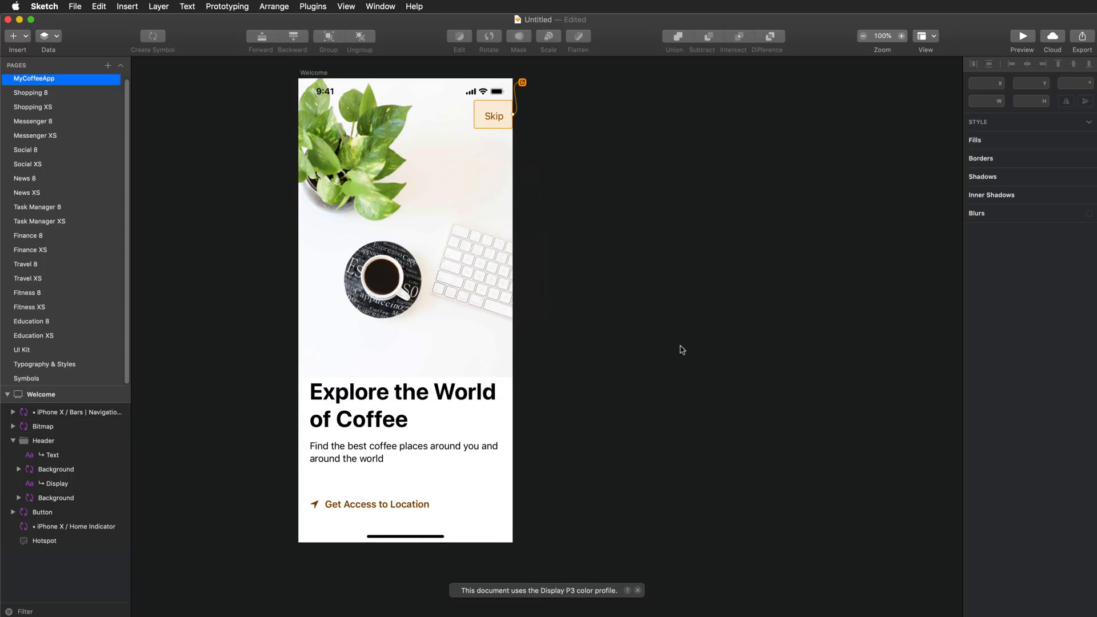
{"action": "scroll", "coordinate": [681, 350], "scroll_direction": "up", "scroll_amount": 2}
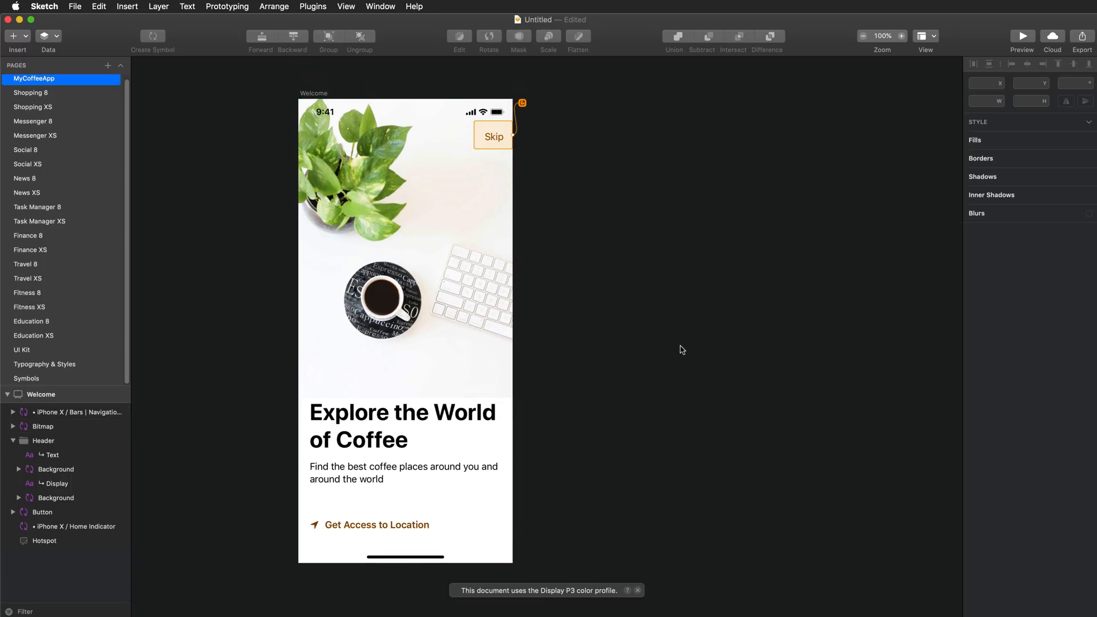
{"action": "key", "text": "a"}
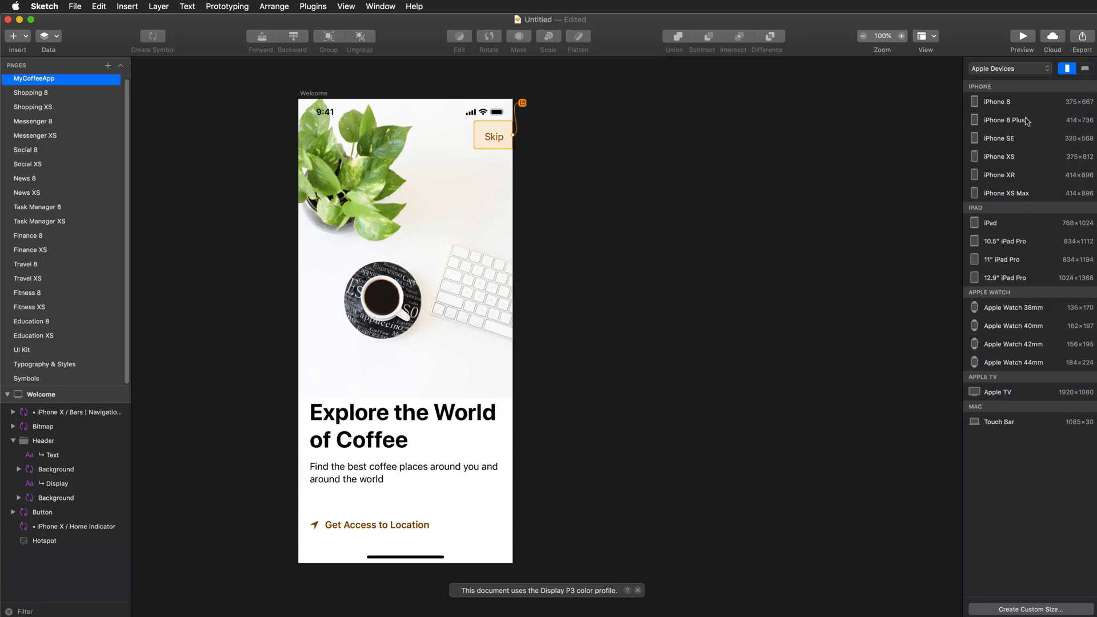
{"action": "left_click", "coordinate": [999, 157]}
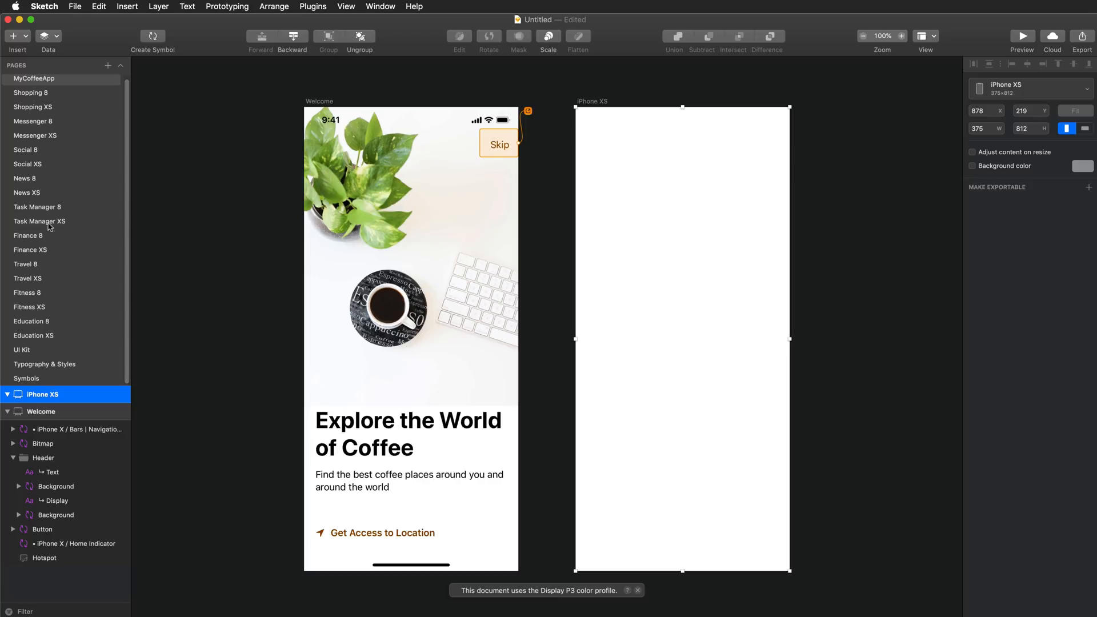
- Copy the Navigation Large bar from the Hotels artboard on the Travel XS page into MyCoffeeApp's new iPhone XS artboard
{"action": "left_click", "coordinate": [32, 279]}
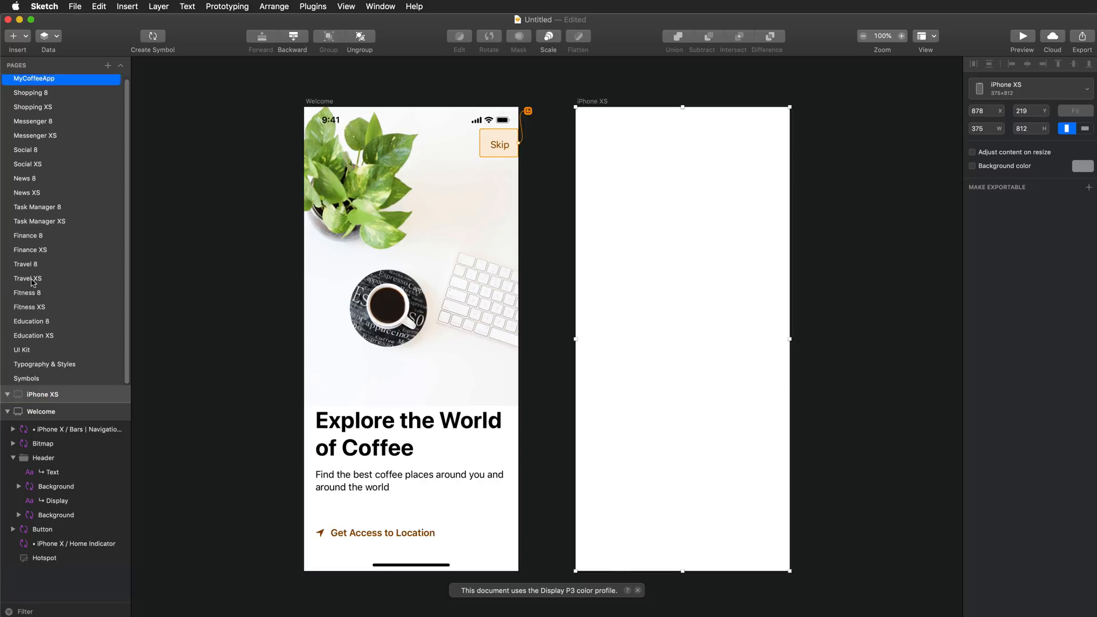
{"action": "scroll", "coordinate": [654, 326], "scroll_direction": "right", "scroll_amount": 6}
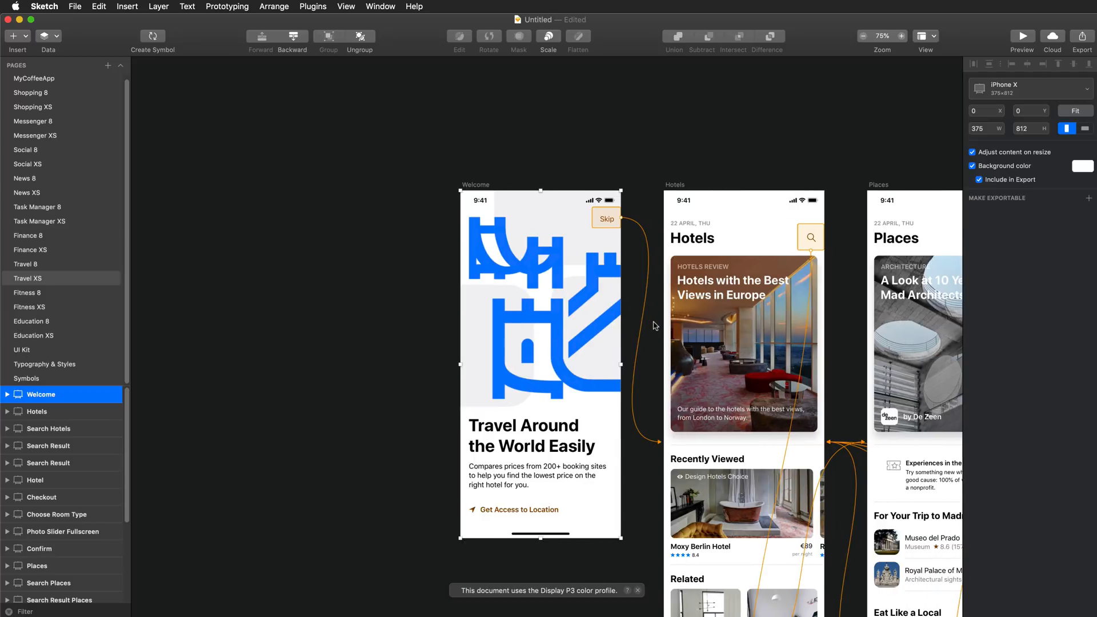
{"action": "scroll", "coordinate": [678, 195], "scroll_direction": "up", "scroll_amount": 5}
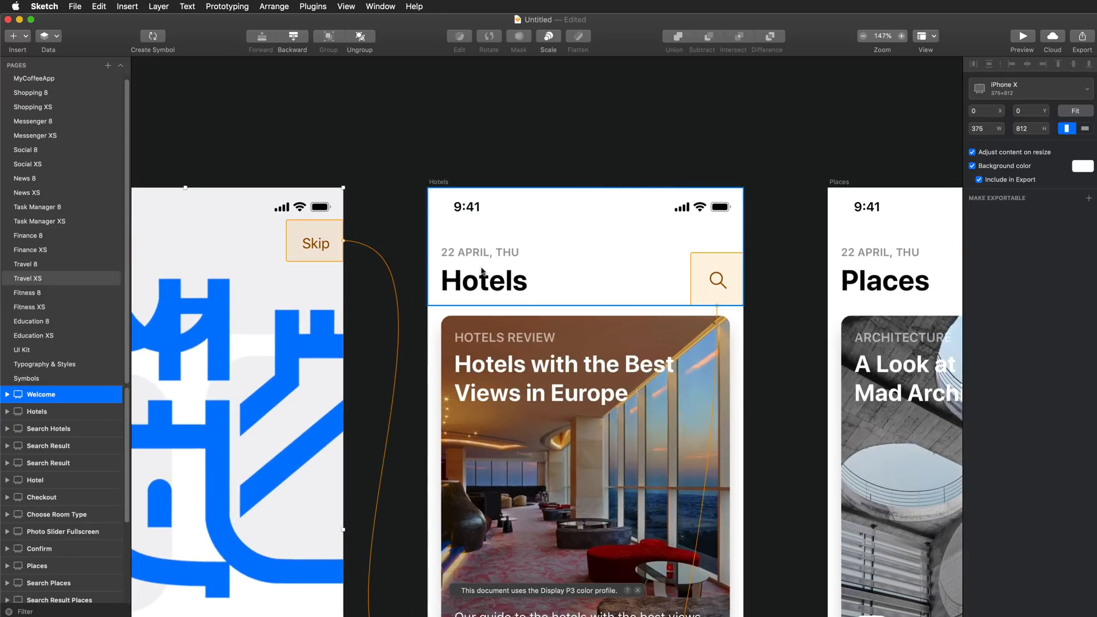
{"action": "left_click", "coordinate": [534, 241]}
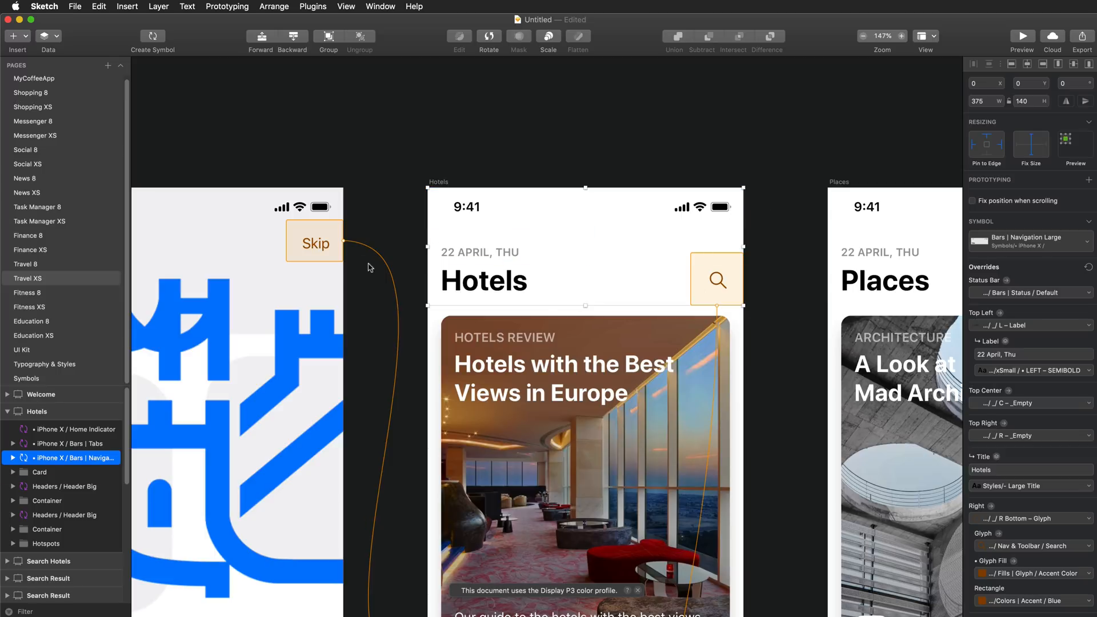
{"action": "left_click", "coordinate": [41, 81]}
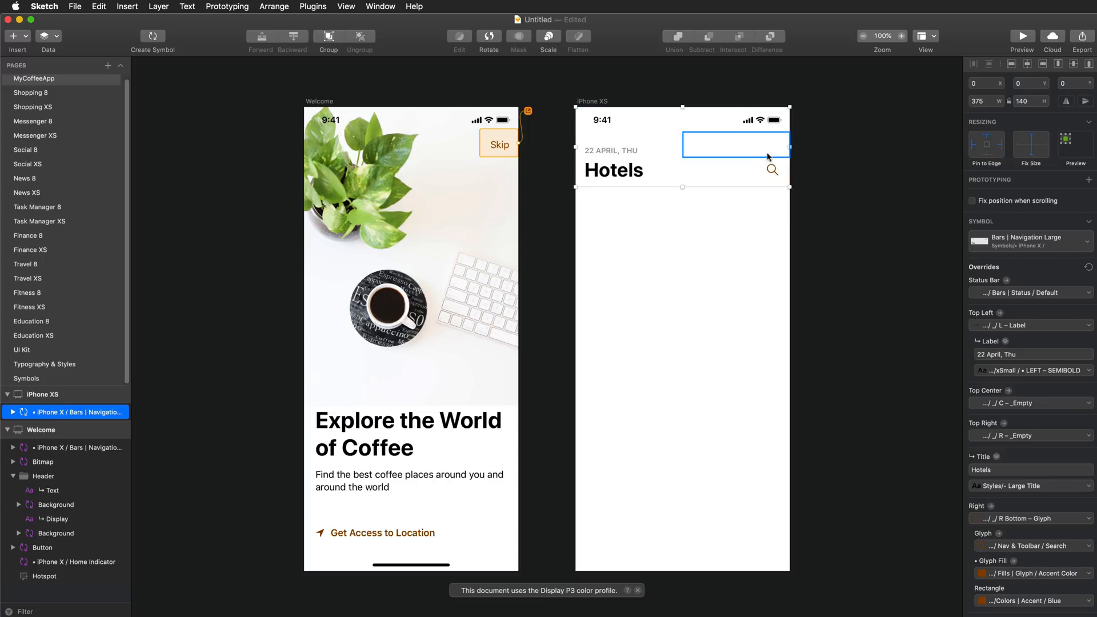
- Set the title of the iPhone XS artboard's navigation bar to "London"
{"action": "scroll", "coordinate": [842, 176], "scroll_direction": "up", "scroll_amount": 3}
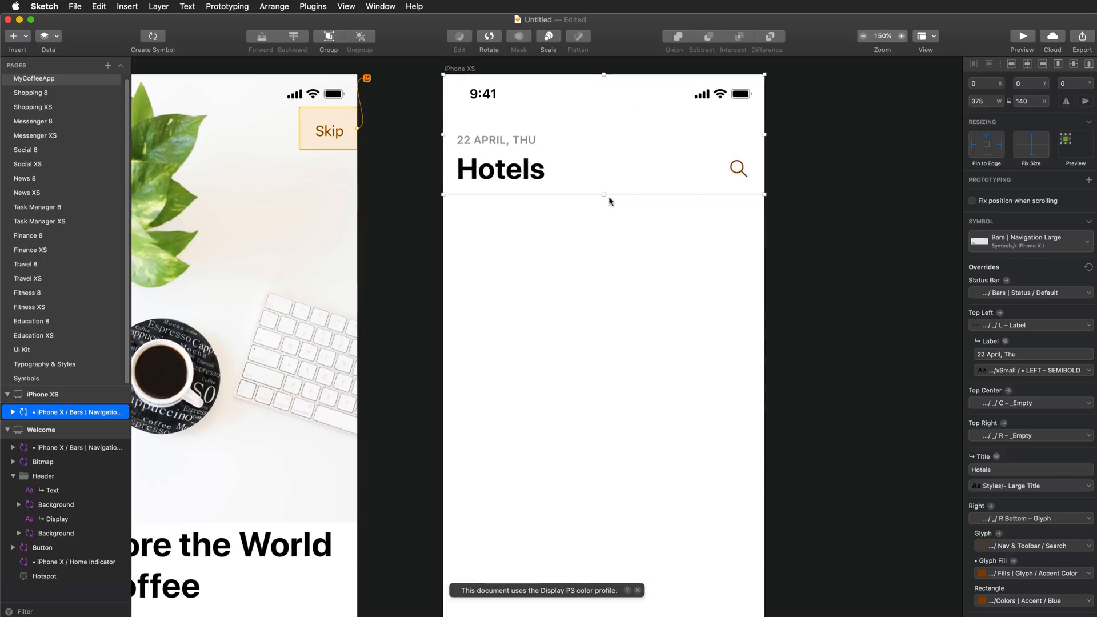
{"action": "scroll", "coordinate": [620, 200], "scroll_direction": "up", "scroll_amount": 2}
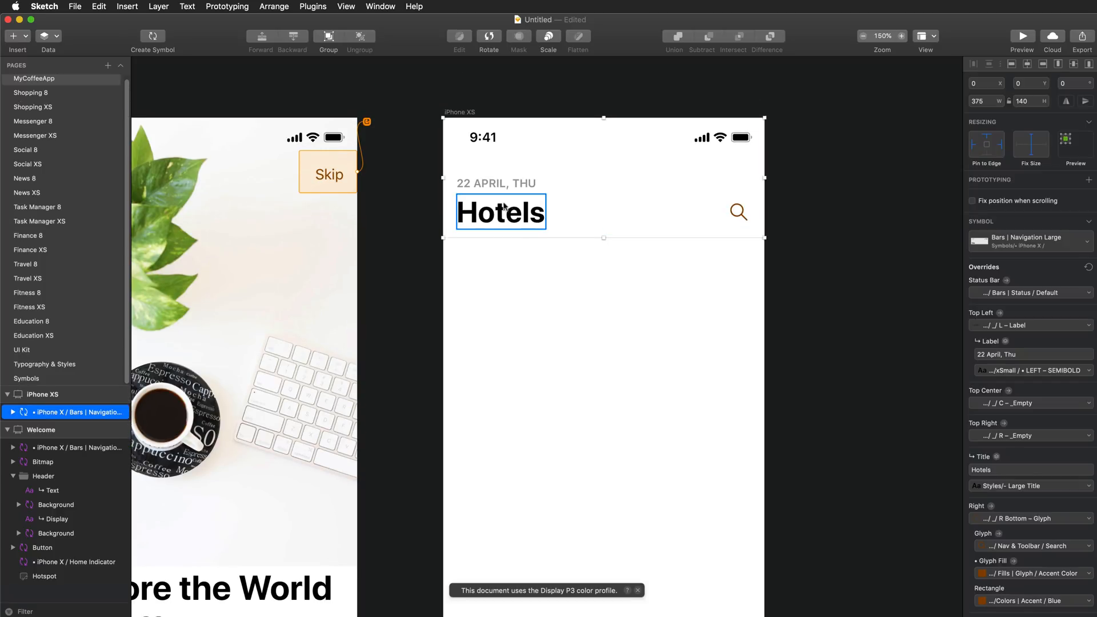
{"action": "double_click", "coordinate": [490, 217]}
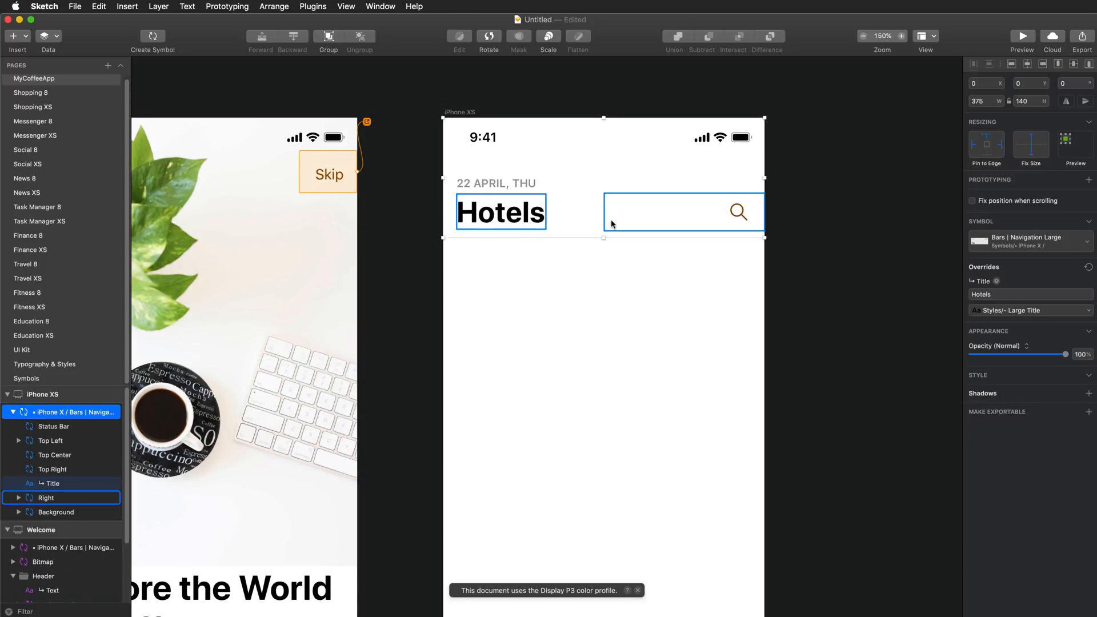
{"action": "left_click", "coordinate": [984, 294]}
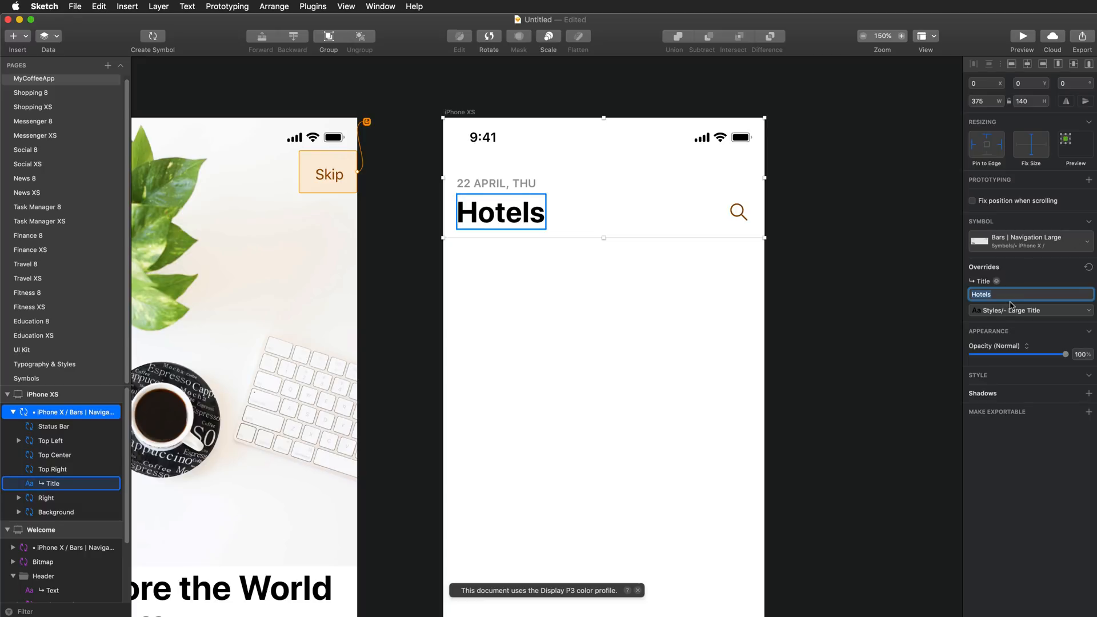
{"action": "type", "text": "London"}
{"action": "key", "text": "Return"}
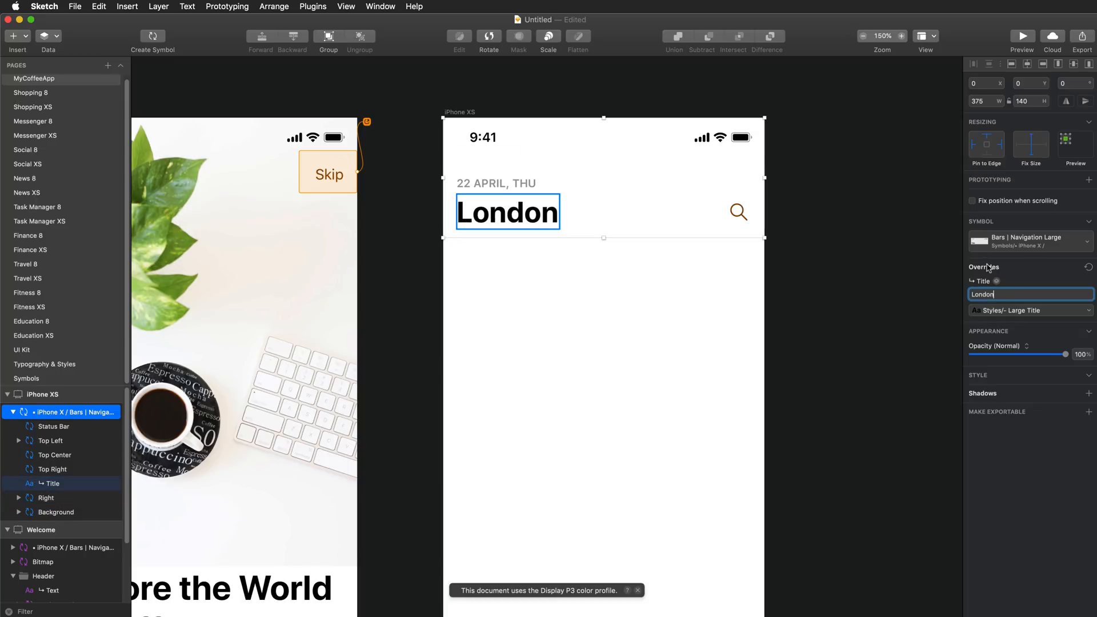
- Replace the date label above the London title with "NEAR ME" and deselect the bar
{"action": "left_click", "coordinate": [541, 189]}
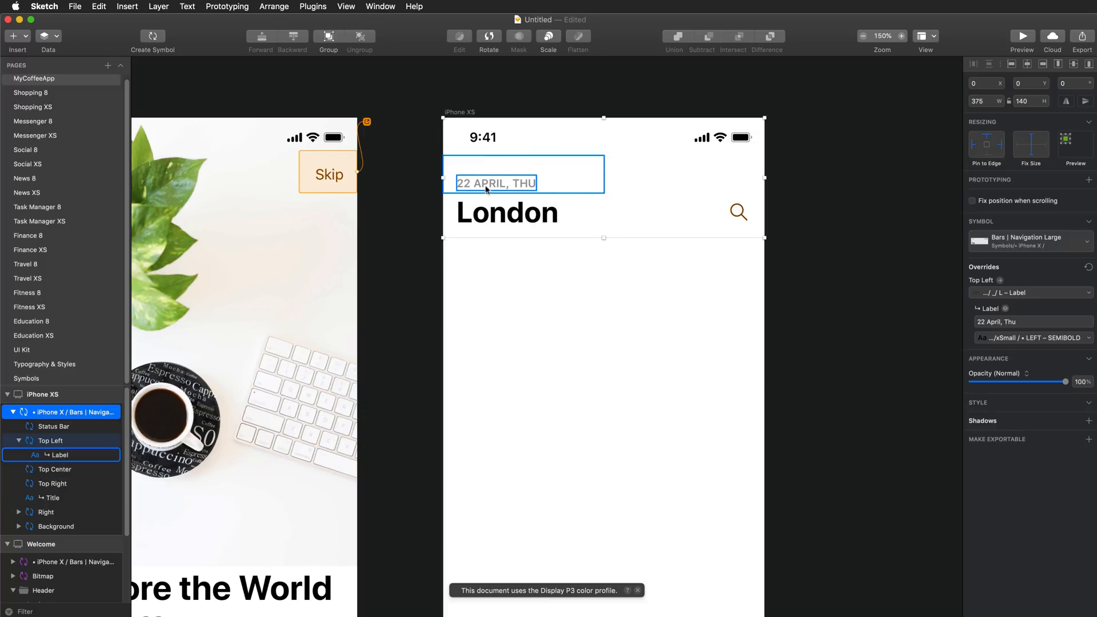
{"action": "left_click", "coordinate": [1005, 321]}
{"action": "type", "text": "Near M"}
{"action": "key", "text": "super+a"}
{"action": "type", "text": "M"}
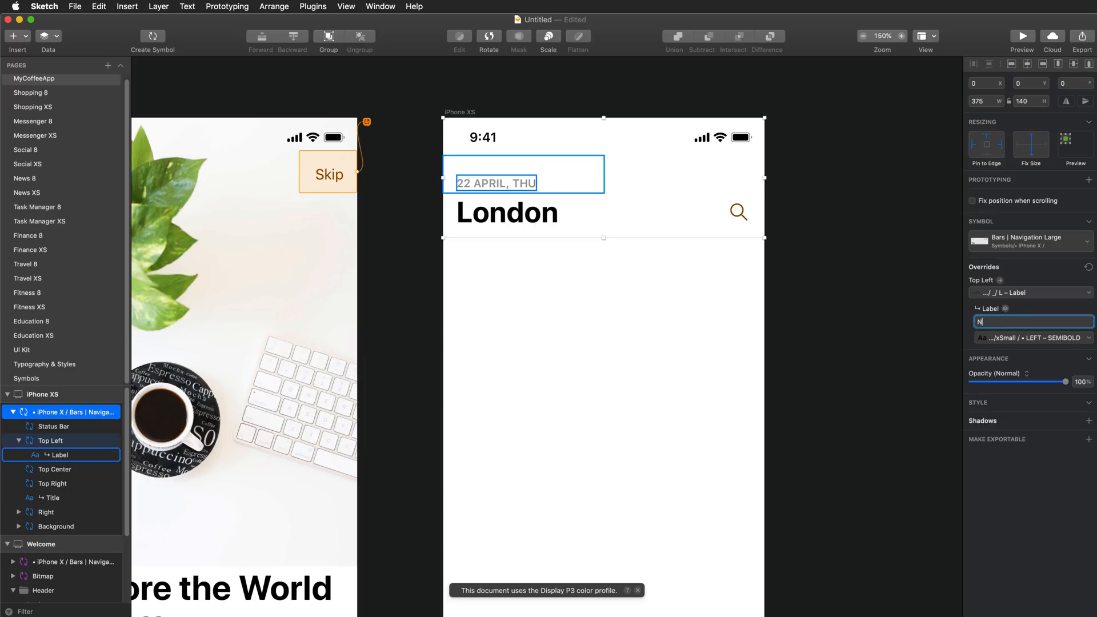
{"action": "key", "text": "Return"}
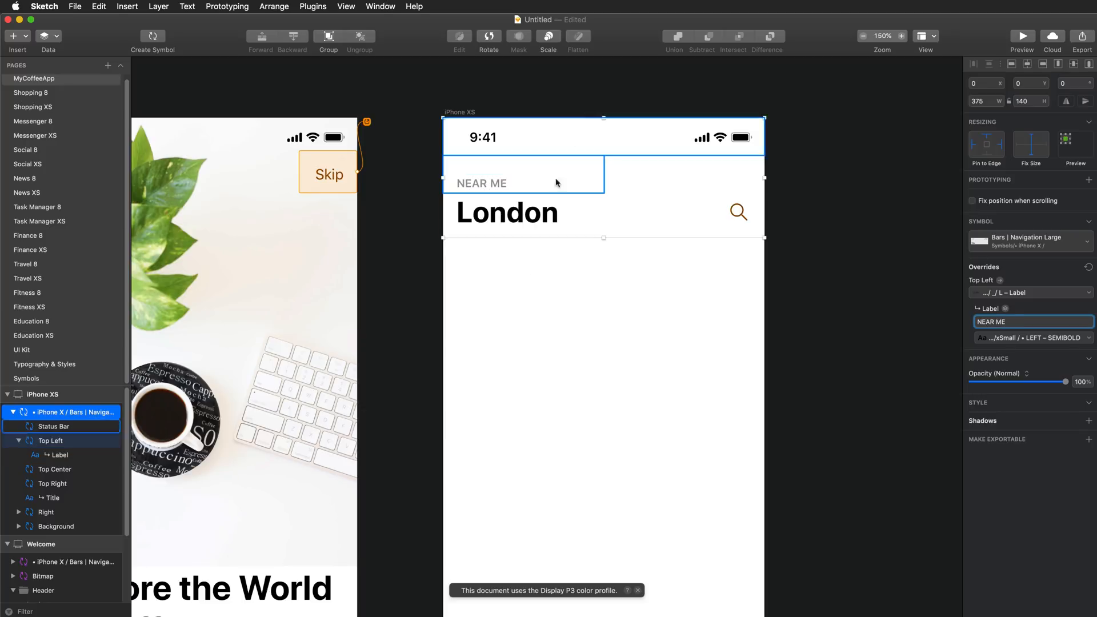
{"action": "key", "text": "Escape"}
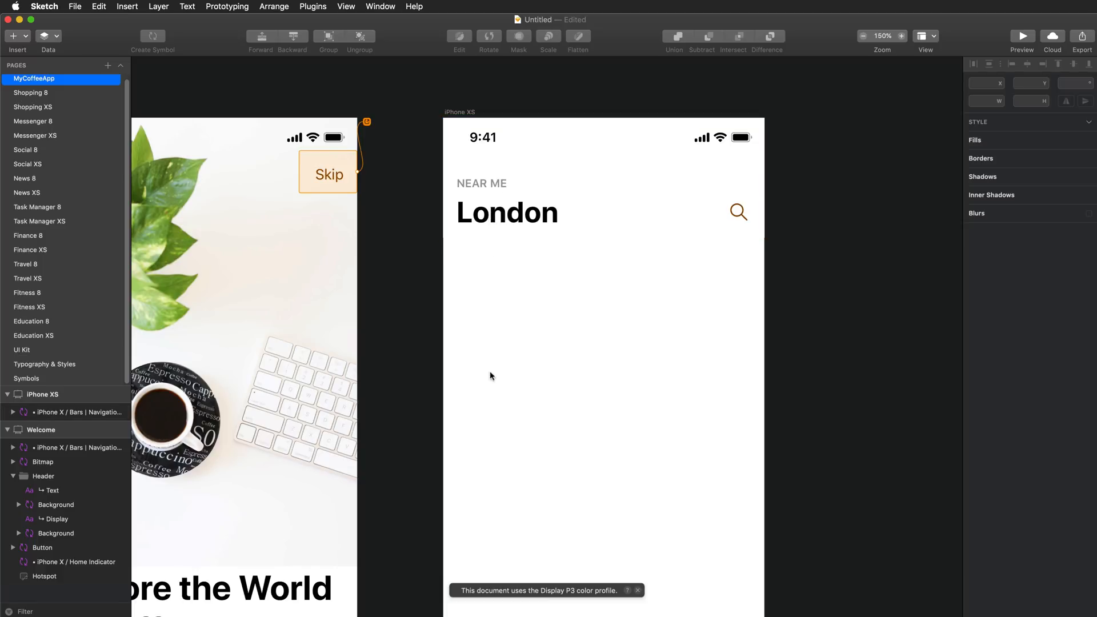
- Open the Task Manager XS page and locate the Projects header and its card carousel on the Today artboard
{"action": "scroll", "coordinate": [516, 286], "scroll_direction": "down", "scroll_amount": 3}
{"action": "scroll", "coordinate": [519, 287], "scroll_direction": "down", "scroll_amount": 2}
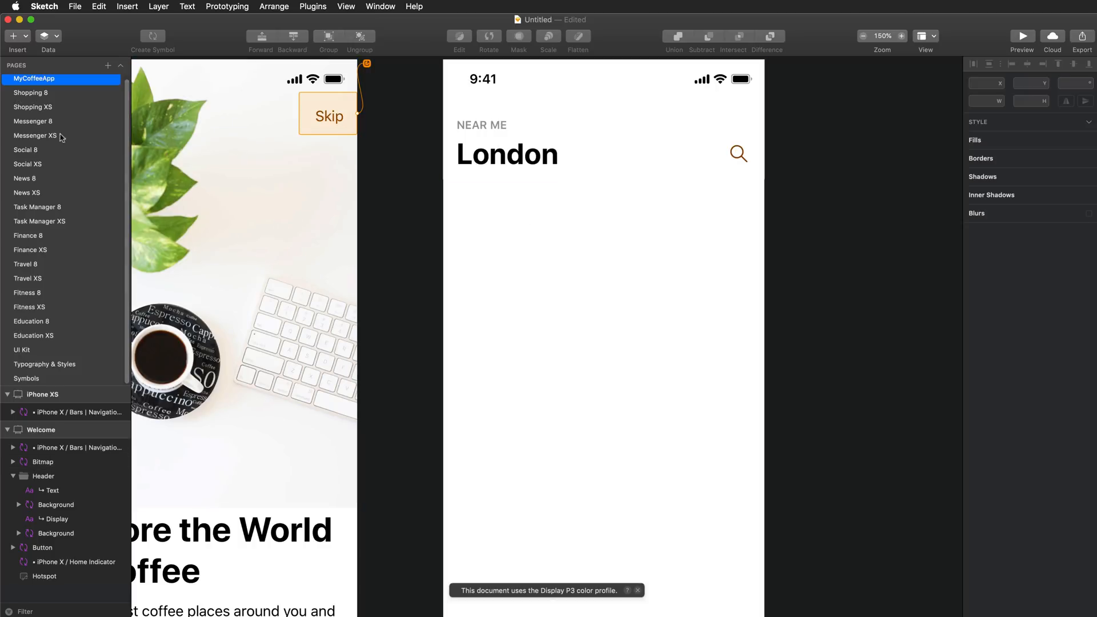
{"action": "left_click", "coordinate": [45, 222]}
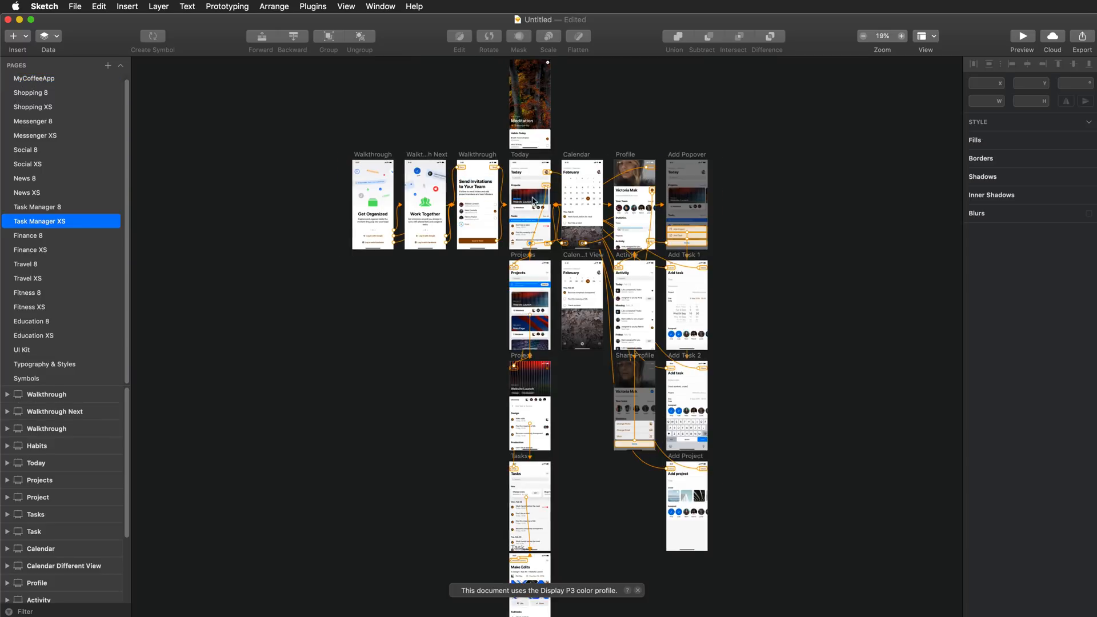
{"action": "scroll", "coordinate": [533, 200], "scroll_direction": "up", "scroll_amount": 5}
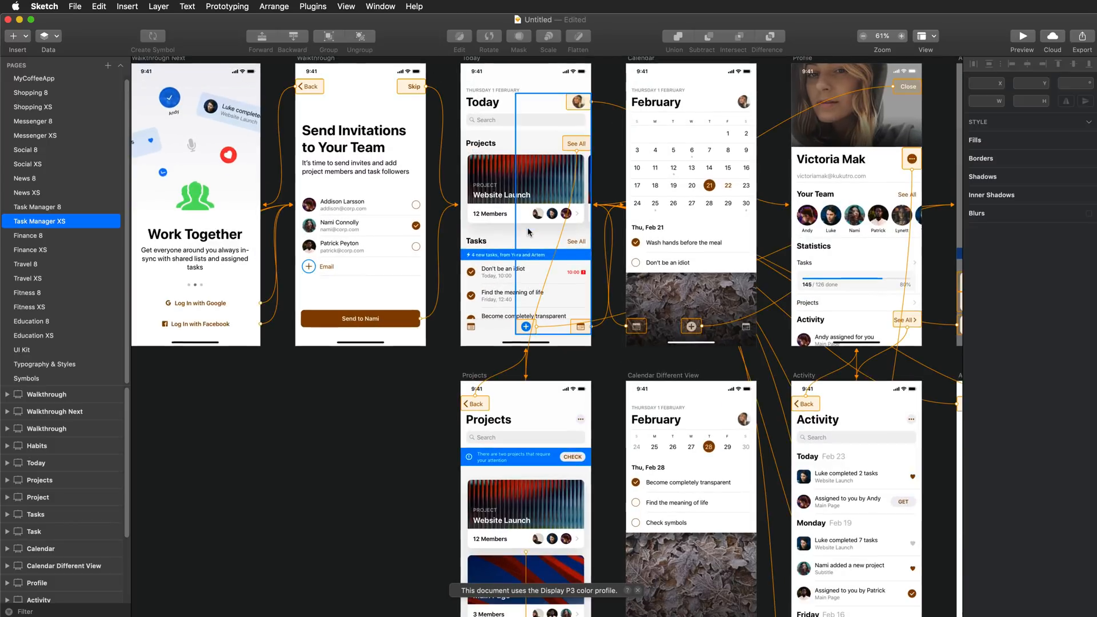
{"action": "scroll", "coordinate": [527, 231], "scroll_direction": "up", "scroll_amount": 2}
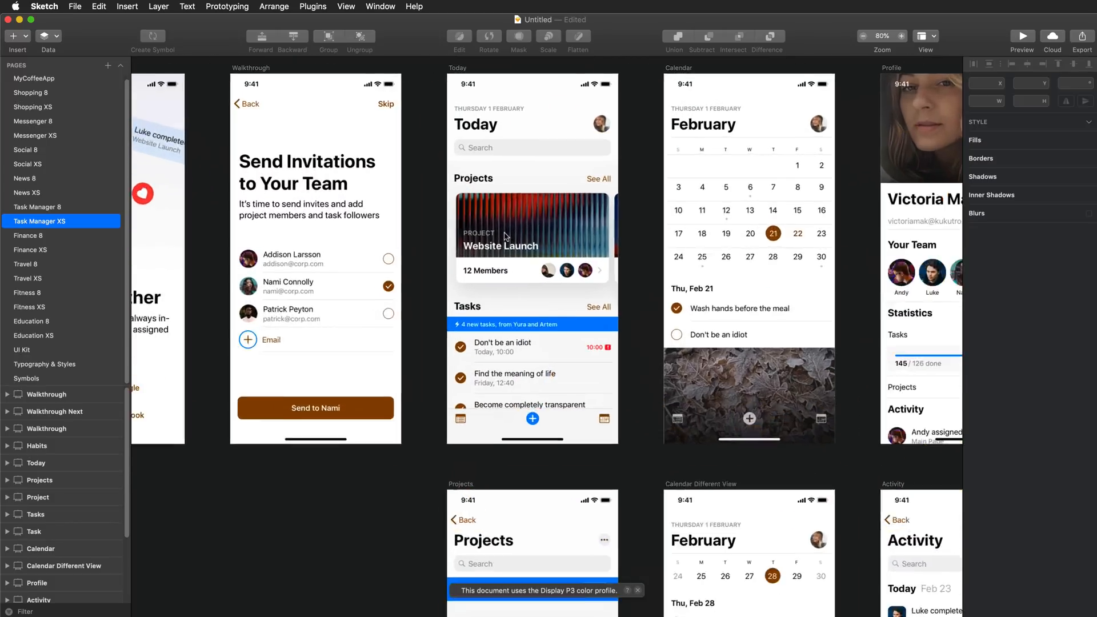
{"action": "scroll", "coordinate": [505, 235], "scroll_direction": "up", "scroll_amount": 3}
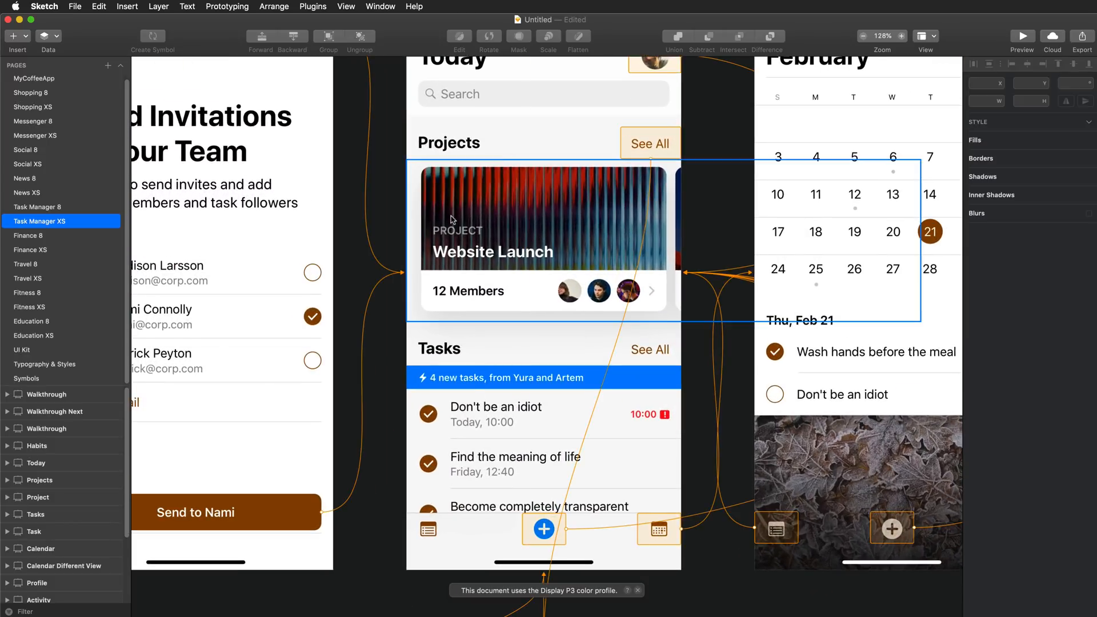
{"action": "left_click", "coordinate": [499, 189]}
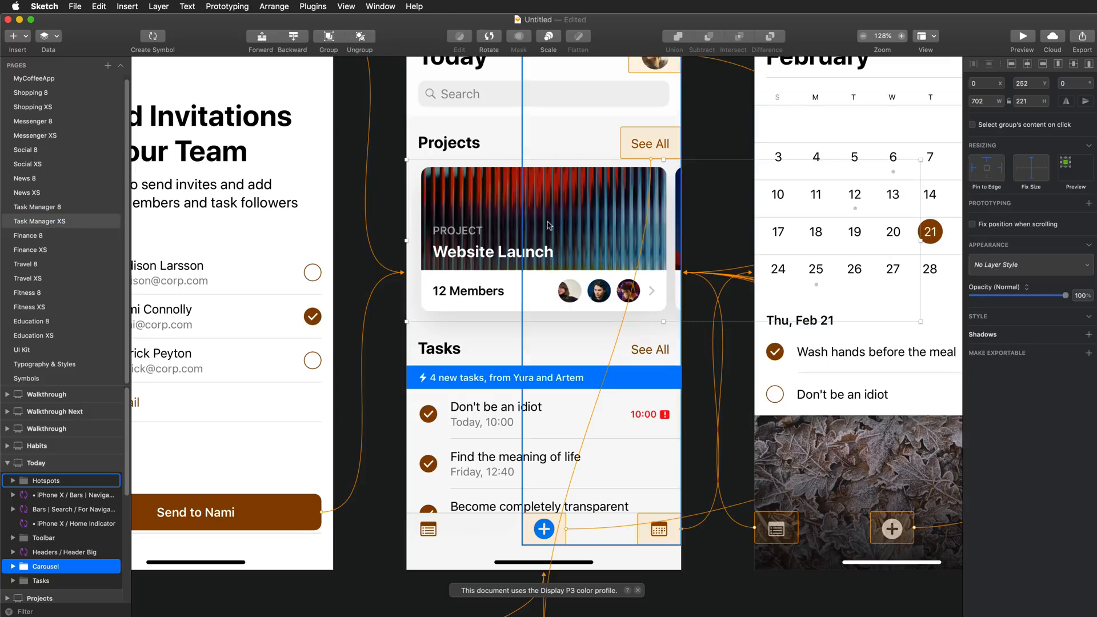
{"action": "left_click", "coordinate": [463, 143]}
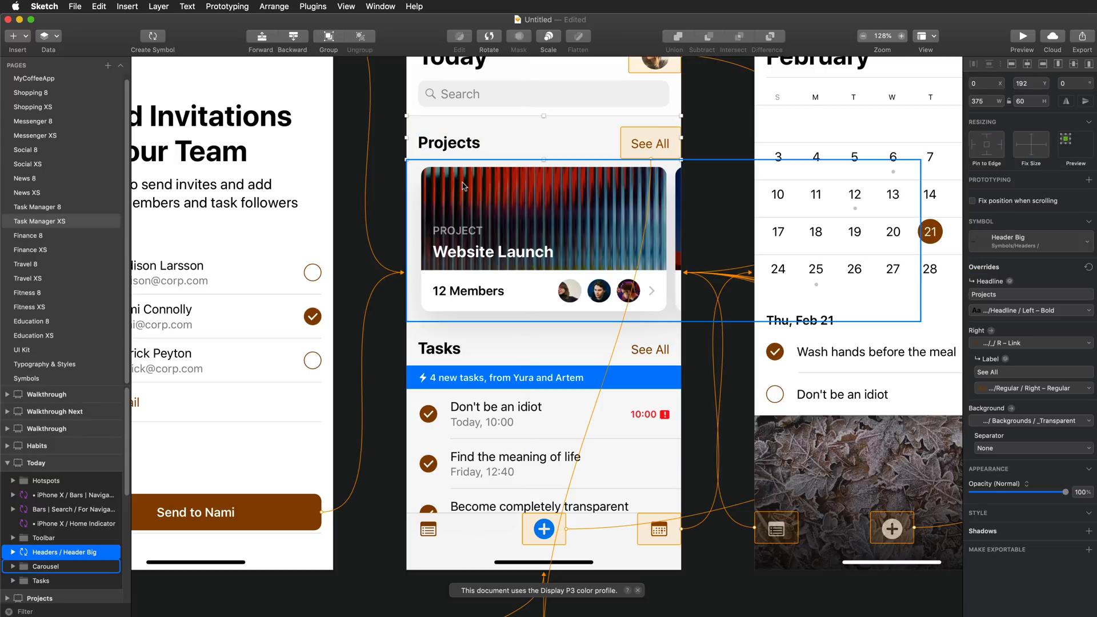
{"action": "left_click", "coordinate": [370, 173]}
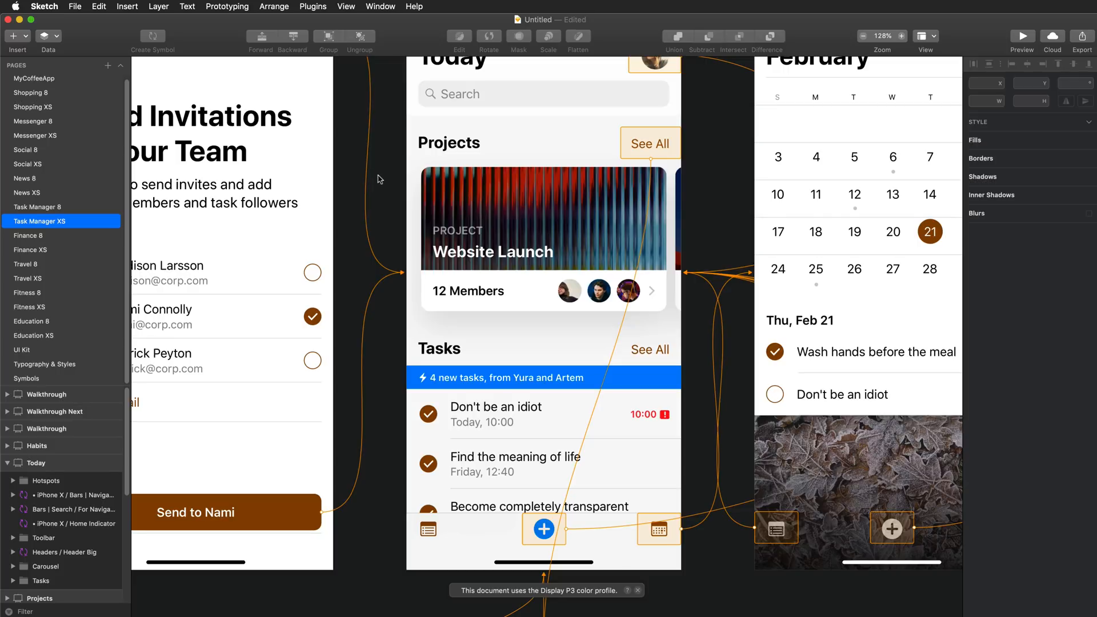
- Copy the Projects header and the Carousel group together from the Today artboard to the MyCoffeeApp page
{"action": "left_click", "coordinate": [446, 154]}
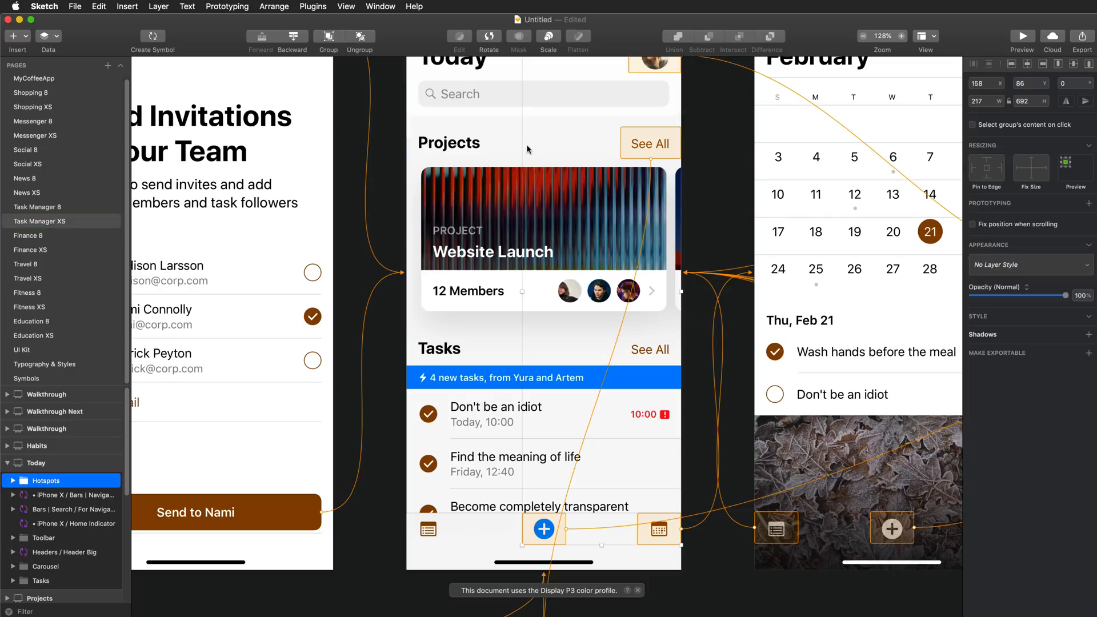
{"action": "left_click", "coordinate": [462, 150]}
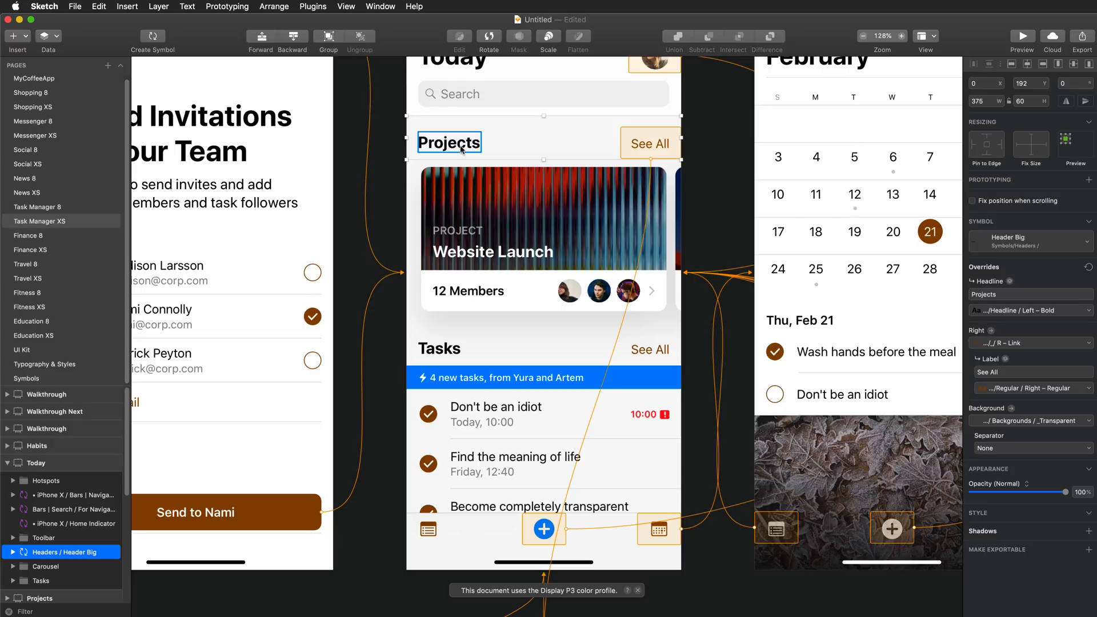
{"action": "left_click", "coordinate": [485, 209], "text": "shift"}
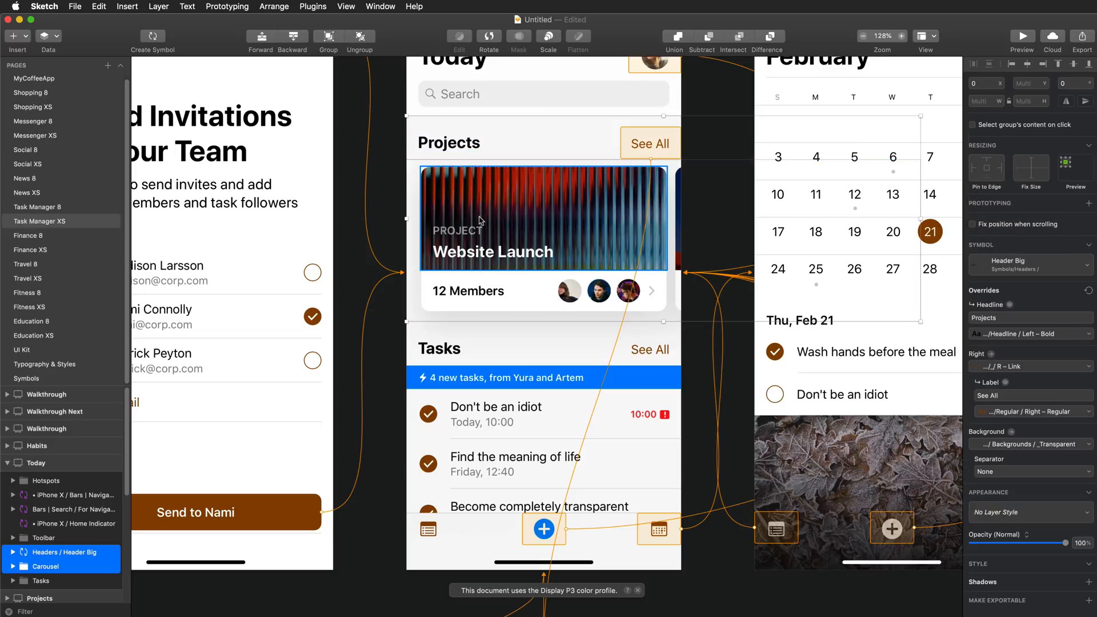
{"action": "left_click", "coordinate": [40, 79]}
{"action": "key", "text": "super+v"}
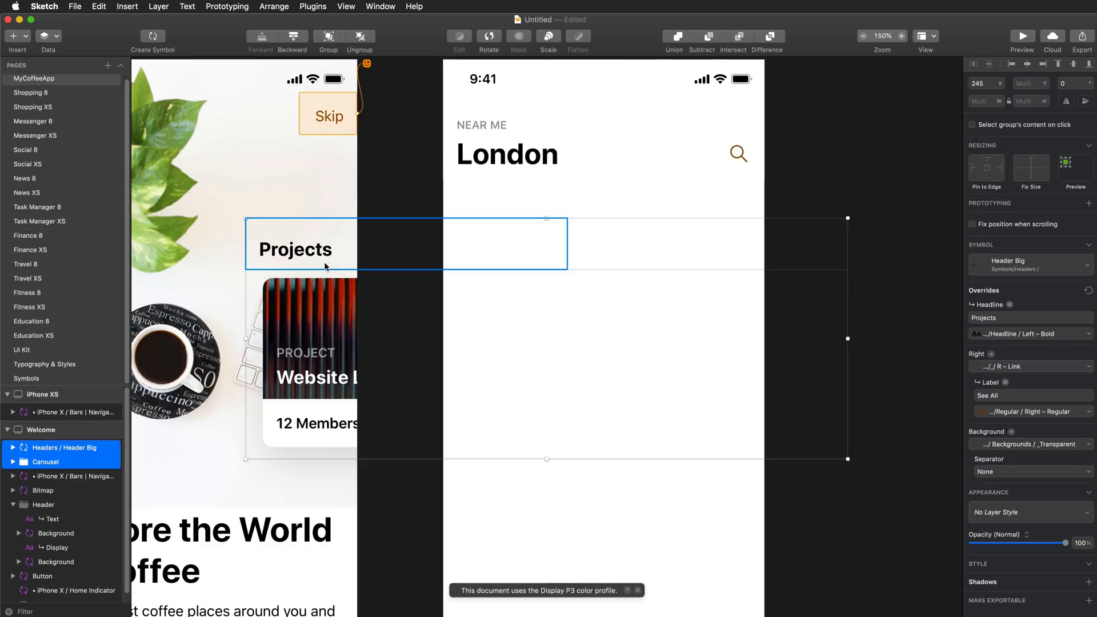
- Move the pasted Projects header and carousel into the iPhone XS artboard, directly below the London bar at X 0
{"action": "left_click_drag", "start_coordinate": [311, 296], "coordinate": [496, 255]}
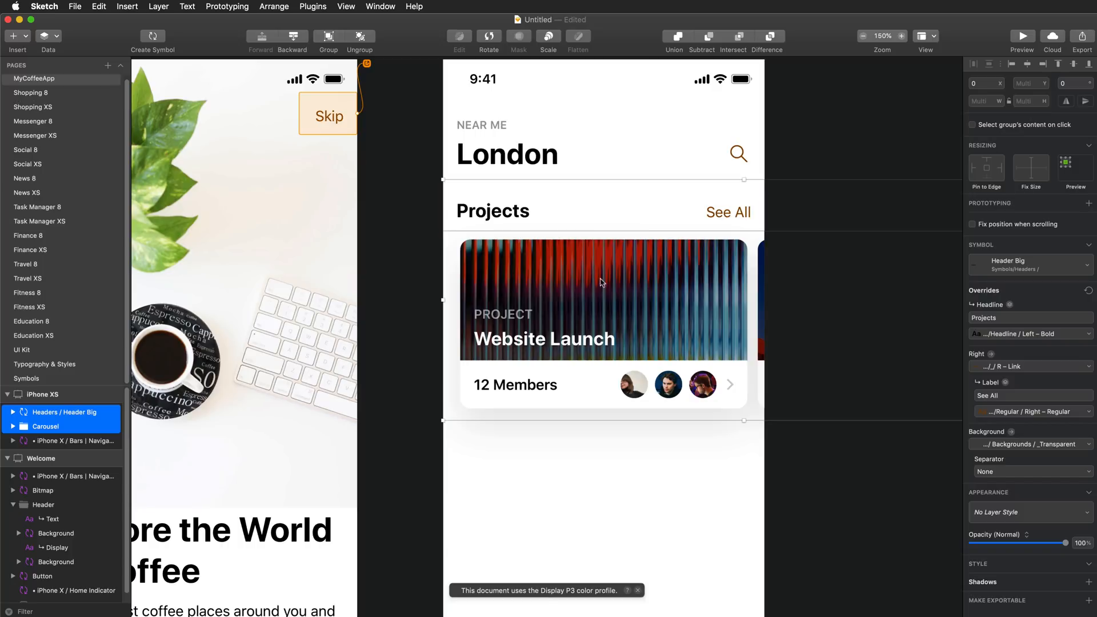
{"action": "scroll", "coordinate": [578, 312], "scroll_direction": "up", "scroll_amount": 4}
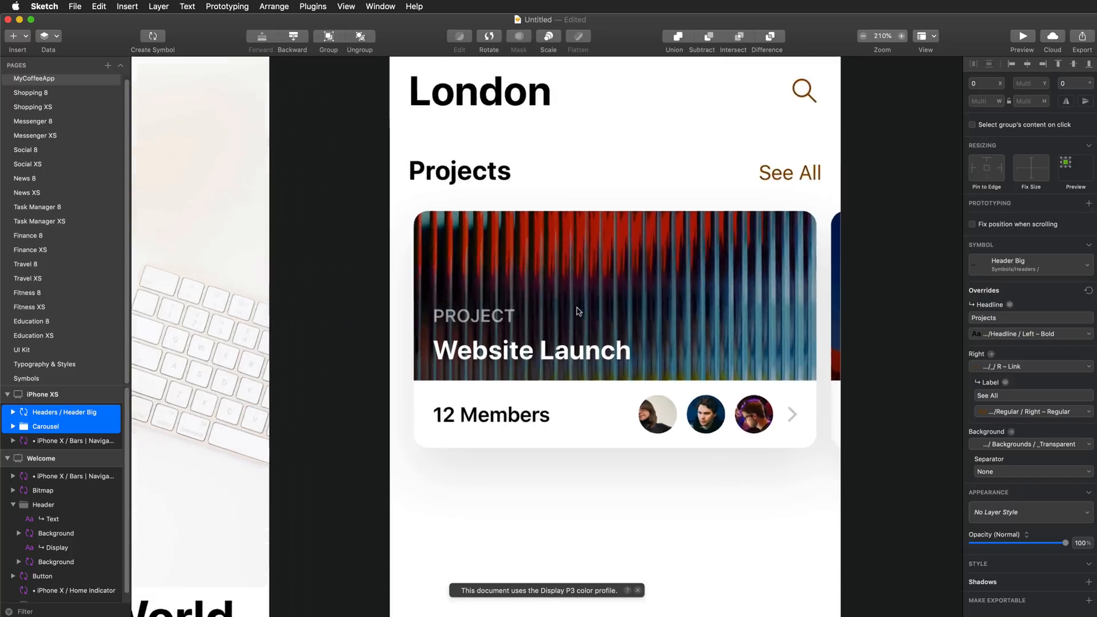
{"action": "scroll", "coordinate": [578, 312], "scroll_direction": "down", "scroll_amount": 8}
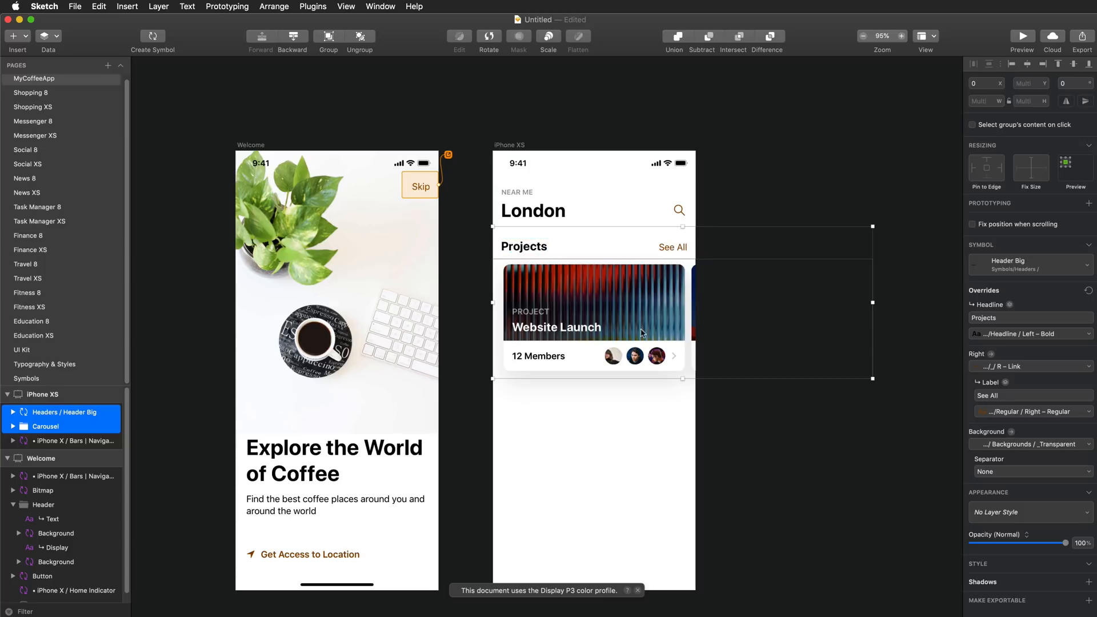
{"action": "left_click", "coordinate": [731, 398]}
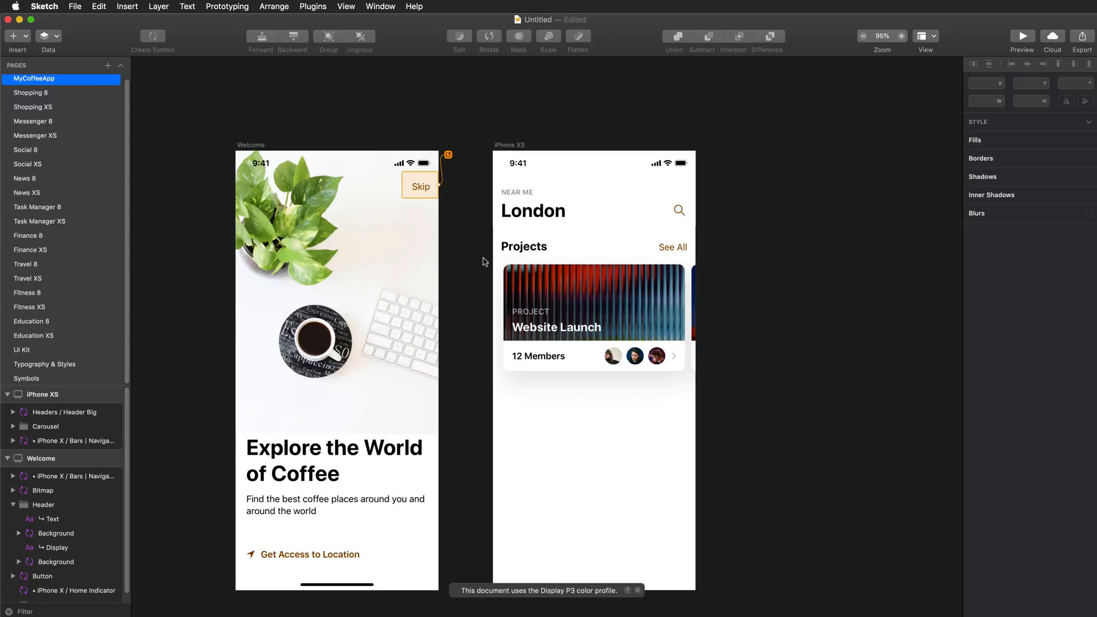
- Shift the Projects header and carousel together down to the lower part of the iPhone XS artboard, leaving a large gap below London
{"action": "left_click", "coordinate": [570, 248]}
{"action": "left_click", "coordinate": [577, 282], "text": "shift"}
{"action": "key", "text": "shift+Down"}
{"action": "key", "text": "shift+Down"}
{"action": "key", "text": "shift+Down"}
{"action": "key", "text": "shift+Down"}
{"action": "key", "text": "shift+Down"}
{"action": "key", "text": "shift+Down"}
{"action": "key", "text": "shift+Down"}
{"action": "key", "text": "shift+Down"}
{"action": "key", "text": "shift+Down"}
{"action": "key", "text": "shift+Down"}
{"action": "key", "text": "shift+Down"}
{"action": "key", "text": "shift+Down"}
{"action": "key", "text": "shift+Down"}
{"action": "key", "text": "shift+Down"}
{"action": "key", "text": "shift+Down"}
{"action": "key", "text": "shift+Down"}
{"action": "key", "text": "shift+Down"}
{"action": "key", "text": "shift+Down"}
{"action": "key", "text": "shift+Down"}
{"action": "key", "text": "shift+Down"}
{"action": "key", "text": "shift+Down"}
{"action": "key", "text": "shift+Down"}
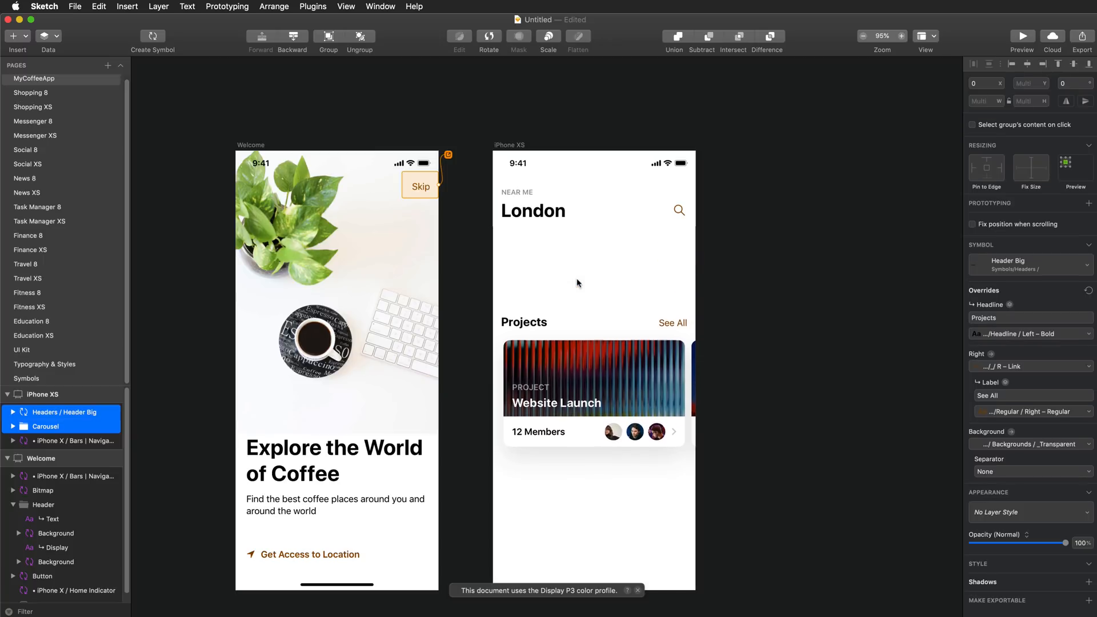
{"action": "key", "text": "shift+Down"}
{"action": "key", "text": "shift+Down"}
{"action": "key", "text": "shift+Down"}
{"action": "key", "text": "shift+Down"}
{"action": "key", "text": "shift+Down"}
{"action": "key", "text": "shift+Down"}
{"action": "key", "text": "shift+Down"}
{"action": "key", "text": "shift+Down"}
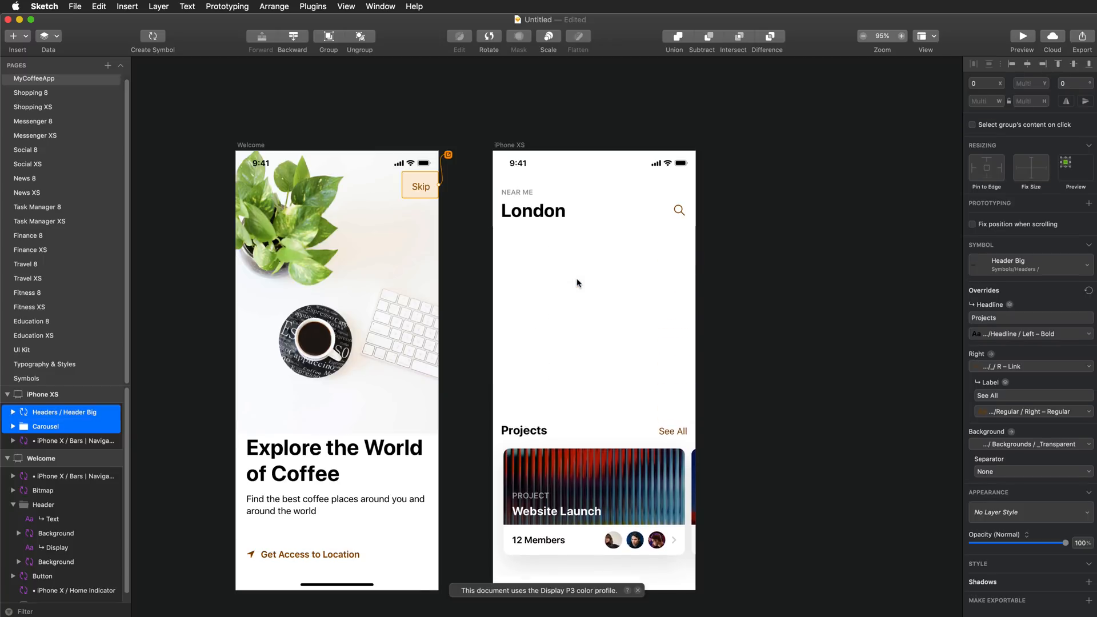
- Bring the map screenshot IMG_052A1A2296EB-1 from Finder into the iPhone XS artboard and align it at X 0, Y 0
{"action": "key", "text": "super+Tab"}
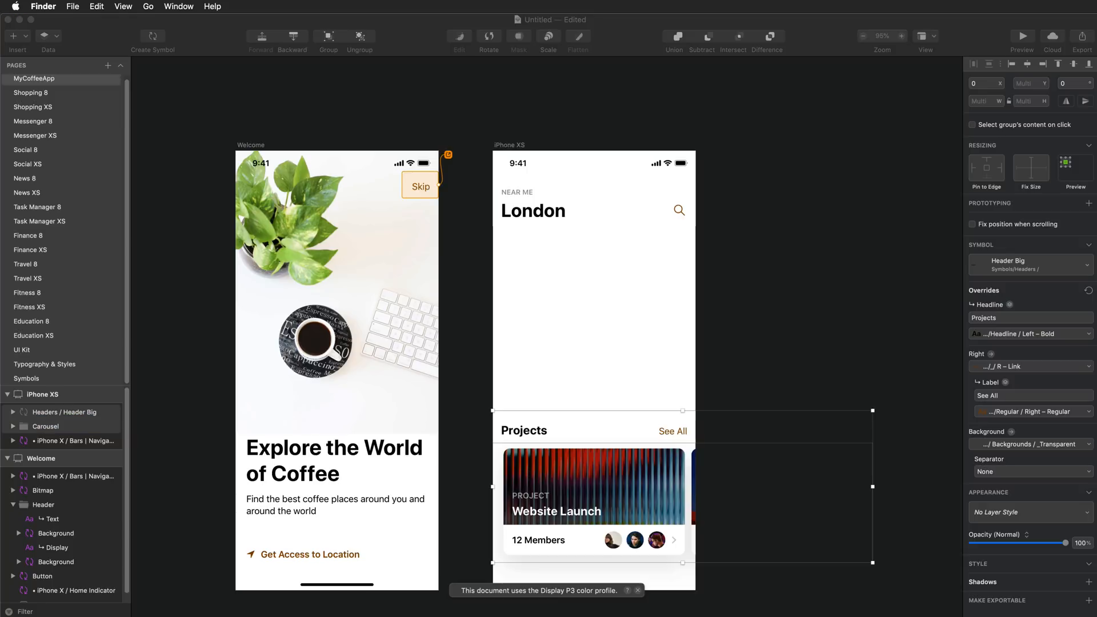
{"action": "left_click", "coordinate": [903, 531]}
{"action": "left_click_drag", "start_coordinate": [831, 549], "coordinate": [590, 334]}
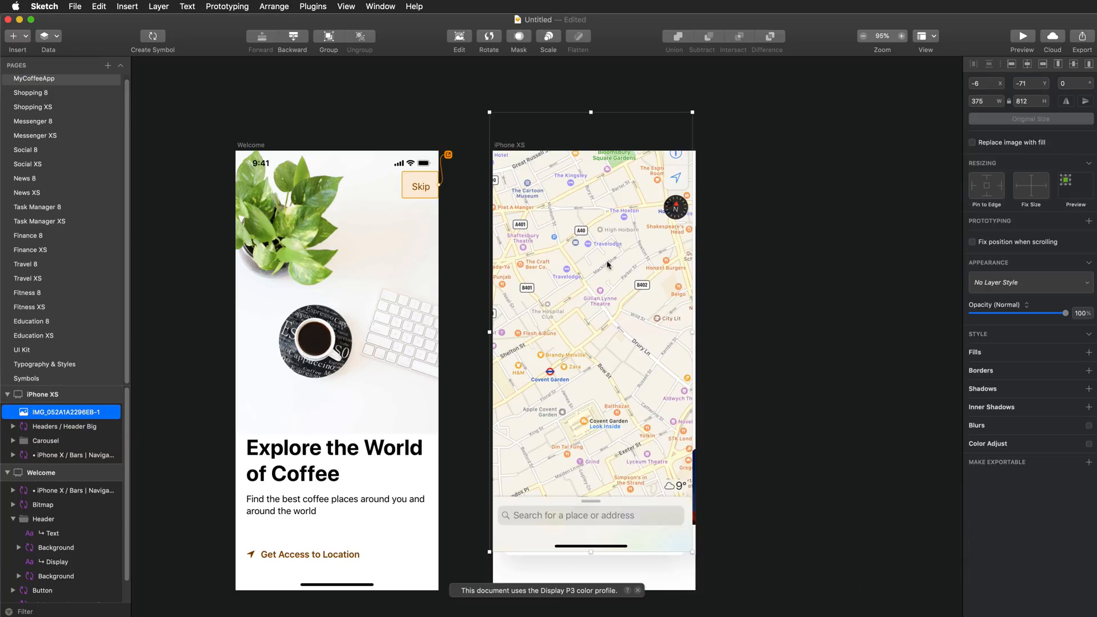
{"action": "left_click_drag", "start_coordinate": [634, 256], "coordinate": [636, 369]}
{"action": "right_click", "coordinate": [620, 341]}
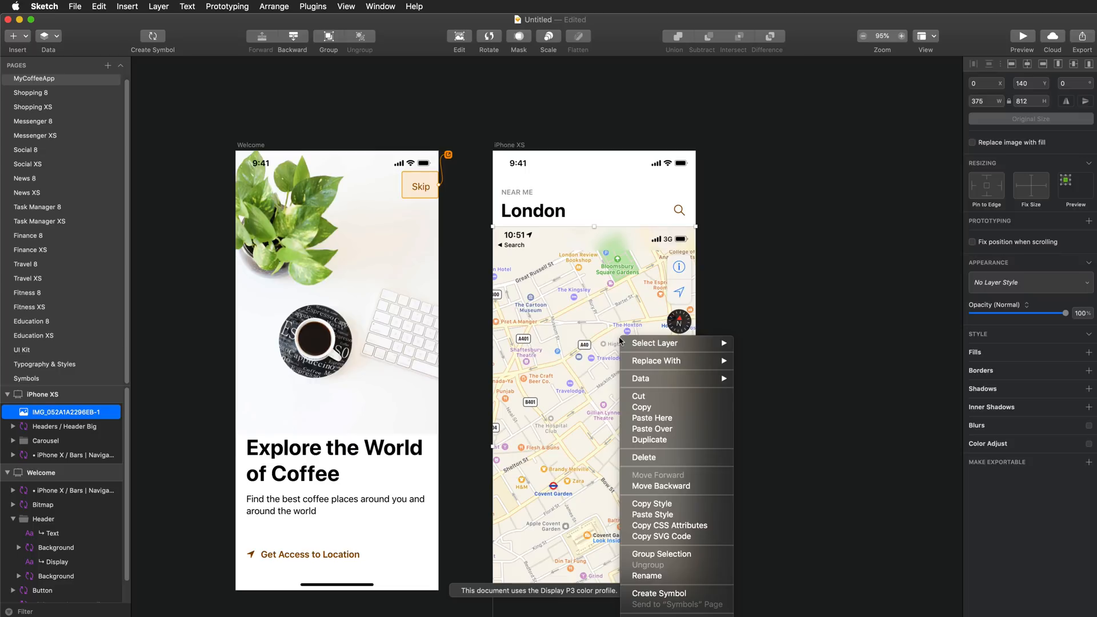
{"action": "left_click", "coordinate": [612, 302]}
{"action": "left_click_drag", "start_coordinate": [613, 303], "coordinate": [612, 230]}
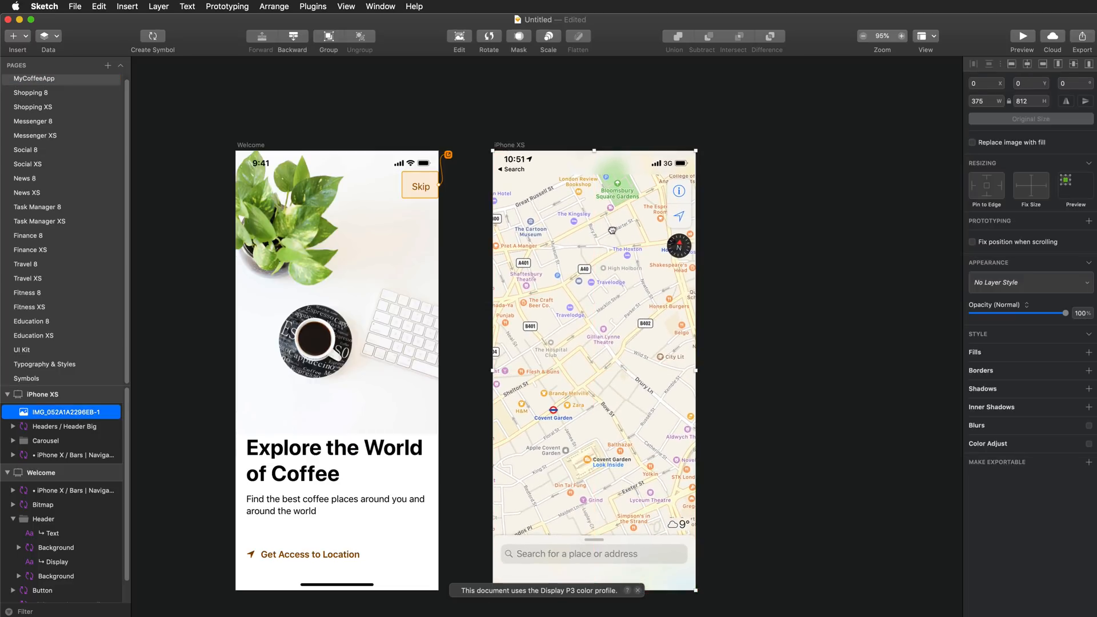
- Mask the map image and resize the mask to the full artboard width, 375 × 237 at Y 207, between London and Projects
{"action": "right_click", "coordinate": [587, 257]}
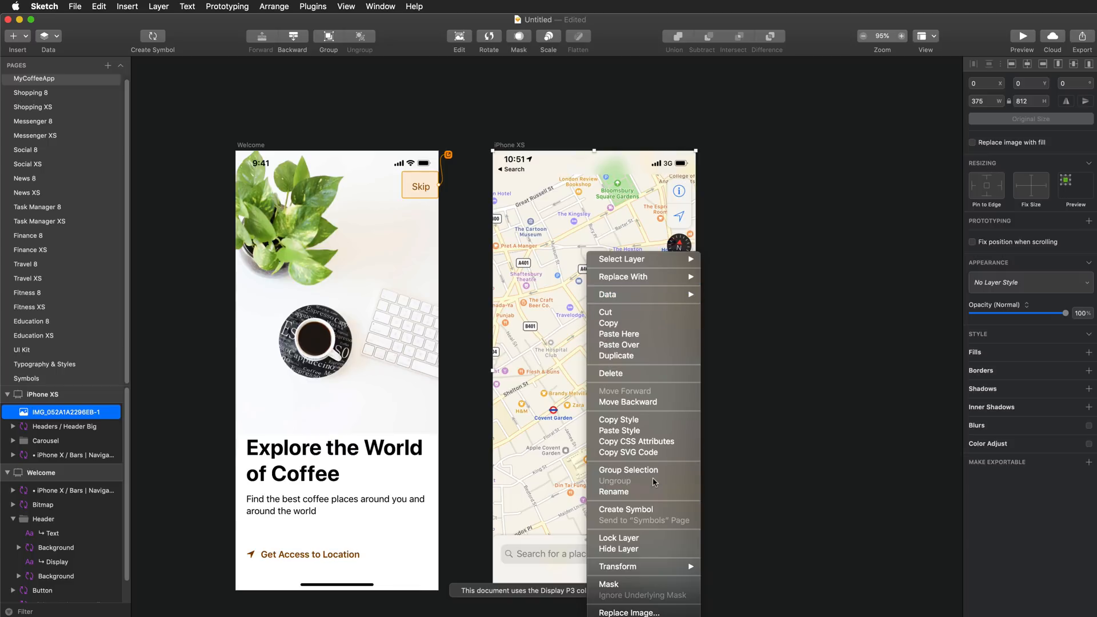
{"action": "left_click", "coordinate": [611, 584]}
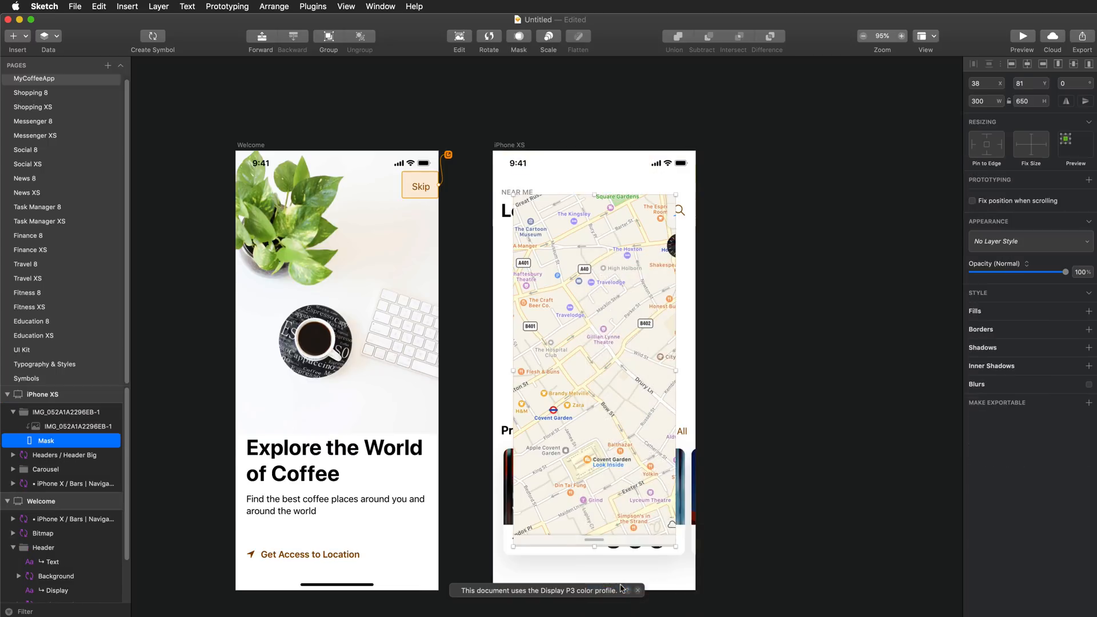
{"action": "left_click_drag", "start_coordinate": [675, 370], "coordinate": [696, 371]}
{"action": "left_click_drag", "start_coordinate": [513, 371], "coordinate": [492, 371]}
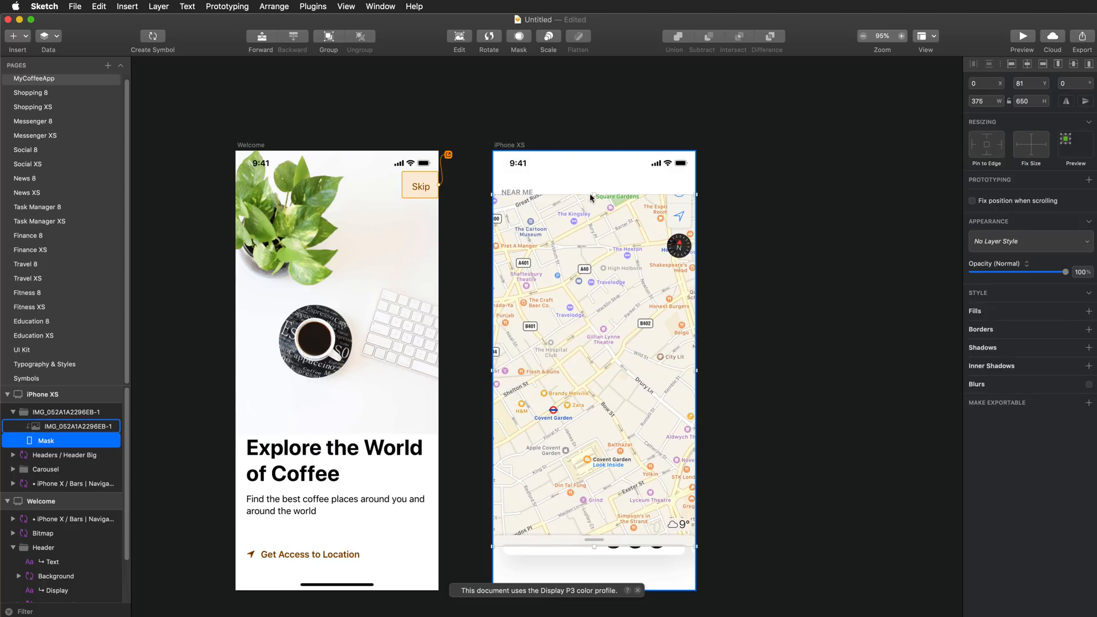
{"action": "left_click_drag", "start_coordinate": [592, 195], "coordinate": [594, 263]}
{"action": "left_click_drag", "start_coordinate": [594, 546], "coordinate": [583, 388]}
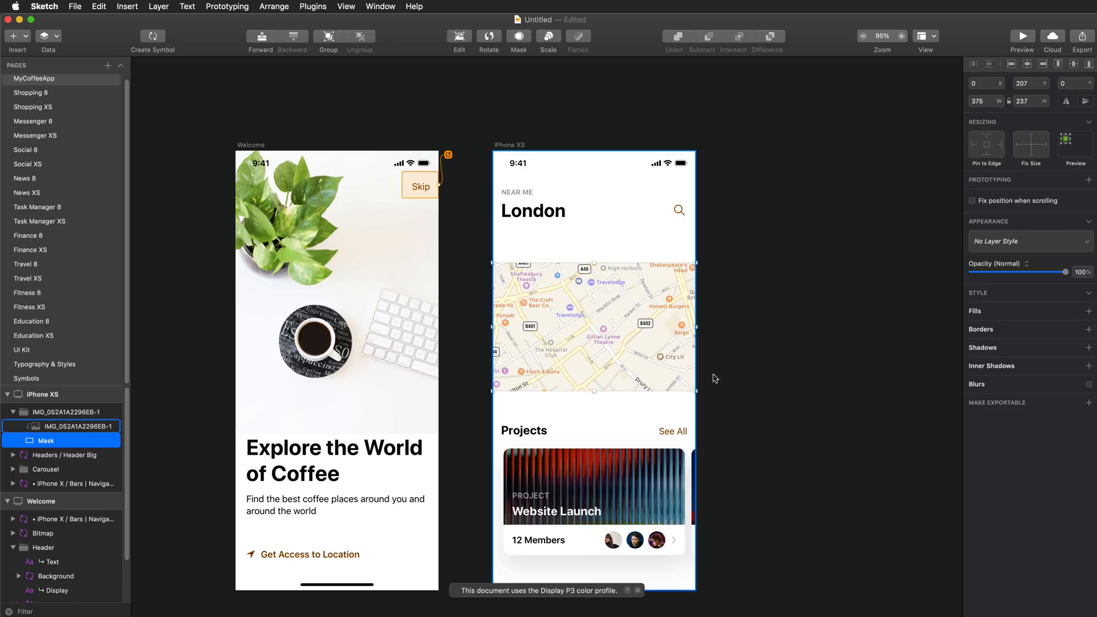
- Move the masked map group up to Y 140, directly below the London navigation bar
{"action": "left_click", "coordinate": [629, 334]}
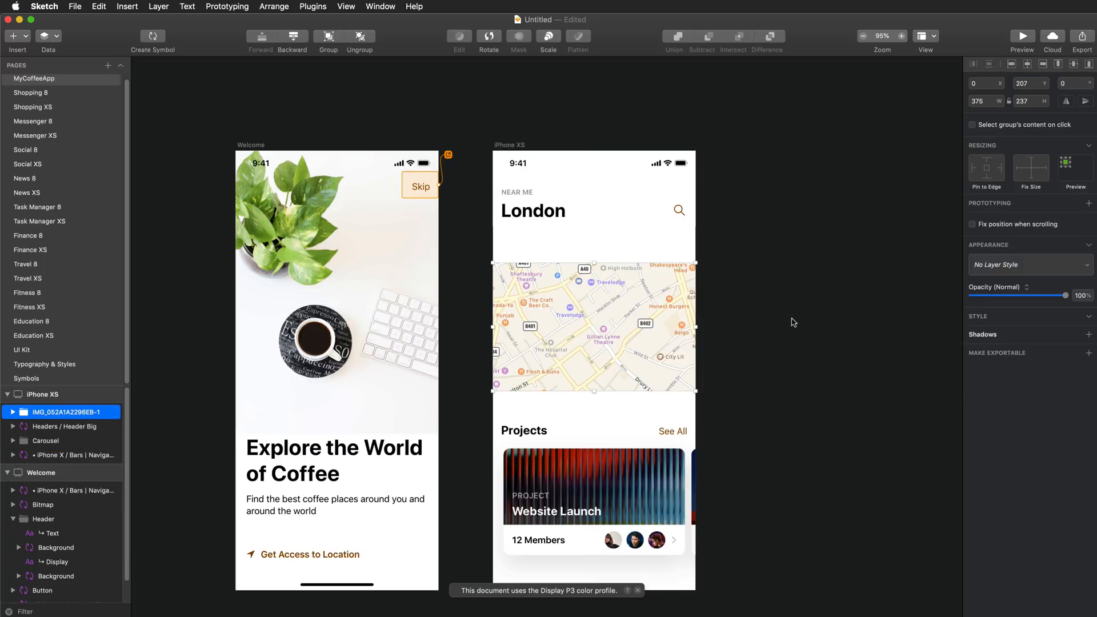
{"action": "key", "text": "shift+Up"}
{"action": "left_click_drag", "start_coordinate": [669, 297], "coordinate": [648, 269]}
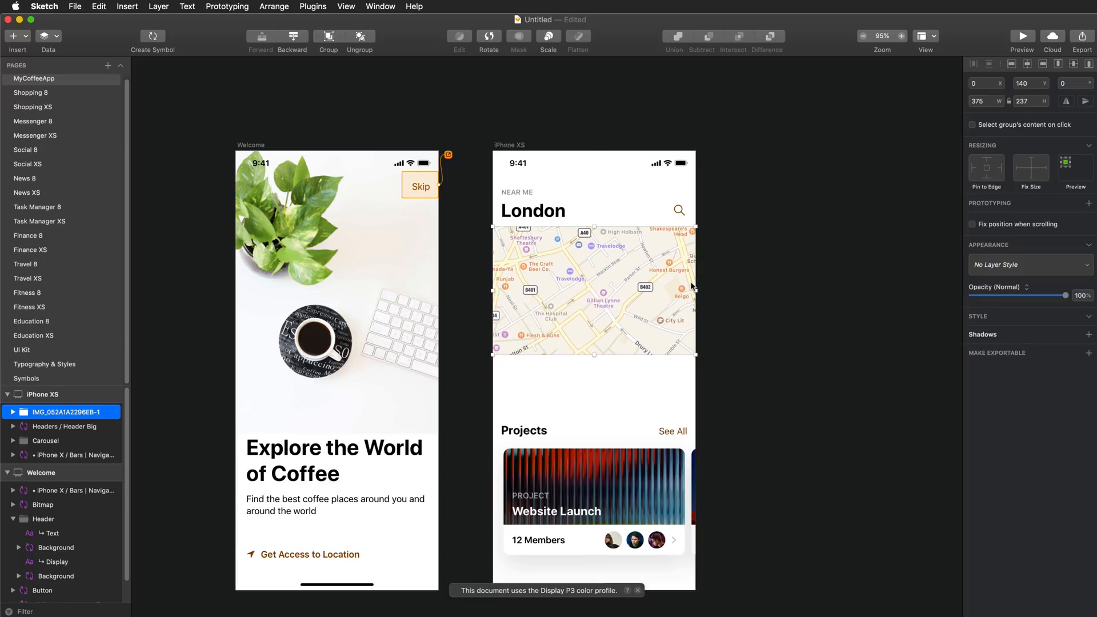
{"action": "left_click", "coordinate": [726, 276]}
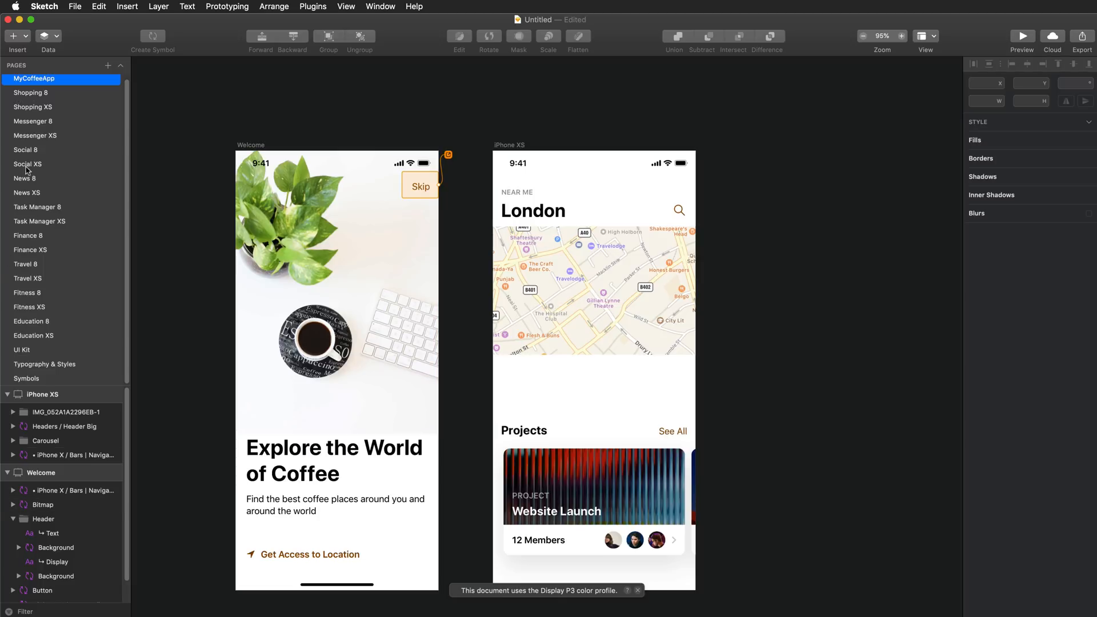
- Copy the Nyam Nyam, Salad Bar and Bonch pins from the Search Result Places artboard on the Travel XS page
{"action": "left_click", "coordinate": [27, 280]}
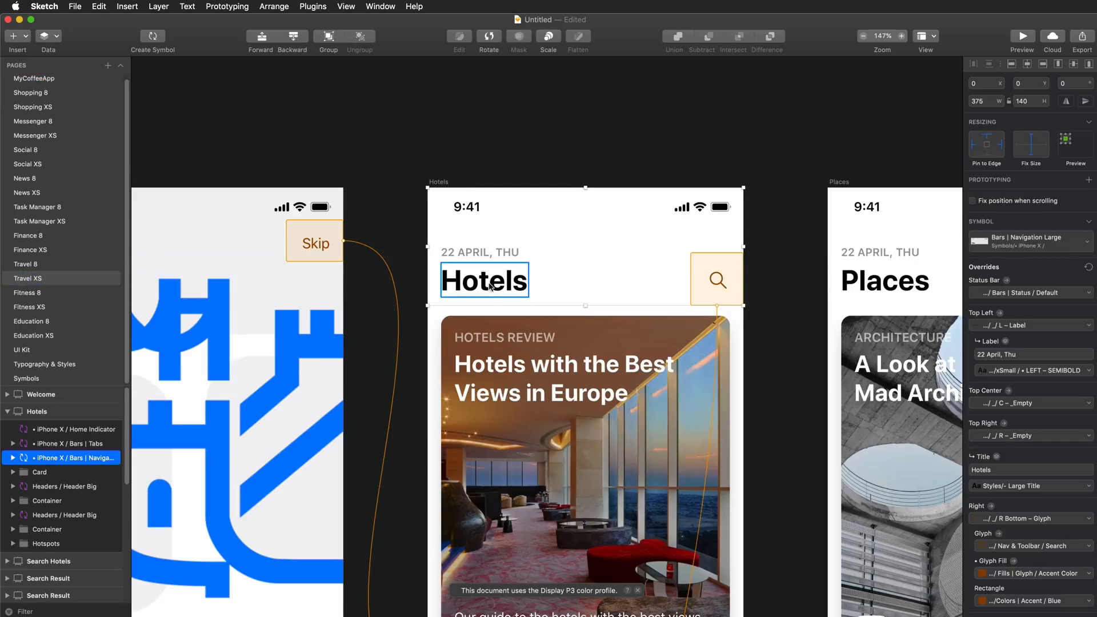
{"action": "scroll", "coordinate": [490, 287], "scroll_direction": "up", "scroll_amount": 2}
{"action": "scroll", "coordinate": [490, 287], "scroll_direction": "down", "scroll_amount": 10}
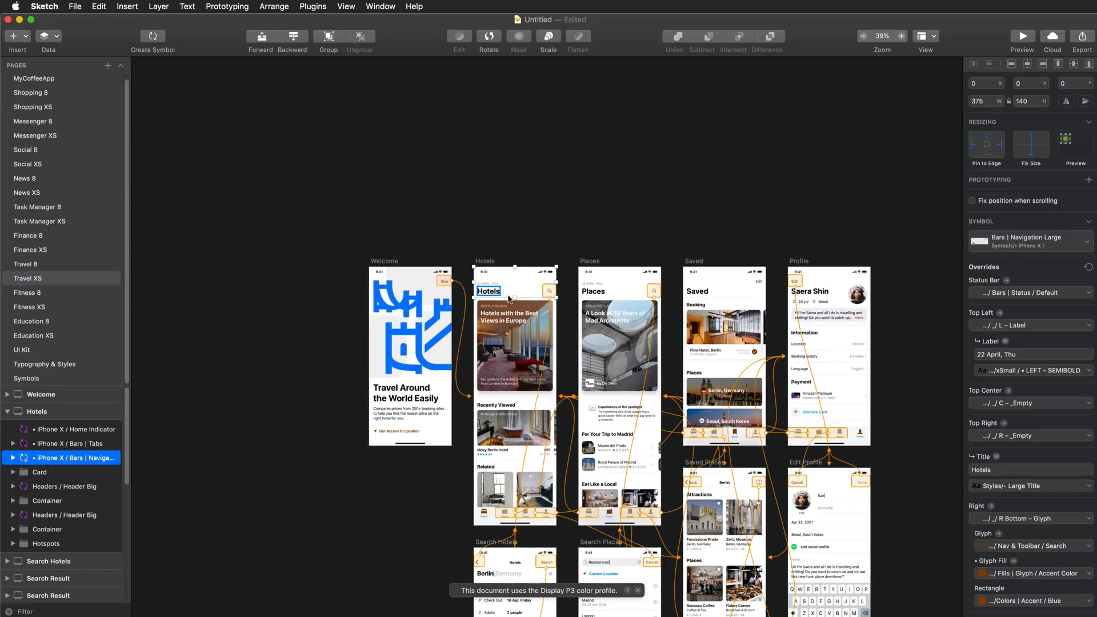
{"action": "scroll", "coordinate": [599, 309], "scroll_direction": "down", "scroll_amount": 5}
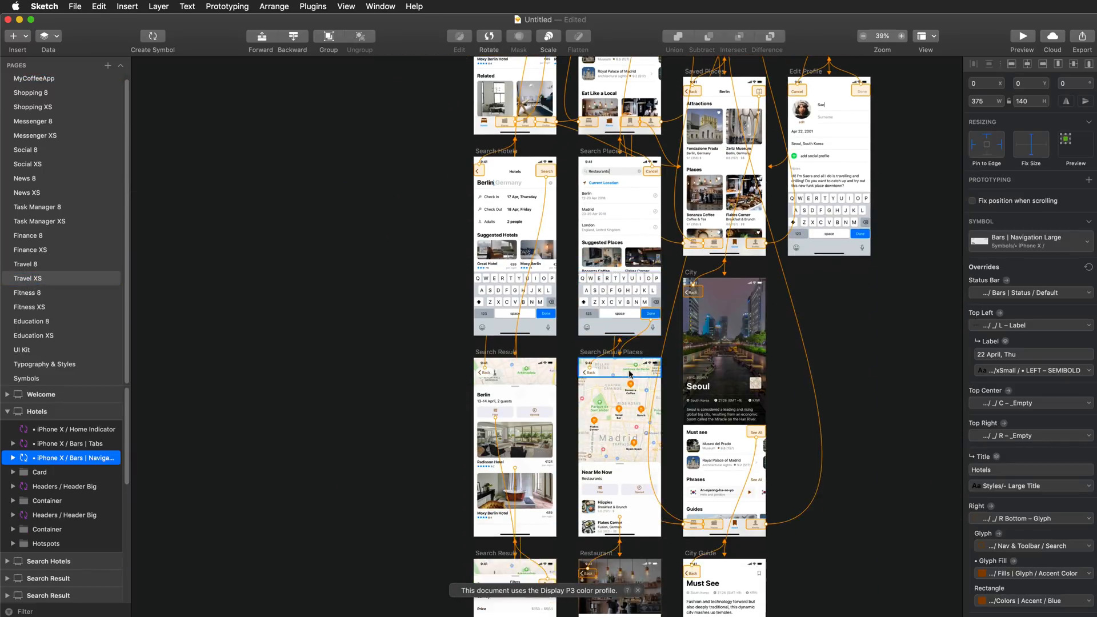
{"action": "scroll", "coordinate": [642, 435], "scroll_direction": "up", "scroll_amount": 7}
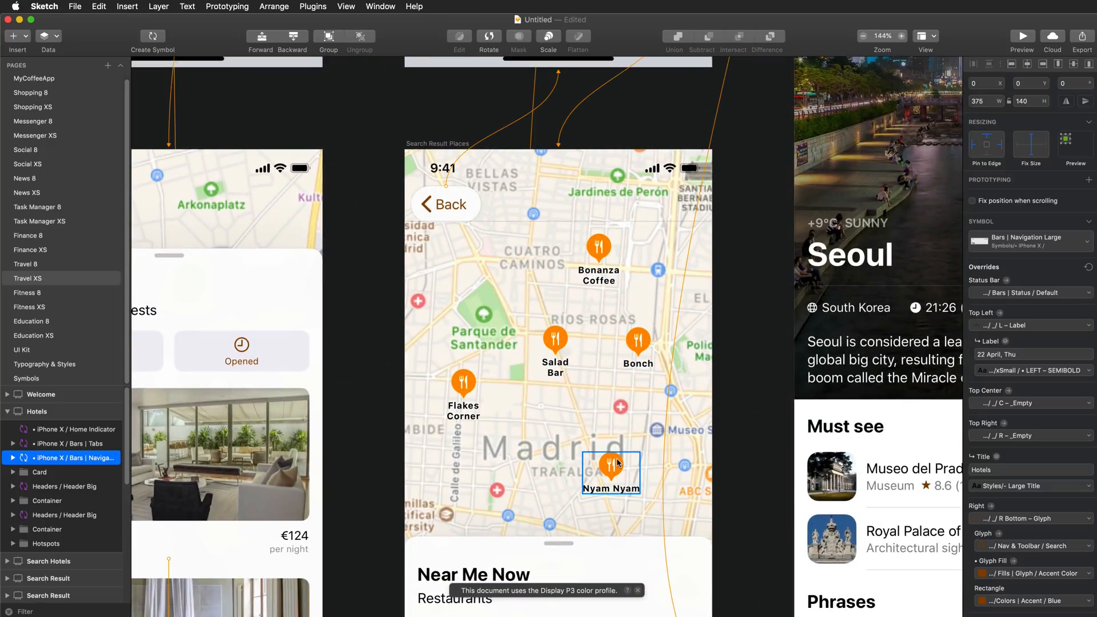
{"action": "left_click", "coordinate": [617, 463]}
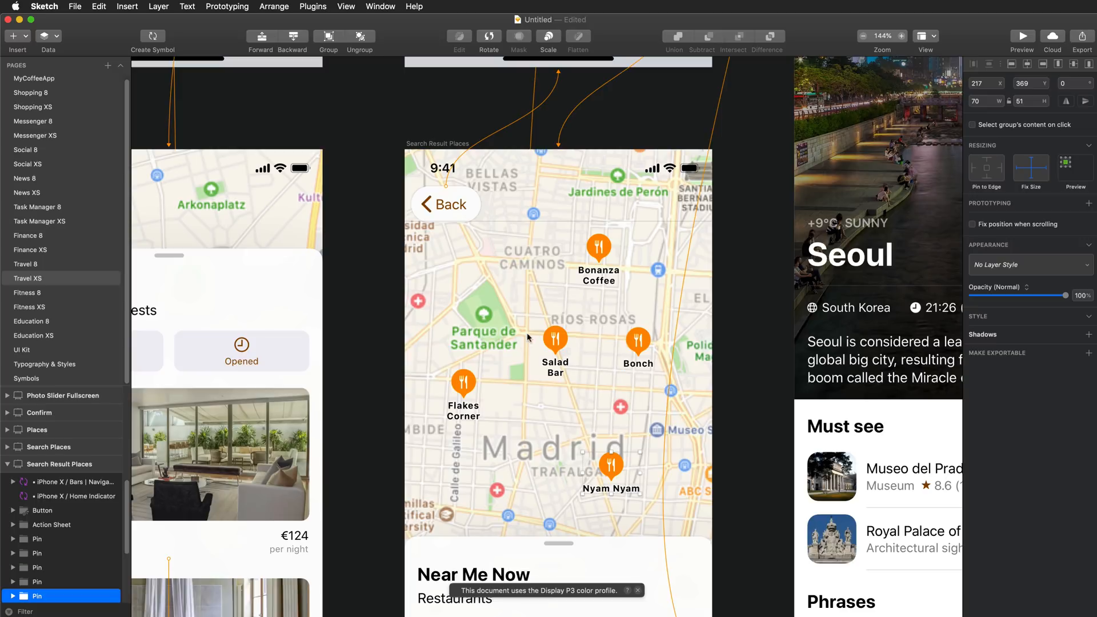
{"action": "left_click", "coordinate": [555, 340], "text": "shift"}
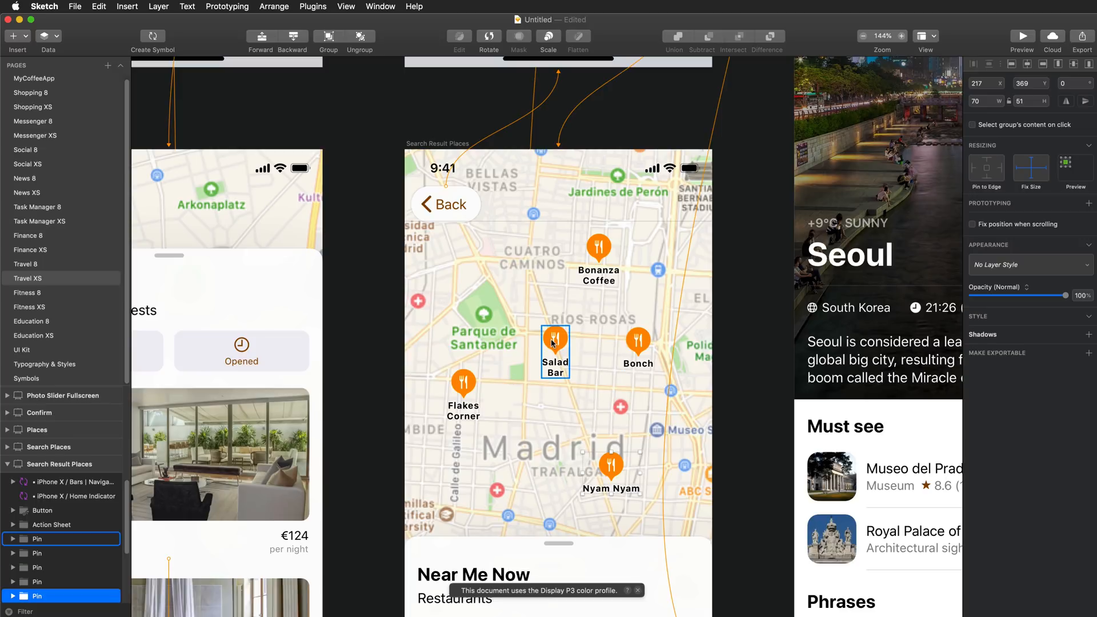
{"action": "left_click", "coordinate": [638, 341], "text": "shift"}
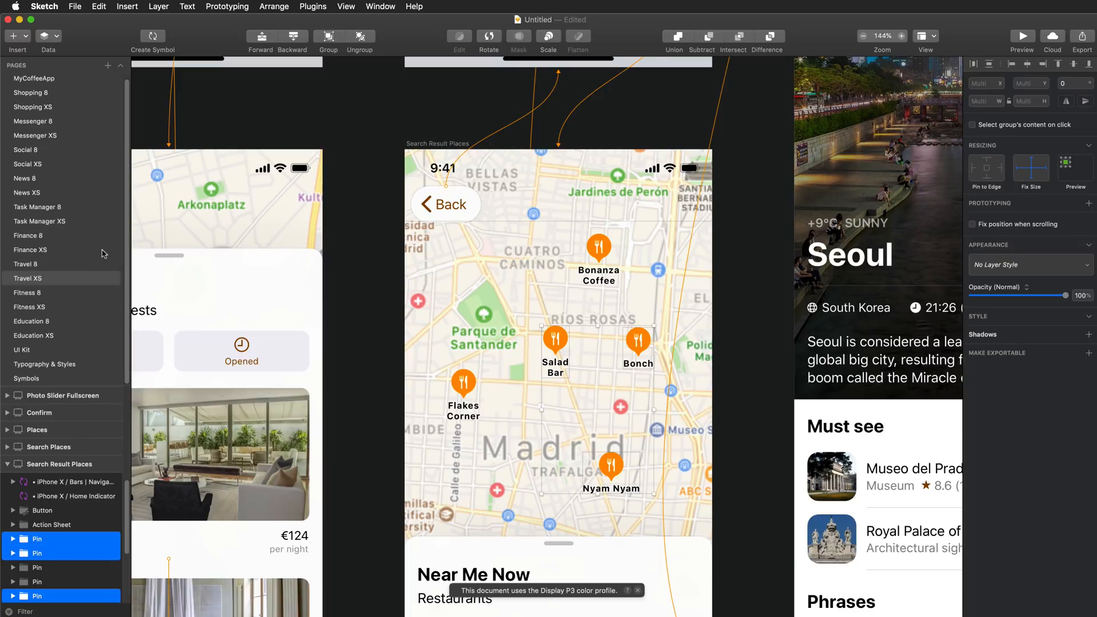
- Paste the three pins into the iPhone XS artboard on the MyCoffeeApp page and move them together so all sit within the map
{"action": "left_click", "coordinate": [34, 78]}
{"action": "left_click", "coordinate": [739, 322]}
{"action": "key", "text": "super+v"}
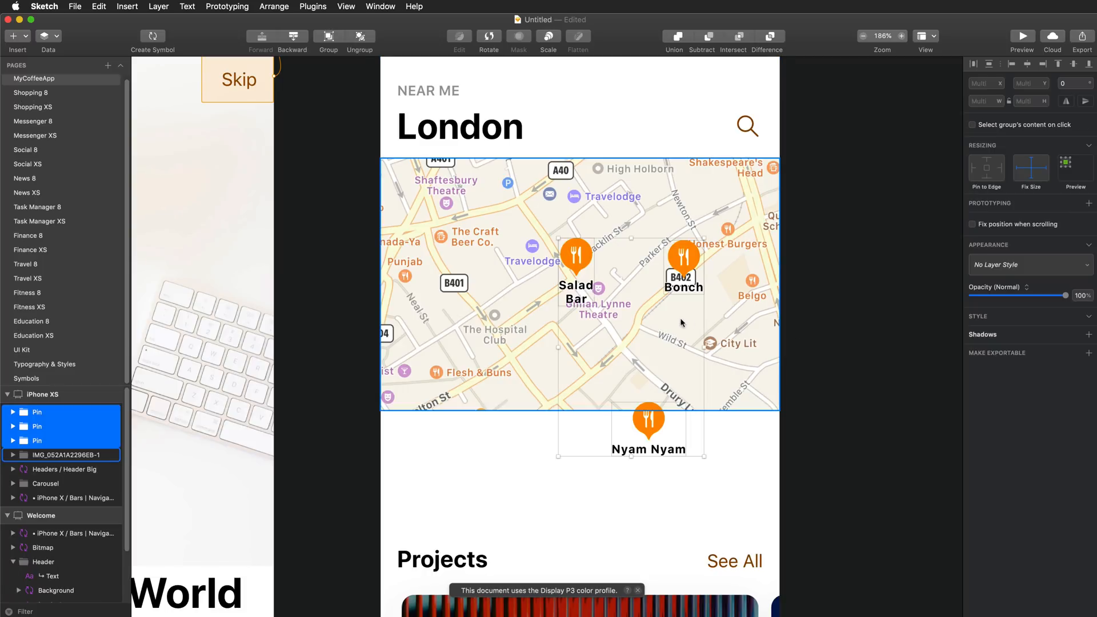
{"action": "left_click_drag", "start_coordinate": [565, 253], "coordinate": [497, 196]}
{"action": "left_click", "coordinate": [820, 262]}
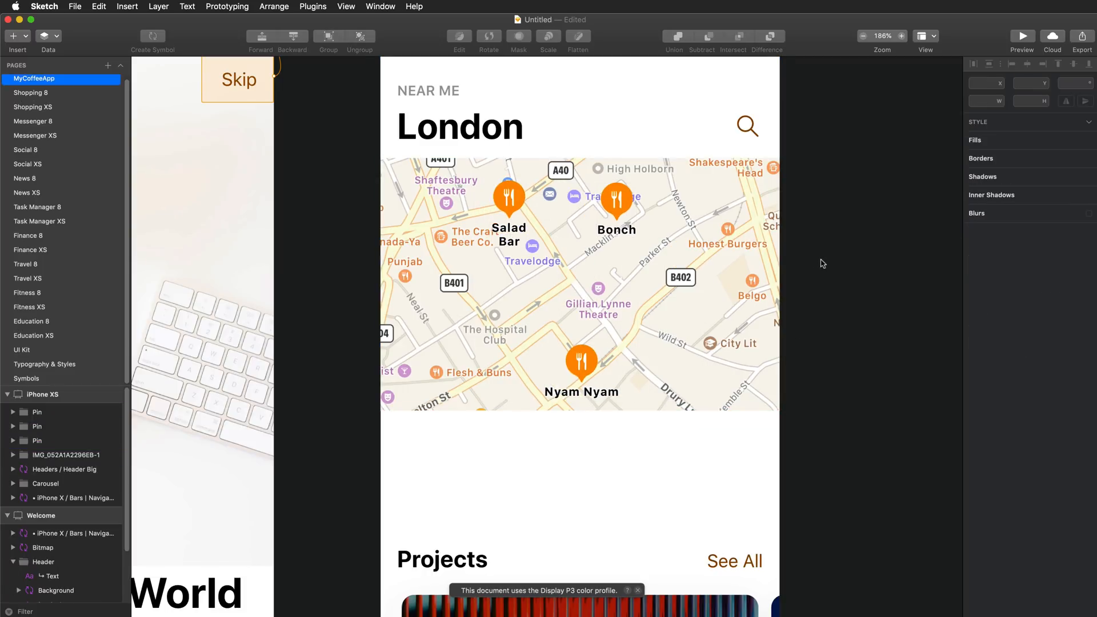
- Delete the black name texts Salad Bar, Bonch and Nyam Nyam from the three map pins
{"action": "left_click", "coordinate": [515, 234], "text": "super"}
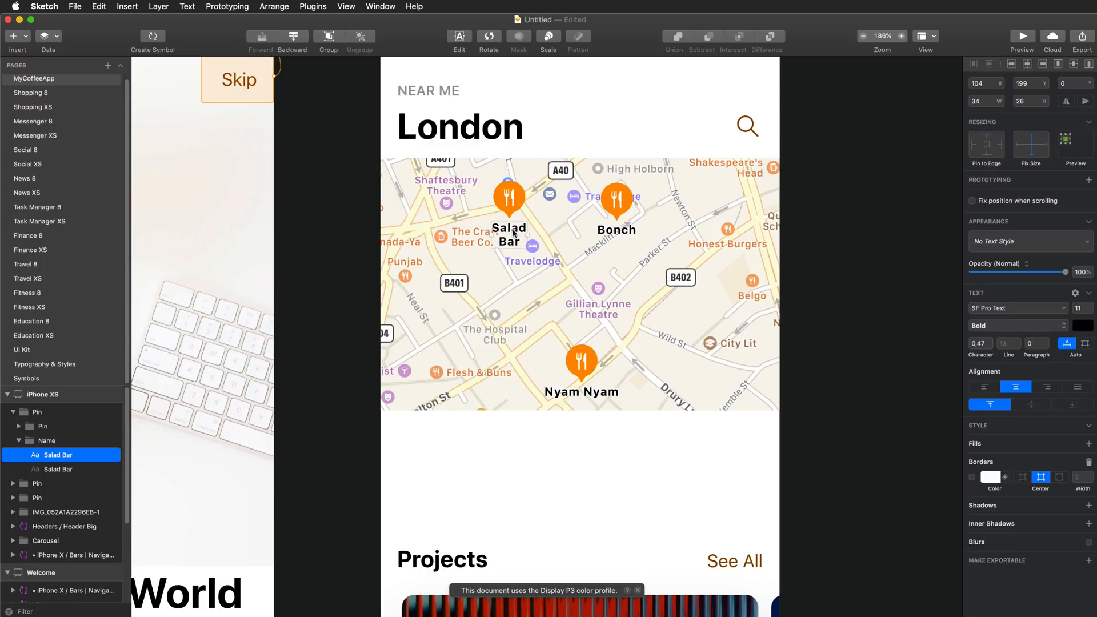
{"action": "left_click", "coordinate": [617, 230], "text": "shift+super"}
{"action": "left_click", "coordinate": [601, 393], "text": "shift+super"}
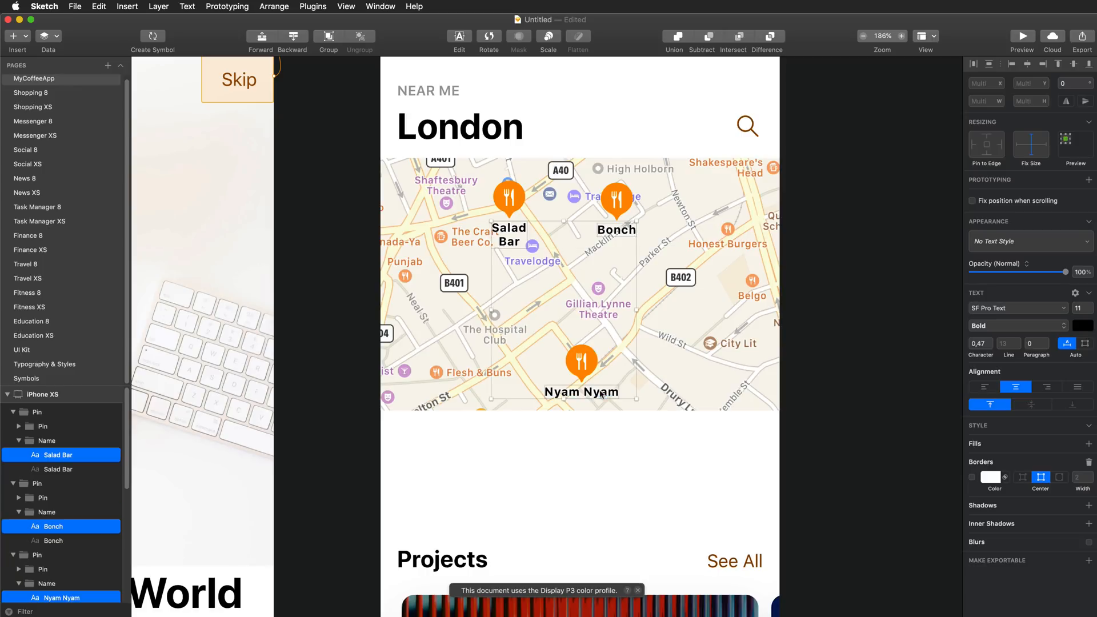
{"action": "key", "text": "Delete"}
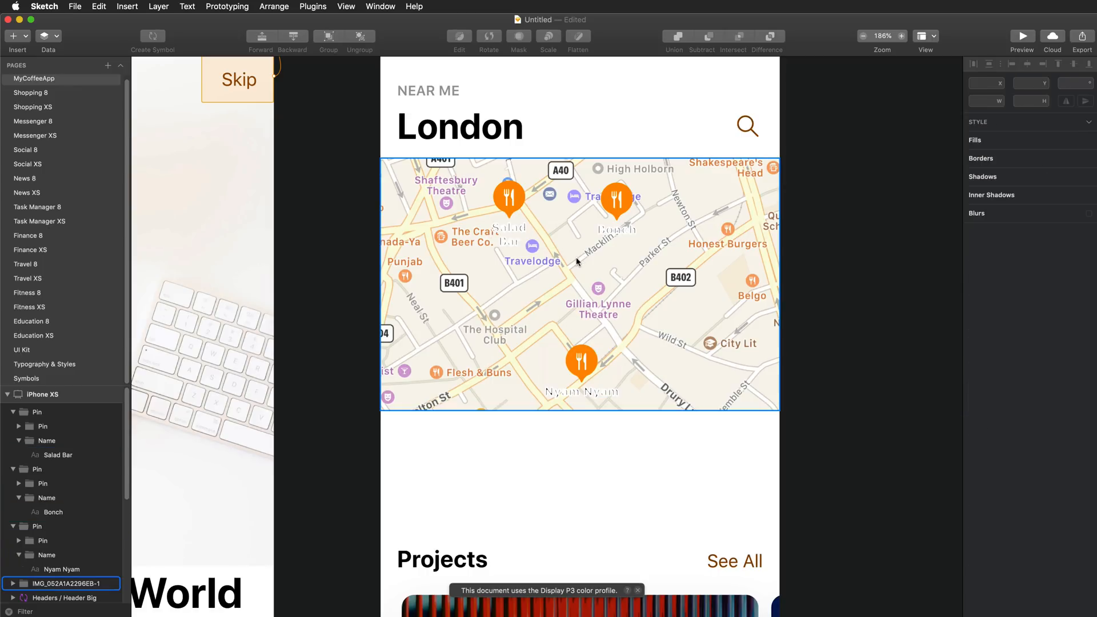
- Delete the remaining white outline texts Nyam Nyam, Bonch and Salad Bar, leaving only the pin icons on the map
{"action": "left_click", "coordinate": [597, 393], "text": "super"}
{"action": "key", "text": "Escape"}
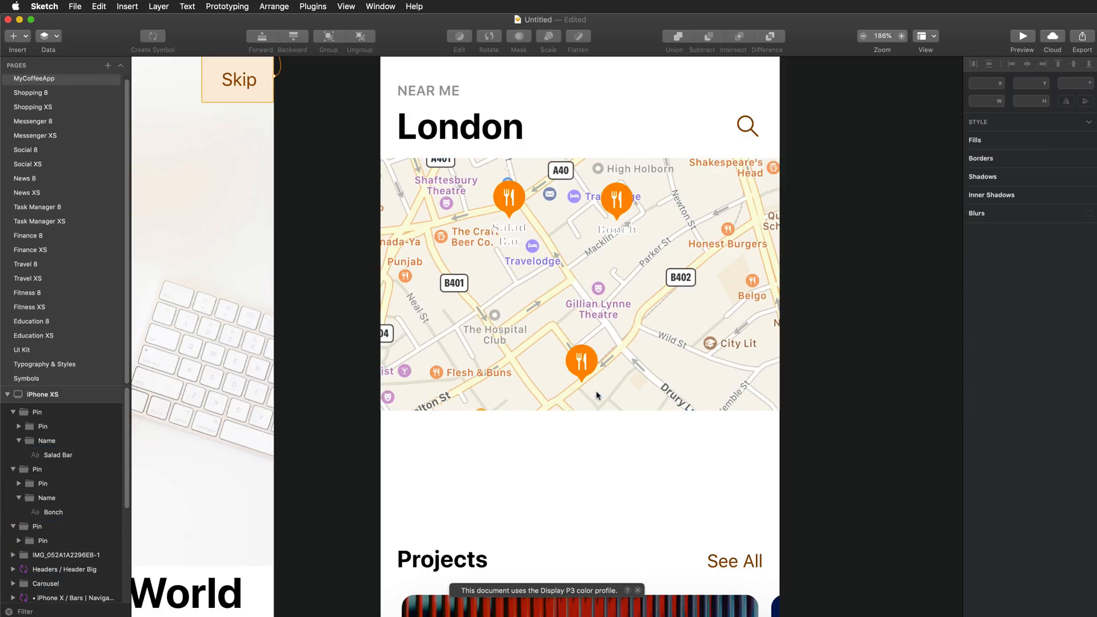
{"action": "left_click", "coordinate": [614, 232], "text": "super"}
{"action": "key", "text": "Escape"}
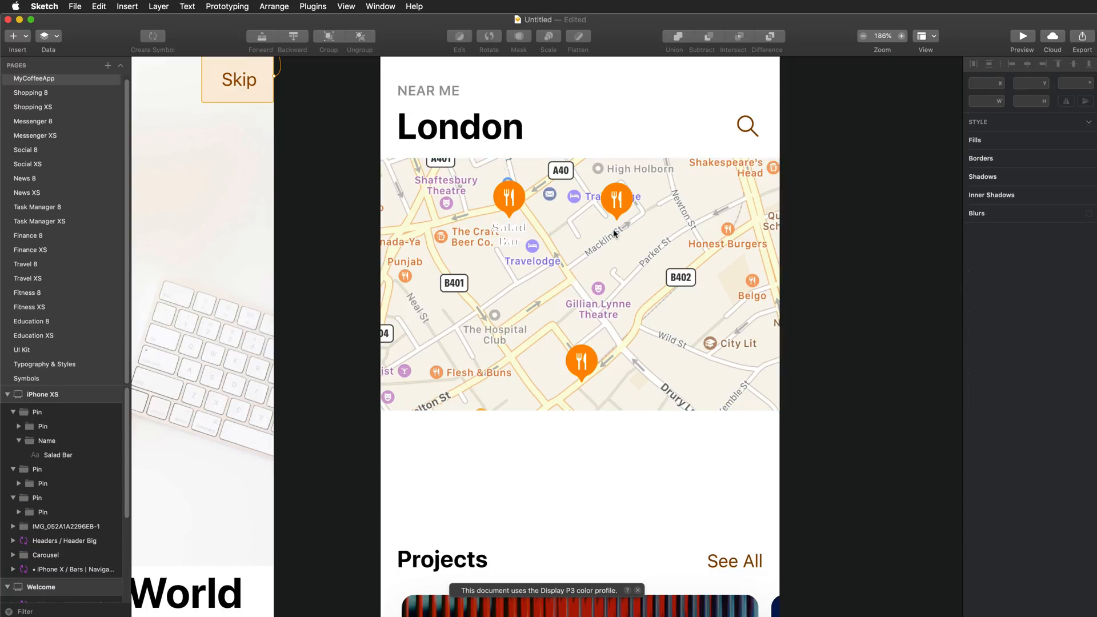
{"action": "left_click", "coordinate": [514, 230]}
{"action": "double_click", "coordinate": [514, 230]}
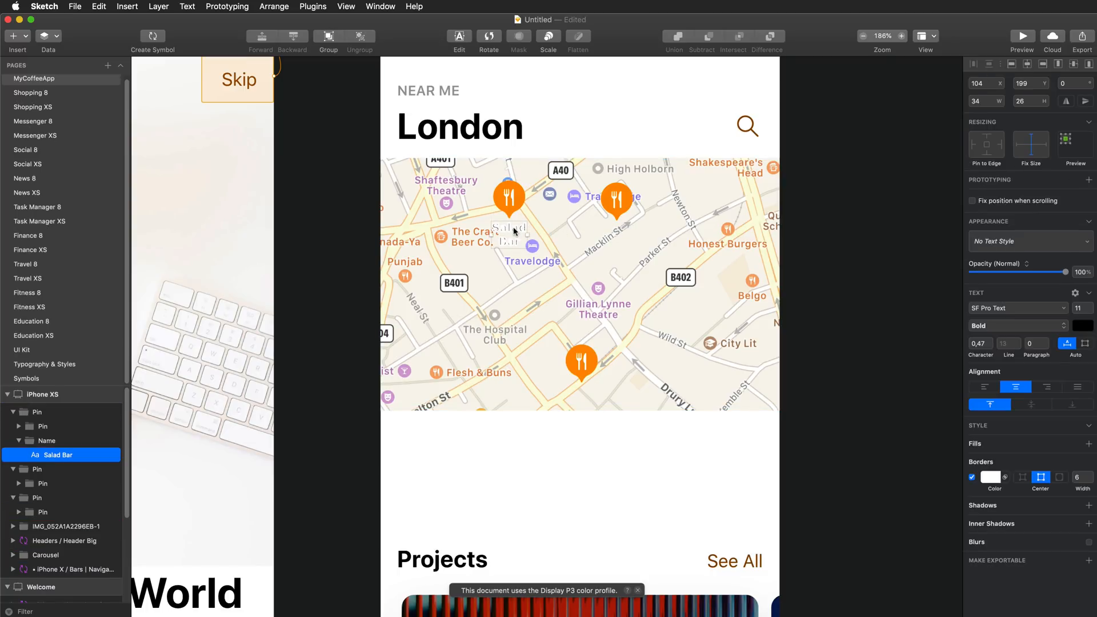
{"action": "key", "text": "BackSpace"}
{"action": "left_click", "coordinate": [514, 231]}
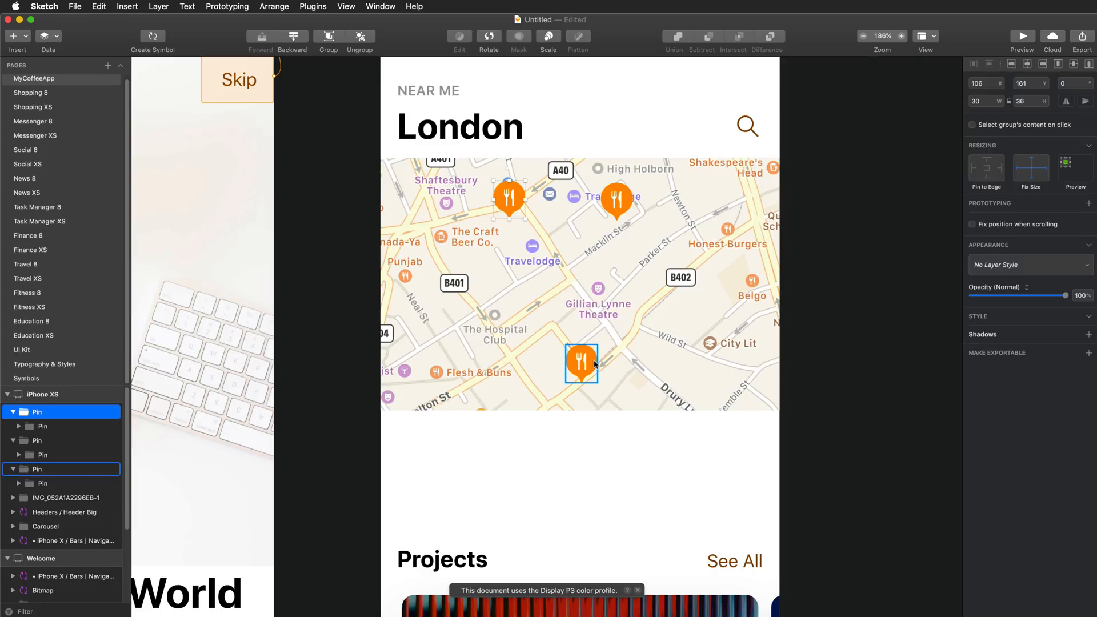
- Recolor the background shapes of all three map pins with the brown document color 814705
{"action": "left_click", "coordinate": [594, 363], "text": "super"}
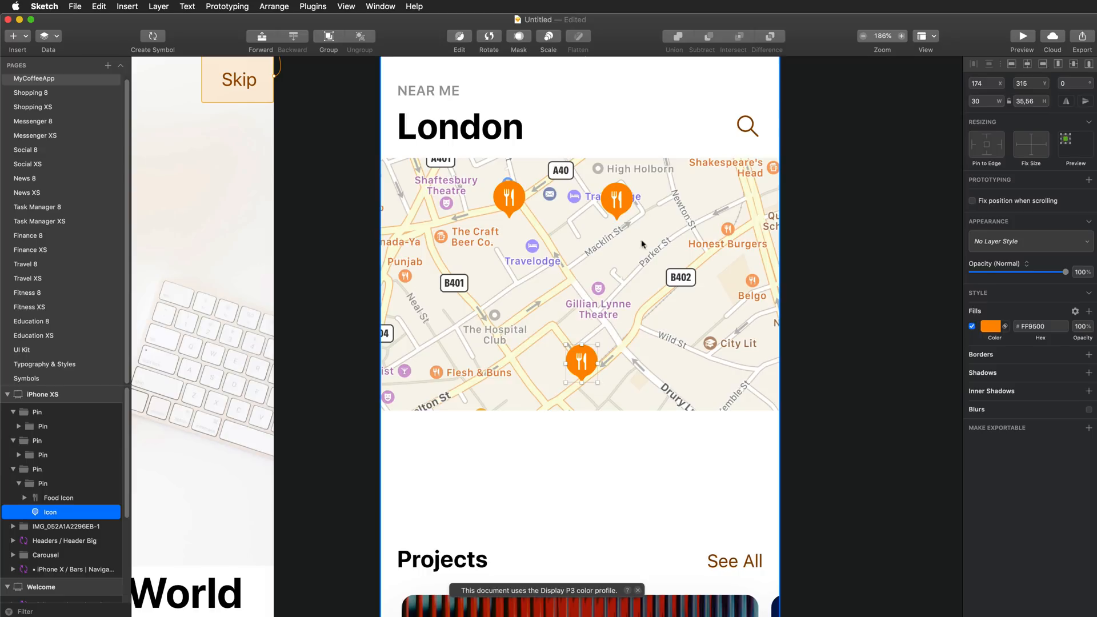
{"action": "left_click", "coordinate": [632, 201], "text": "shift+super"}
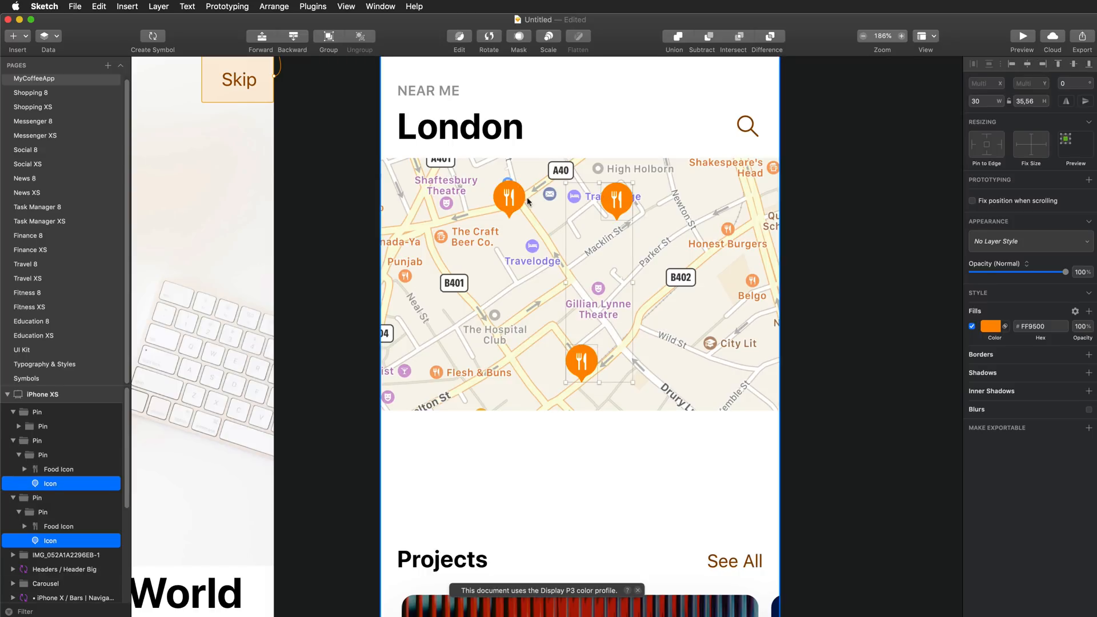
{"action": "left_click", "coordinate": [521, 200], "text": "shift+super"}
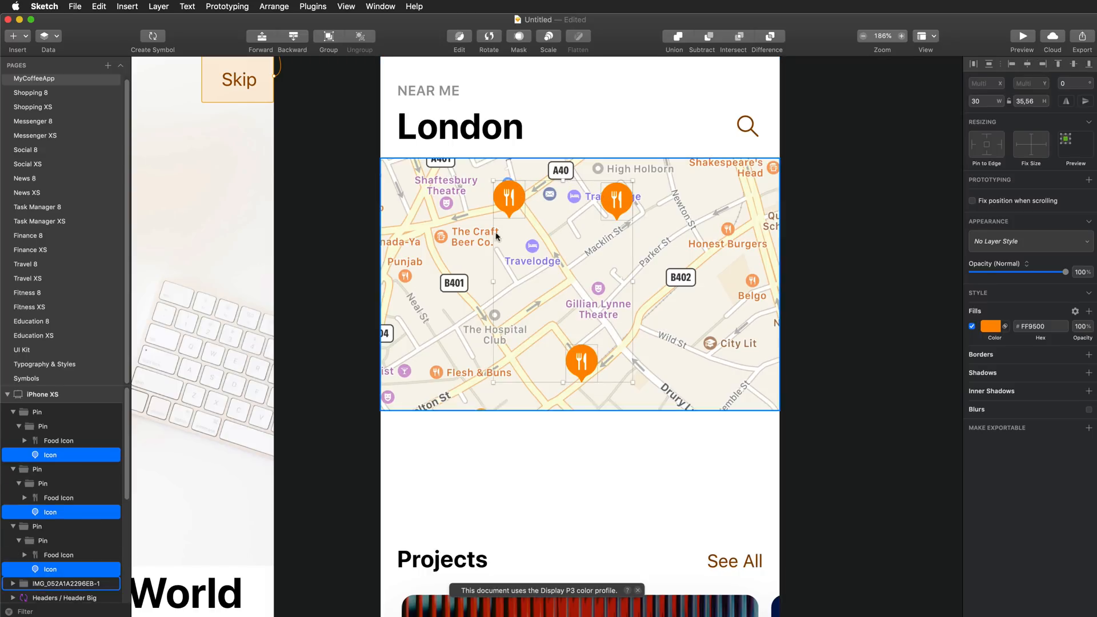
{"action": "left_click", "coordinate": [998, 328]}
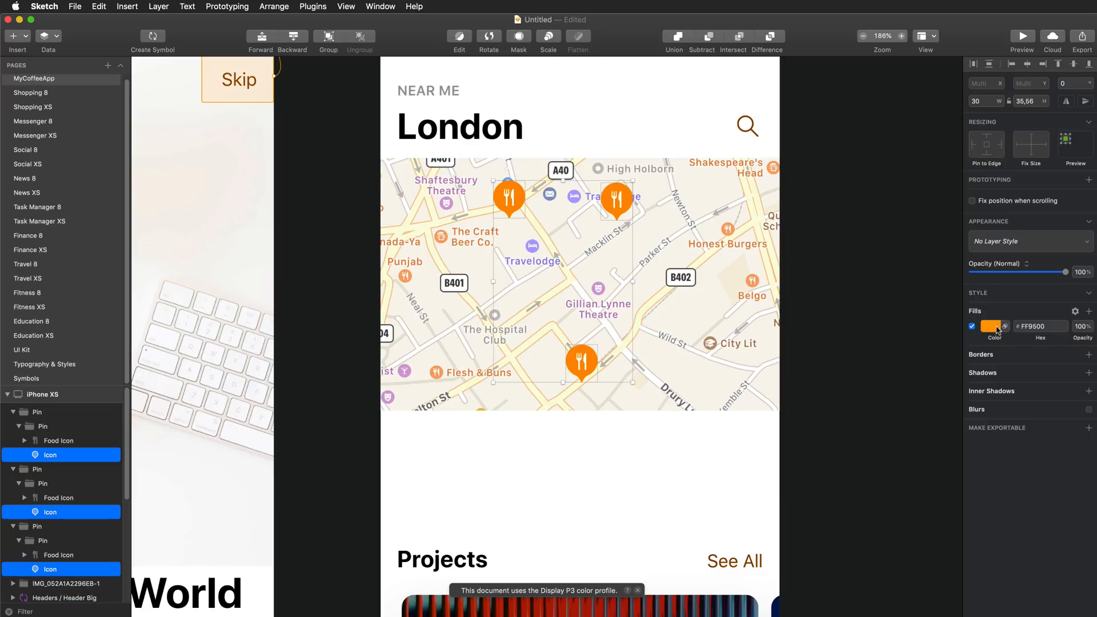
{"action": "left_click", "coordinate": [977, 567]}
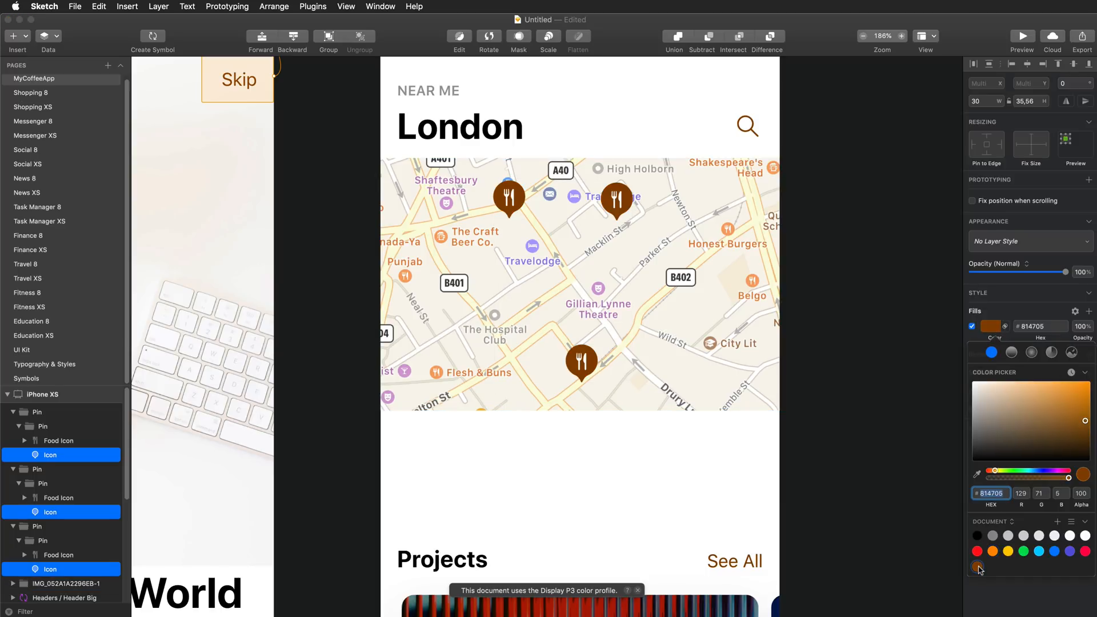
{"action": "left_click", "coordinate": [880, 449]}
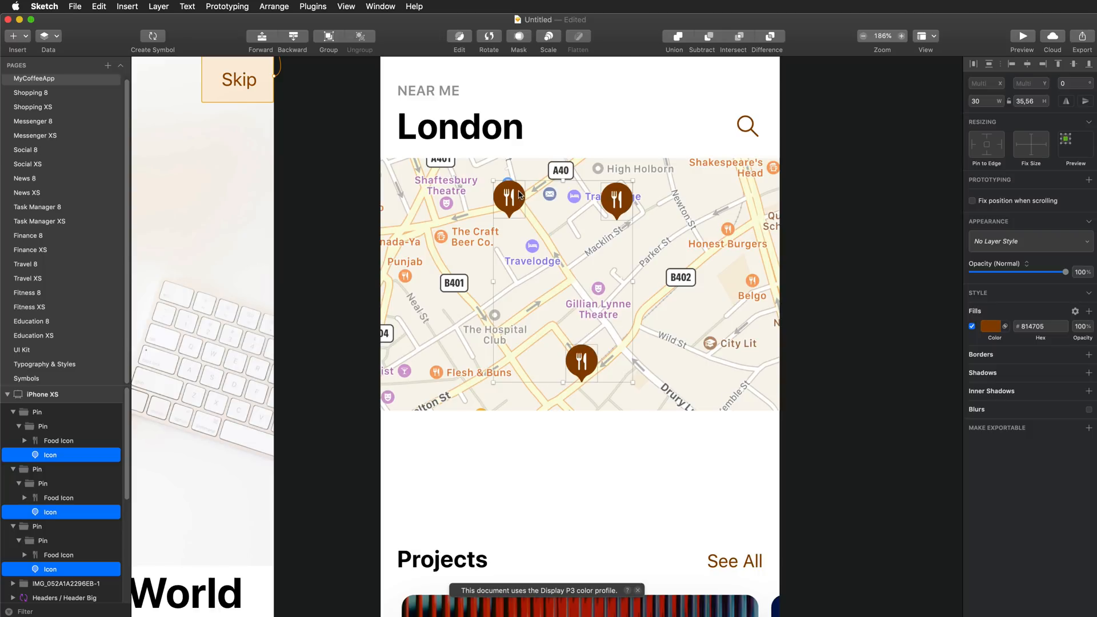
- Spread the pins over the map: one near Belgo, one below Gillian Lynne Theatre, and one beside B401 at about X 90, Y 231
{"action": "left_click_drag", "start_coordinate": [634, 211], "coordinate": [767, 301]}
{"action": "left_click_drag", "start_coordinate": [587, 352], "coordinate": [603, 330]}
{"action": "left_click_drag", "start_coordinate": [506, 209], "coordinate": [489, 284]}
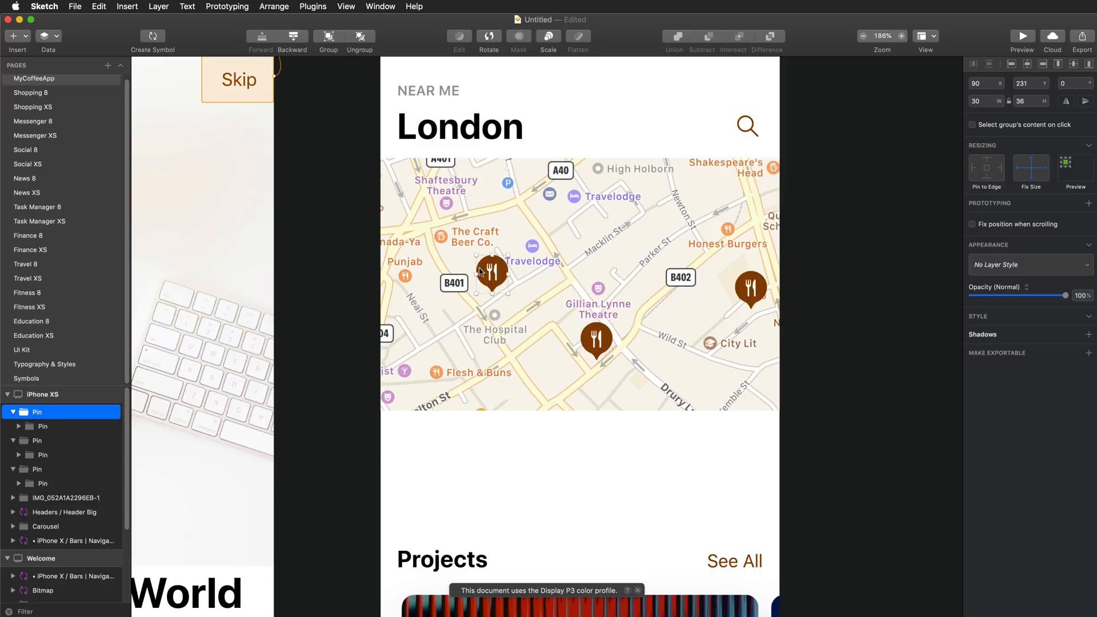
- Move the Projects header and carousel together up to sit directly below the map, with the header at Y 377
{"action": "scroll", "coordinate": [480, 269], "scroll_direction": "down", "scroll_amount": 5}
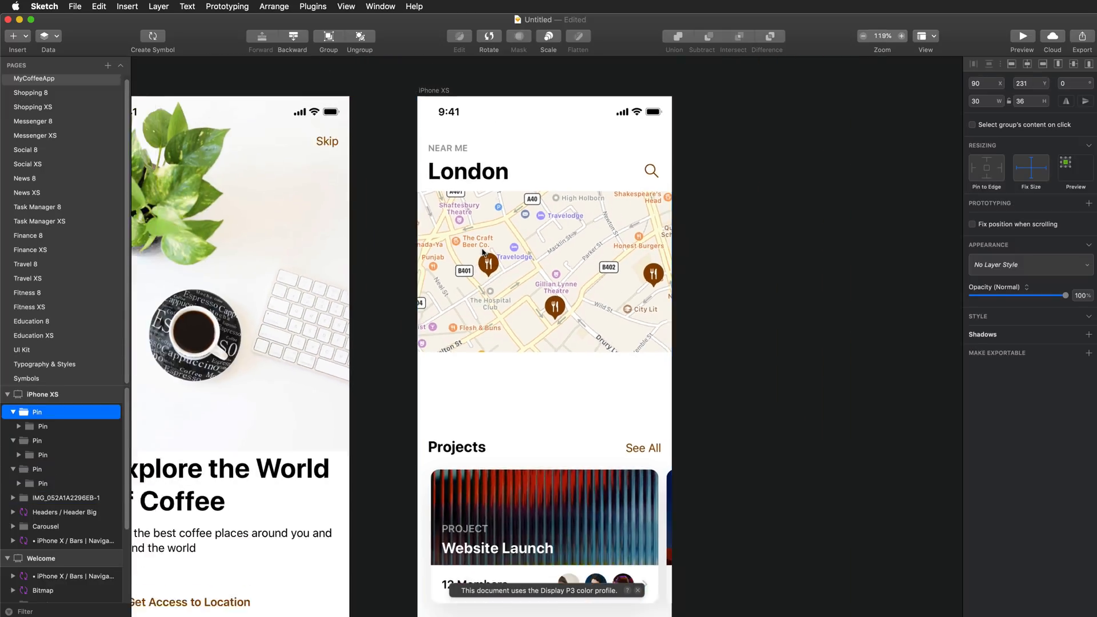
{"action": "scroll", "coordinate": [483, 252], "scroll_direction": "down", "scroll_amount": 3}
{"action": "scroll", "coordinate": [498, 288], "scroll_direction": "down", "scroll_amount": 3}
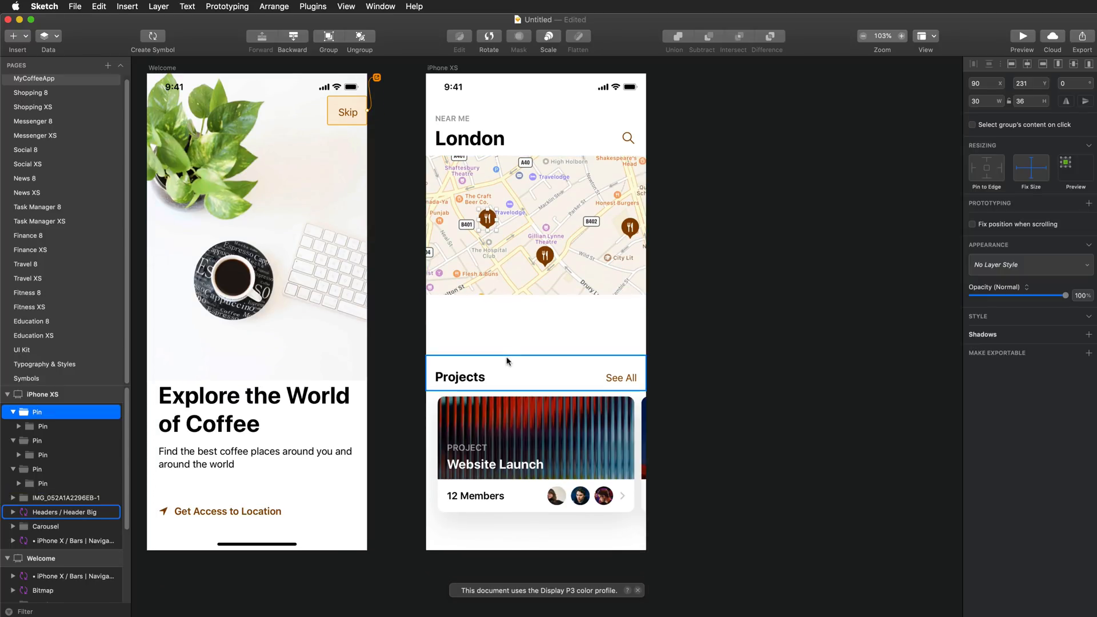
{"action": "left_click", "coordinate": [560, 366]}
{"action": "left_click", "coordinate": [578, 422], "text": "shift"}
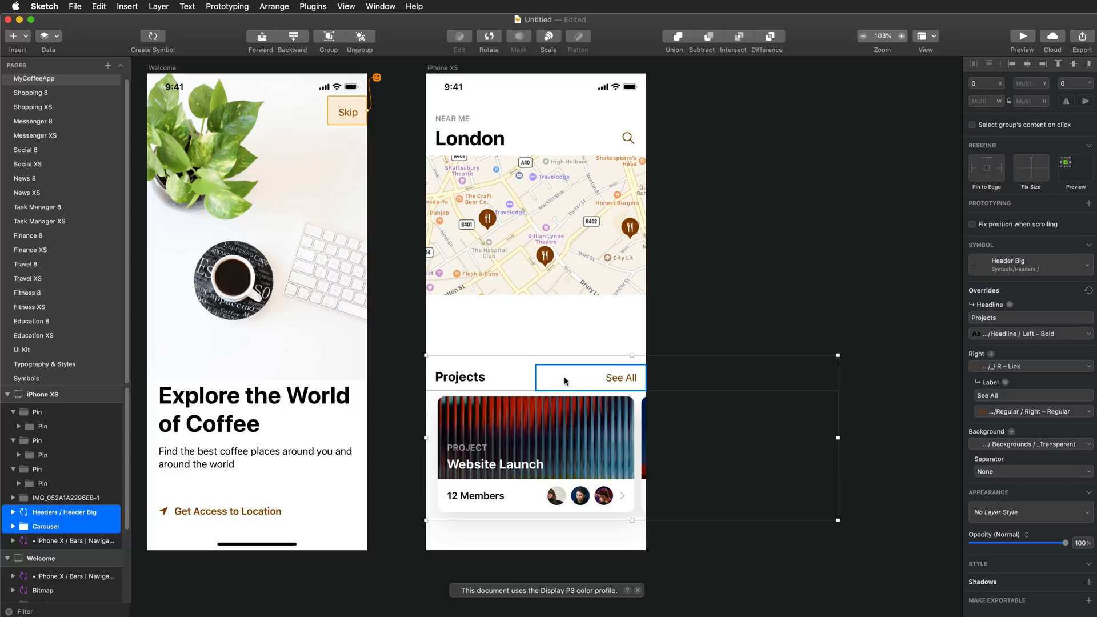
{"action": "left_click_drag", "start_coordinate": [521, 363], "coordinate": [521, 306]}
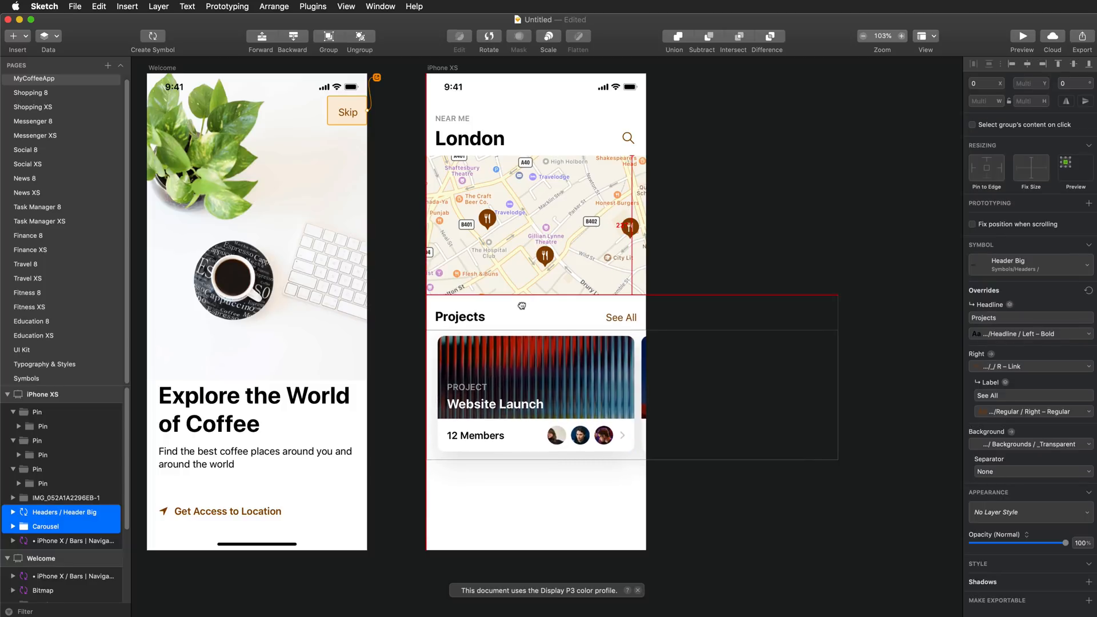
{"action": "left_click", "coordinate": [762, 261]}
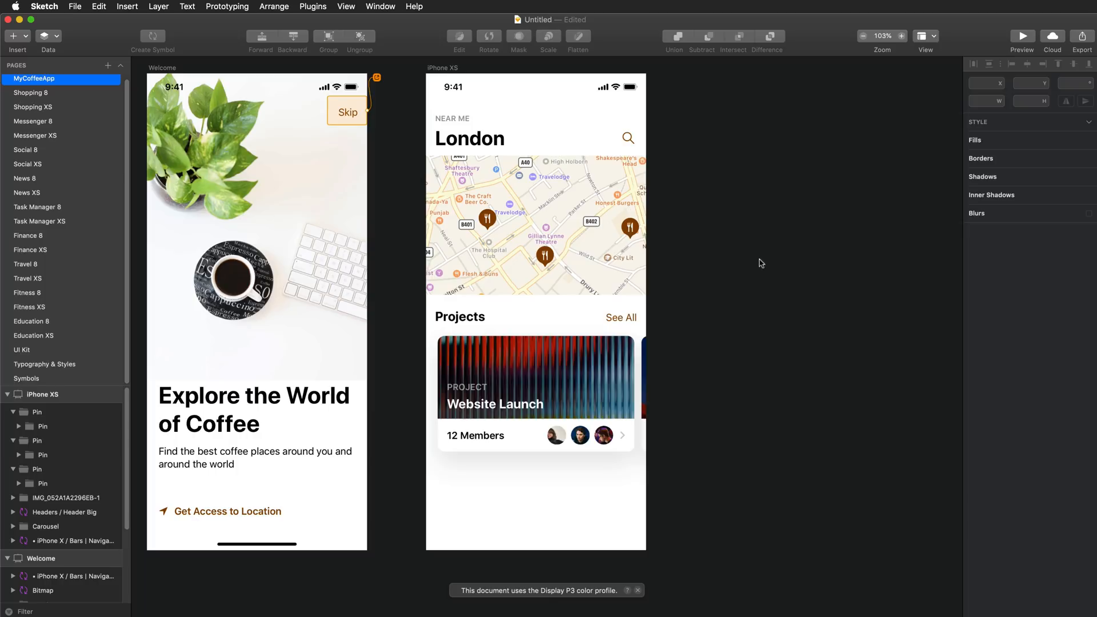
- Change the Projects header's Headline override to "Free WiFi"
{"action": "left_click", "coordinate": [459, 318]}
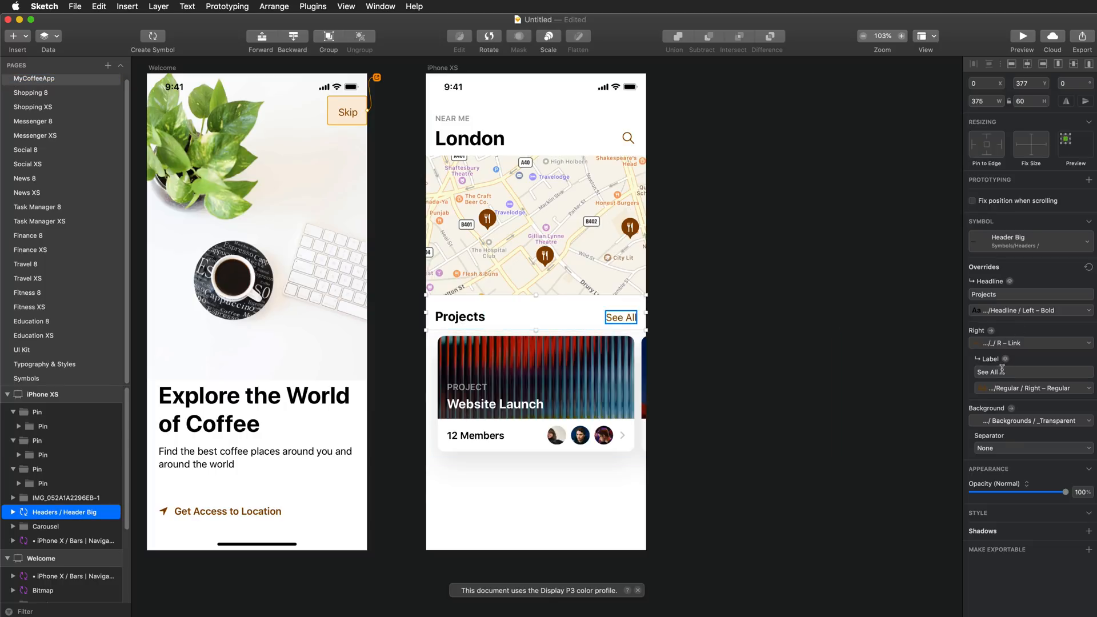
{"action": "left_click", "coordinate": [998, 296]}
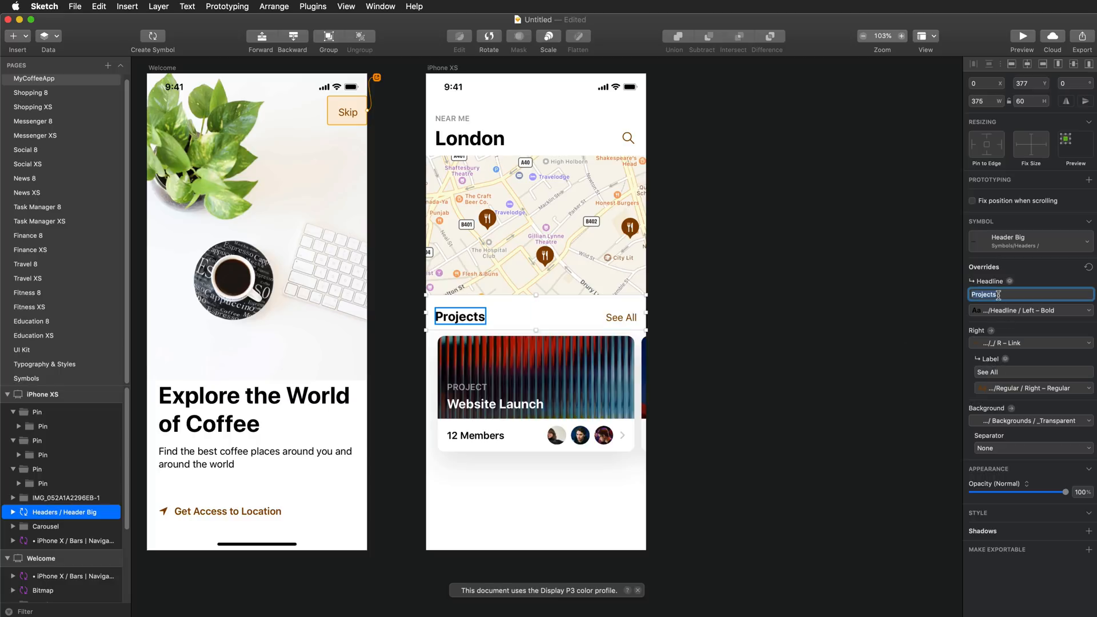
{"action": "type", "text": "Free WiFi"}
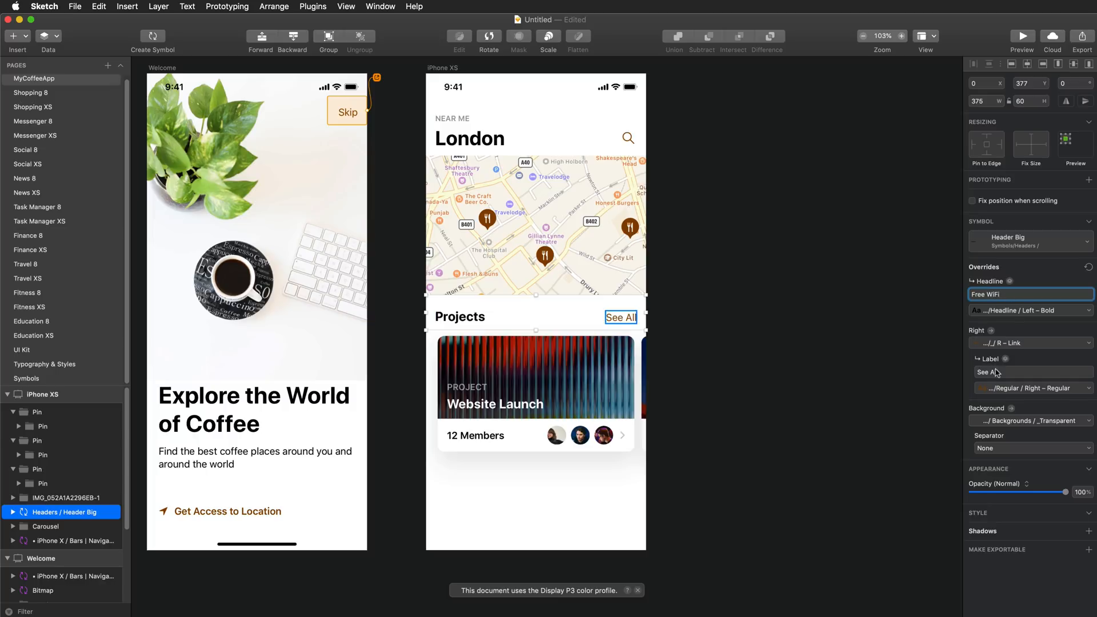
{"action": "left_click", "coordinate": [676, 318]}
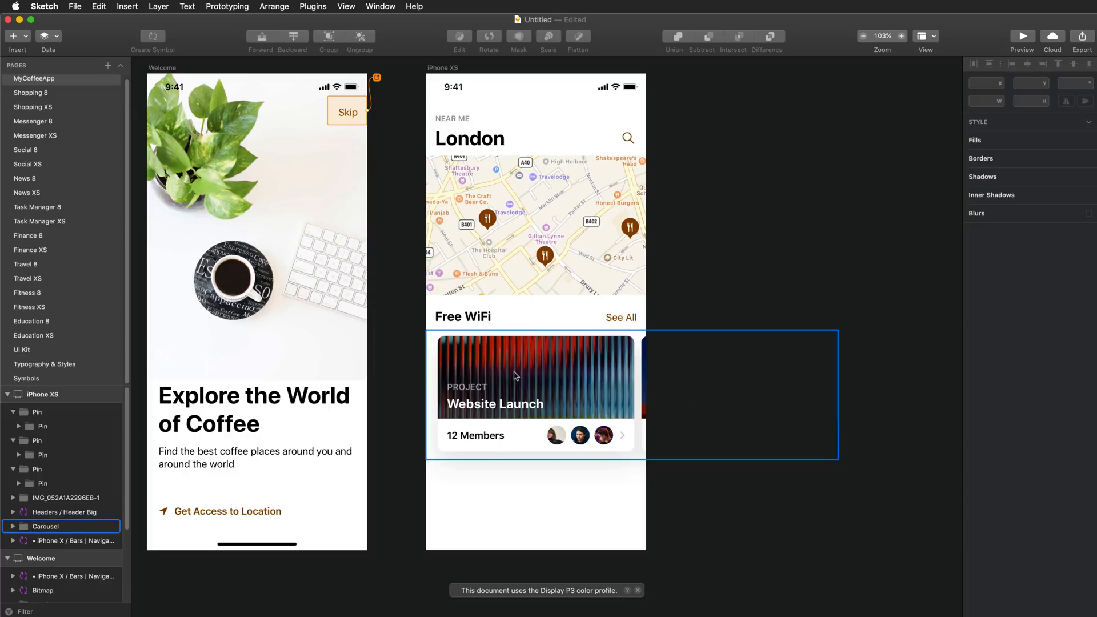
- Replace the first carousel card's background image with a random Unsplash photo found by searching for "Coffee shop"
{"action": "left_click", "coordinate": [552, 358], "text": "super"}
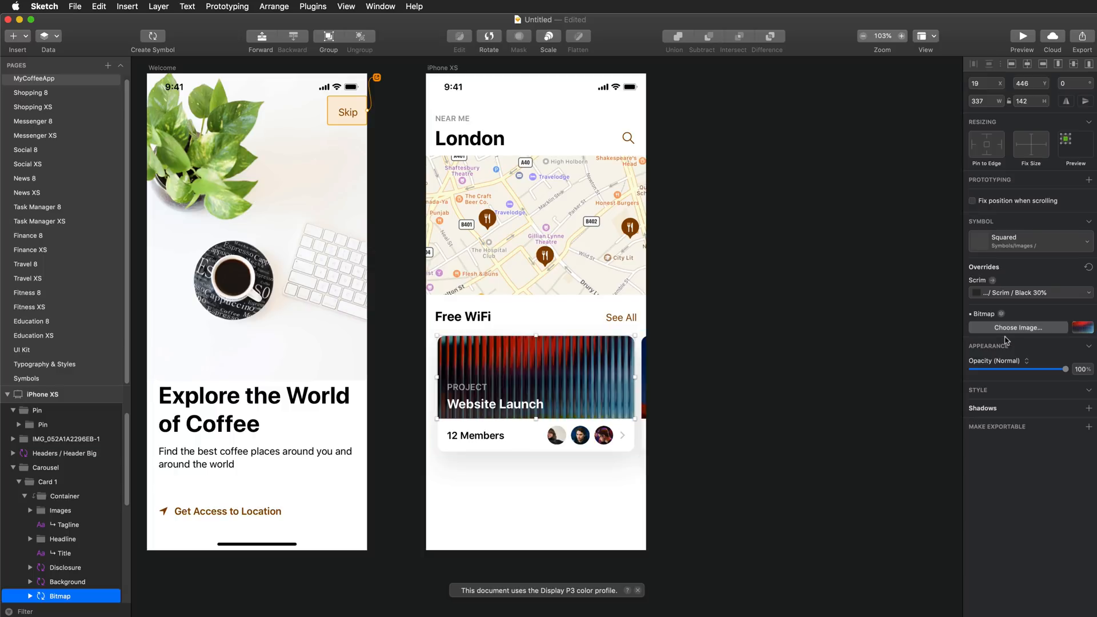
{"action": "left_click", "coordinate": [999, 329]}
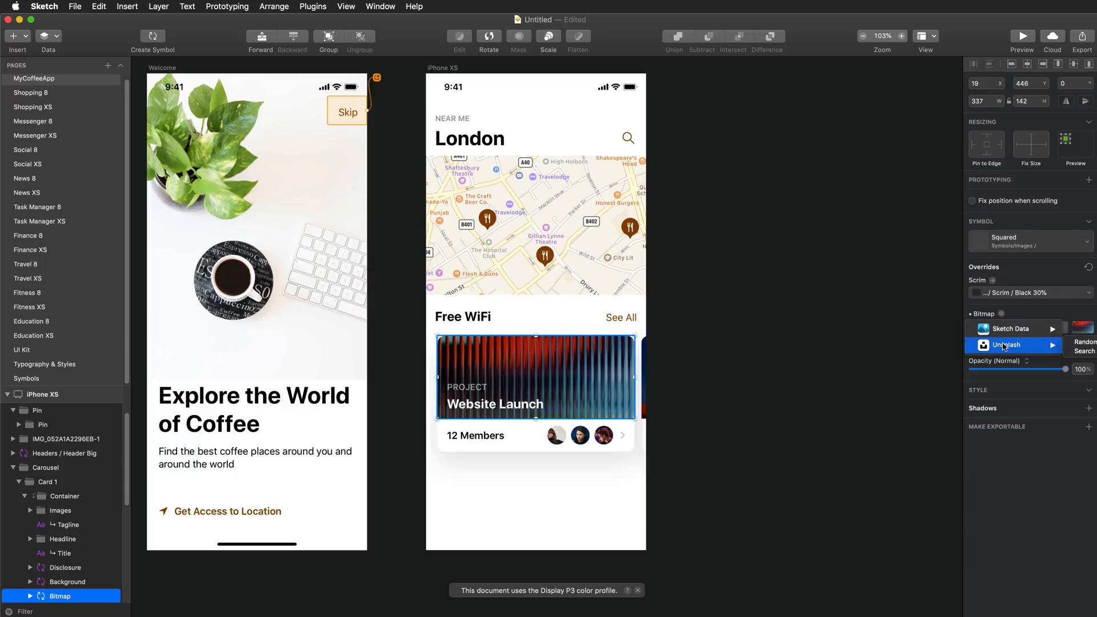
{"action": "left_click", "coordinate": [1039, 350]}
{"action": "type", "text": "Cf"}
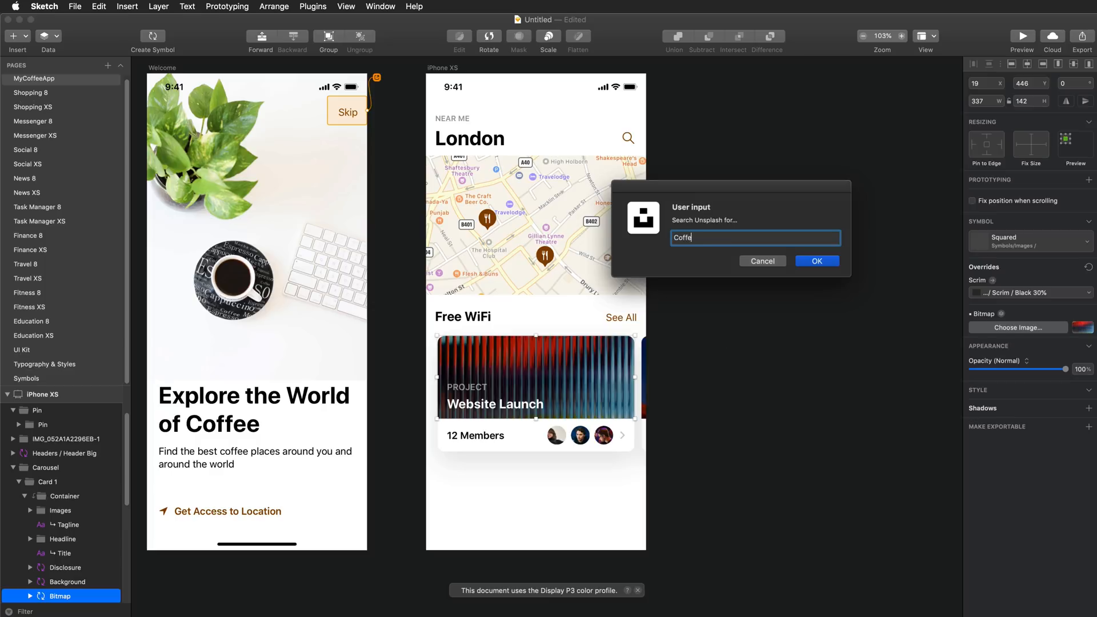
{"action": "type", "text": "ffee shop"}
{"action": "key", "text": "Return"}
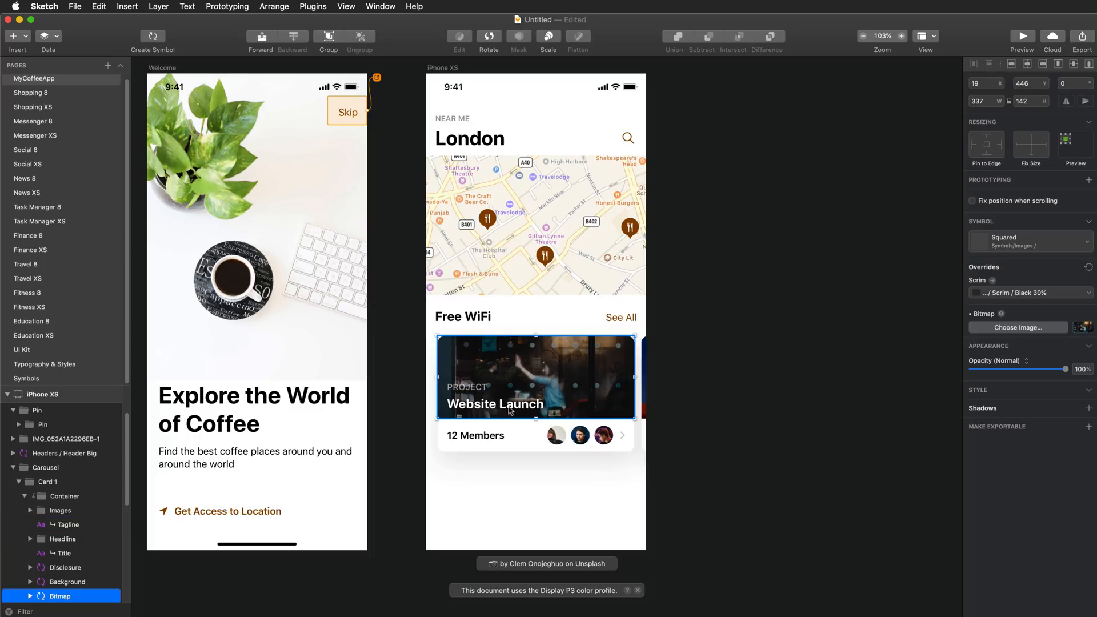
- Change the tagline text on the first Free WiFi card to "GREAT CHEESECAKE"
{"action": "left_click", "coordinate": [473, 393]}
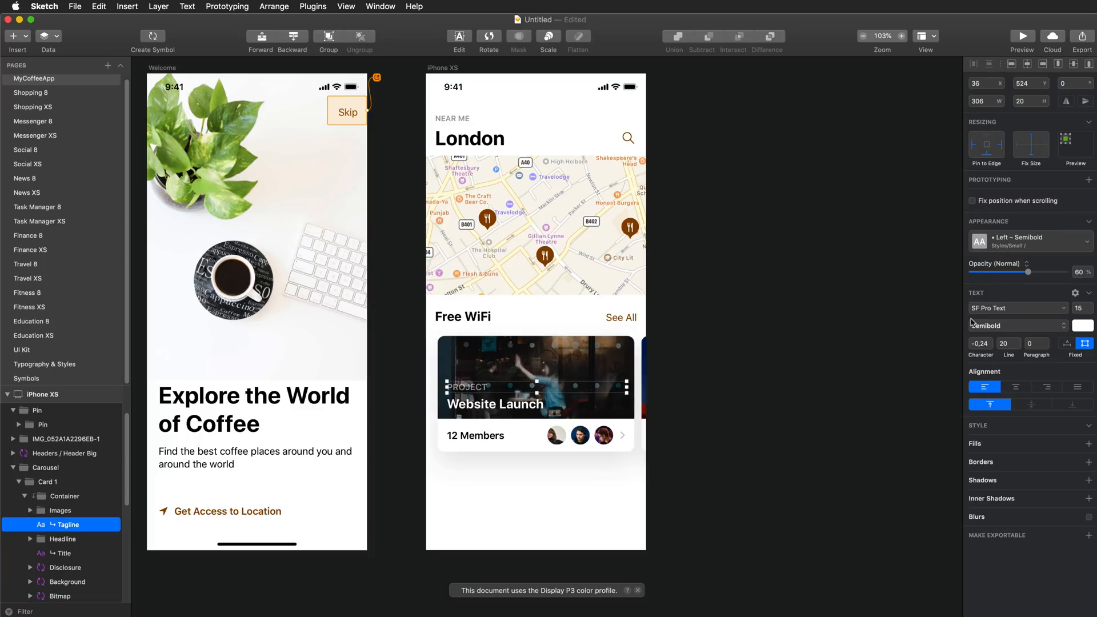
{"action": "left_click", "coordinate": [925, 345]}
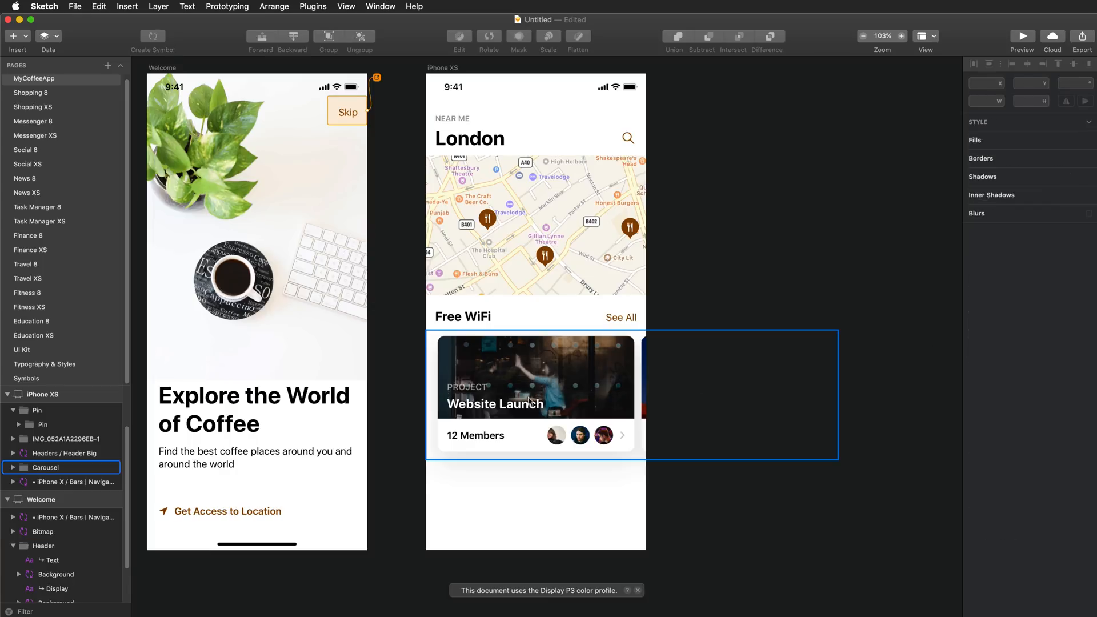
{"action": "left_click", "coordinate": [468, 389]}
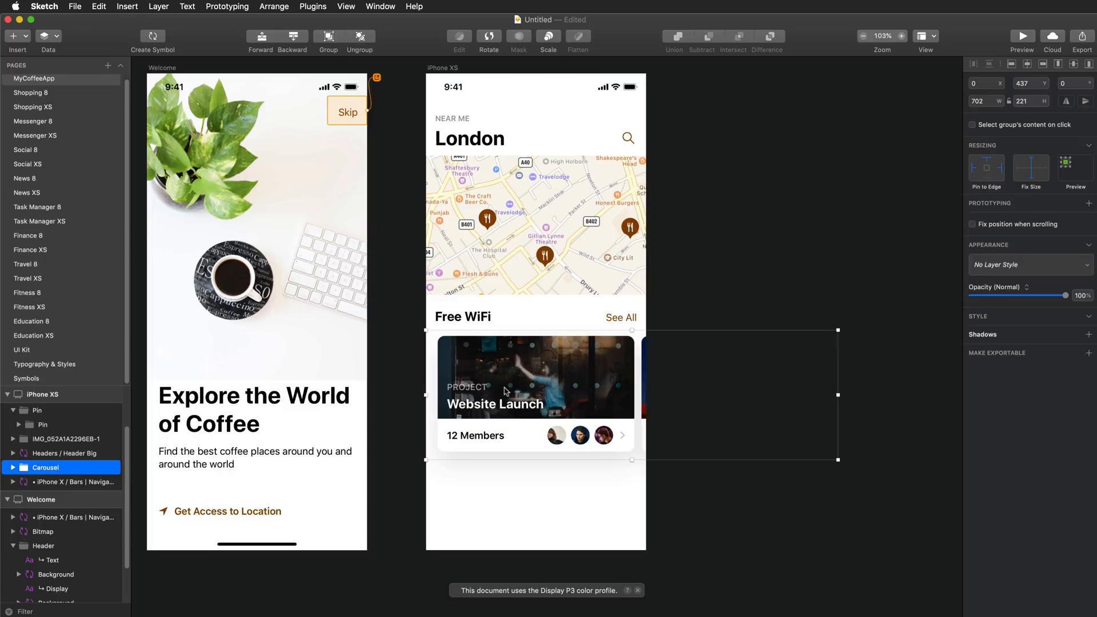
{"action": "left_click", "coordinate": [464, 385], "text": "super"}
{"action": "double_click", "coordinate": [467, 388]}
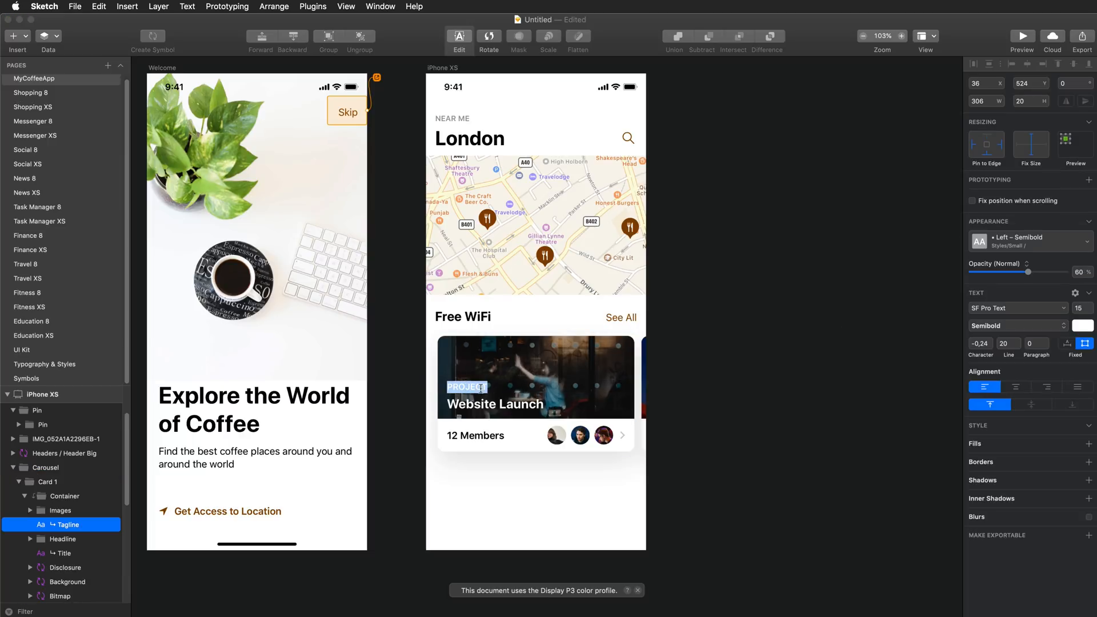
{"action": "type", "text": "GREAT CHEESECAS"}
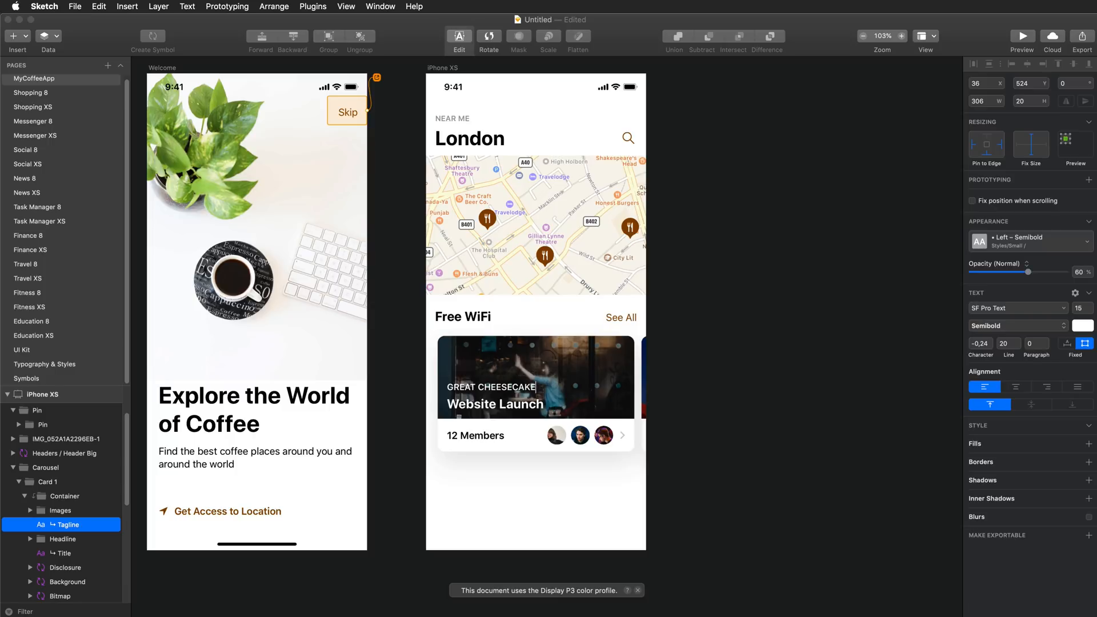
- Change the first card's headline text, below the tagline, to "Bonch"
{"action": "left_click", "coordinate": [507, 405]}
{"action": "double_click", "coordinate": [508, 406]}
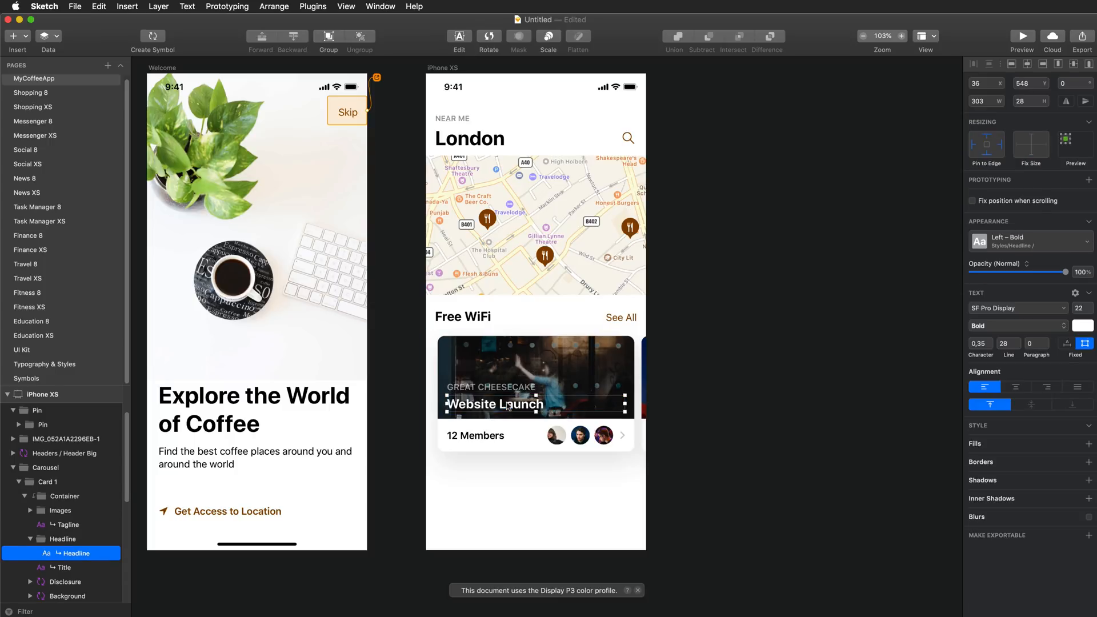
{"action": "double_click", "coordinate": [508, 405]}
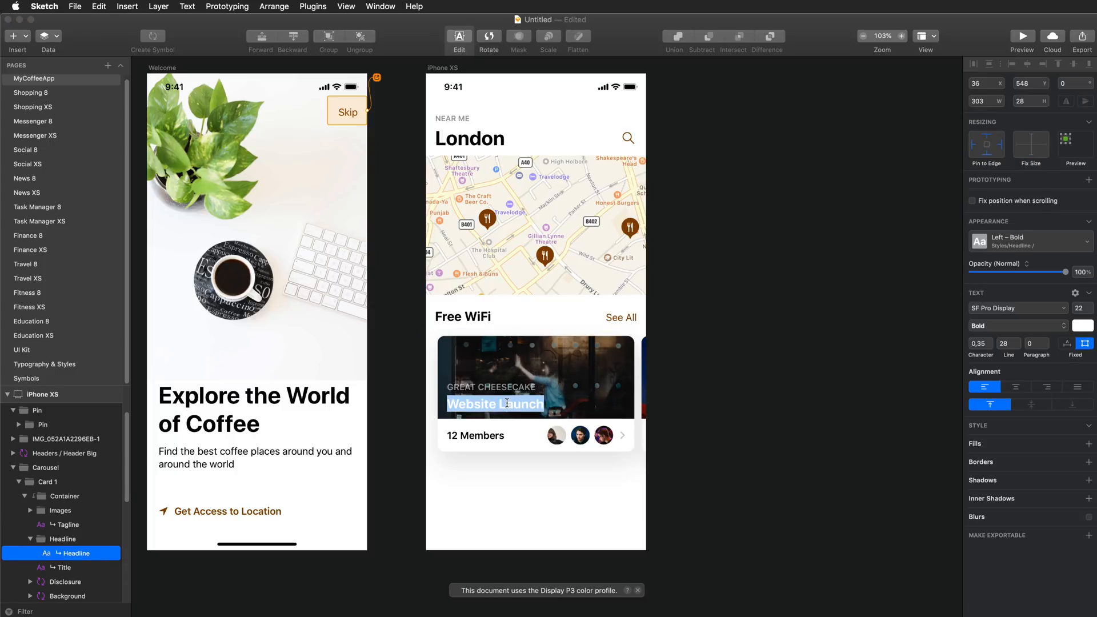
{"action": "type", "text": "Bonch"}
{"action": "key", "text": "Escape"}
- Nudge the map pin at the map's right edge to X 336, Y 249 and clear the selection
{"action": "mouse_move", "coordinate": [630, 226]}
{"action": "left_mouse_down"}
{"action": "mouse_move", "coordinate": [600, 227]}
{"action": "mouse_move", "coordinate": [630, 228]}
{"action": "left_mouse_up"}
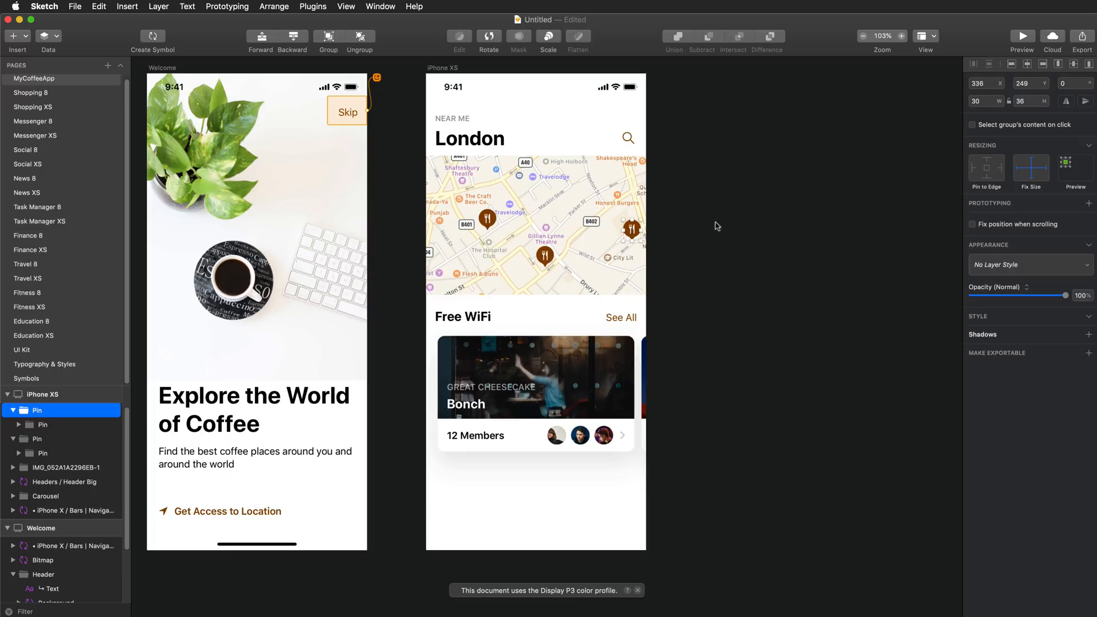
{"action": "left_click", "coordinate": [691, 225]}
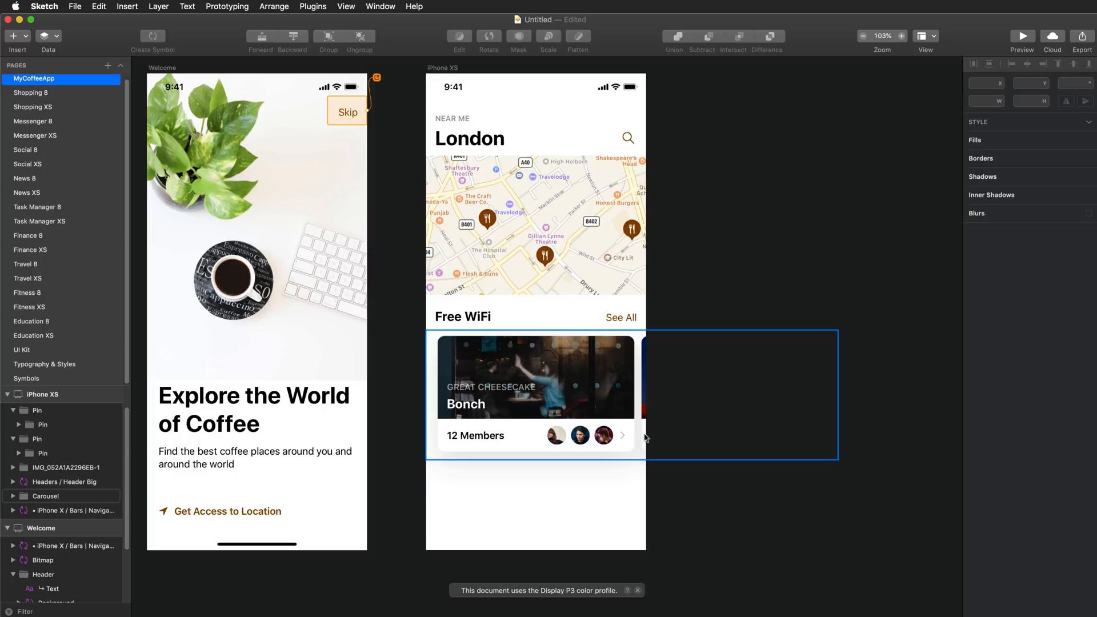
- Change the member count text on the Bonch card to "12 like it"
{"action": "double_click", "coordinate": [476, 439]}
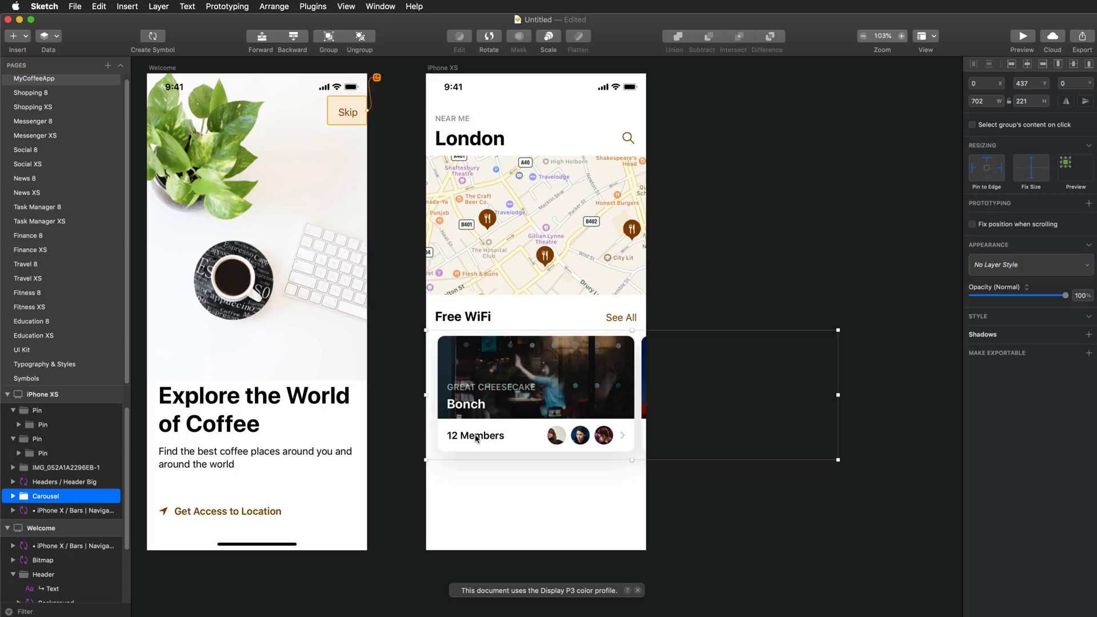
{"action": "double_click", "coordinate": [475, 439]}
{"action": "left_click", "coordinate": [475, 436]}
{"action": "double_click", "coordinate": [476, 433]}
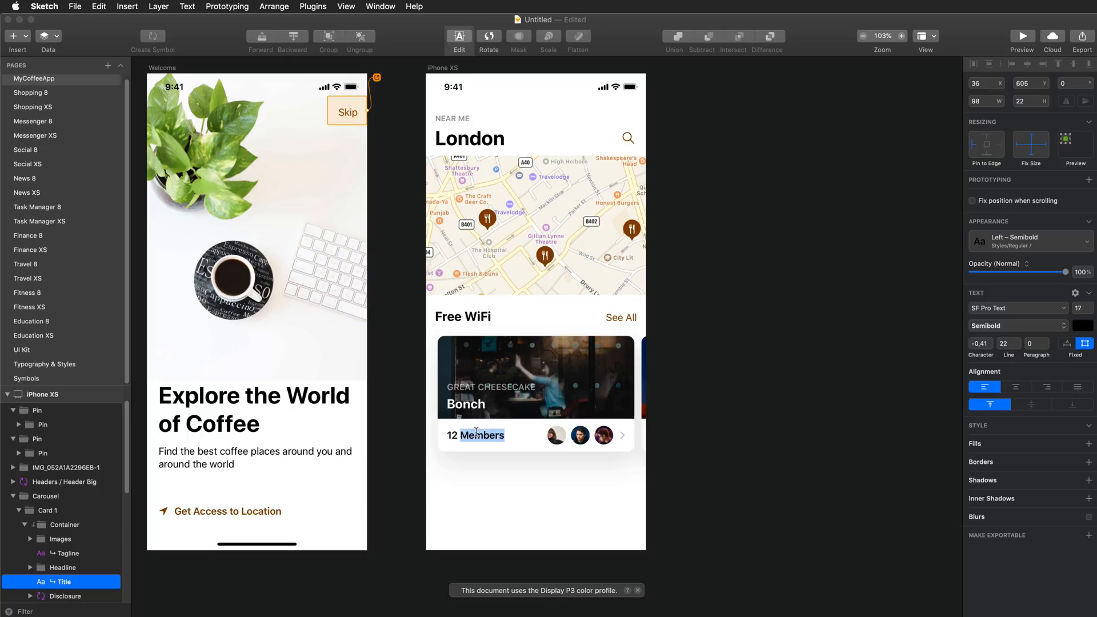
{"action": "type", "text": "like it"}
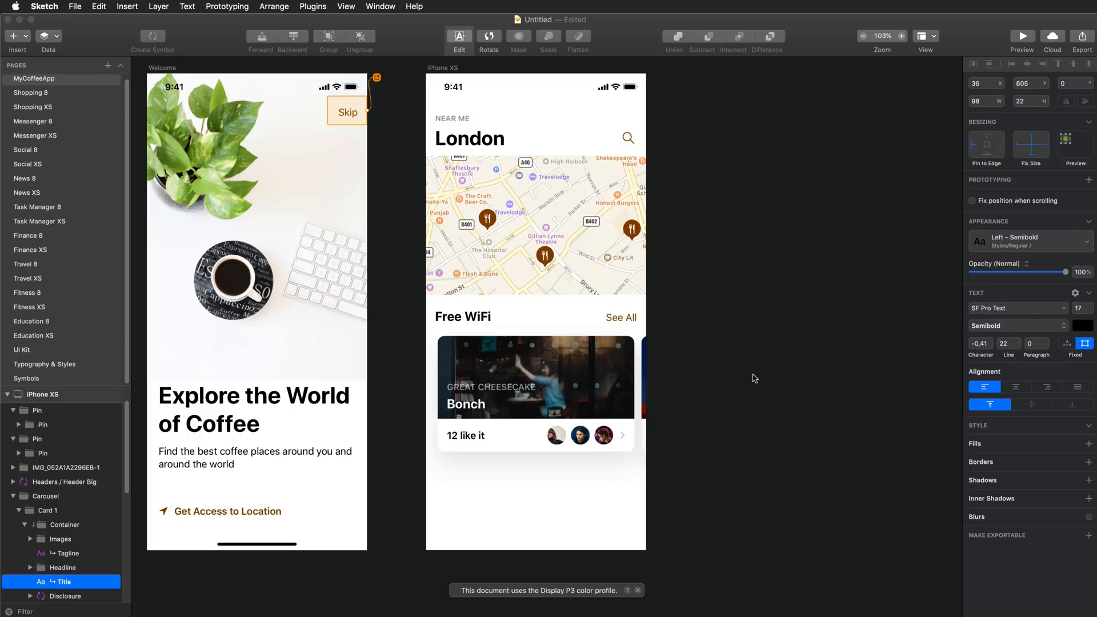
{"action": "key", "text": "Escape"}
{"action": "key", "text": "Escape"}
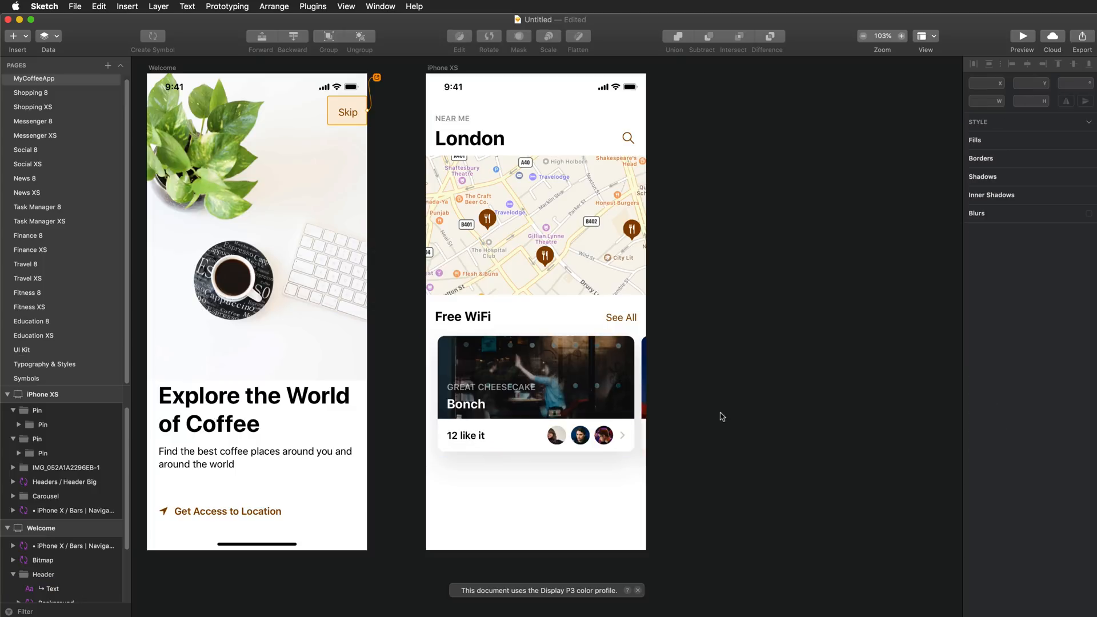
- Rename the iPhone XS artboard to "Near Me" and extend its height downward to about 1204
{"action": "scroll", "coordinate": [577, 309], "scroll_direction": "down", "scroll_amount": 5}
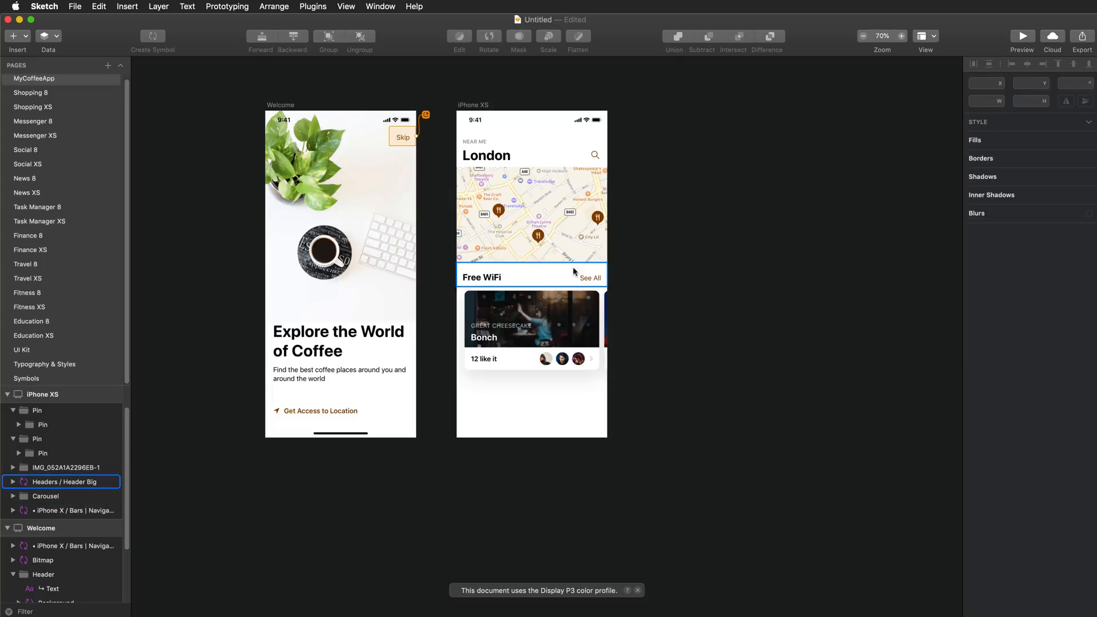
{"action": "left_click", "coordinate": [474, 105]}
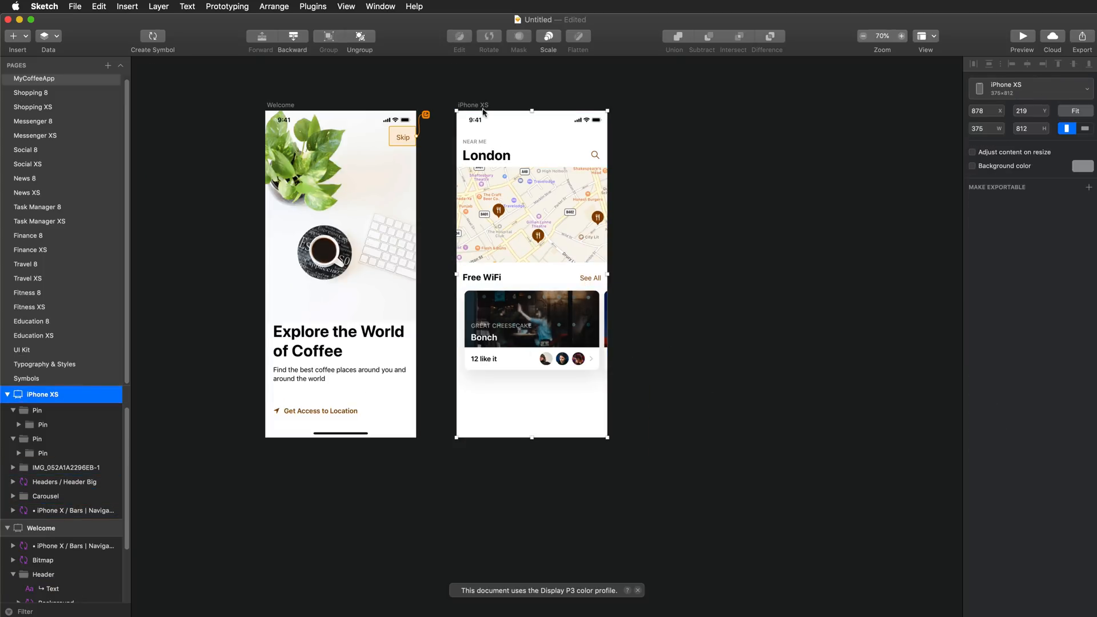
{"action": "double_click", "coordinate": [49, 399]}
{"action": "type", "text": "Near Me"}
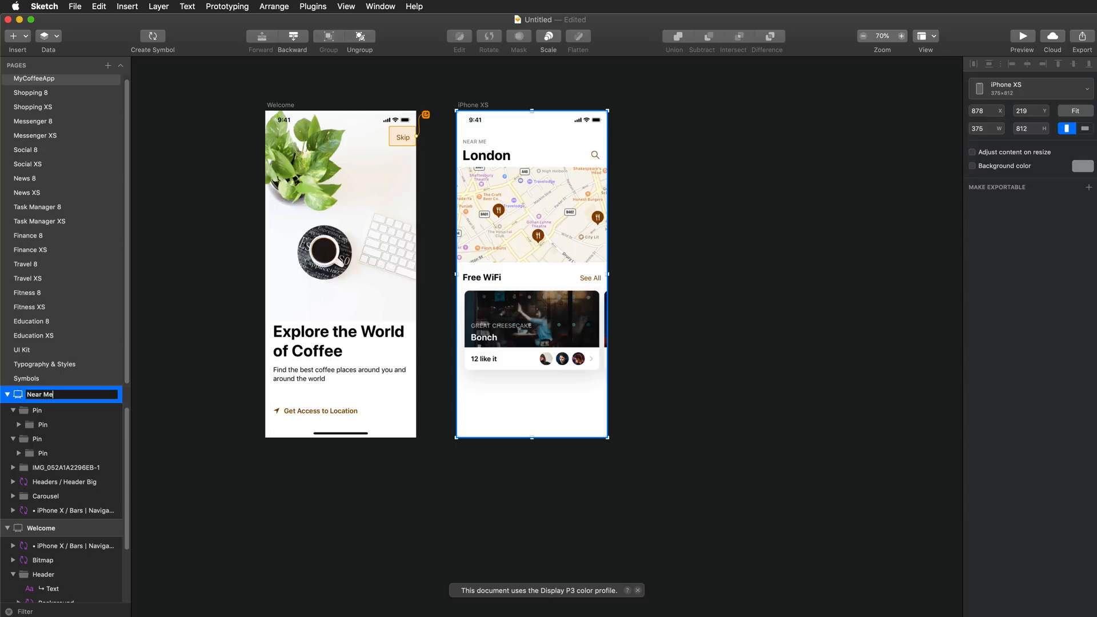
{"action": "key", "text": "Return"}
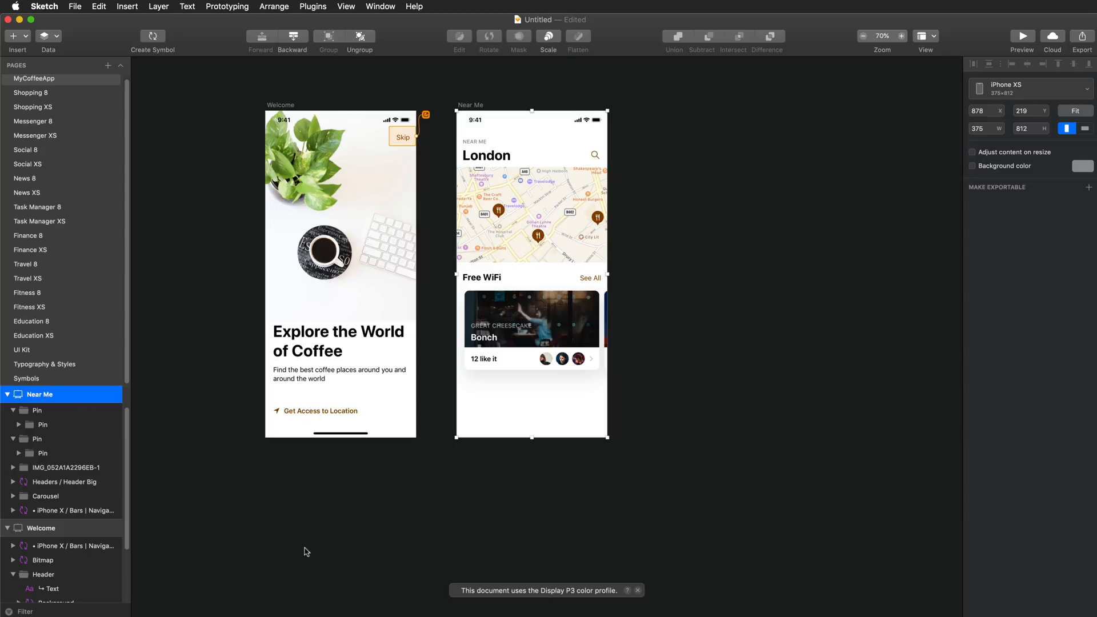
{"action": "left_click_drag", "start_coordinate": [532, 439], "coordinate": [534, 585]}
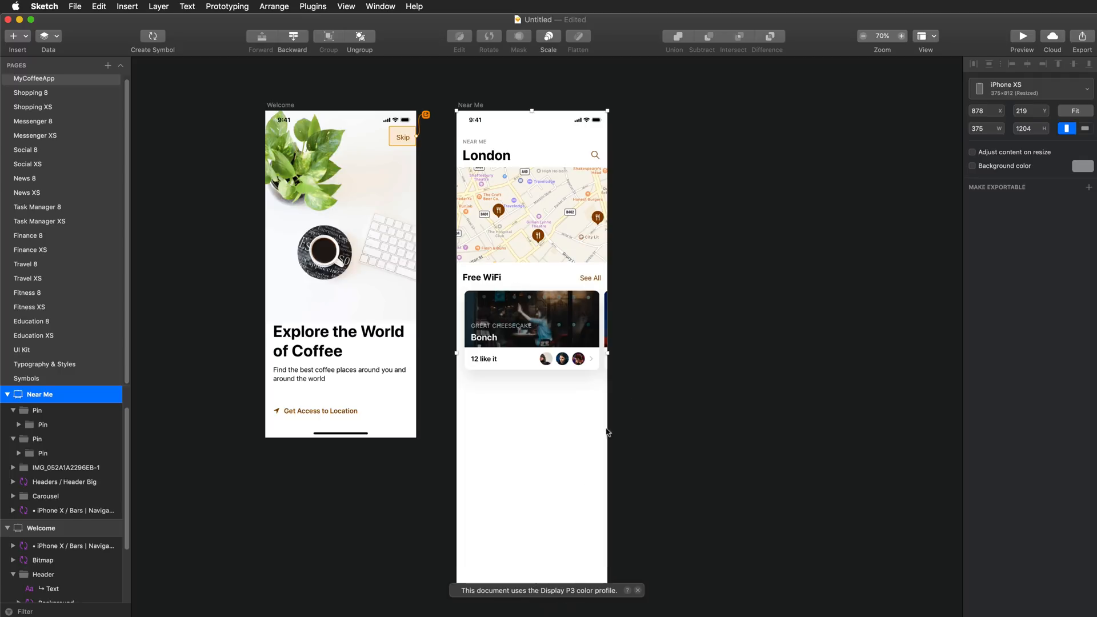
{"action": "left_click", "coordinate": [588, 478]}
- Duplicate the Free WiFi header together with its carousel and place the copies directly below the original section
{"action": "left_click", "coordinate": [482, 281]}
{"action": "left_click", "coordinate": [499, 311], "text": "shift"}
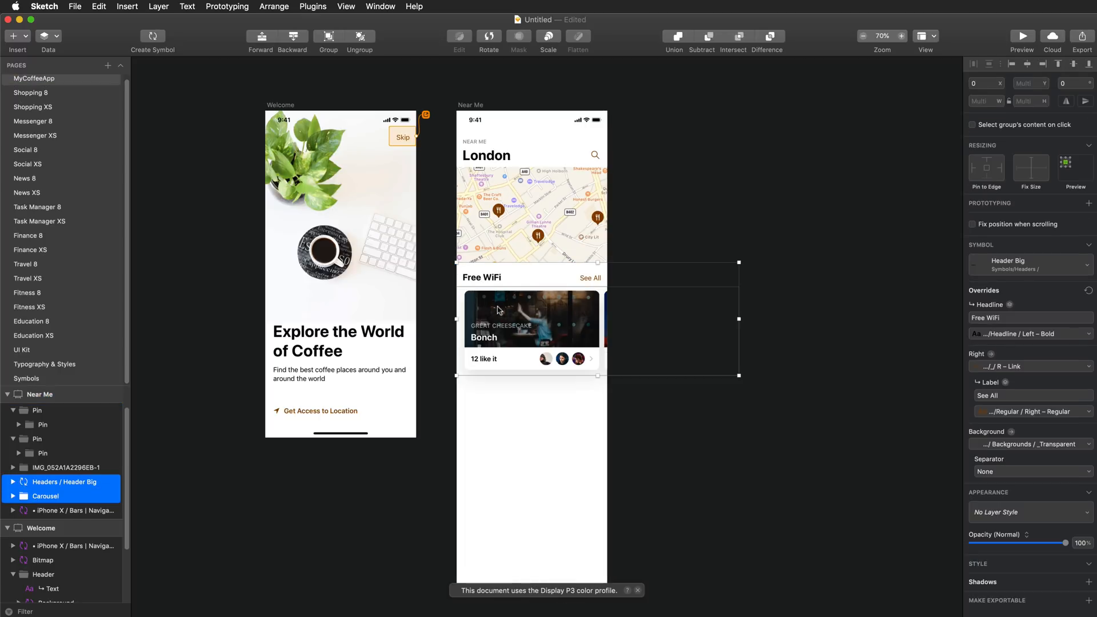
{"action": "key", "text": "super+d"}
{"action": "left_click_drag", "start_coordinate": [508, 276], "coordinate": [509, 390]}
{"action": "left_click", "coordinate": [652, 350]}
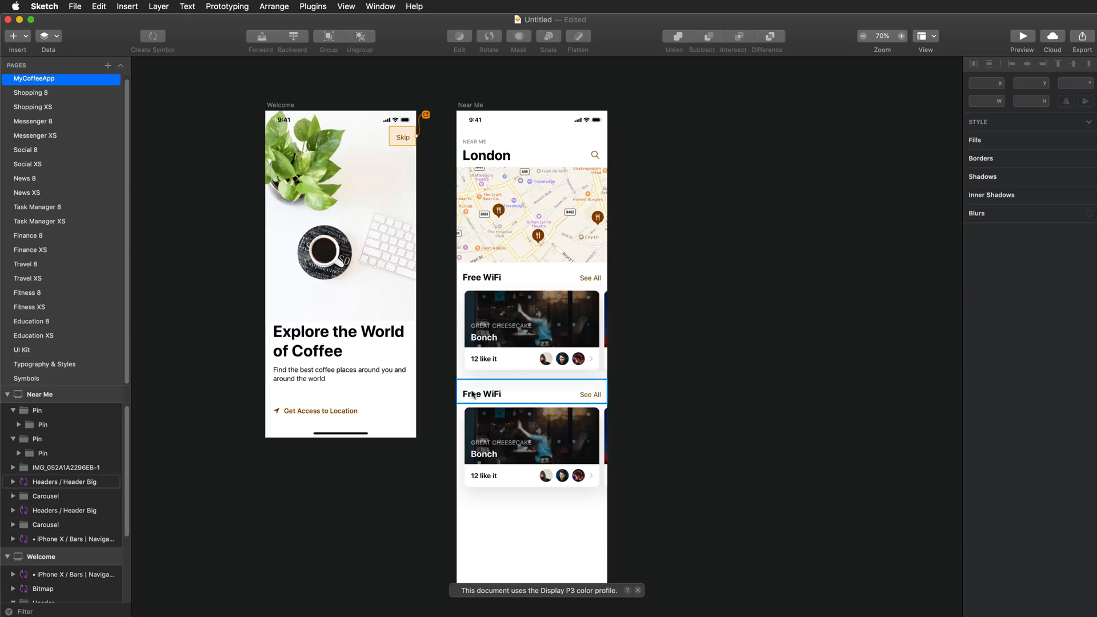
{"action": "scroll", "coordinate": [483, 383], "scroll_direction": "up", "scroll_amount": 5}
{"action": "scroll", "coordinate": [553, 337], "scroll_direction": "down", "scroll_amount": 3}
{"action": "left_click", "coordinate": [494, 358]}
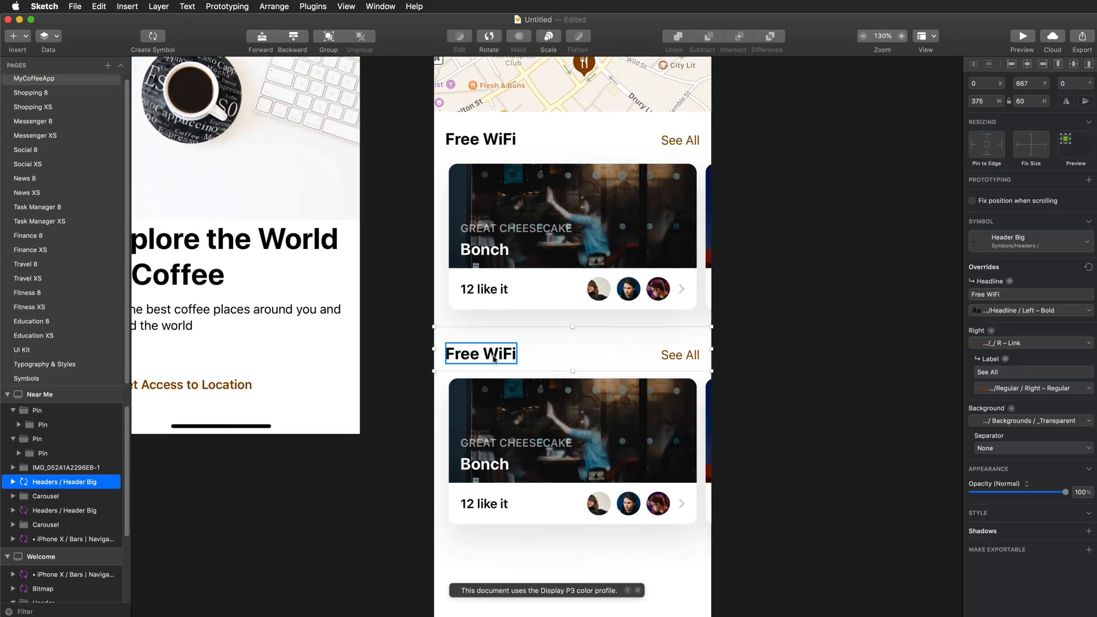
{"action": "double_click", "coordinate": [494, 358]}
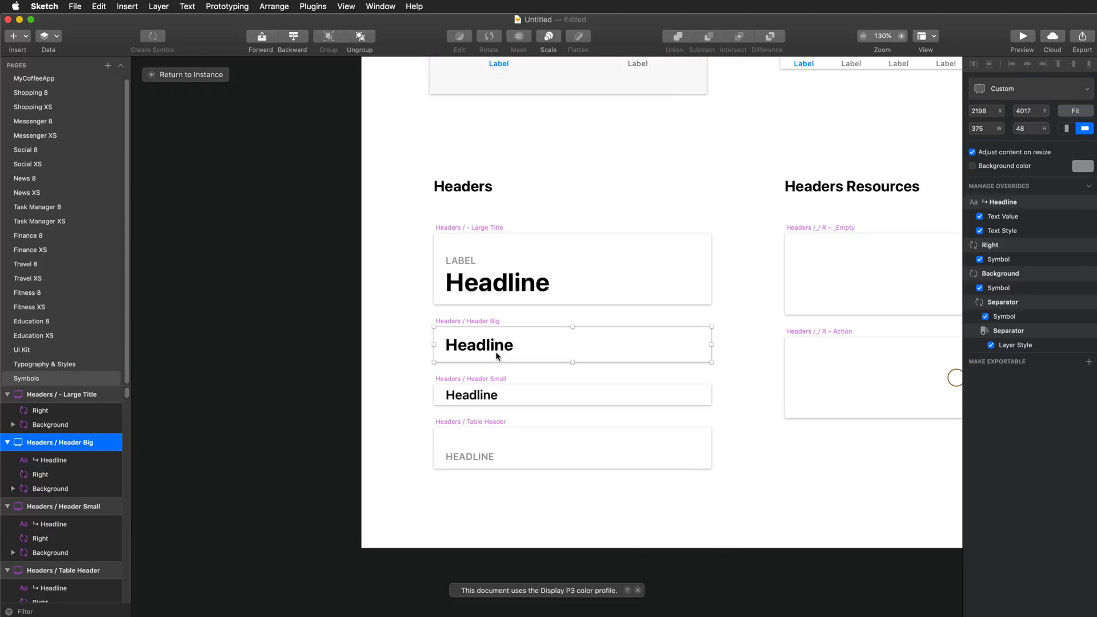
{"action": "left_click", "coordinate": [193, 75]}
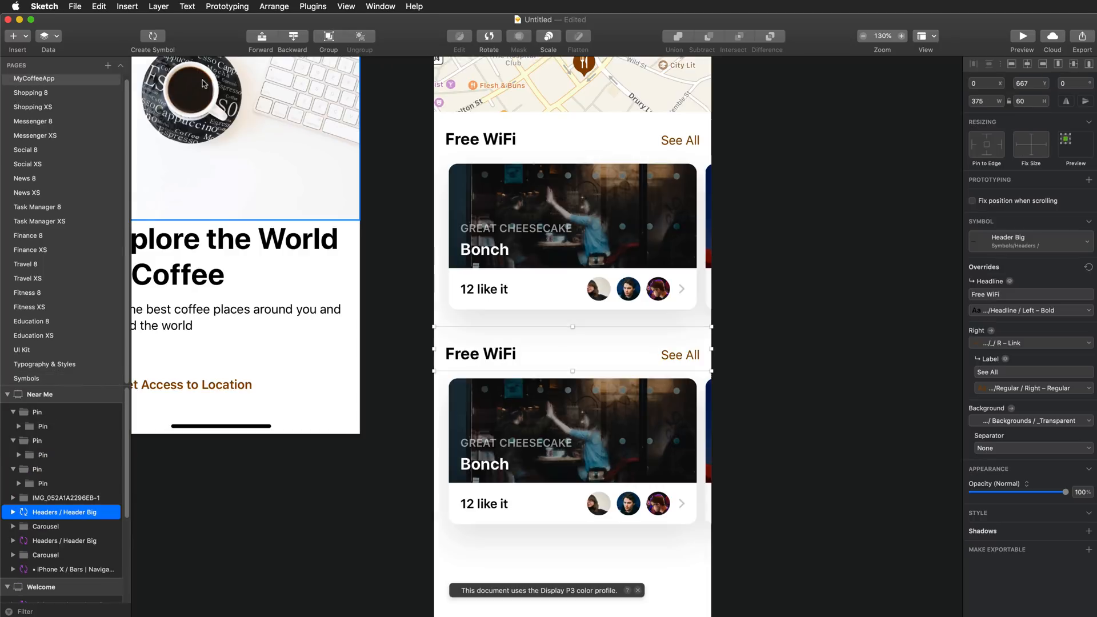
{"action": "left_click", "coordinate": [502, 355]}
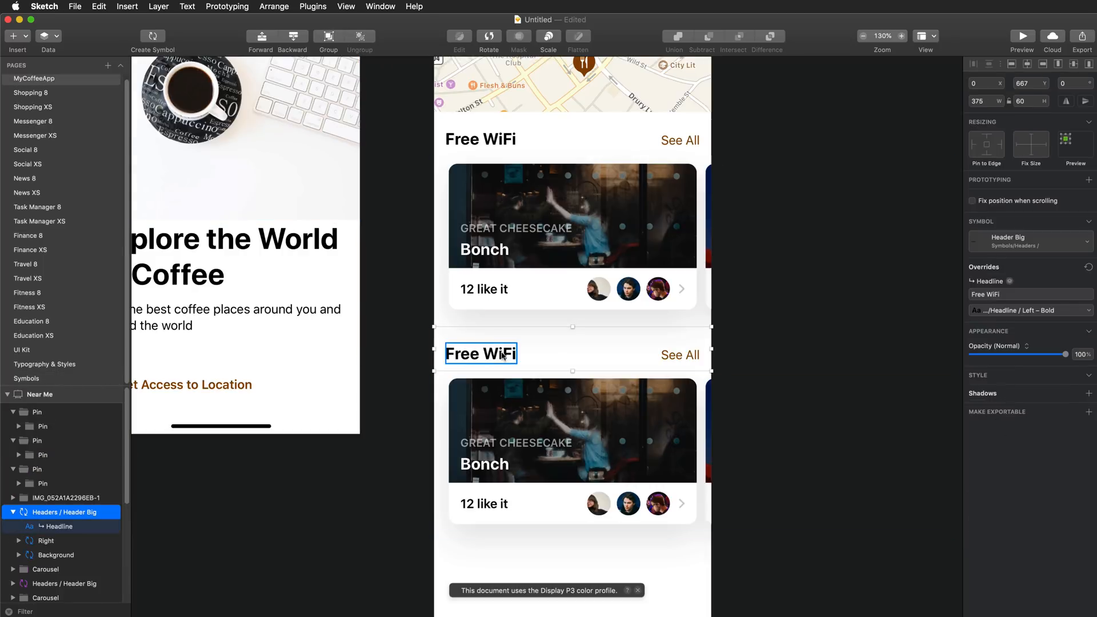
{"action": "double_click", "coordinate": [502, 354]}
{"action": "left_click", "coordinate": [222, 77]}
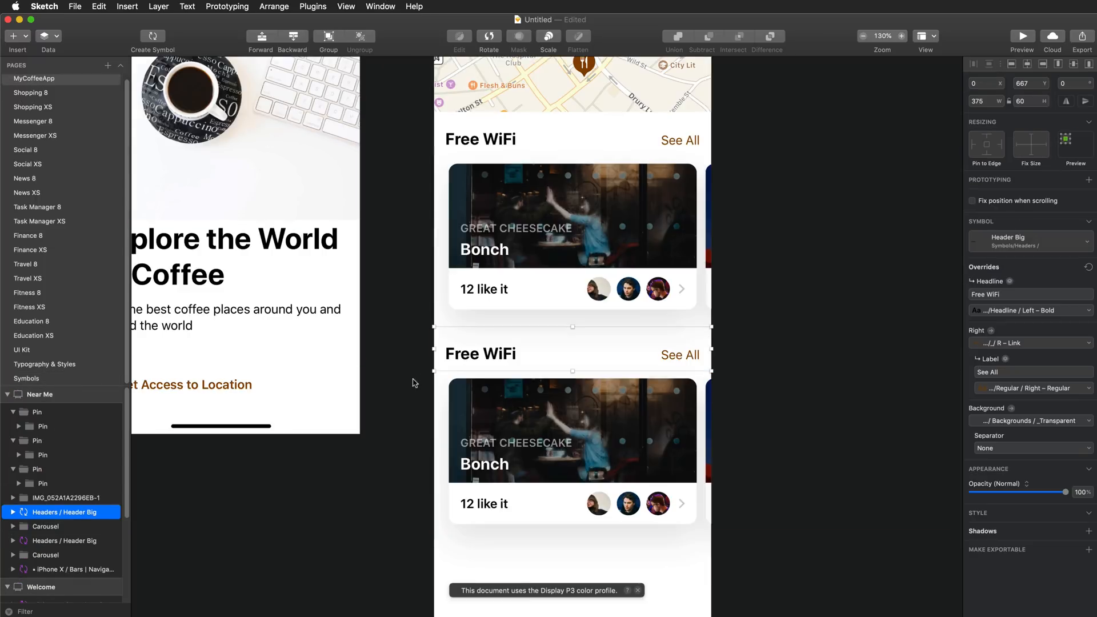
{"action": "left_click", "coordinate": [505, 355]}
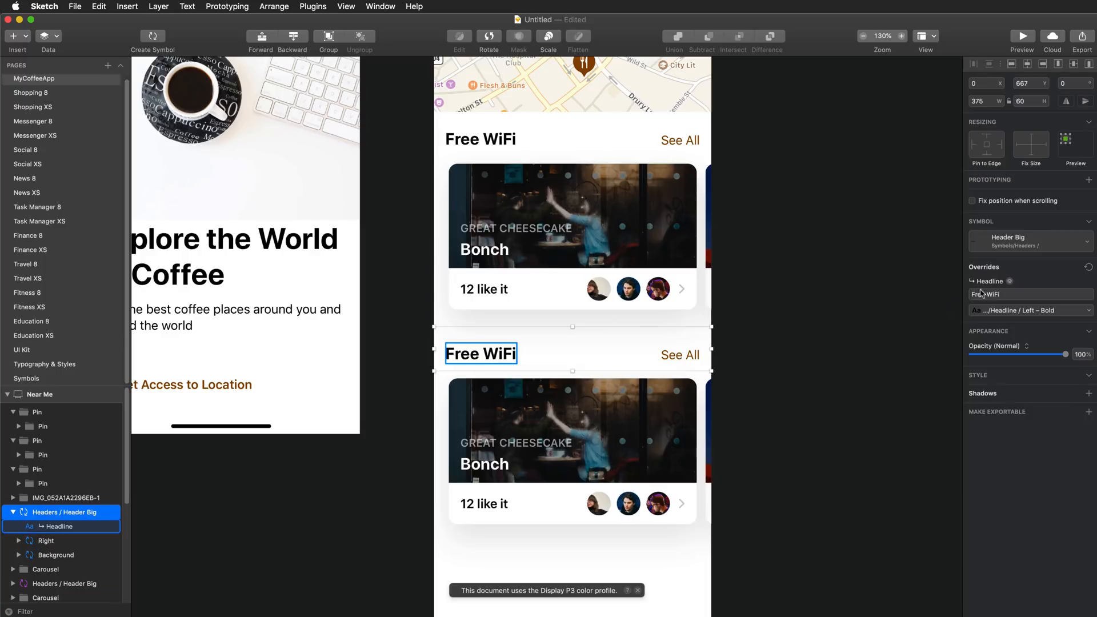
{"action": "key", "text": "Escape"}
{"action": "left_click", "coordinate": [542, 359]}
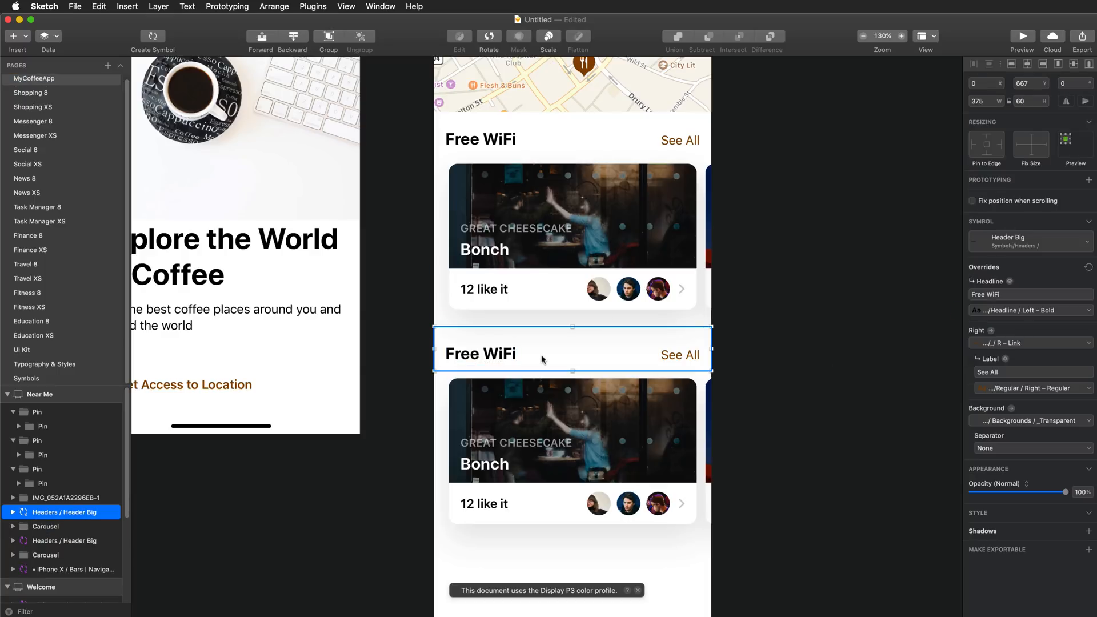
{"action": "key", "text": "Escape"}
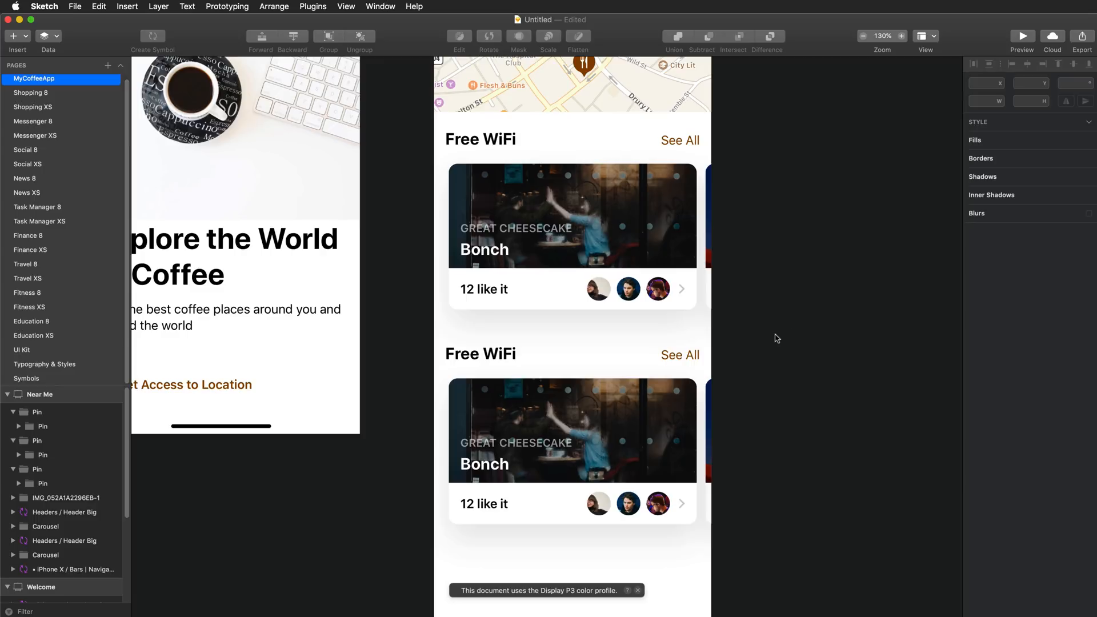
- Override the headline text of the duplicated lower Free WiFi header with "Best Lunch"
{"action": "left_click", "coordinate": [526, 356]}
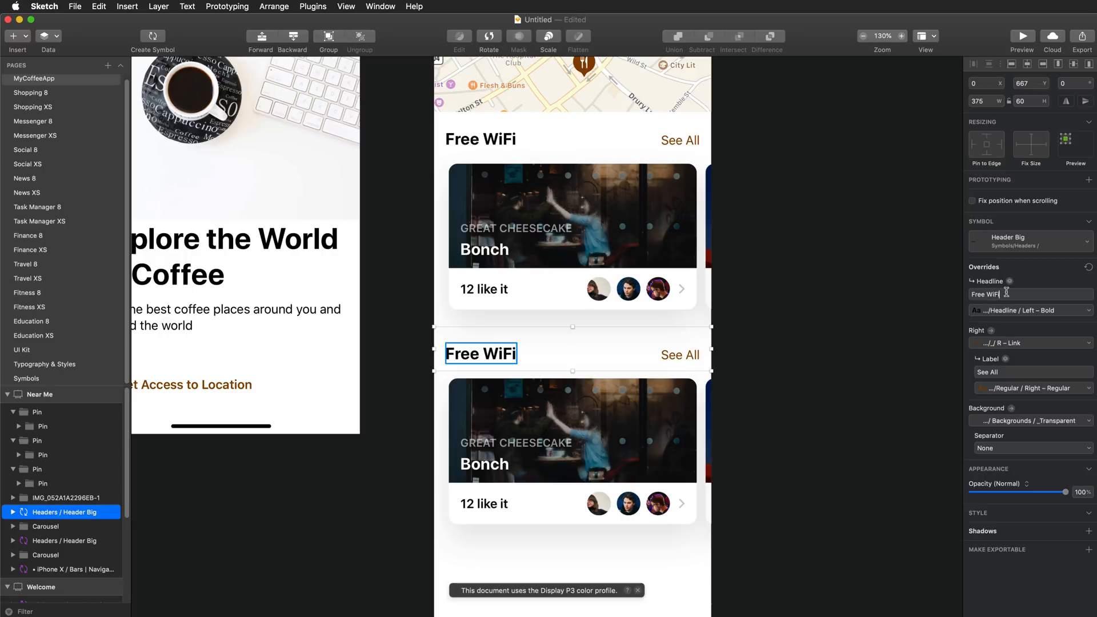
{"action": "left_click", "coordinate": [981, 294]}
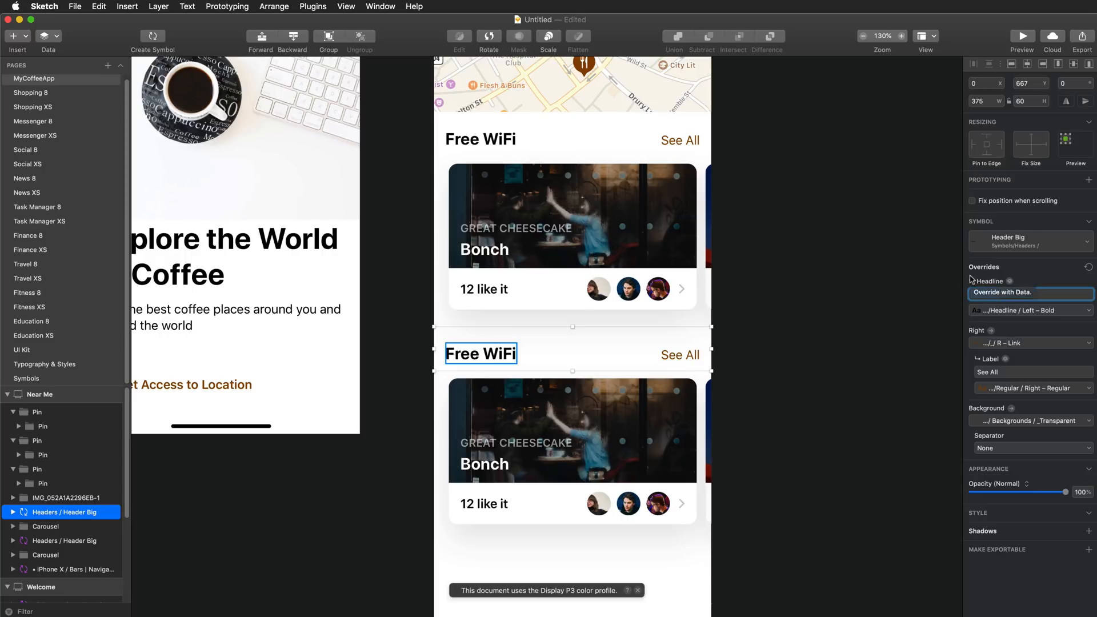
{"action": "type", "text": "Best Lunch"}
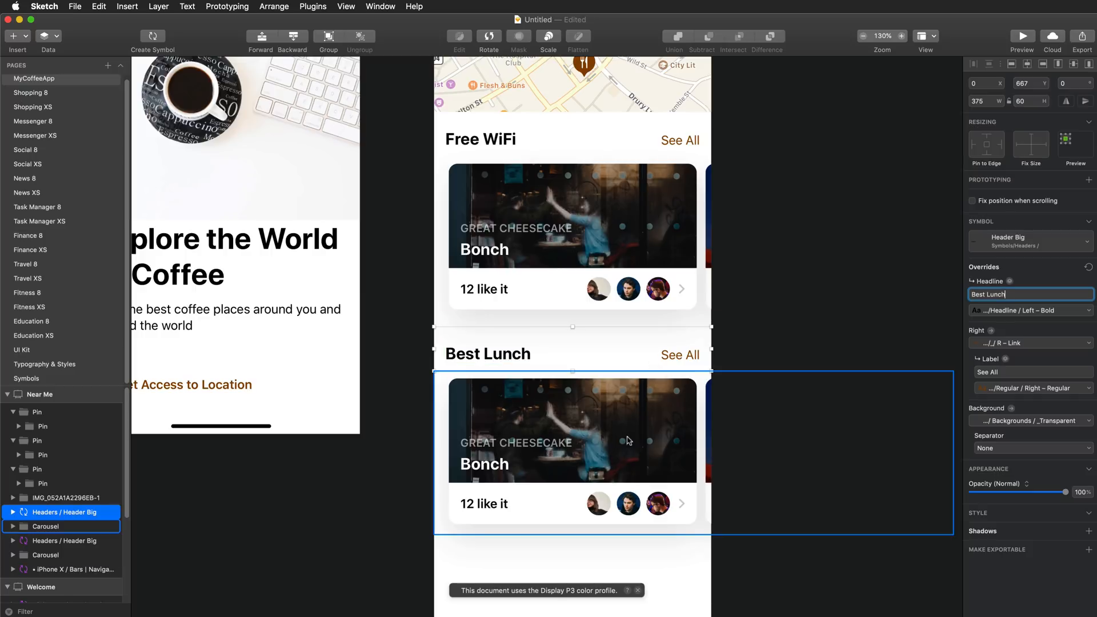
- Replace the Best Lunch card's photo using an Unsplash search for "Coffee shop", repeating the search to fetch a different image
{"action": "left_click", "coordinate": [567, 417]}
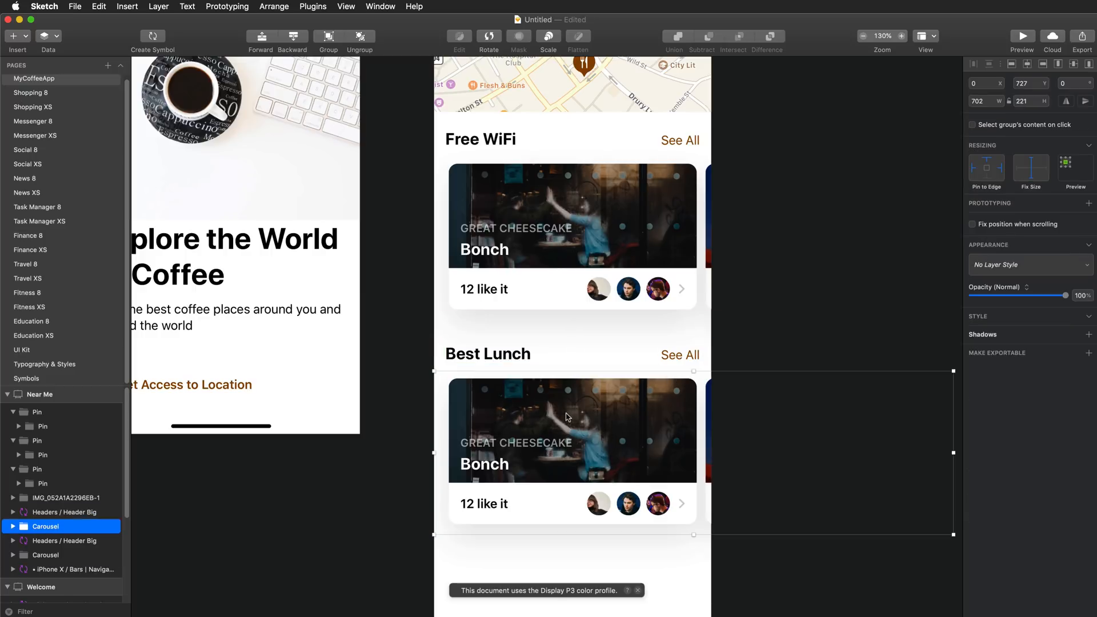
{"action": "left_click", "coordinate": [622, 400], "text": "super"}
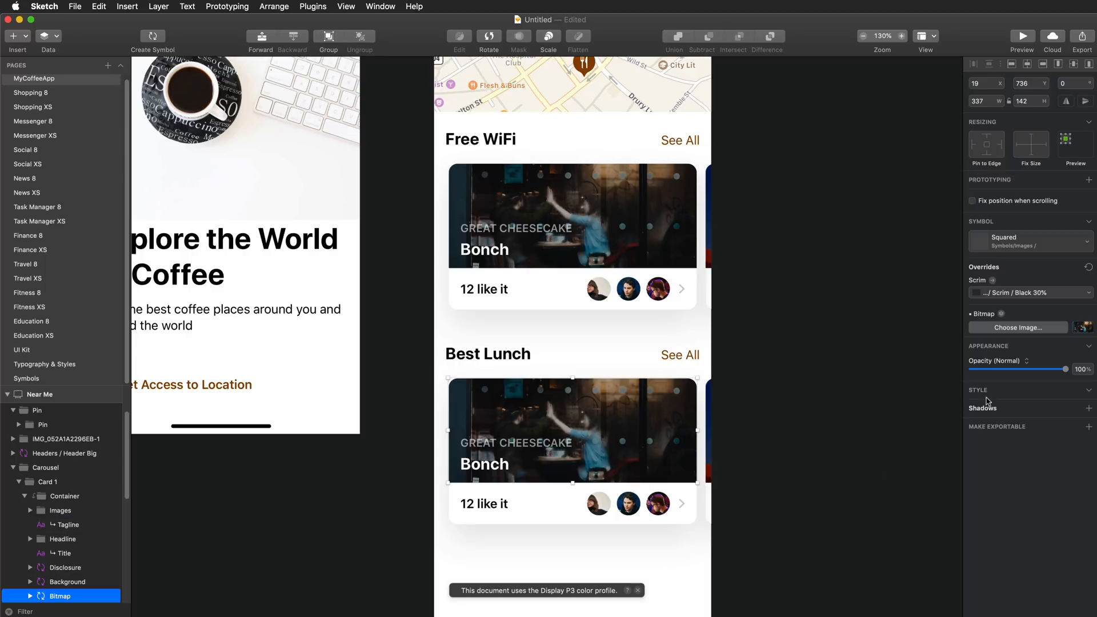
{"action": "left_click", "coordinate": [1002, 314]}
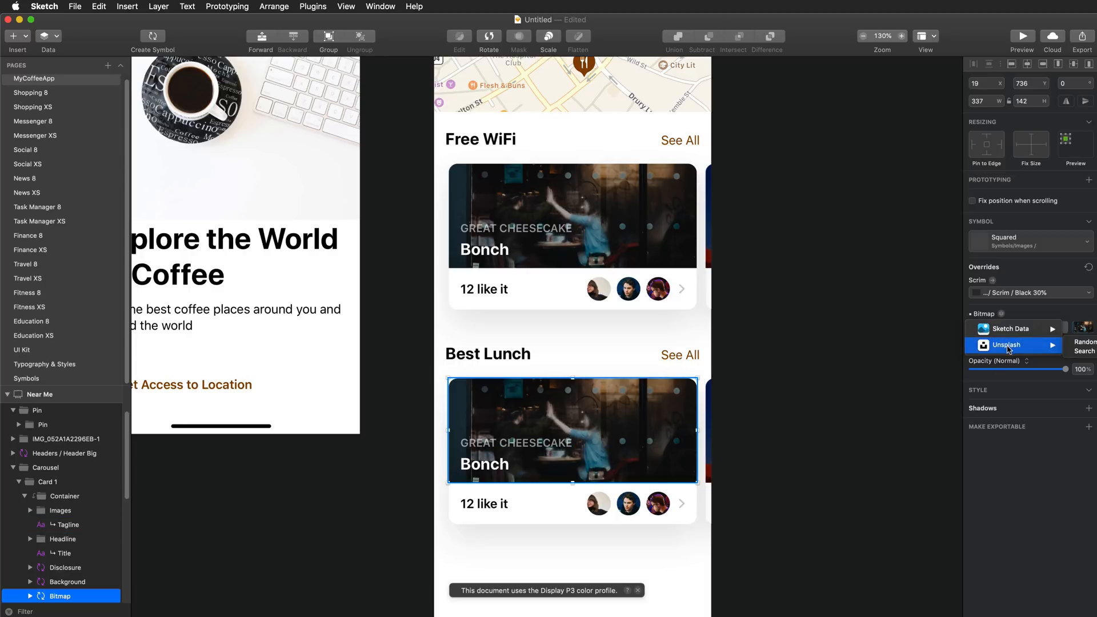
{"action": "left_click", "coordinate": [1081, 351]}
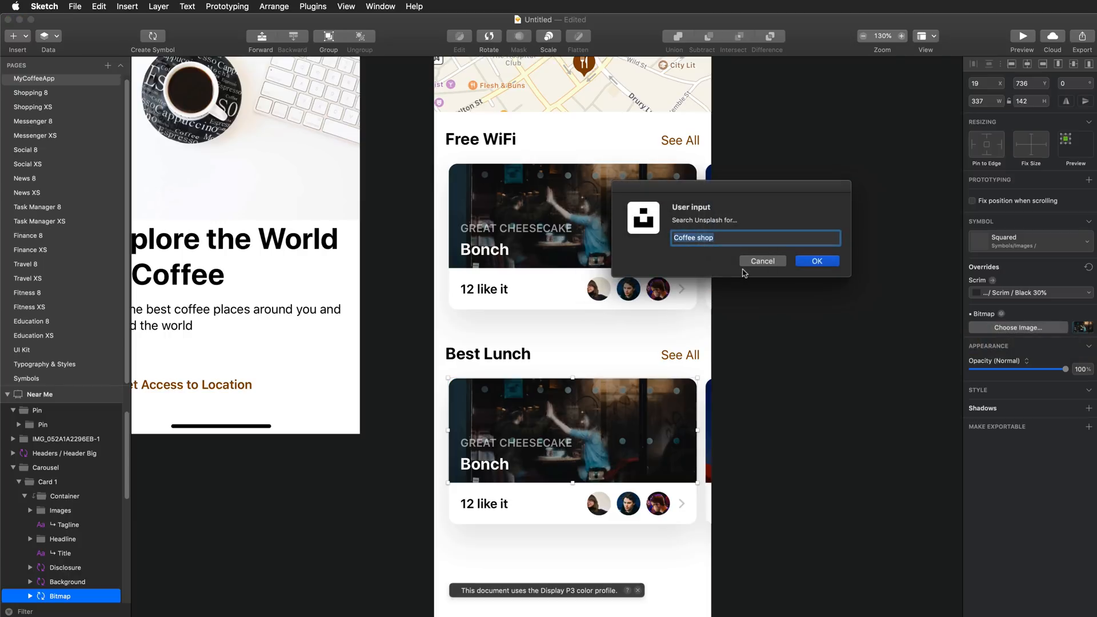
{"action": "key", "text": "Return"}
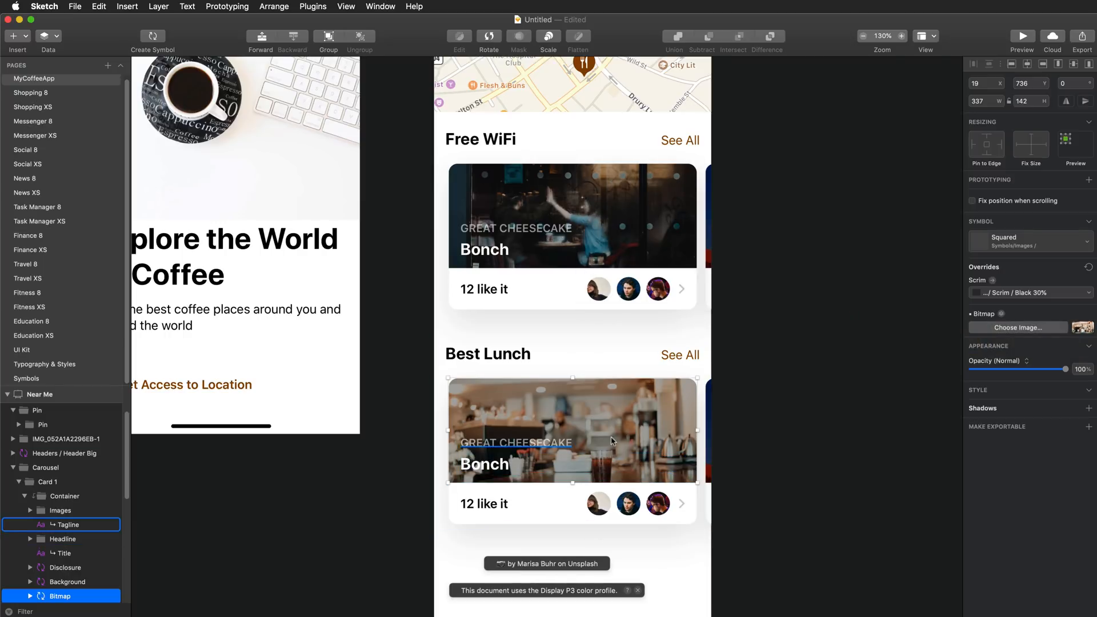
{"action": "left_click", "coordinate": [1011, 328]}
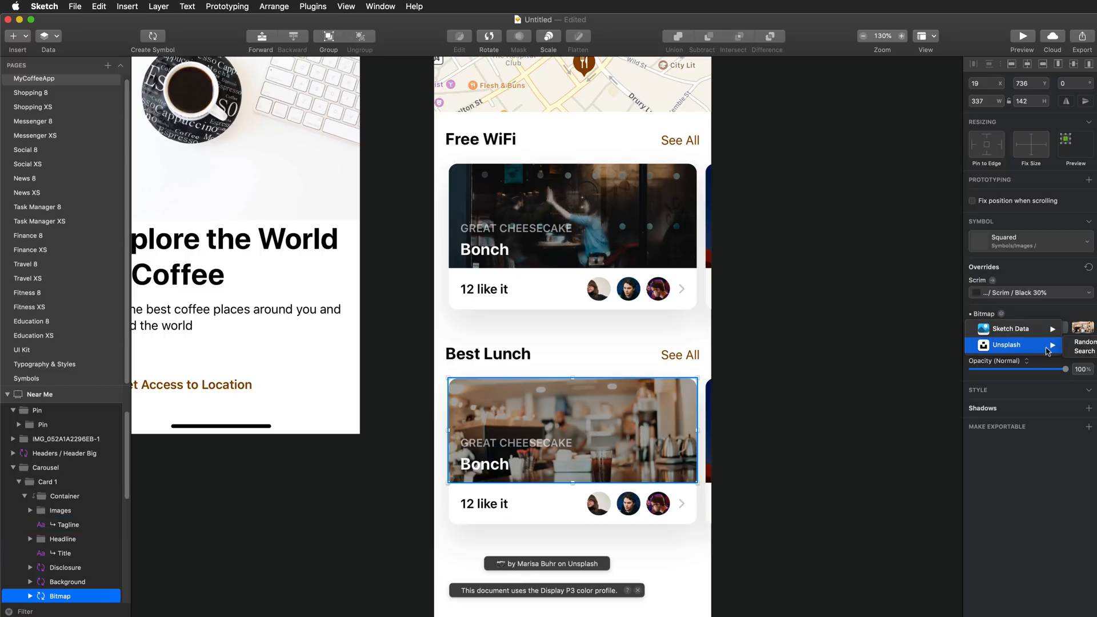
{"action": "left_click", "coordinate": [1079, 351]}
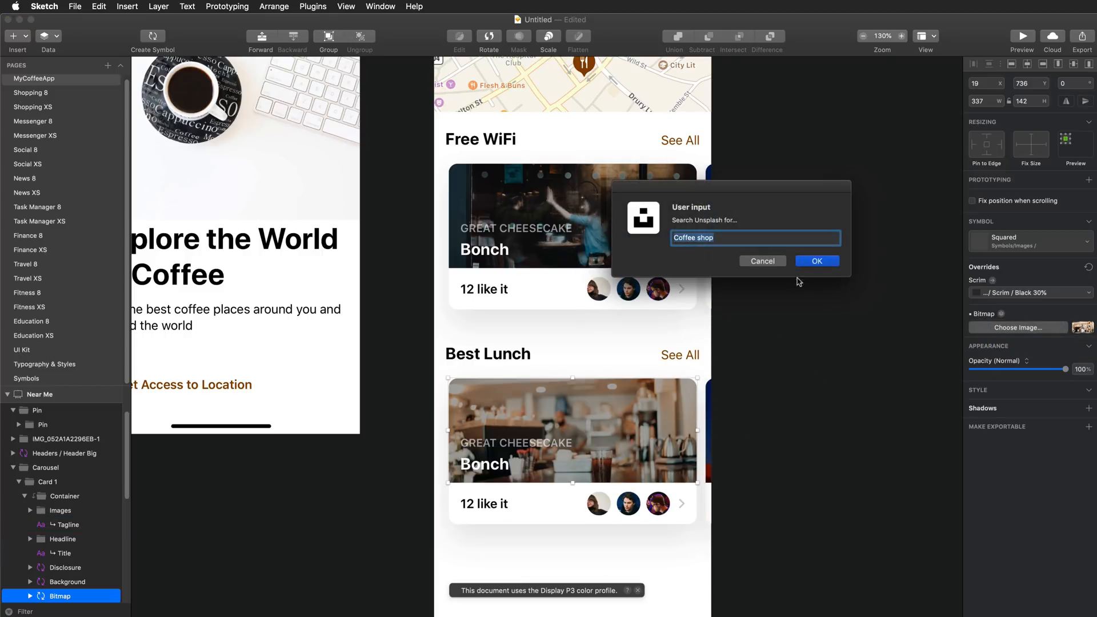
{"action": "left_click", "coordinate": [814, 261]}
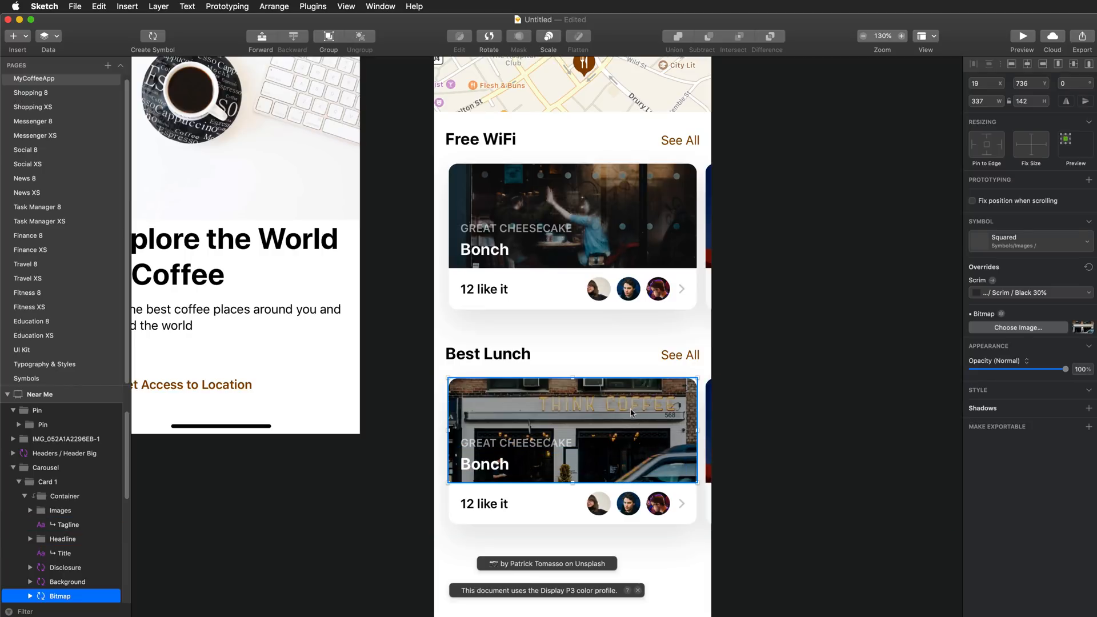
- Change the headline on the Best Lunch card to "Think Coffee"
{"action": "left_click", "coordinate": [486, 469]}
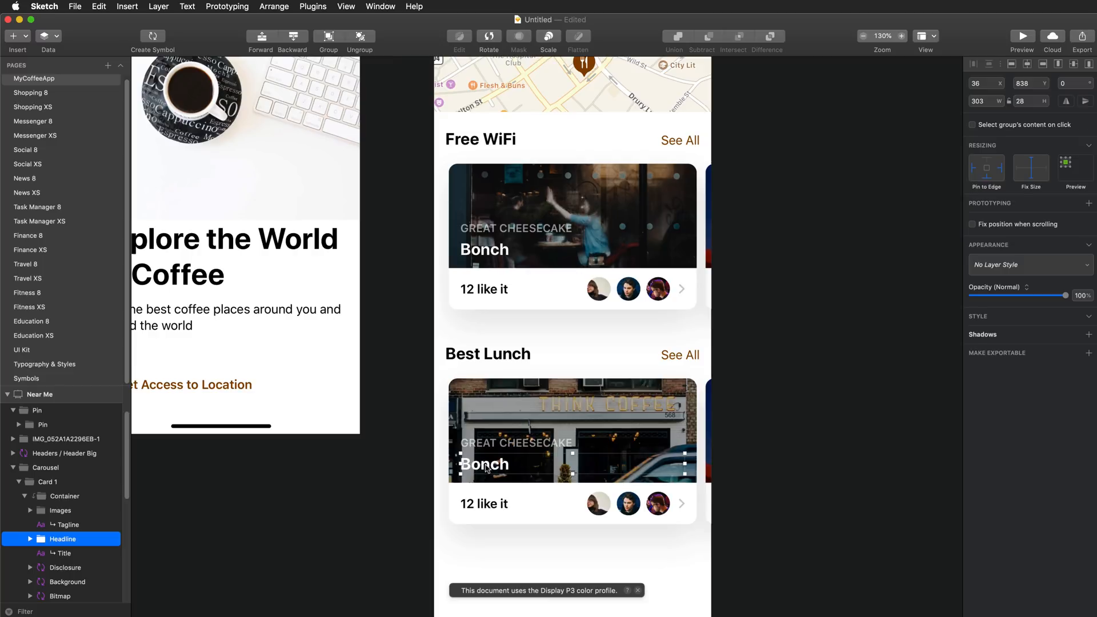
{"action": "double_click", "coordinate": [486, 468]}
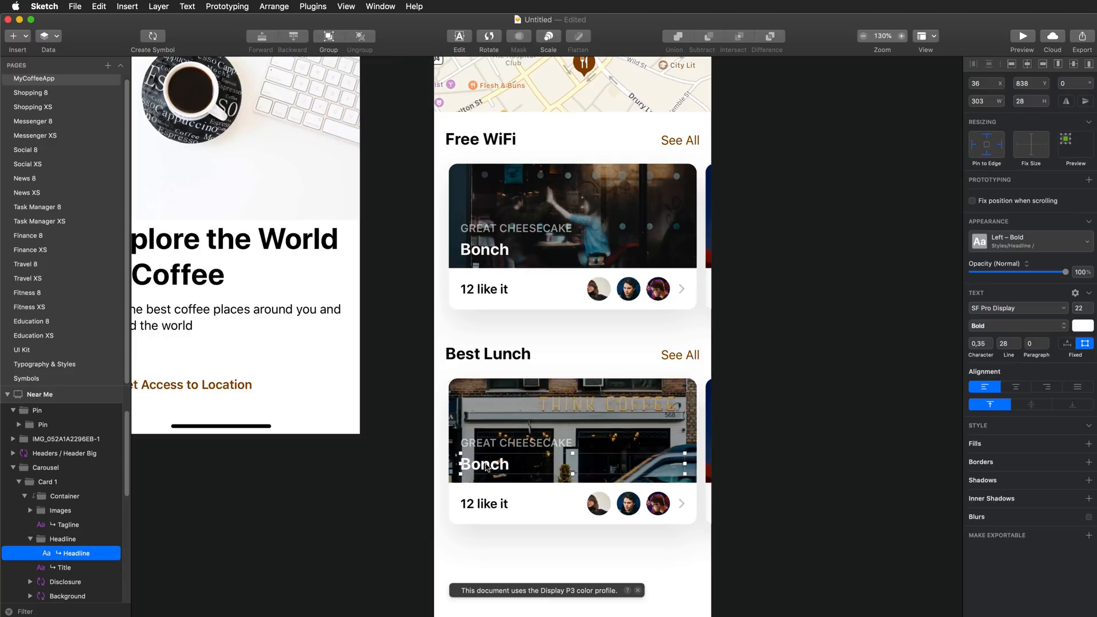
{"action": "double_click", "coordinate": [487, 467]}
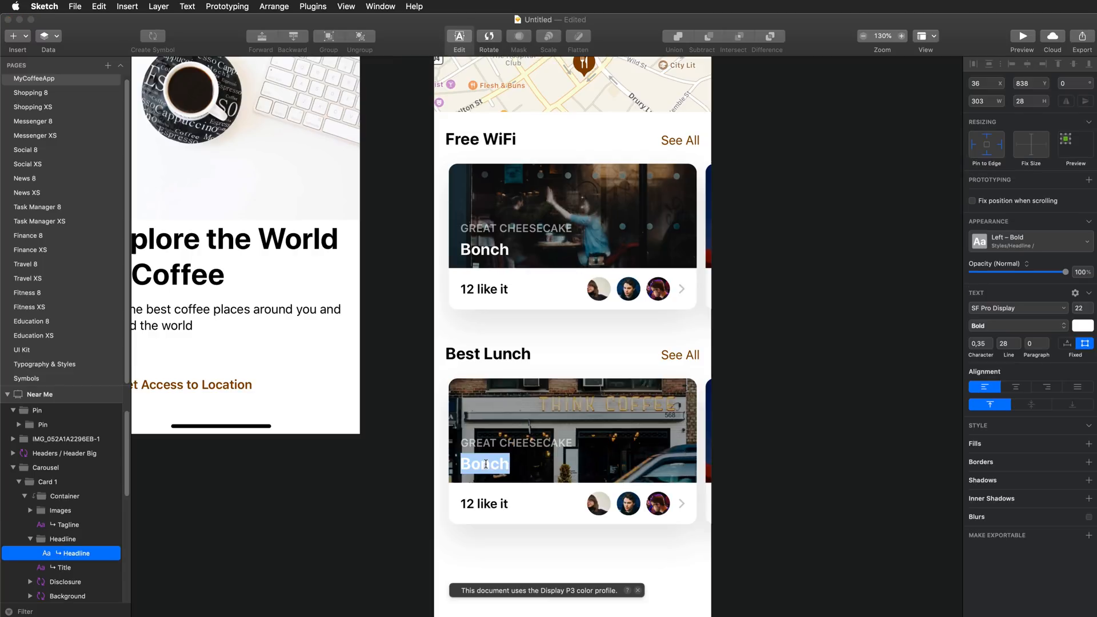
{"action": "type", "text": "Think Coffee"}
- Change the tagline on the Best Lunch card to "GREAT ATMOSPHERE"
{"action": "left_click", "coordinate": [486, 441]}
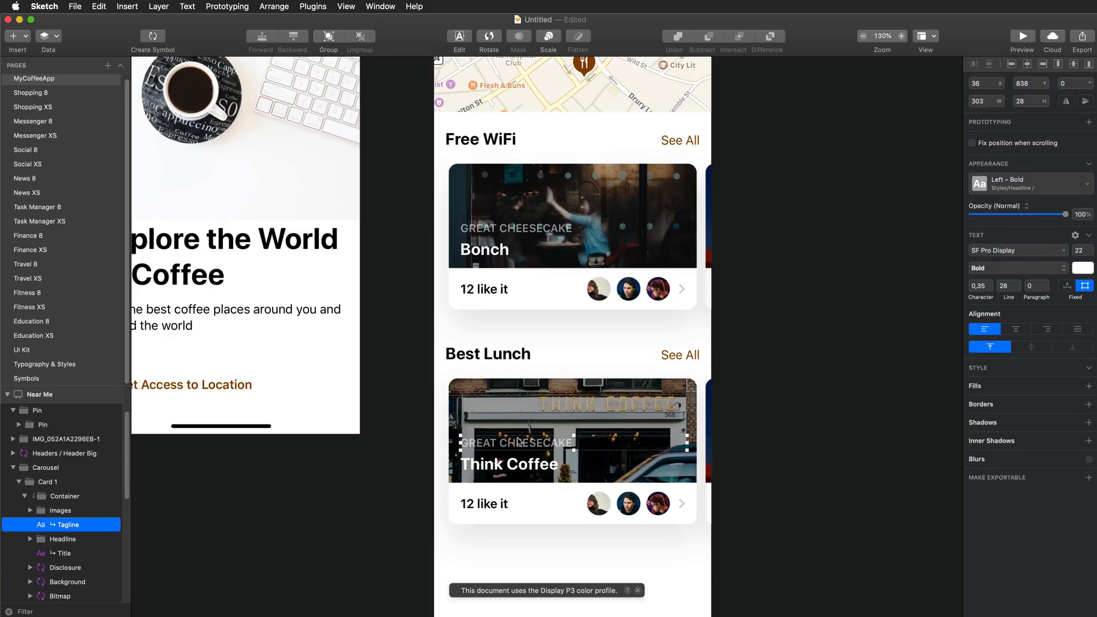
{"action": "double_click", "coordinate": [532, 444]}
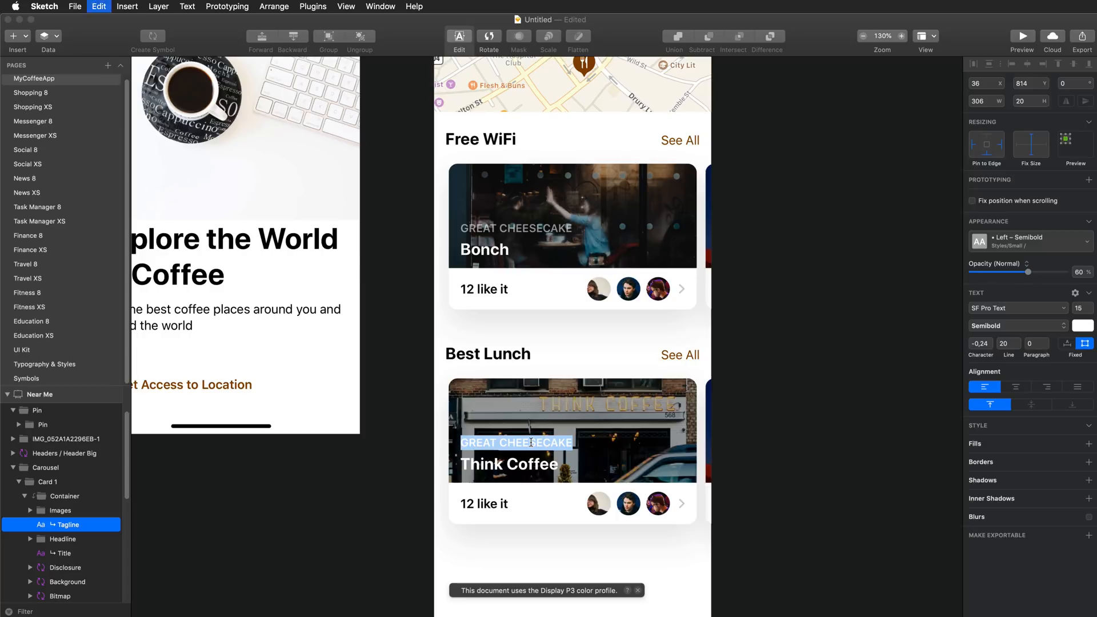
{"action": "type", "text": "GR"}
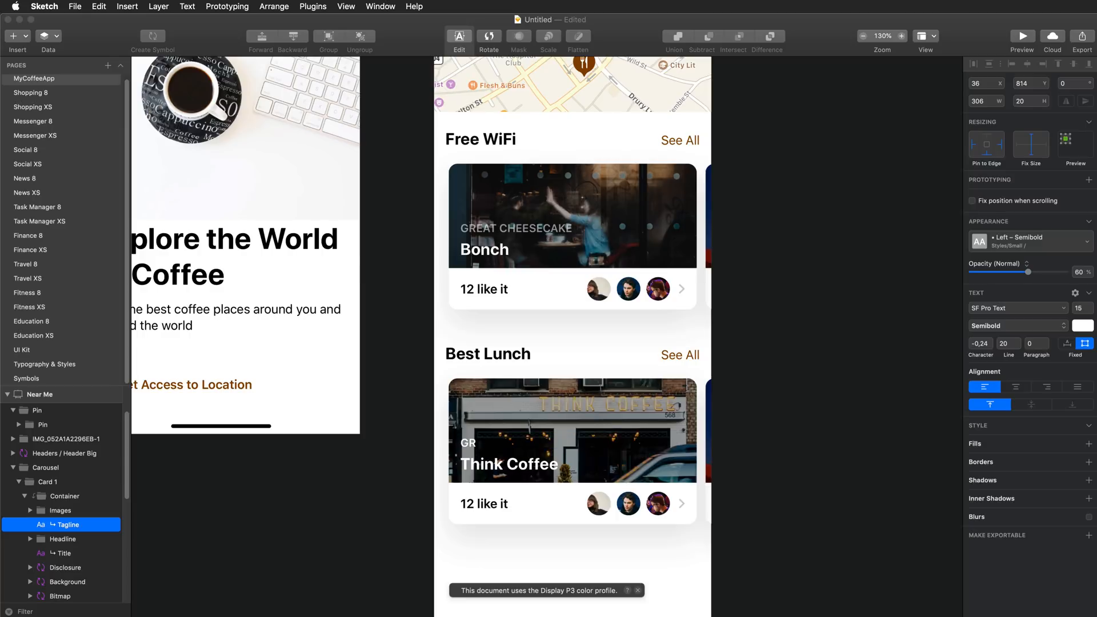
{"action": "type", "text": "EAT ATMOSPHERE"}
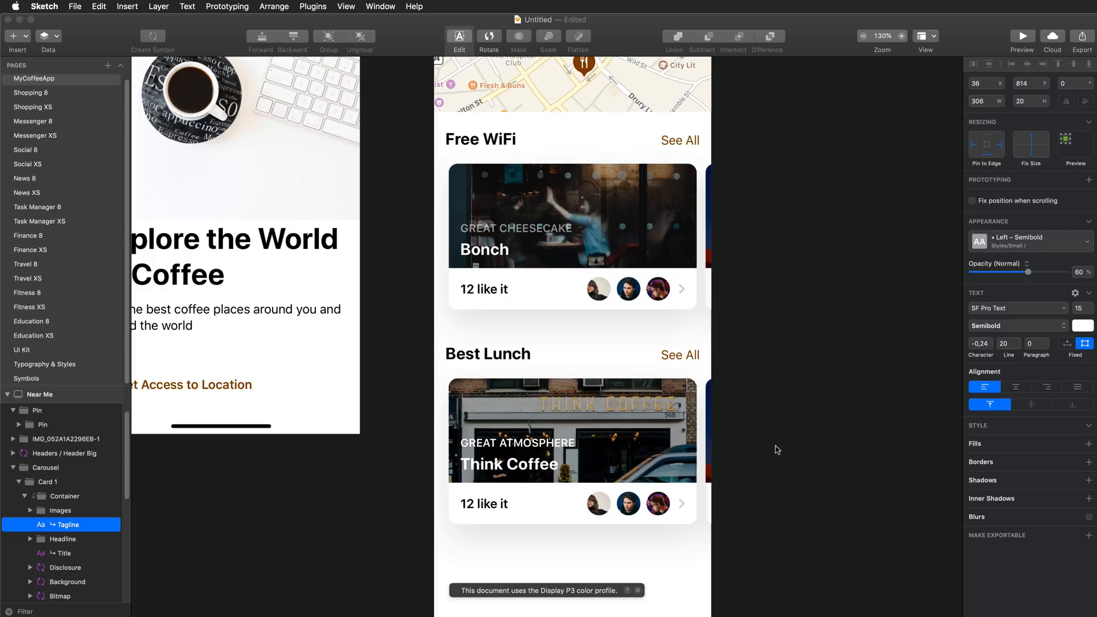
{"action": "key", "text": "Escape"}
- Change the like count text on the Think Coffee card to "15 like it"
{"action": "left_click", "coordinate": [485, 504]}
{"action": "double_click", "coordinate": [485, 503]}
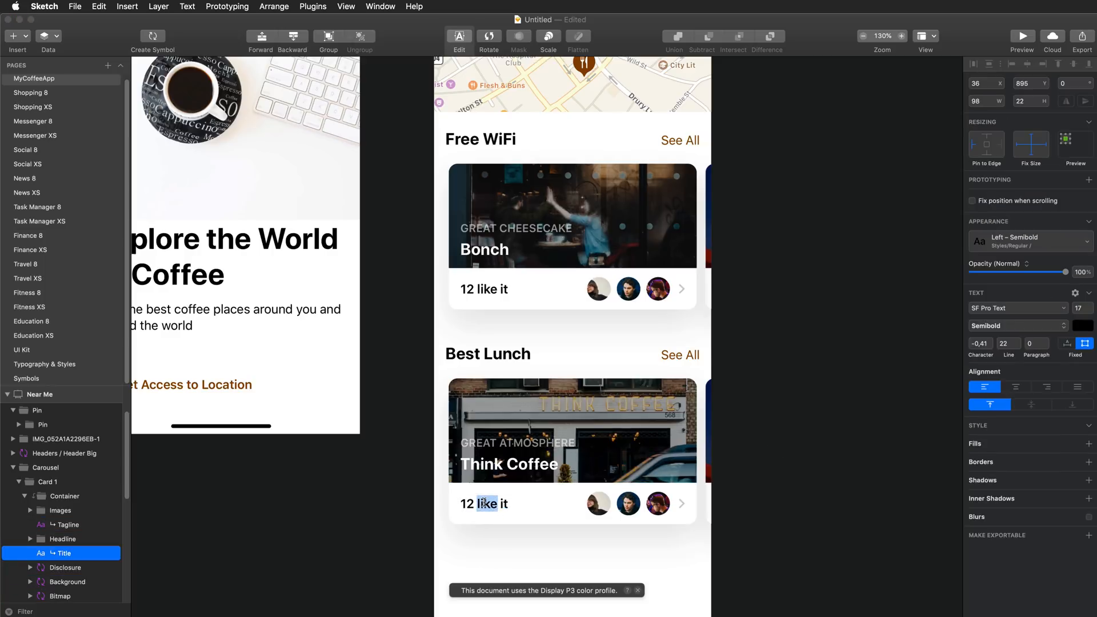
{"action": "left_click", "coordinate": [474, 504]}
{"action": "key", "text": "BackSpace"}
{"action": "type", "text": "5"}
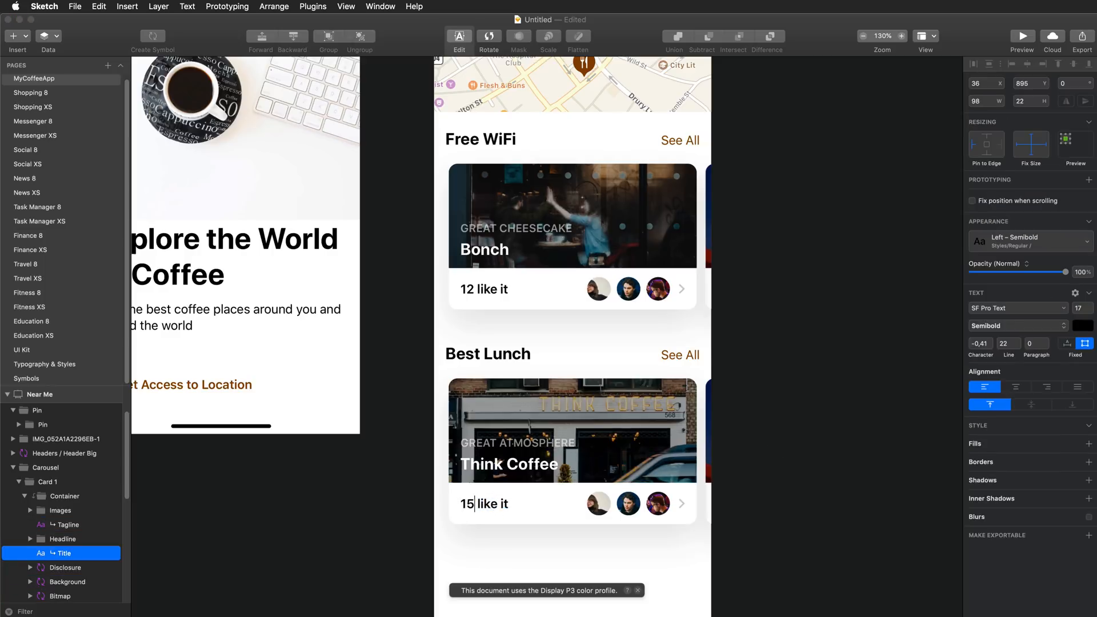
{"action": "key", "text": "Escape"}
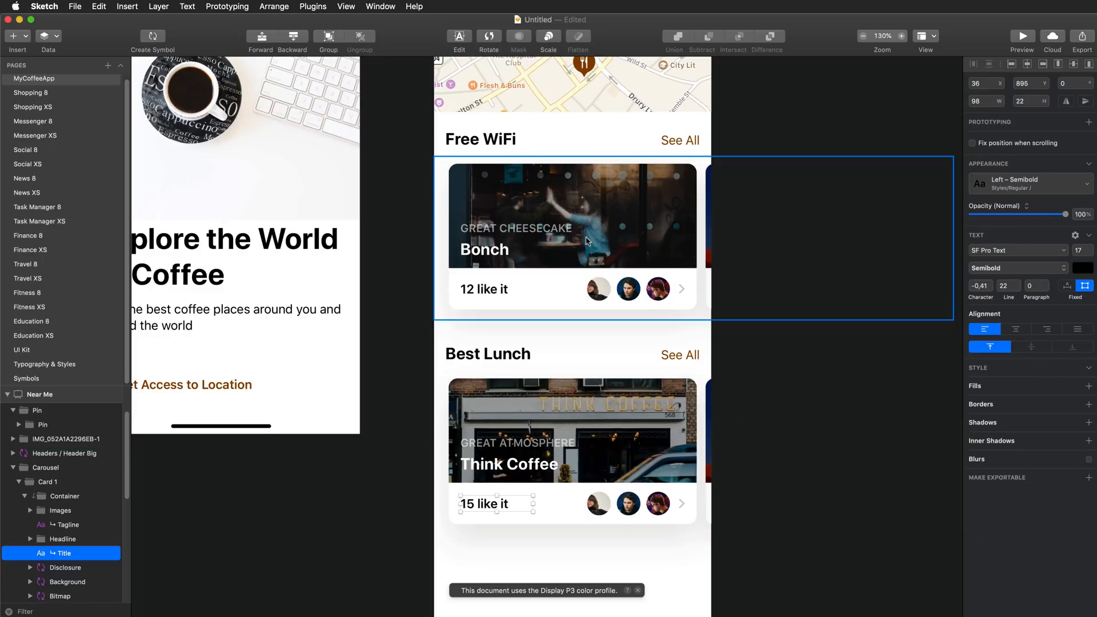
- Review the Near Me artboard as a whole alongside the Welcome artboard
{"action": "scroll", "coordinate": [580, 263], "scroll_direction": "down", "scroll_amount": 6}
{"action": "scroll", "coordinate": [578, 272], "scroll_direction": "up", "scroll_amount": 3}
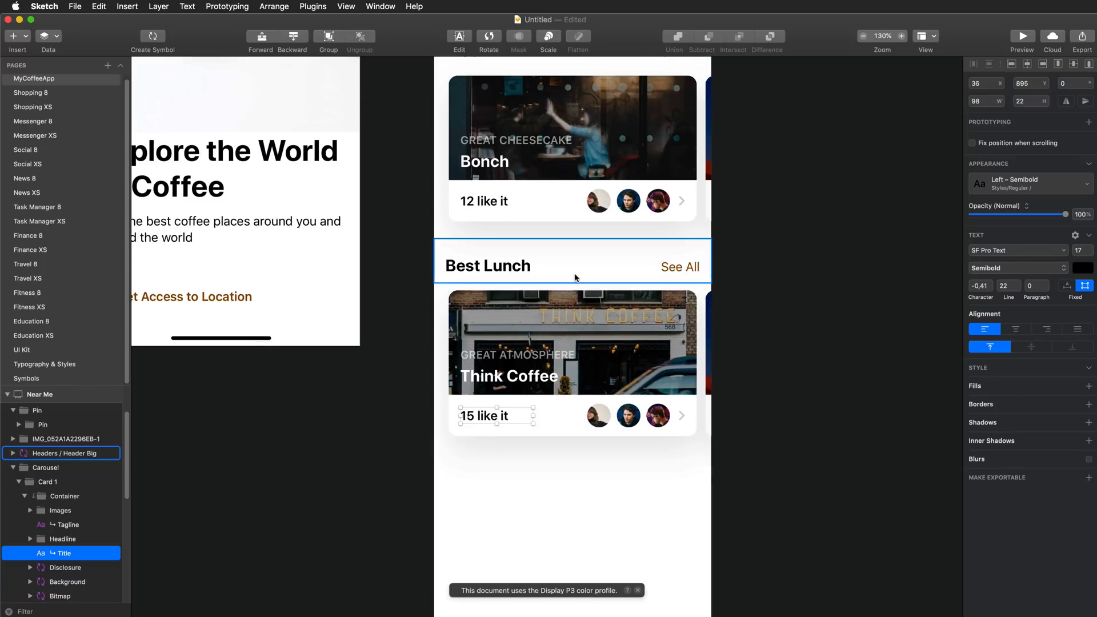
{"action": "key", "text": "super+0"}
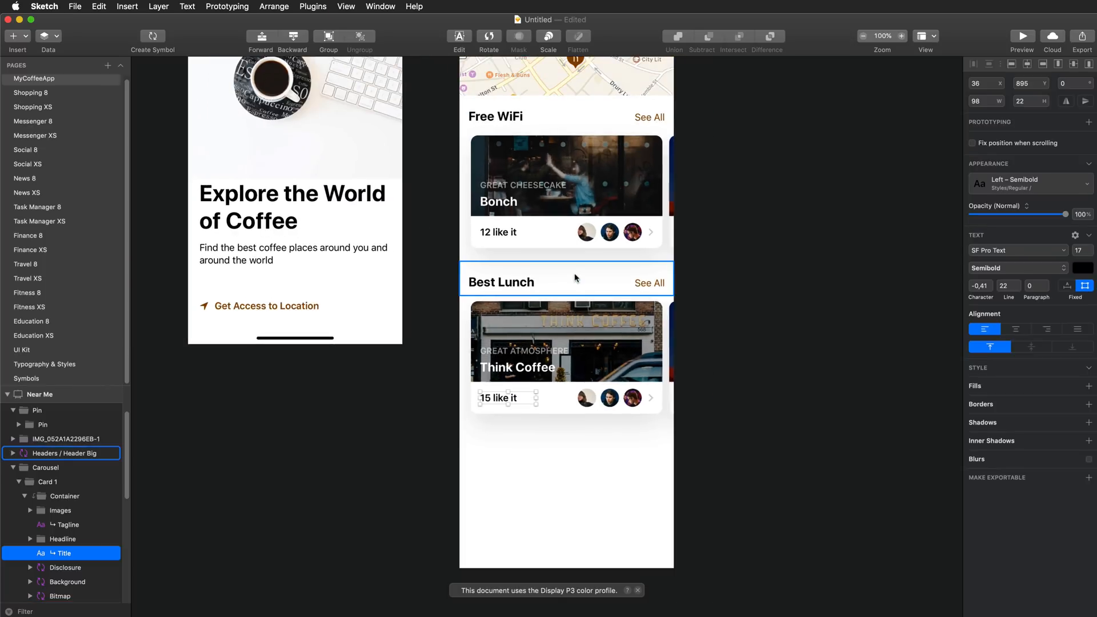
{"action": "scroll", "coordinate": [576, 278], "scroll_direction": "up", "scroll_amount": 2}
{"action": "key", "text": "super+minus"}
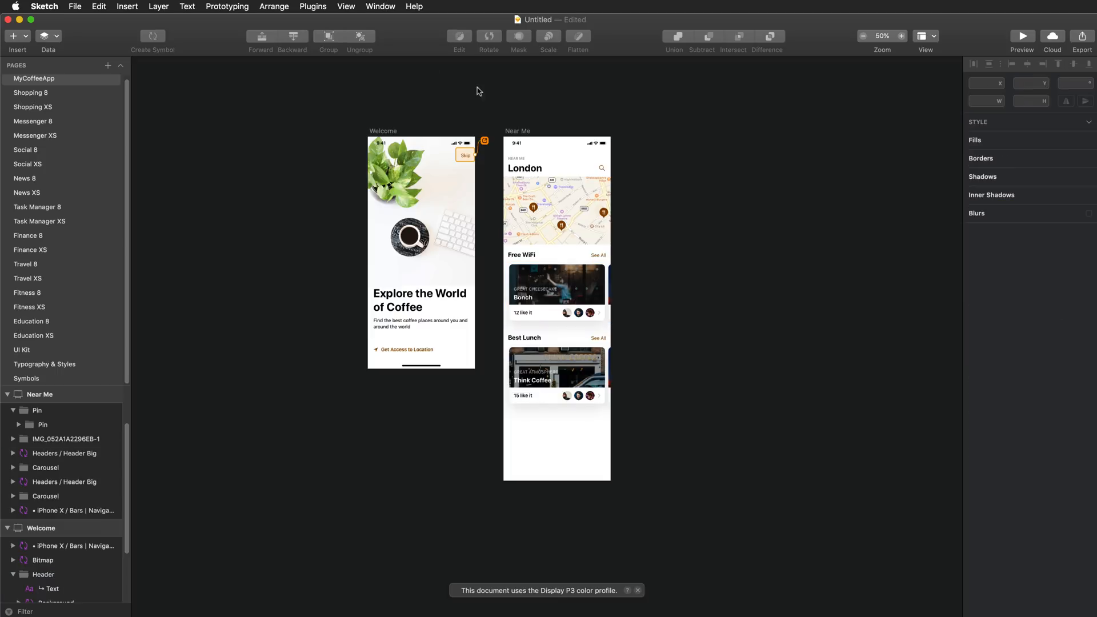
{"action": "left_click", "coordinate": [390, 136]}
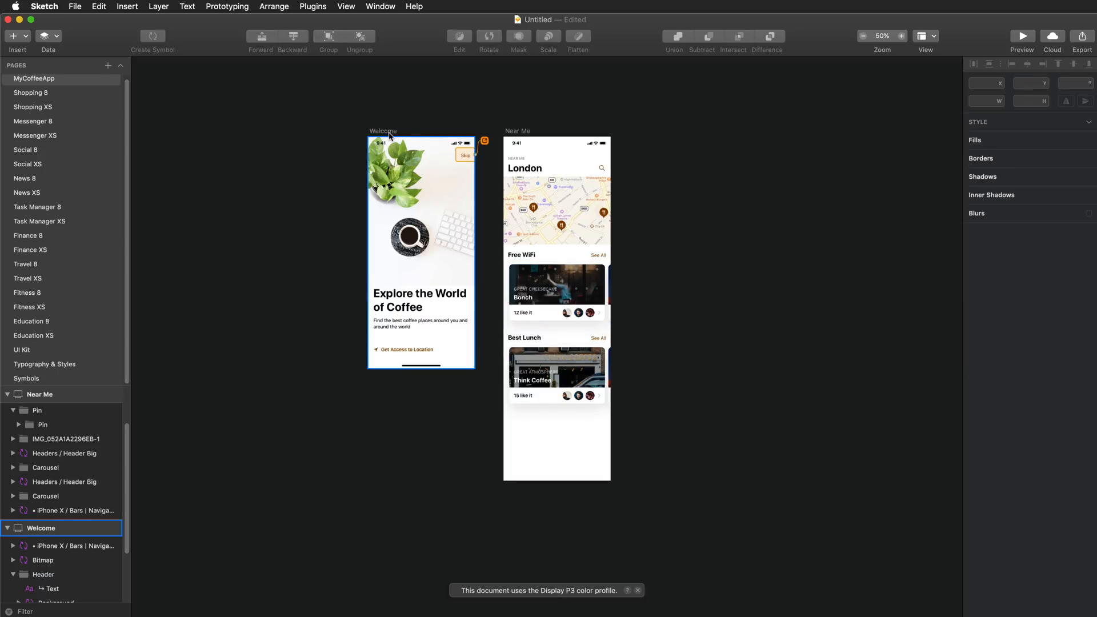
{"action": "left_click", "coordinate": [526, 135]}
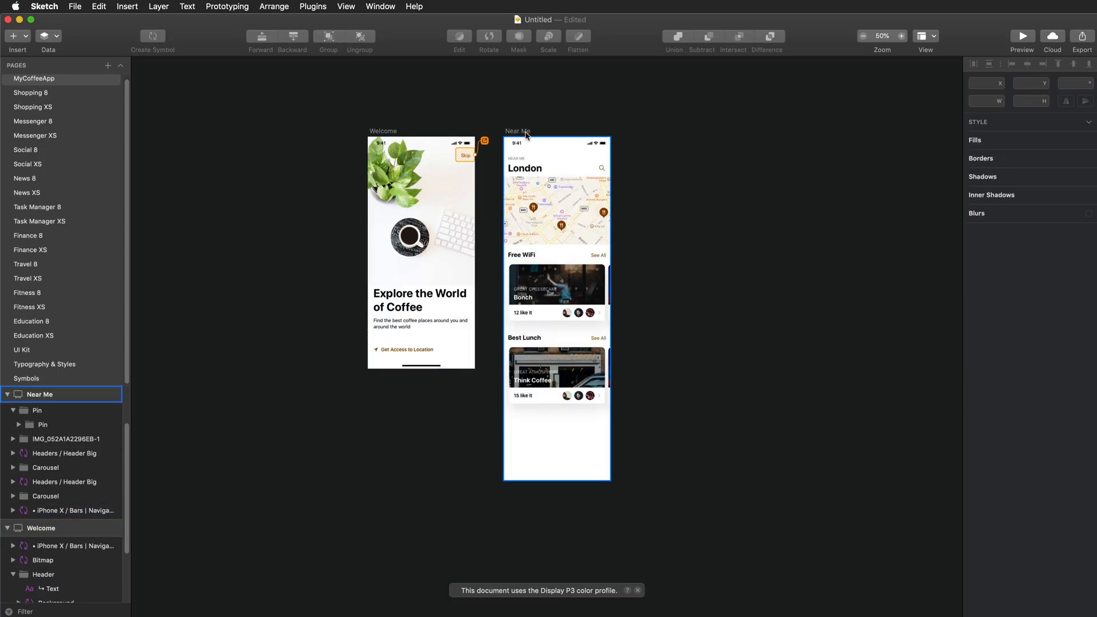
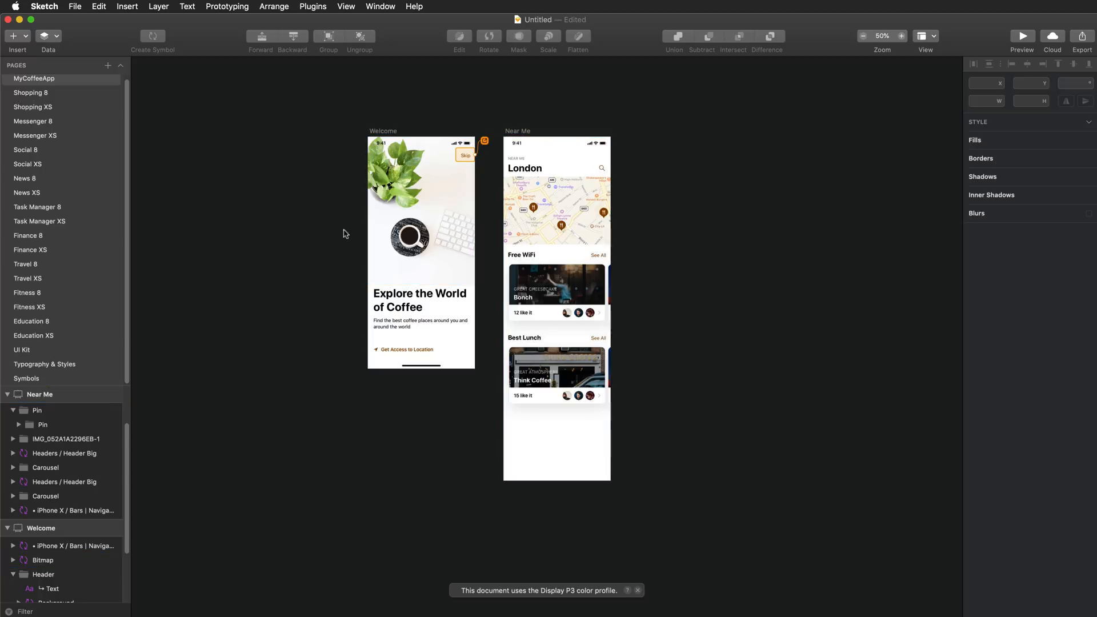
- Copy the three-item iPhone X tab bar from the Tab Bars artboard on the UI Kit page
{"action": "left_click", "coordinate": [57, 351]}
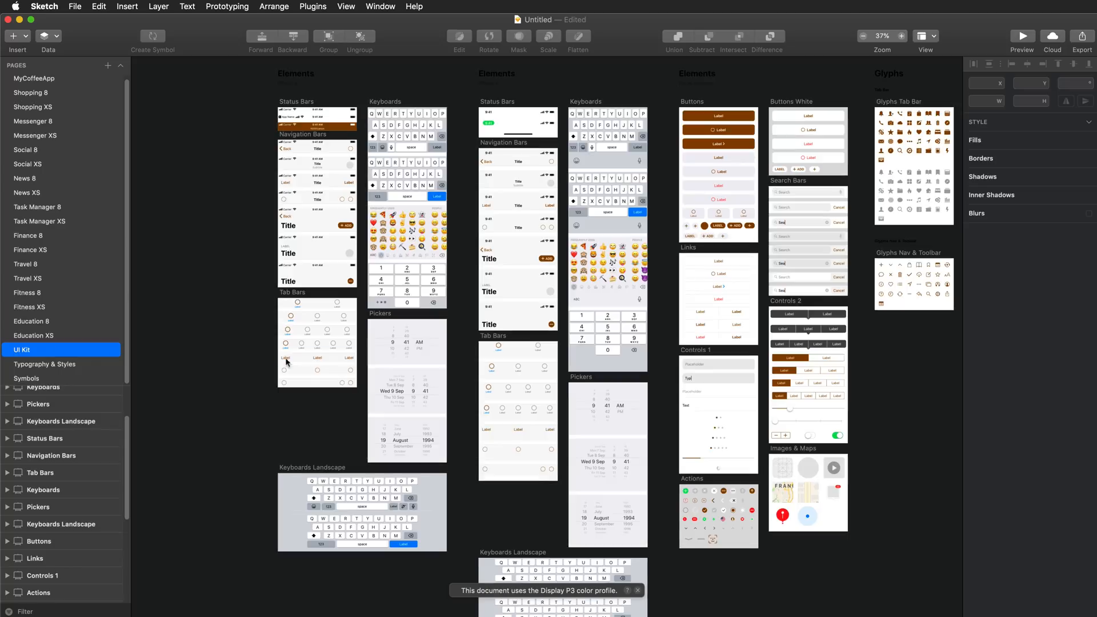
{"action": "scroll", "coordinate": [501, 354], "scroll_direction": "up", "scroll_amount": 3}
{"action": "scroll", "coordinate": [502, 355], "scroll_direction": "up", "scroll_amount": 3}
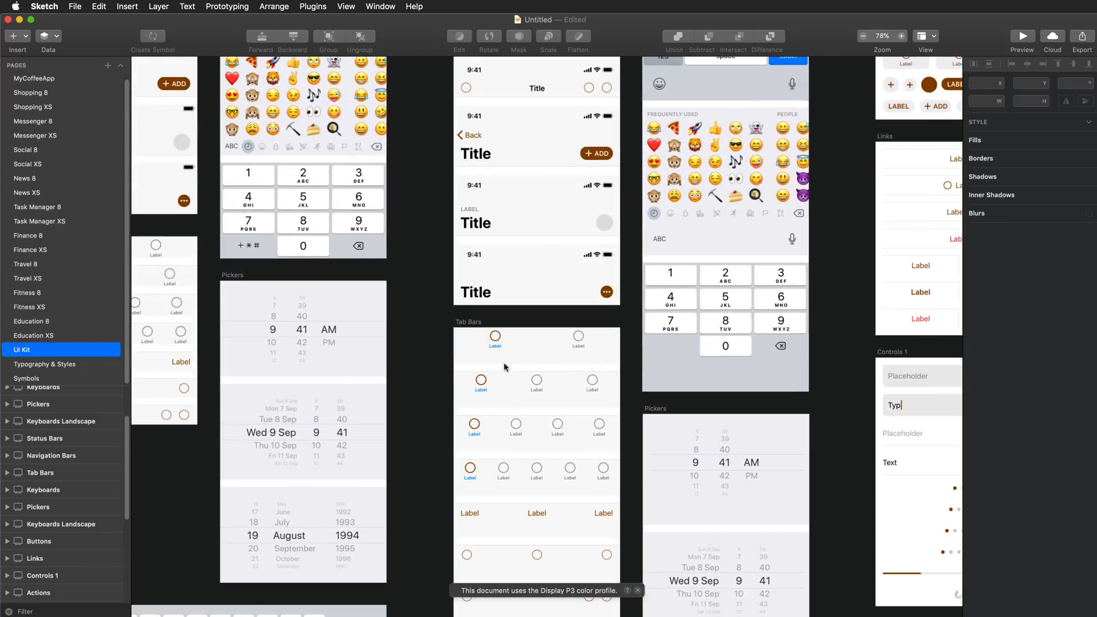
{"action": "left_click", "coordinate": [515, 394]}
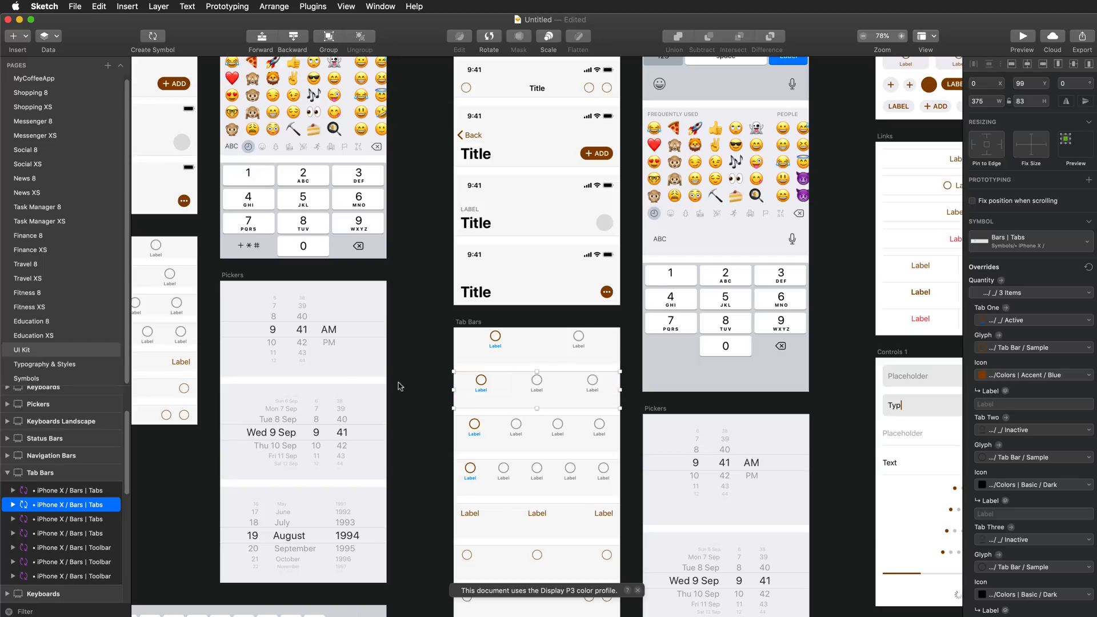
- Look over the bars, buttons, controls and glyphs available on the UI Kit page
{"action": "left_click", "coordinate": [35, 79]}
{"action": "left_click", "coordinate": [37, 351]}
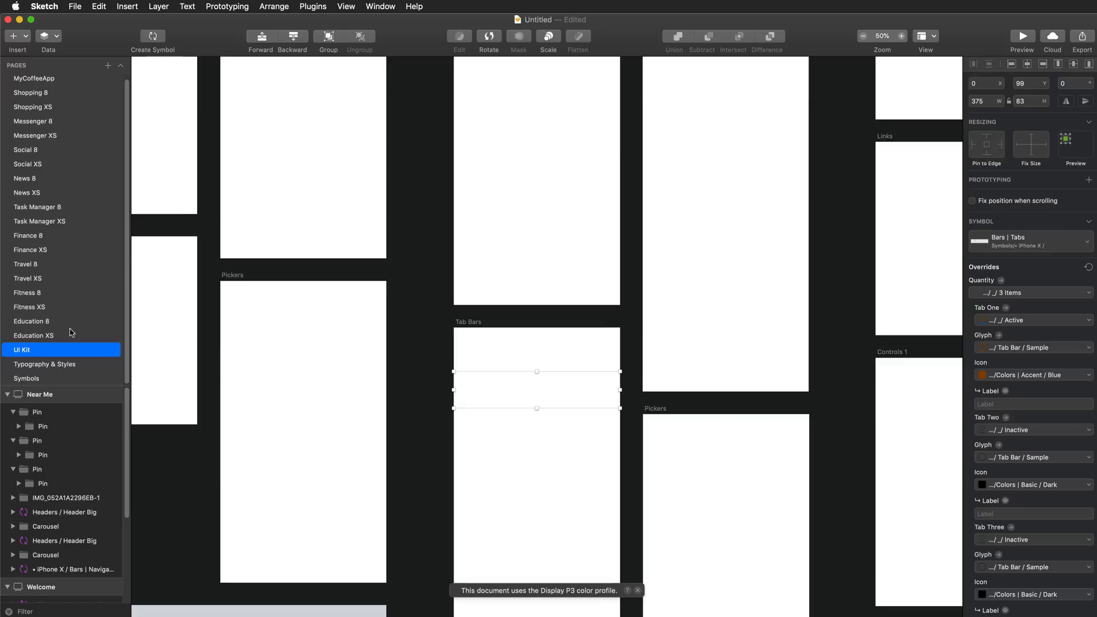
{"action": "scroll", "coordinate": [553, 309], "scroll_direction": "up", "scroll_amount": 2}
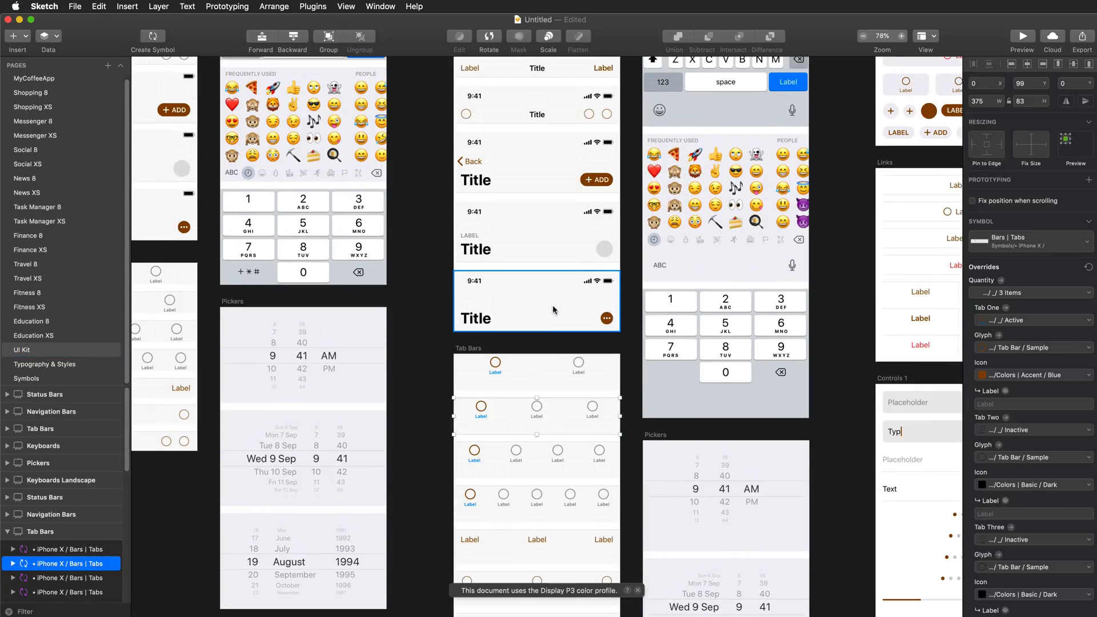
{"action": "scroll", "coordinate": [537, 319], "scroll_direction": "down", "scroll_amount": 5}
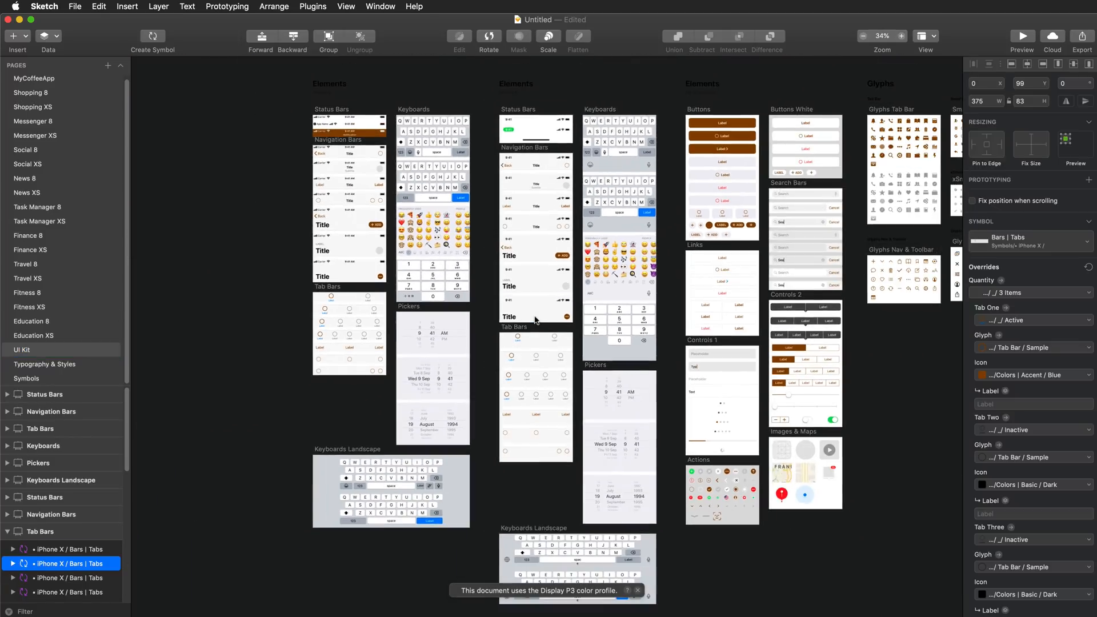
{"action": "scroll", "coordinate": [536, 320], "scroll_direction": "up", "scroll_amount": 3}
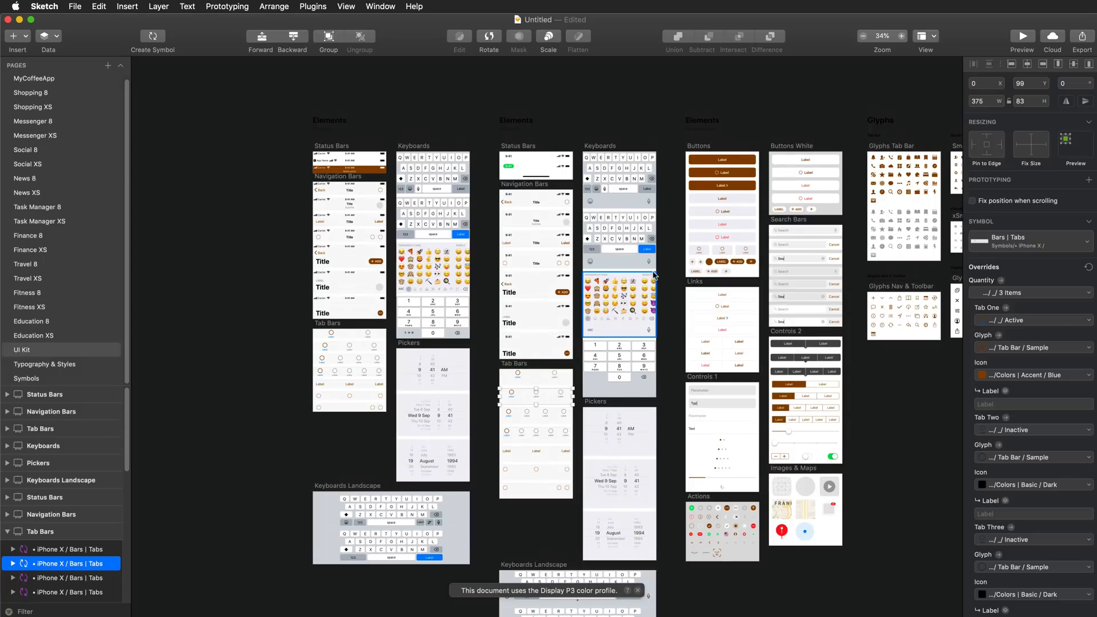
{"action": "scroll", "coordinate": [654, 274], "scroll_direction": "right", "scroll_amount": 3}
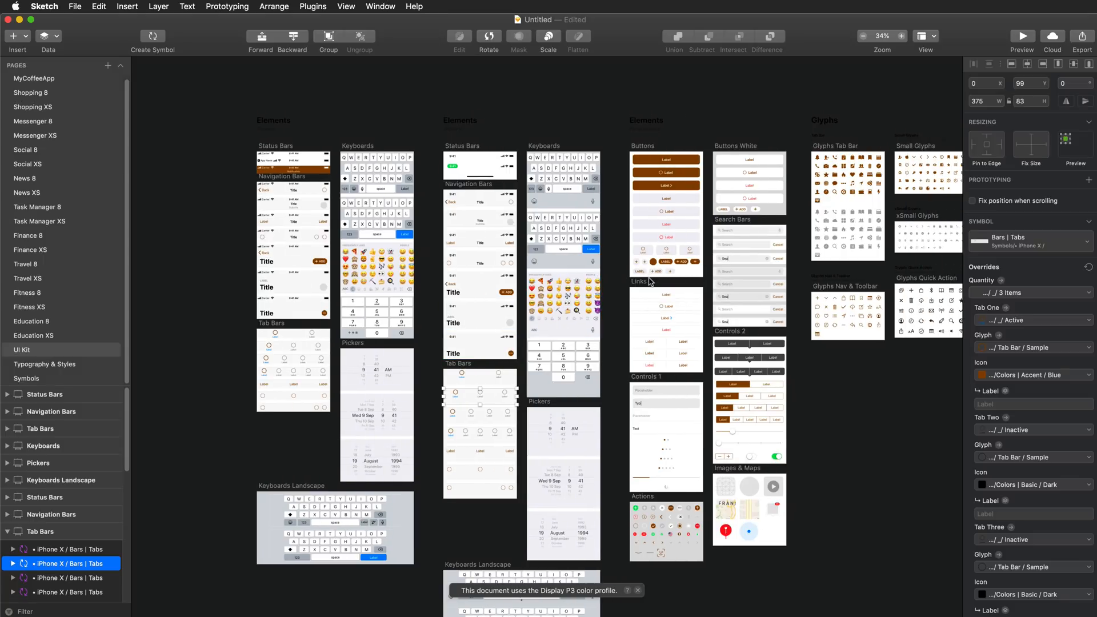
- Paste the three-item tab bar into the Near Me artboard on the MyCoffeeApp page, below the Best Lunch carousel at Y 1010
{"action": "left_click", "coordinate": [35, 78]}
{"action": "scroll", "coordinate": [559, 446], "scroll_direction": "up", "scroll_amount": 5}
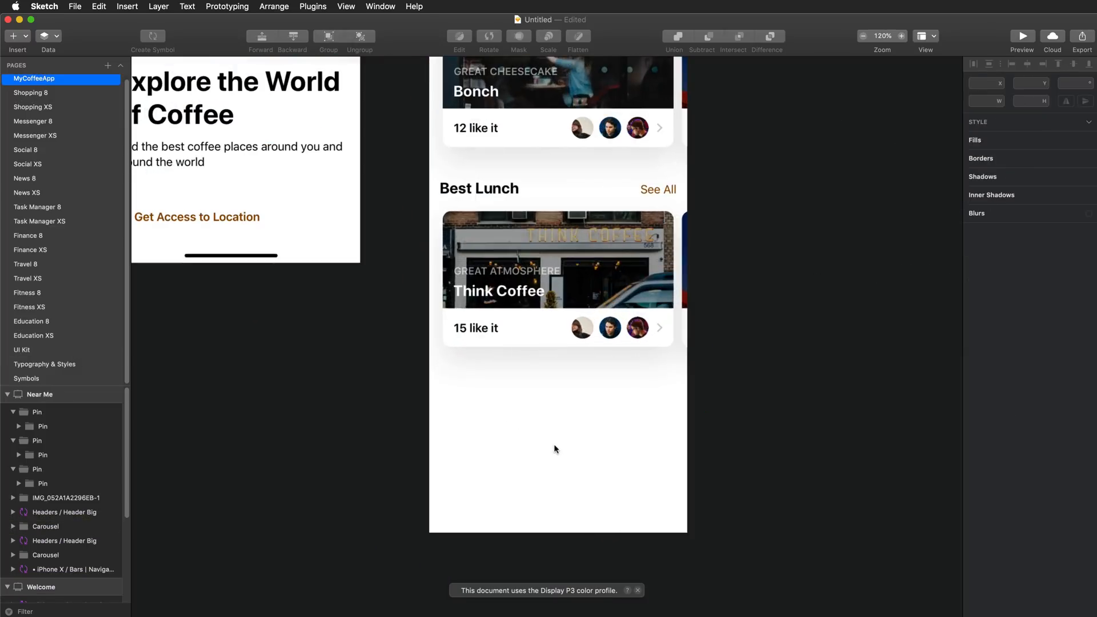
{"action": "left_click", "coordinate": [544, 352]}
{"action": "left_click_drag", "start_coordinate": [543, 352], "coordinate": [592, 432]}
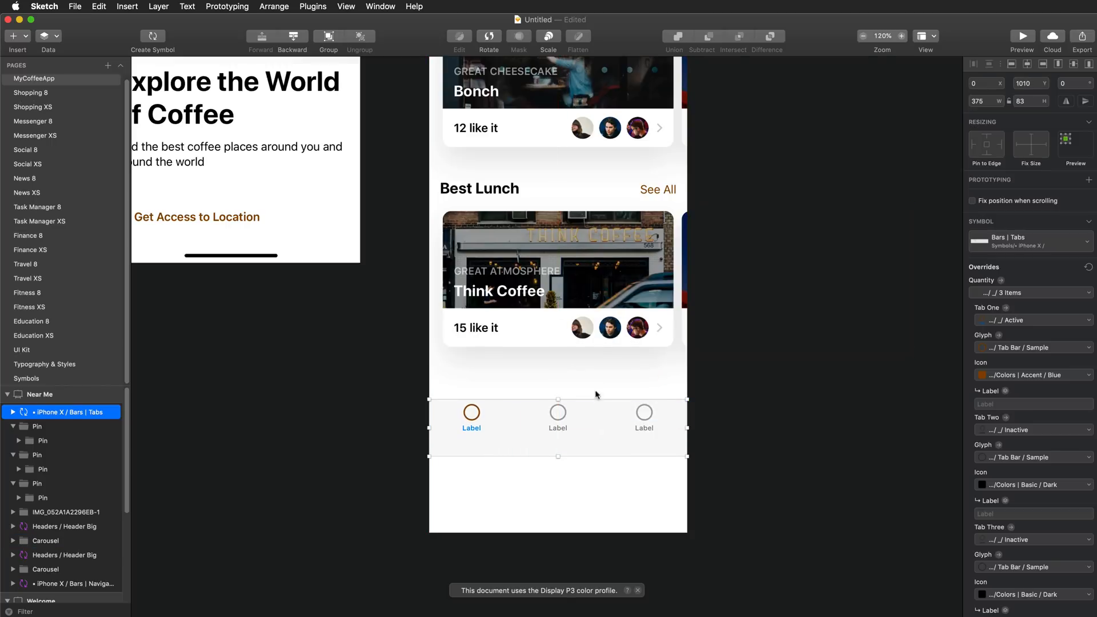
{"action": "left_click", "coordinate": [582, 477]}
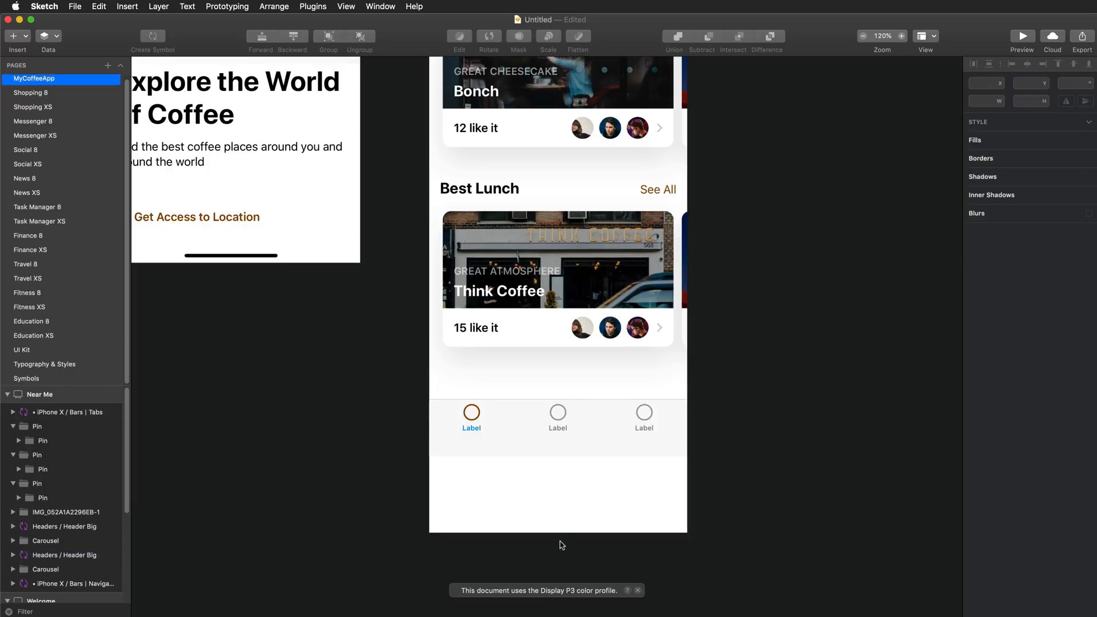
- Shorten the Near Me artboard to a height of 1093 so it ends at the tab bar's lower edge
{"action": "scroll", "coordinate": [482, 429], "scroll_direction": "up", "scroll_amount": 10}
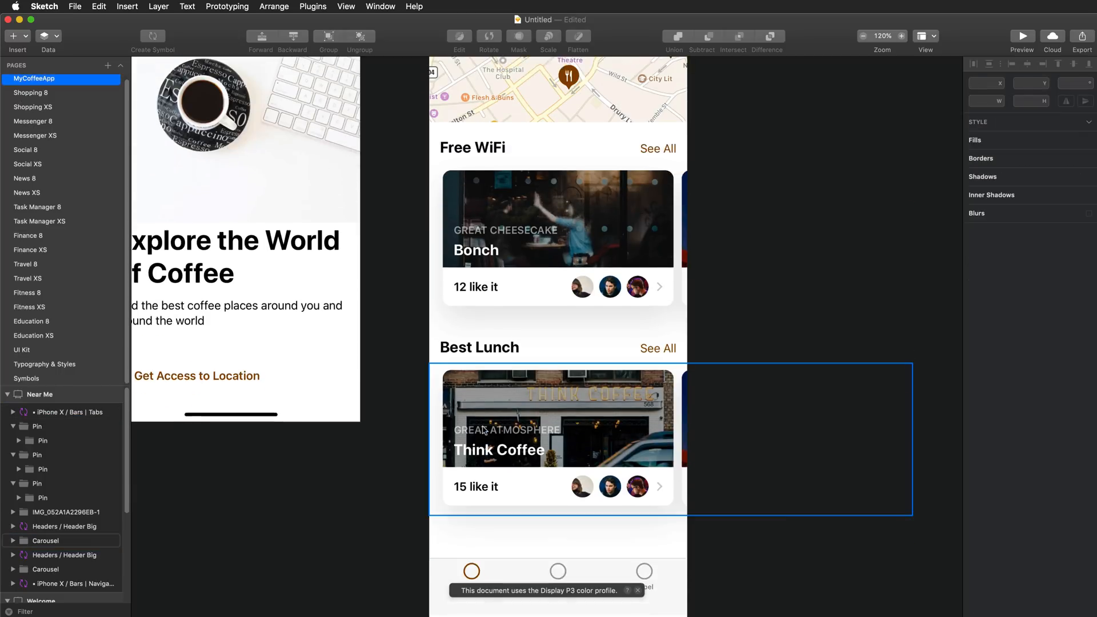
{"action": "scroll", "coordinate": [474, 229], "scroll_direction": "up", "scroll_amount": 2}
{"action": "left_click", "coordinate": [449, 116]}
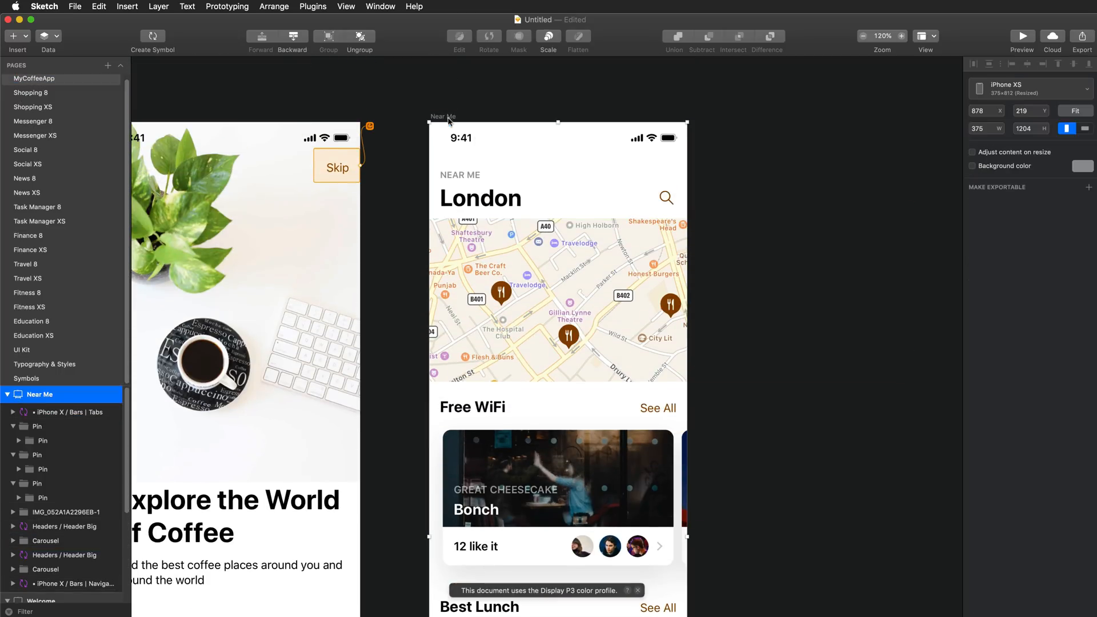
{"action": "scroll", "coordinate": [512, 252], "scroll_direction": "down", "scroll_amount": 15}
{"action": "left_click_drag", "start_coordinate": [558, 431], "coordinate": [561, 360]}
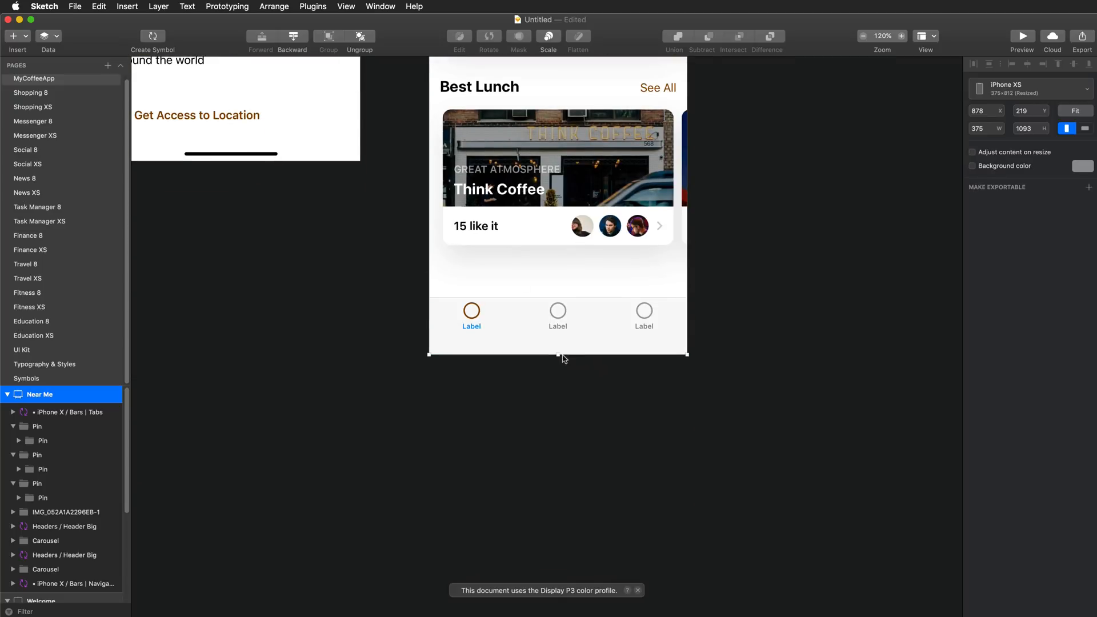
{"action": "left_click", "coordinate": [729, 318]}
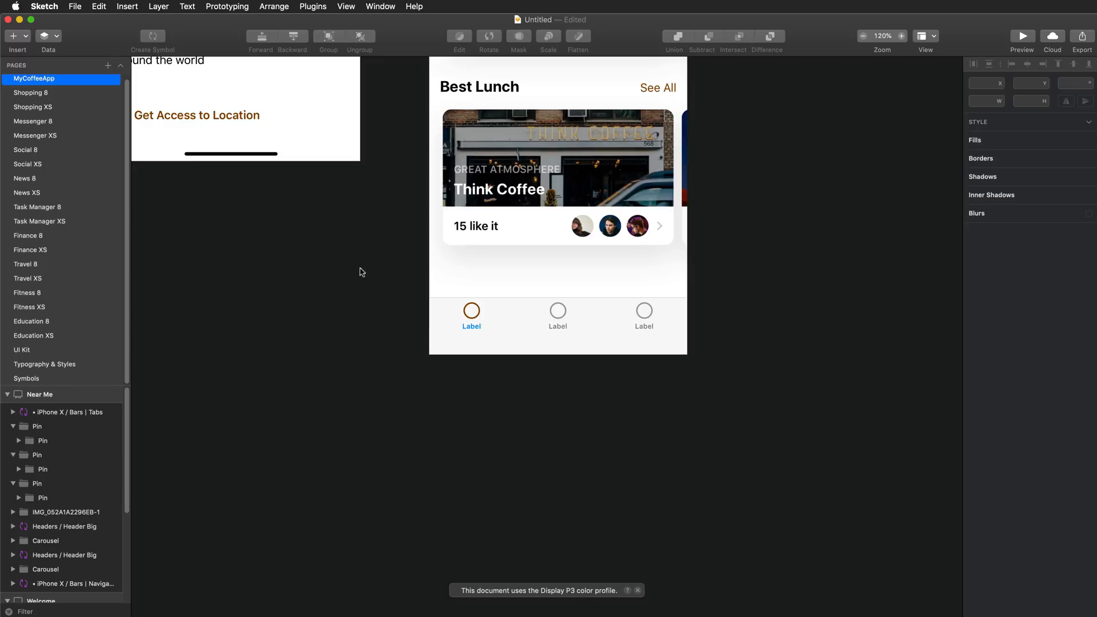
- Copy the home indicator from the Welcome artboard into Near Me and place it over the tab bar's lower part at Y 1059
{"action": "left_click", "coordinate": [256, 149]}
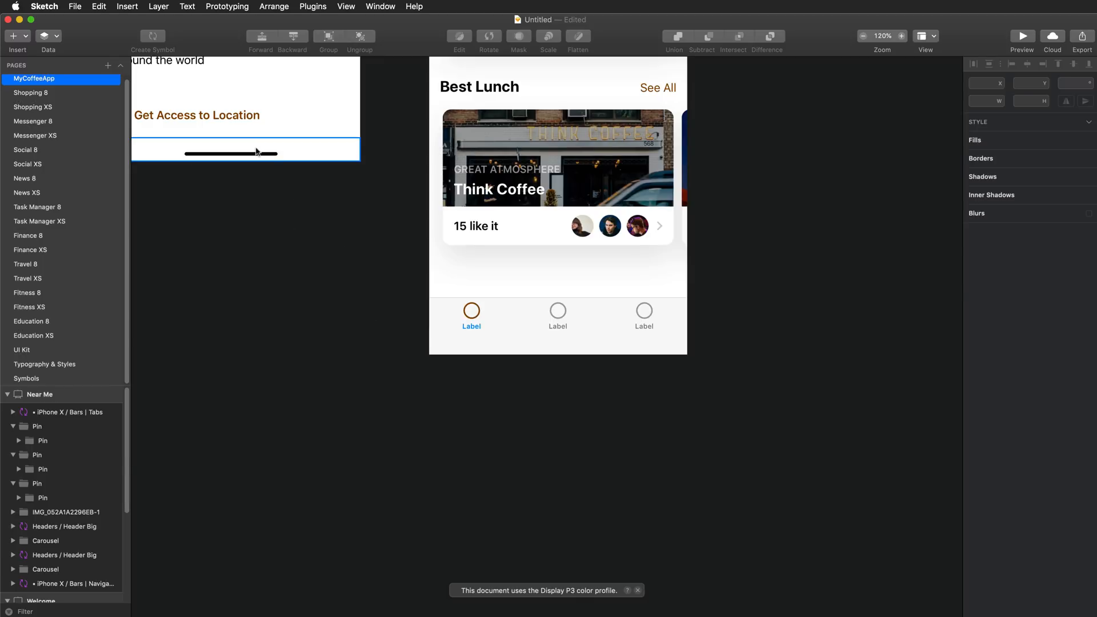
{"action": "scroll", "coordinate": [280, 227], "scroll_direction": "up", "scroll_amount": 4}
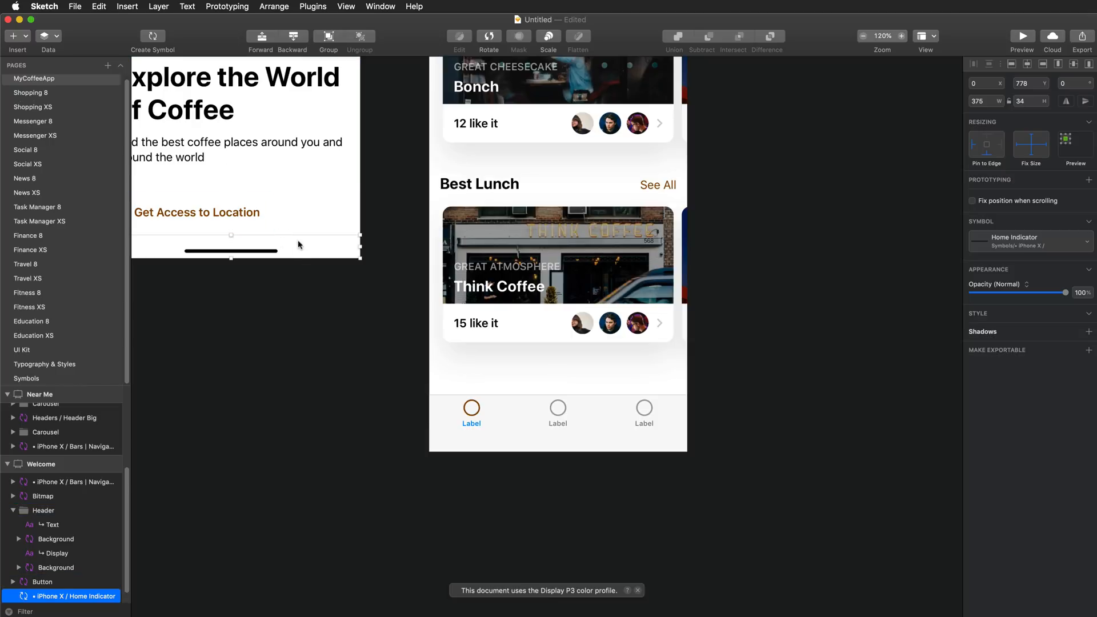
{"action": "key", "text": "super+c"}
{"action": "left_click", "coordinate": [584, 443]}
{"action": "key", "text": "super+v"}
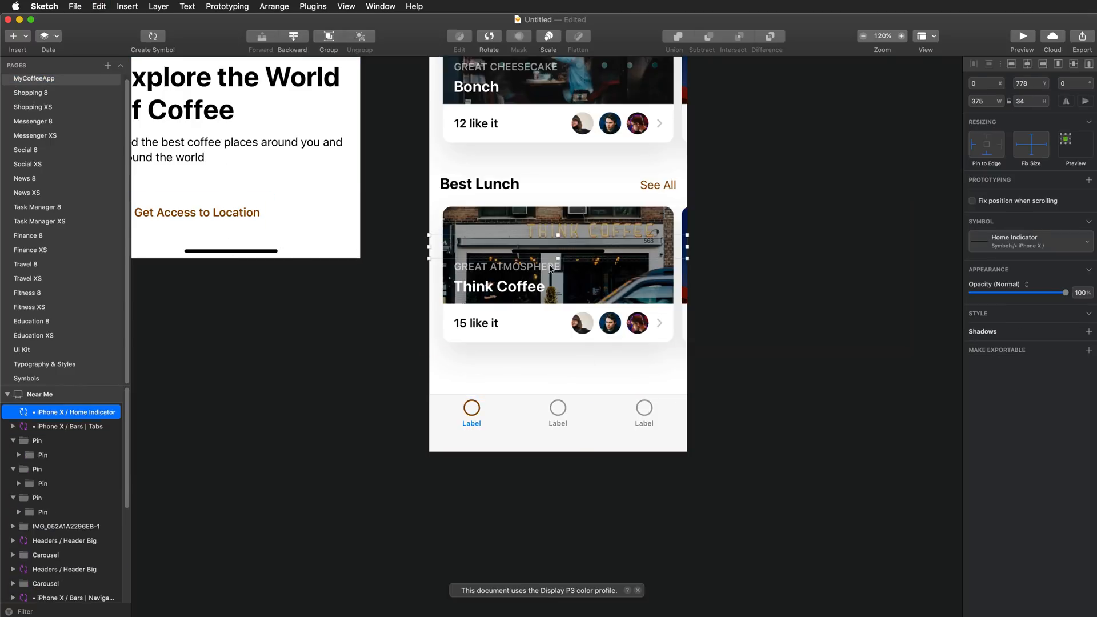
{"action": "left_click_drag", "start_coordinate": [559, 250], "coordinate": [560, 444]}
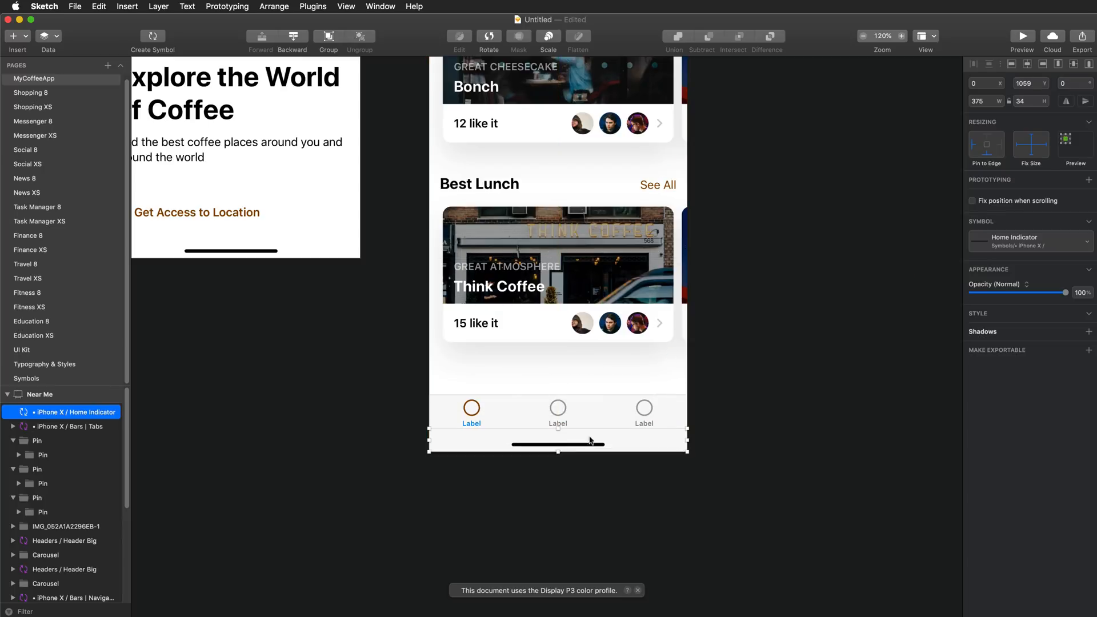
{"action": "left_click", "coordinate": [766, 409]}
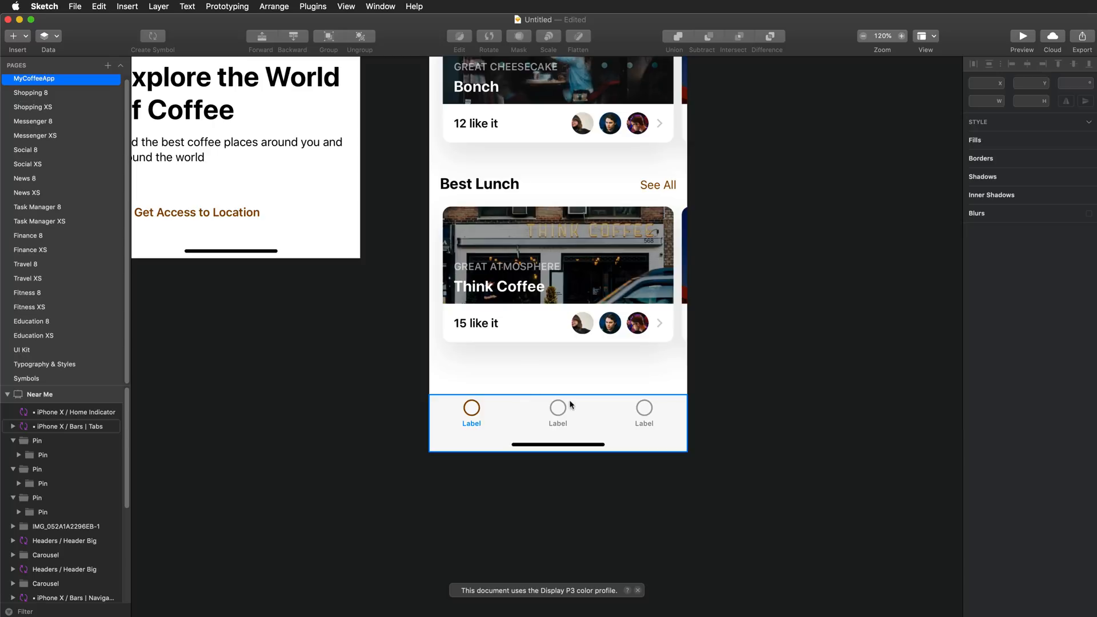
- Set the tab bar's first tab to the Navigation glyph and label it "Near me"
{"action": "left_click", "coordinate": [535, 416]}
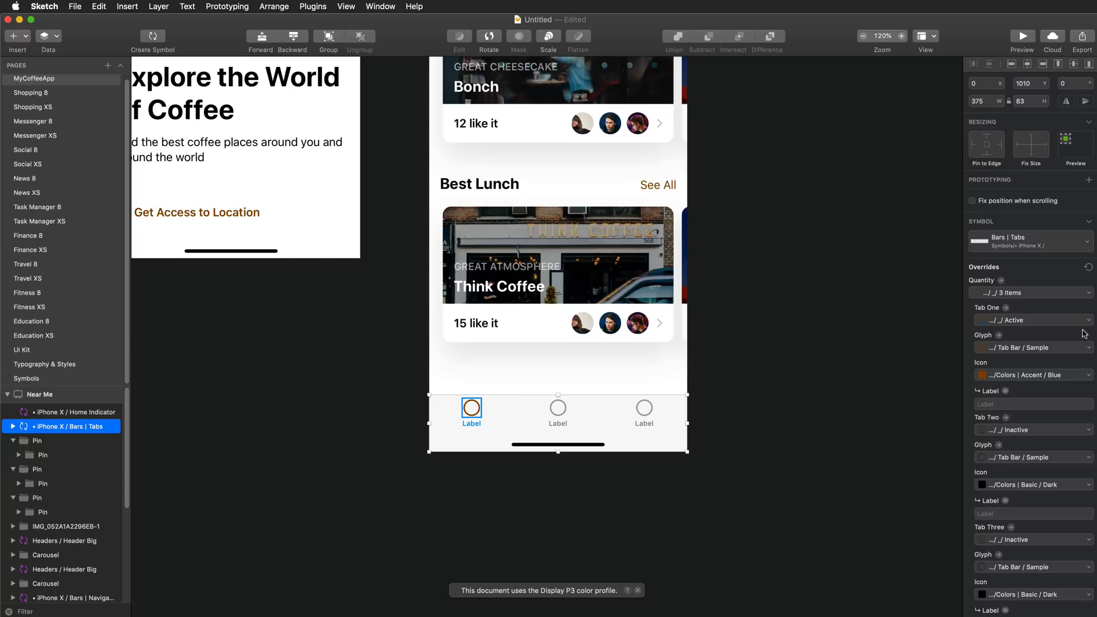
{"action": "left_click", "coordinate": [1088, 350]}
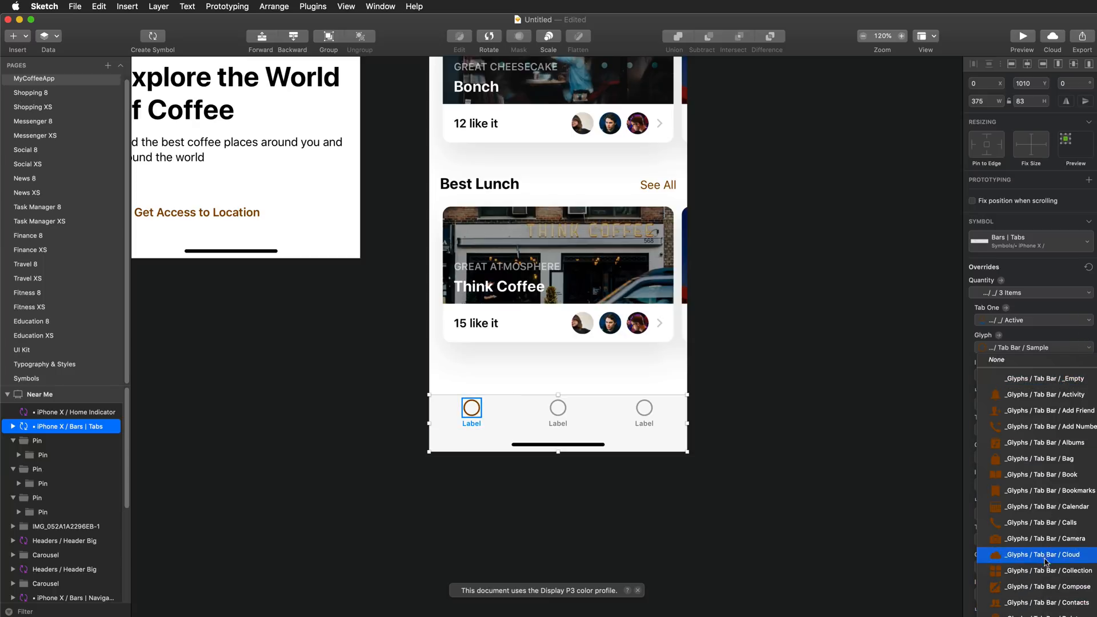
{"action": "scroll", "coordinate": [1039, 548], "scroll_direction": "down", "scroll_amount": 5}
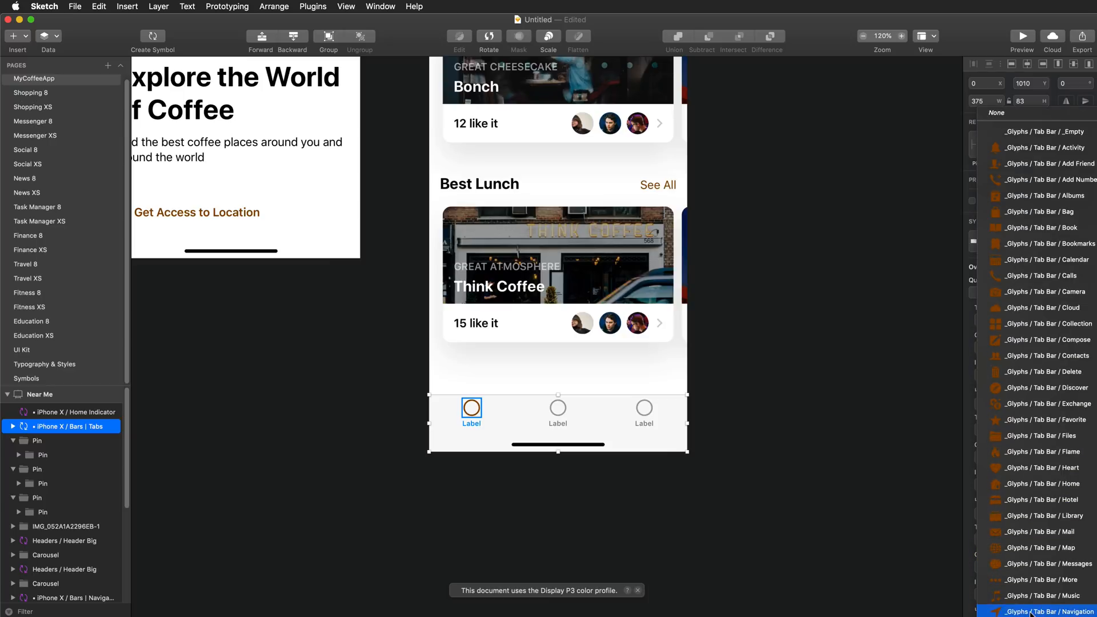
{"action": "left_click", "coordinate": [1038, 612]}
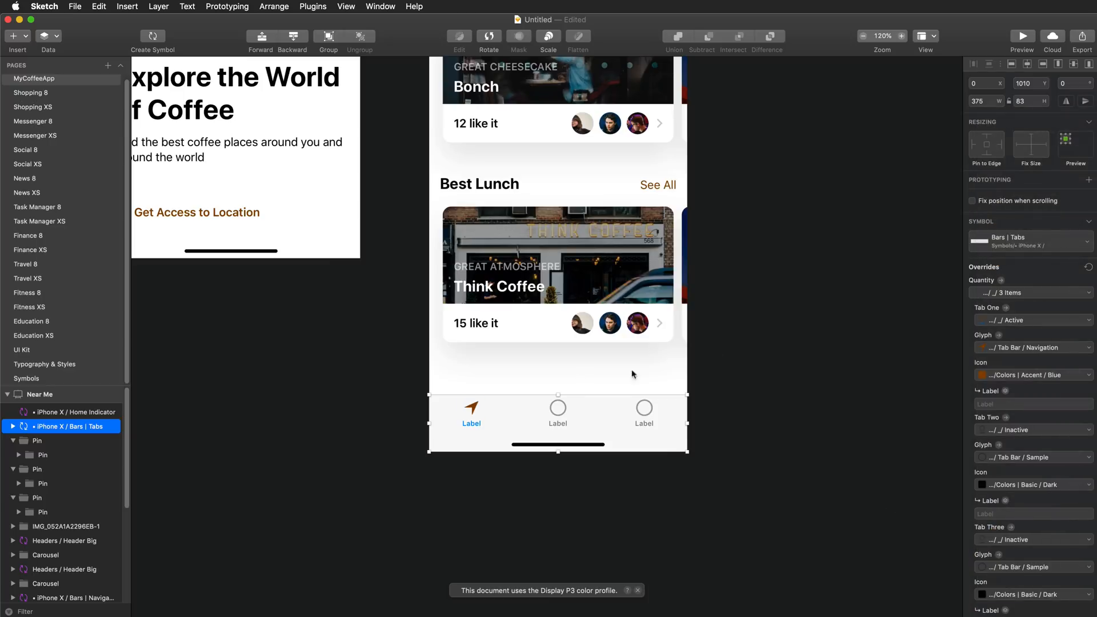
{"action": "left_click", "coordinate": [991, 404]}
{"action": "type", "text": "Near me"}
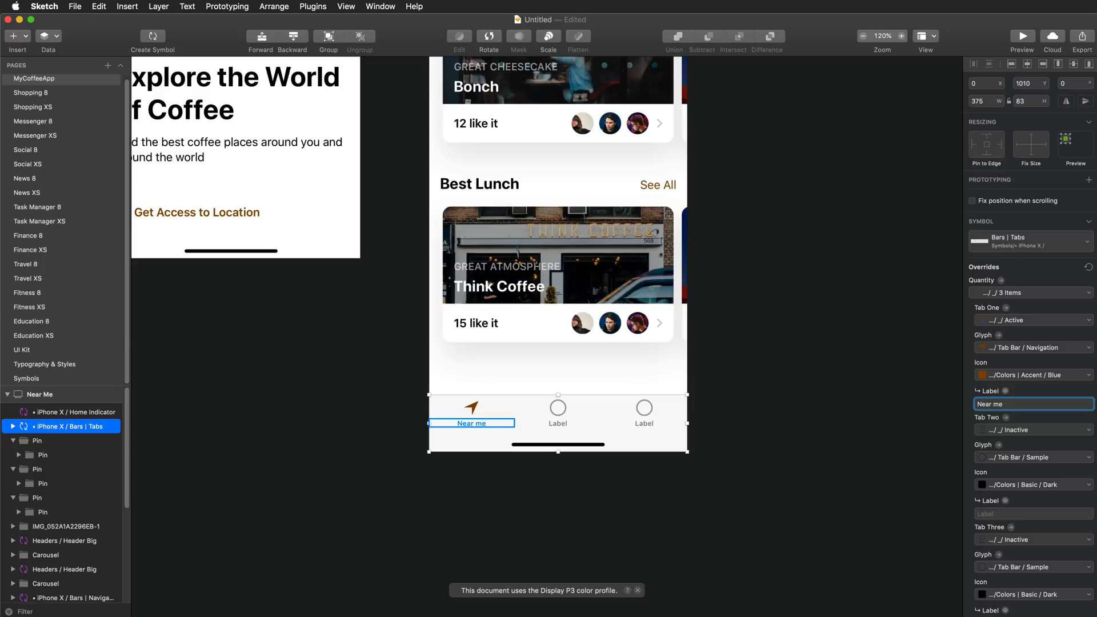
{"action": "key", "text": "Return"}
- Give the tab bar's second tab the Heart glyph and the label "Saved"
{"action": "left_click", "coordinate": [1090, 458]}
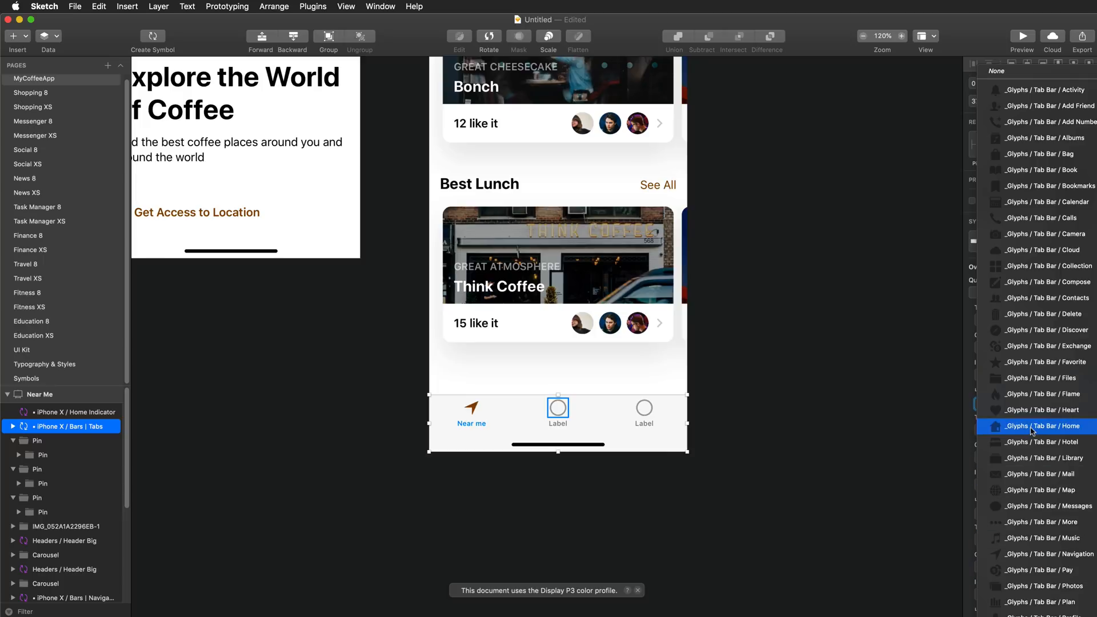
{"action": "left_click", "coordinate": [1029, 411]}
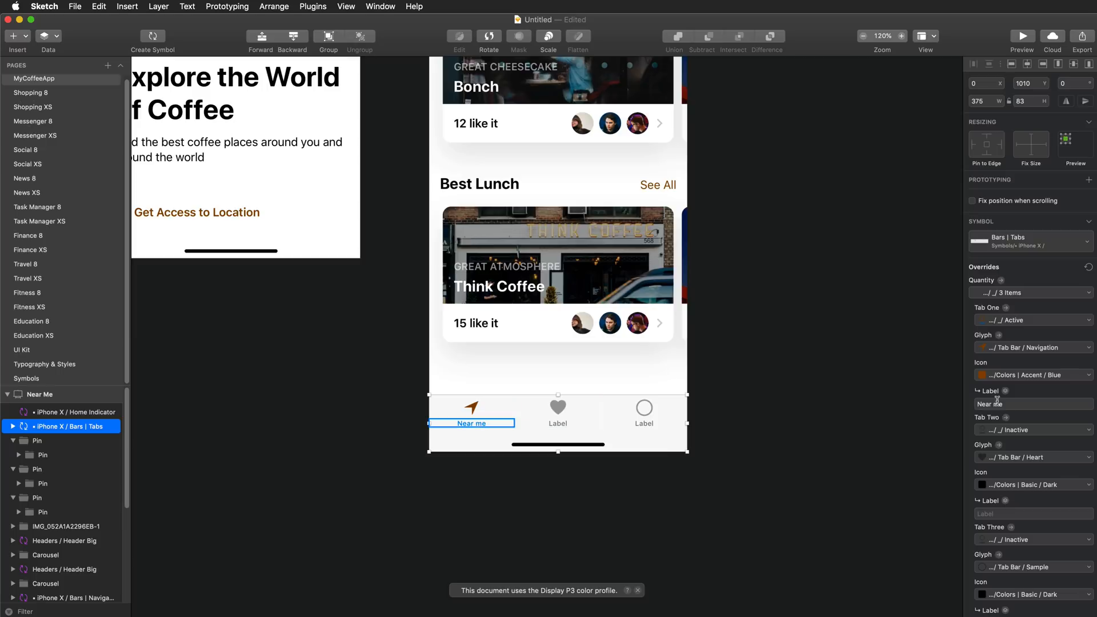
{"action": "left_click", "coordinate": [997, 514]}
{"action": "type", "text": "Saved"}
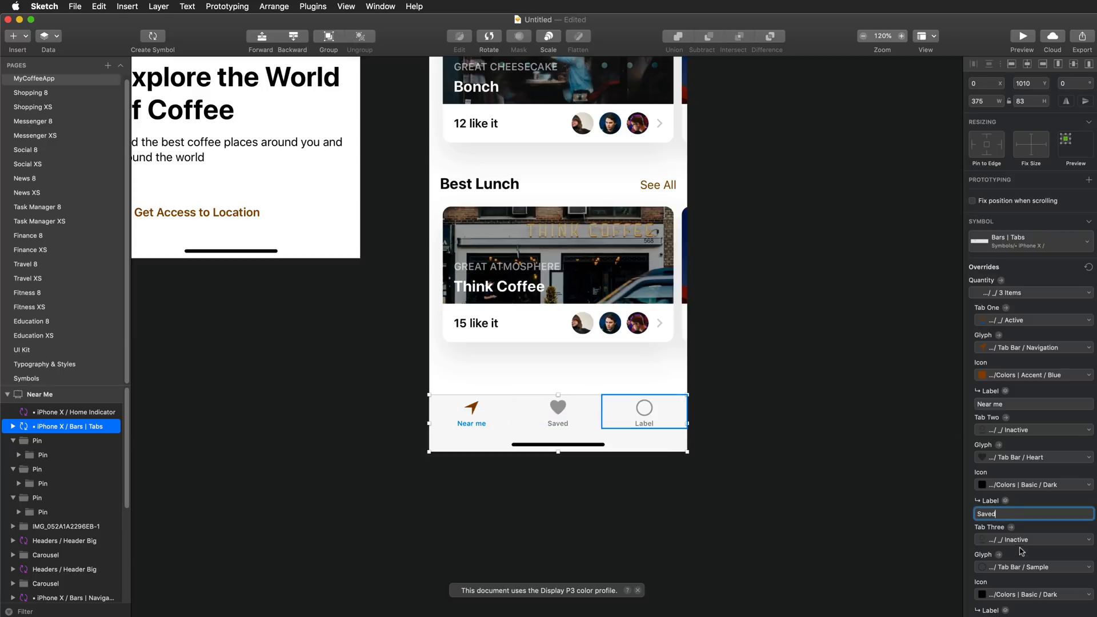
- Give the tab bar's third tab the Profile glyph and the label "Profile"
{"action": "scroll", "coordinate": [990, 485], "scroll_direction": "down", "scroll_amount": 3}
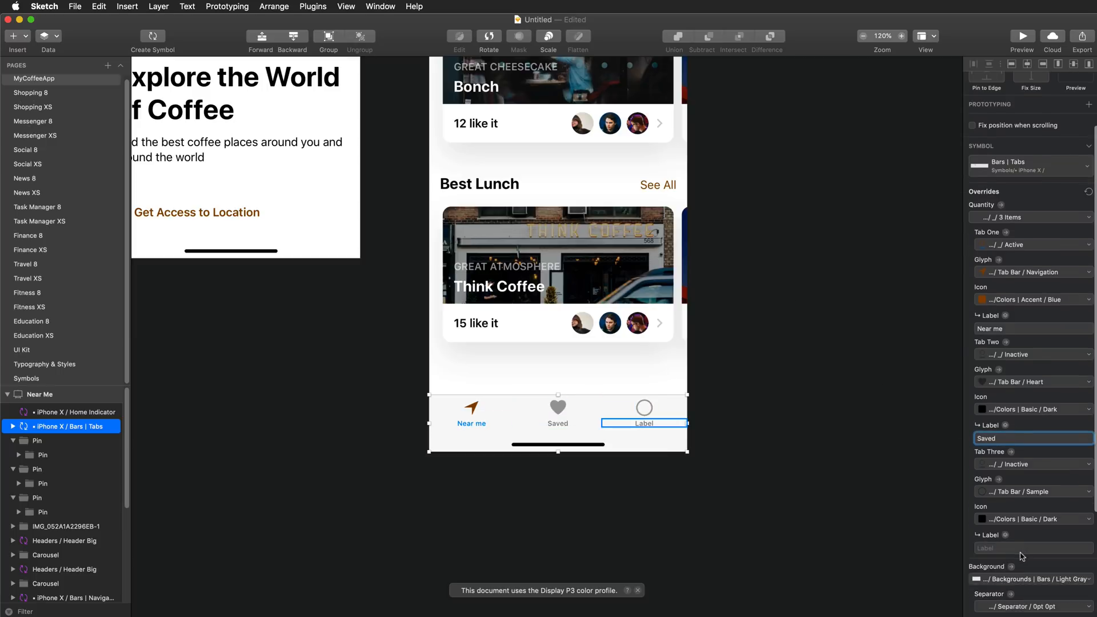
{"action": "left_click", "coordinate": [1088, 495]}
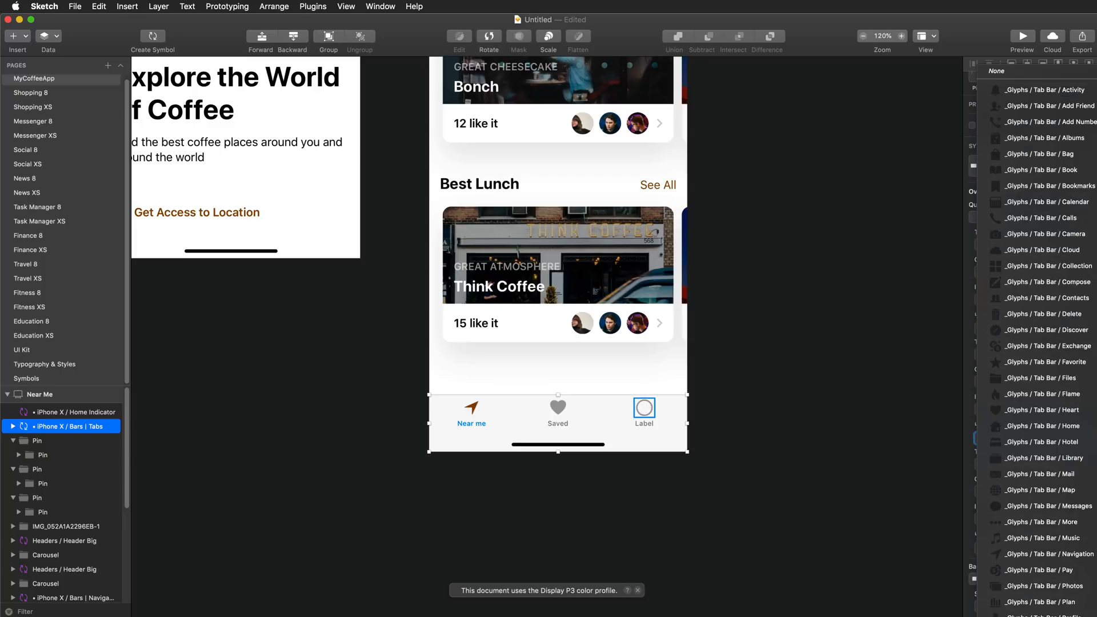
{"action": "left_click", "coordinate": [1023, 614]}
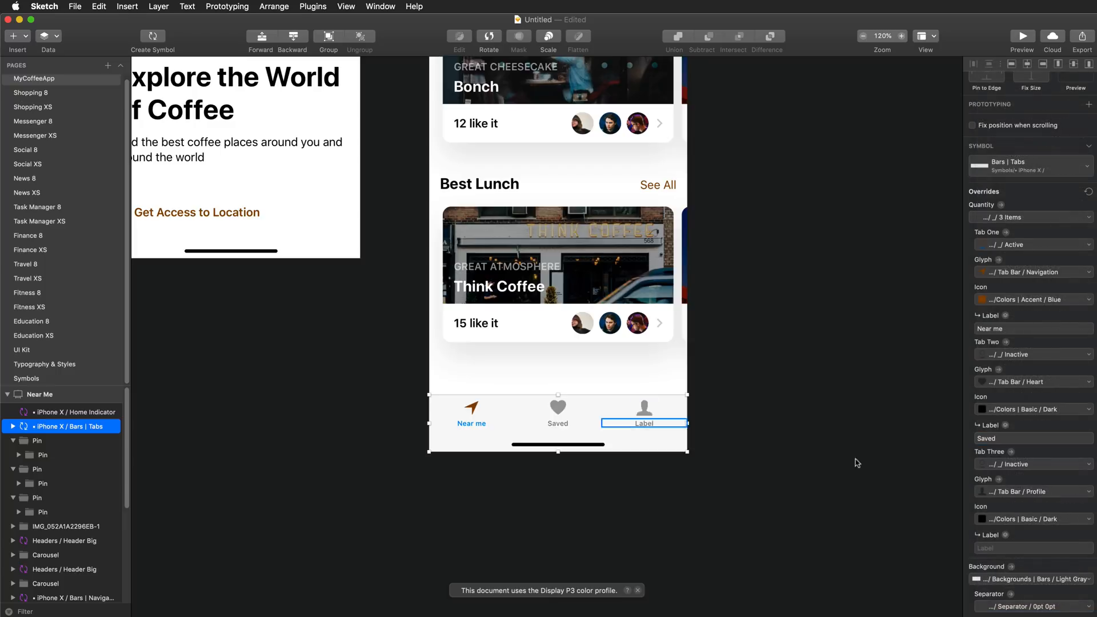
{"action": "left_click", "coordinate": [993, 548]}
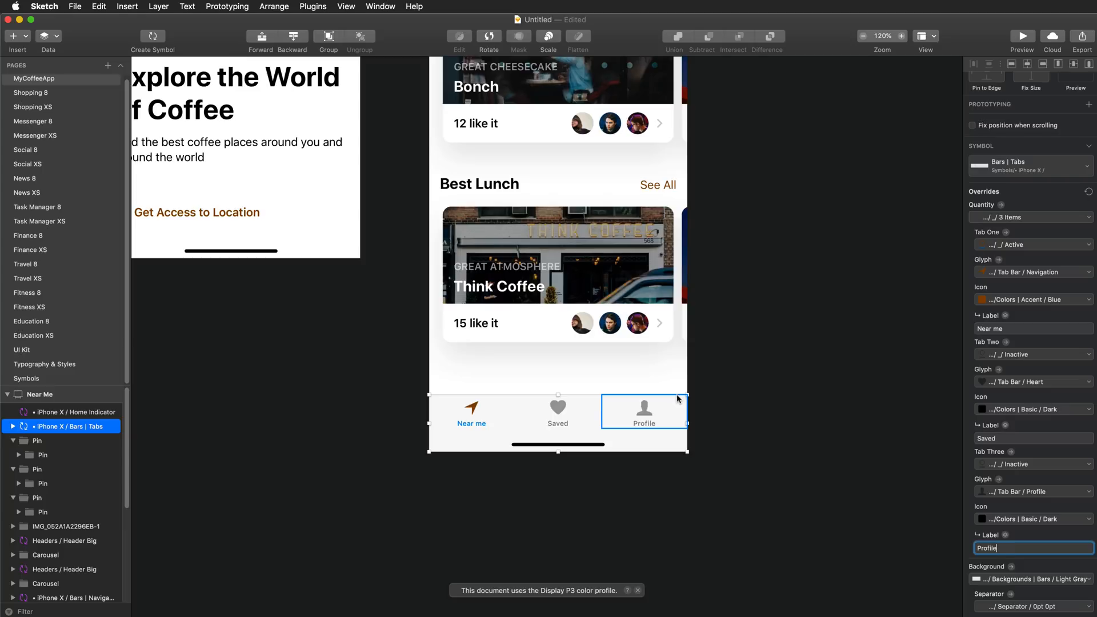
- On the Symbols page, recolour the label of the Bars | Tabs / _/ Active symbol to the document's brown, 814705
{"action": "double_click", "coordinate": [479, 426]}
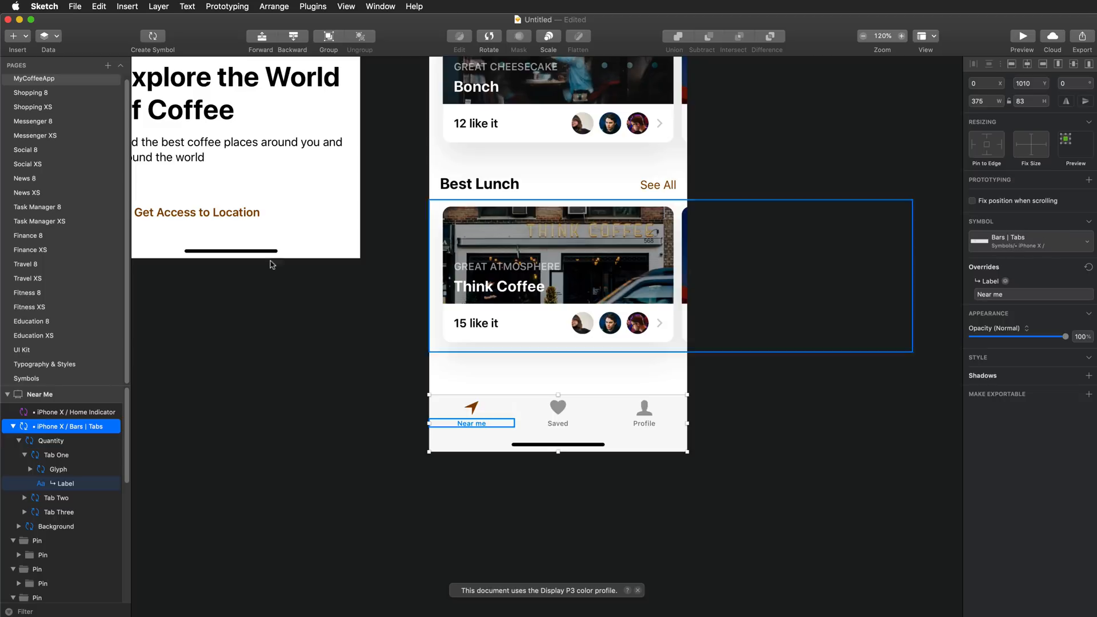
{"action": "left_click", "coordinate": [34, 379]}
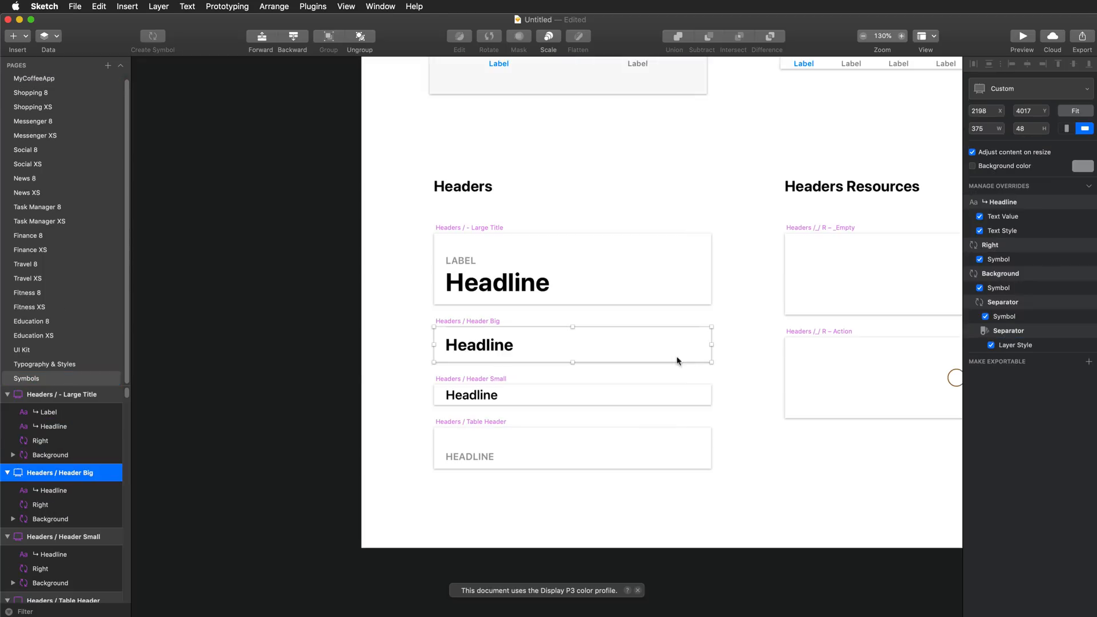
{"action": "scroll", "coordinate": [635, 329], "scroll_direction": "down", "scroll_amount": 2}
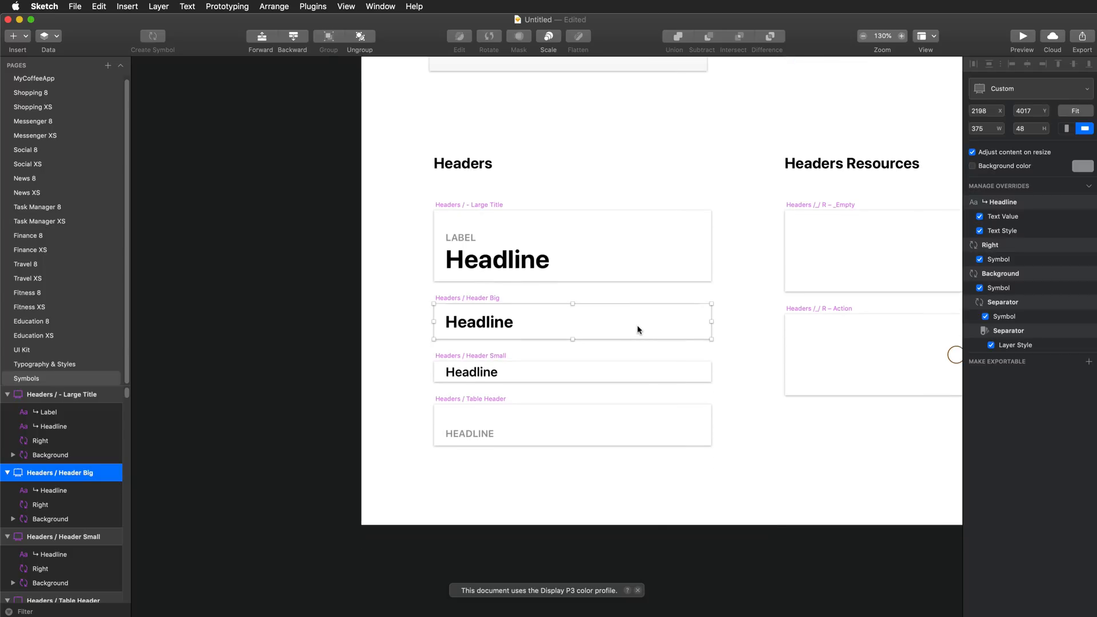
{"action": "scroll", "coordinate": [637, 330], "scroll_direction": "down", "scroll_amount": 5}
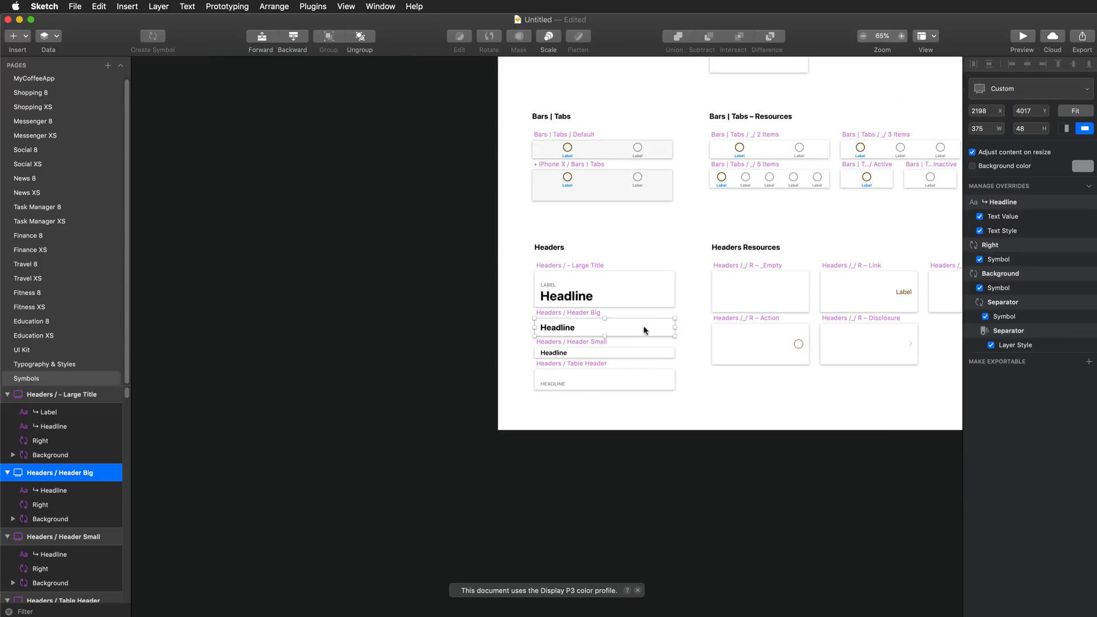
{"action": "scroll", "coordinate": [707, 300], "scroll_direction": "up", "scroll_amount": 5}
{"action": "scroll", "coordinate": [721, 298], "scroll_direction": "right", "scroll_amount": 4}
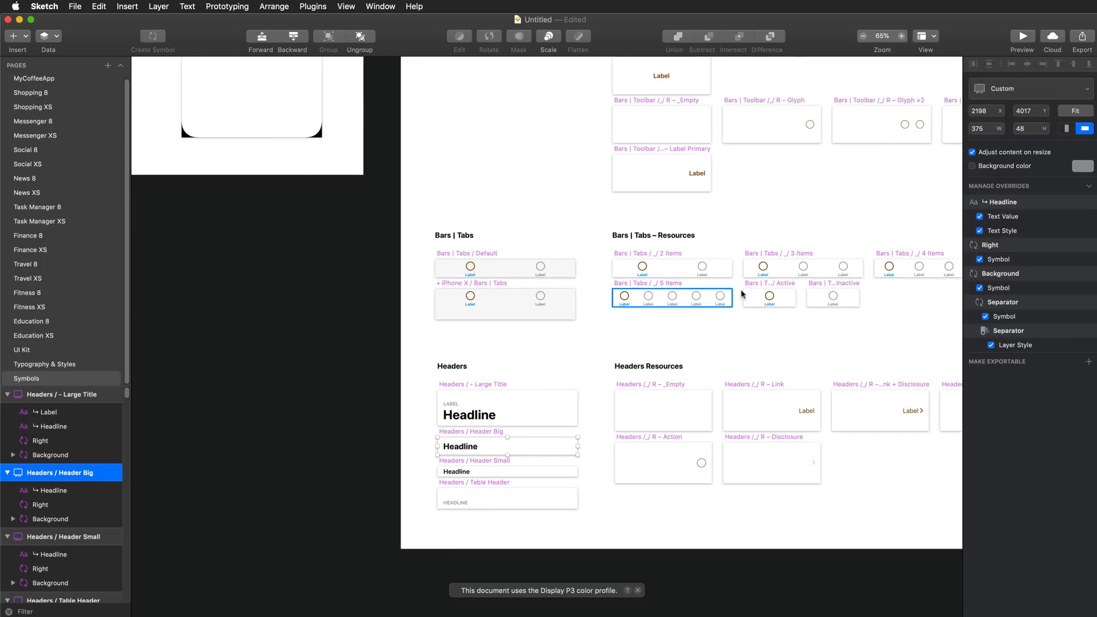
{"action": "scroll", "coordinate": [768, 297], "scroll_direction": "up", "scroll_amount": 8}
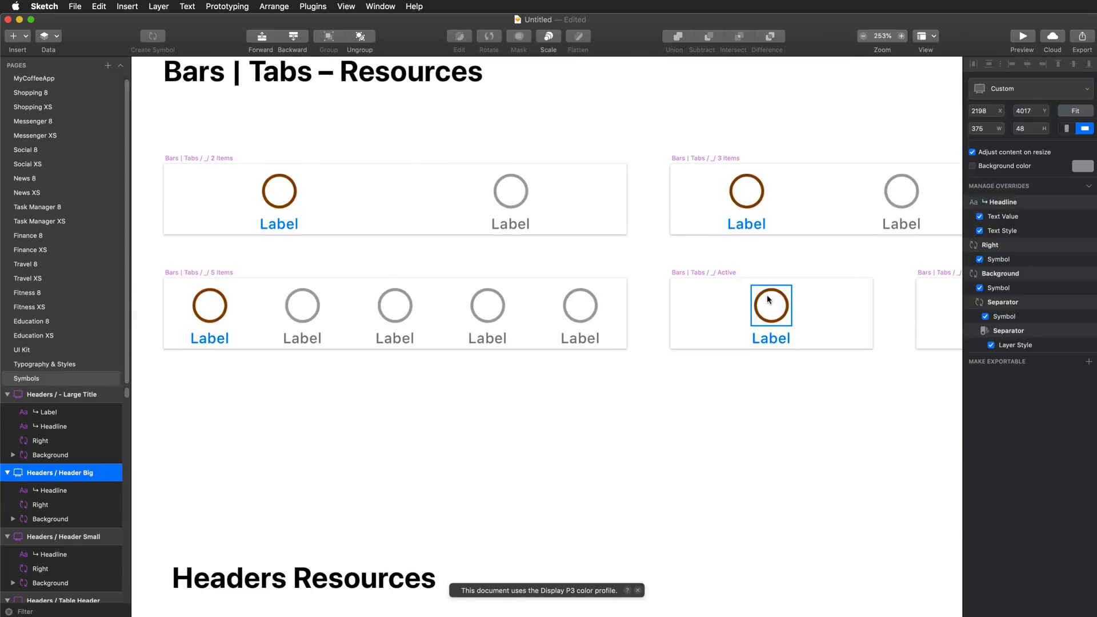
{"action": "scroll", "coordinate": [768, 298], "scroll_direction": "up", "scroll_amount": 1}
{"action": "left_click", "coordinate": [762, 345]}
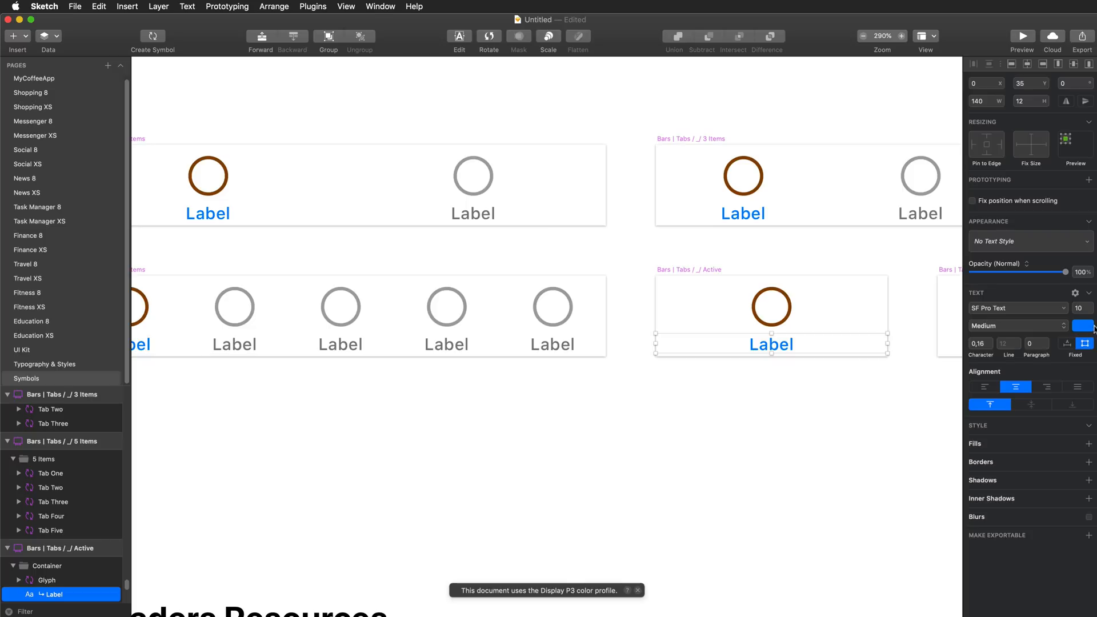
{"action": "left_click", "coordinate": [1088, 326]}
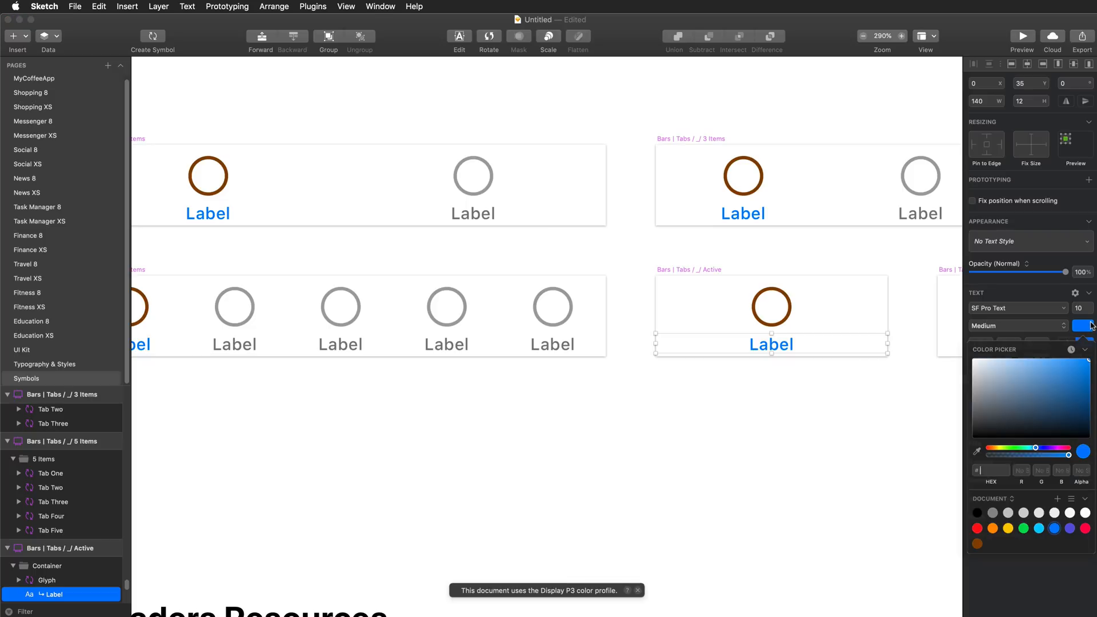
{"action": "left_click", "coordinate": [978, 544]}
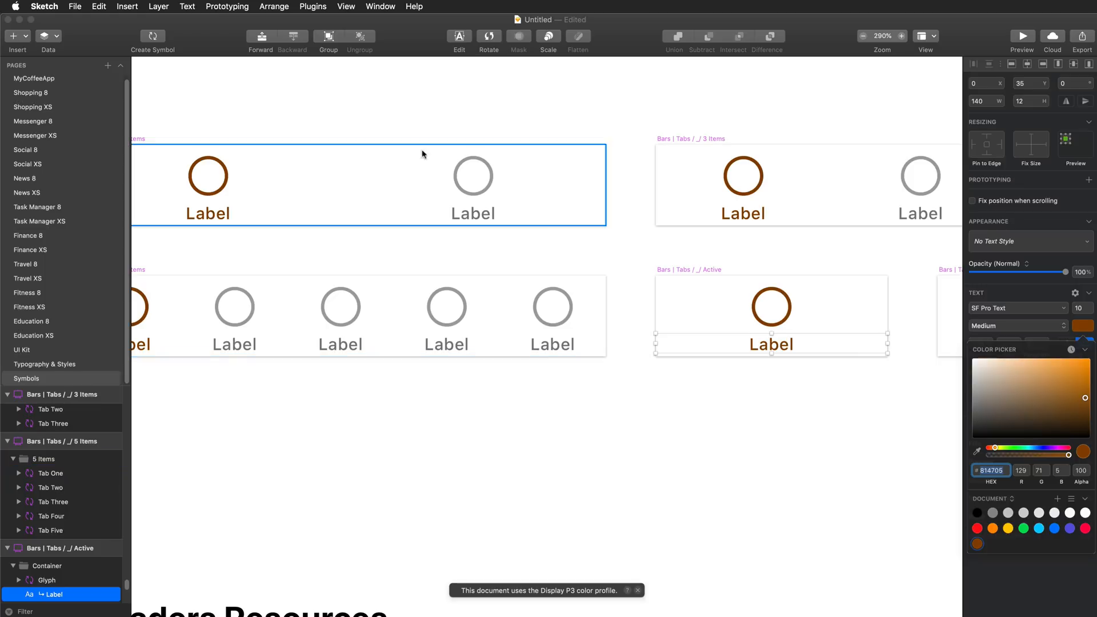
{"action": "scroll", "coordinate": [268, 152], "scroll_direction": "left", "scroll_amount": 3}
{"action": "scroll", "coordinate": [267, 152], "scroll_direction": "left", "scroll_amount": 3}
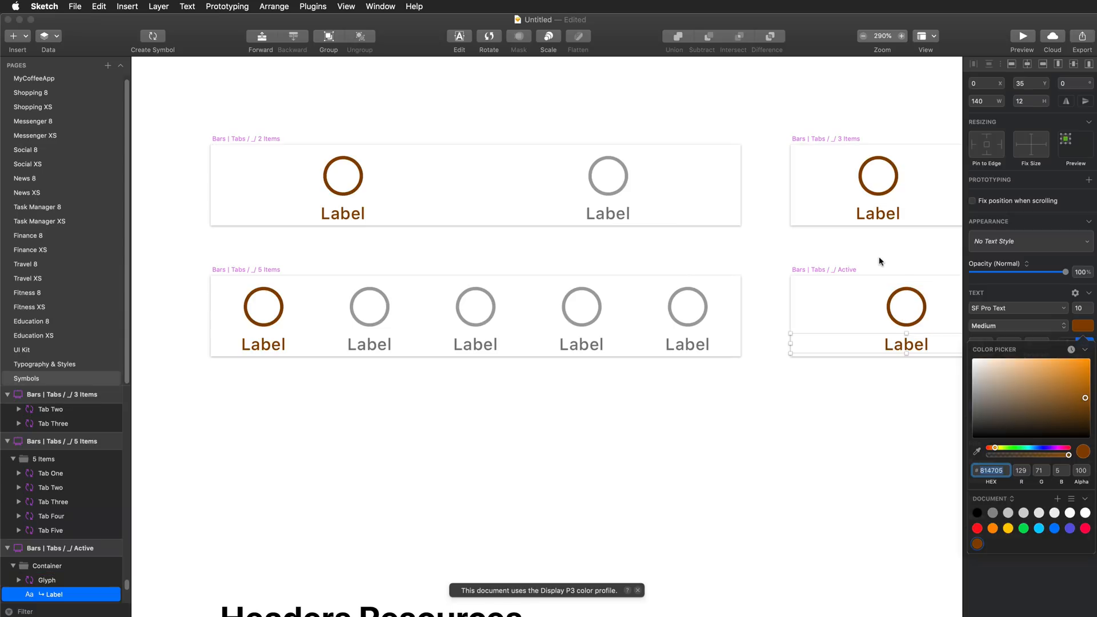
{"action": "scroll", "coordinate": [880, 261], "scroll_direction": "right", "scroll_amount": 4}
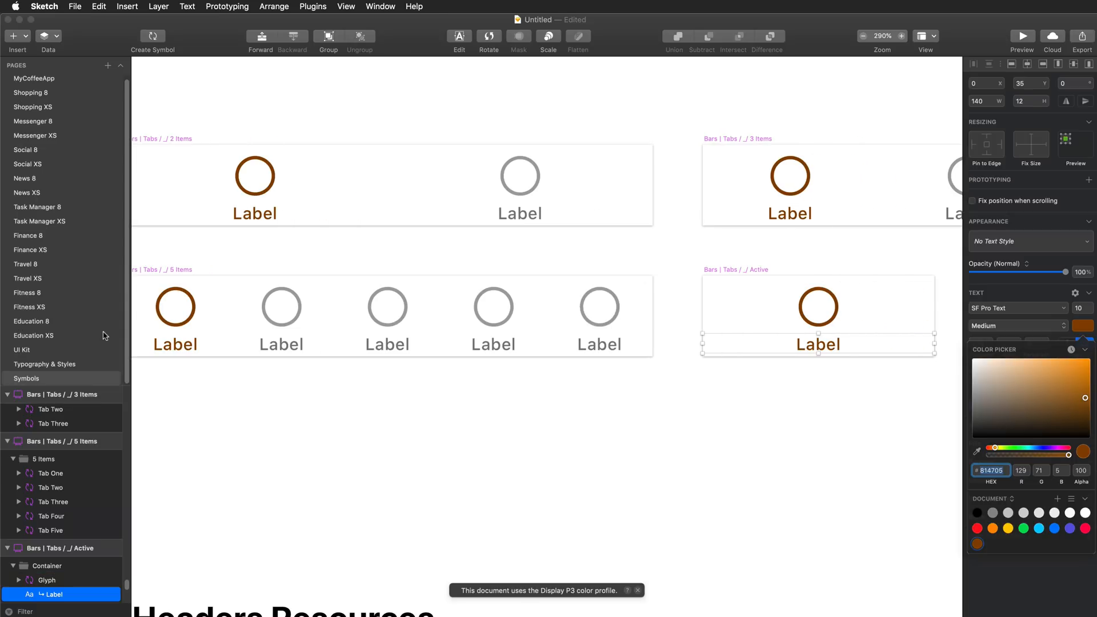
- Return to the MyCoffeeApp page and check the tab bar and overall layout of the Near Me artboard
{"action": "left_click", "coordinate": [41, 81]}
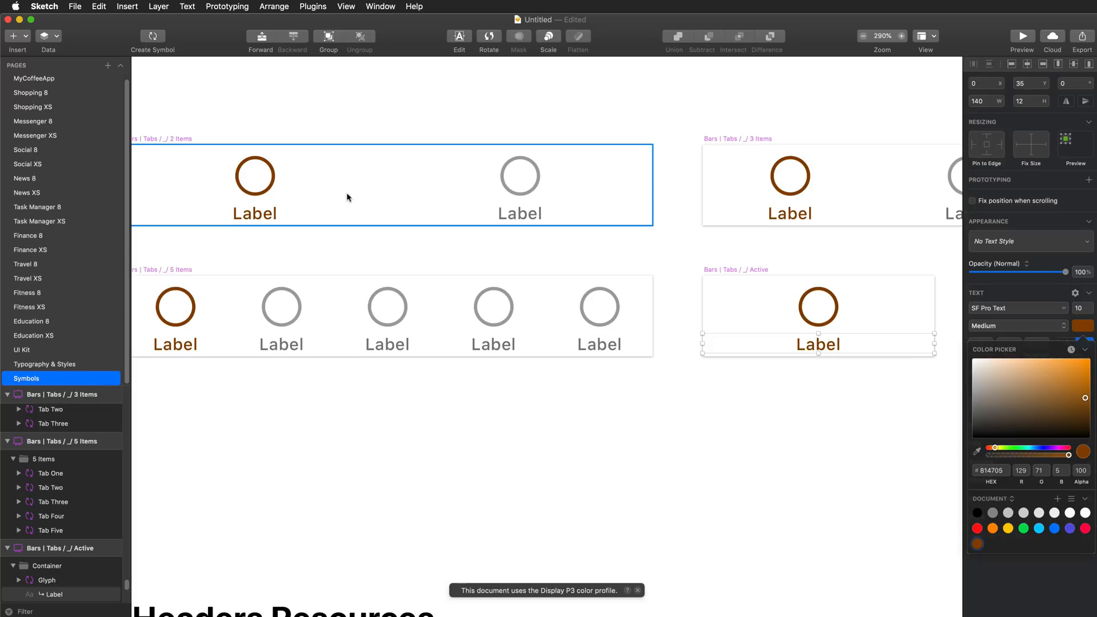
{"action": "left_click", "coordinate": [57, 80]}
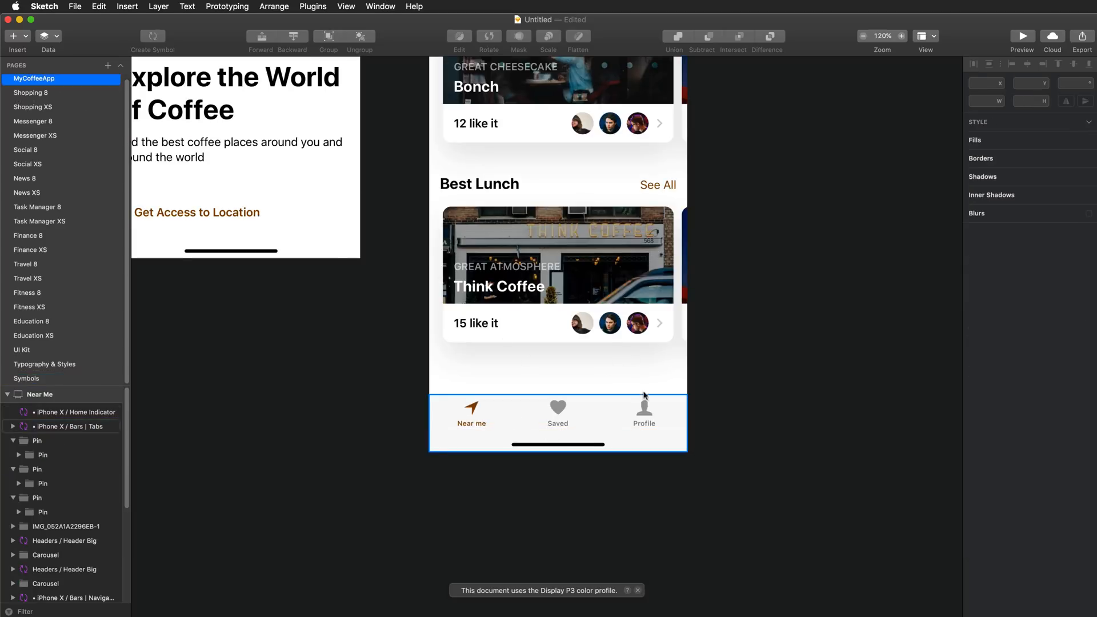
{"action": "scroll", "coordinate": [554, 351], "scroll_direction": "down", "scroll_amount": 3}
{"action": "scroll", "coordinate": [553, 353], "scroll_direction": "down", "scroll_amount": 2}
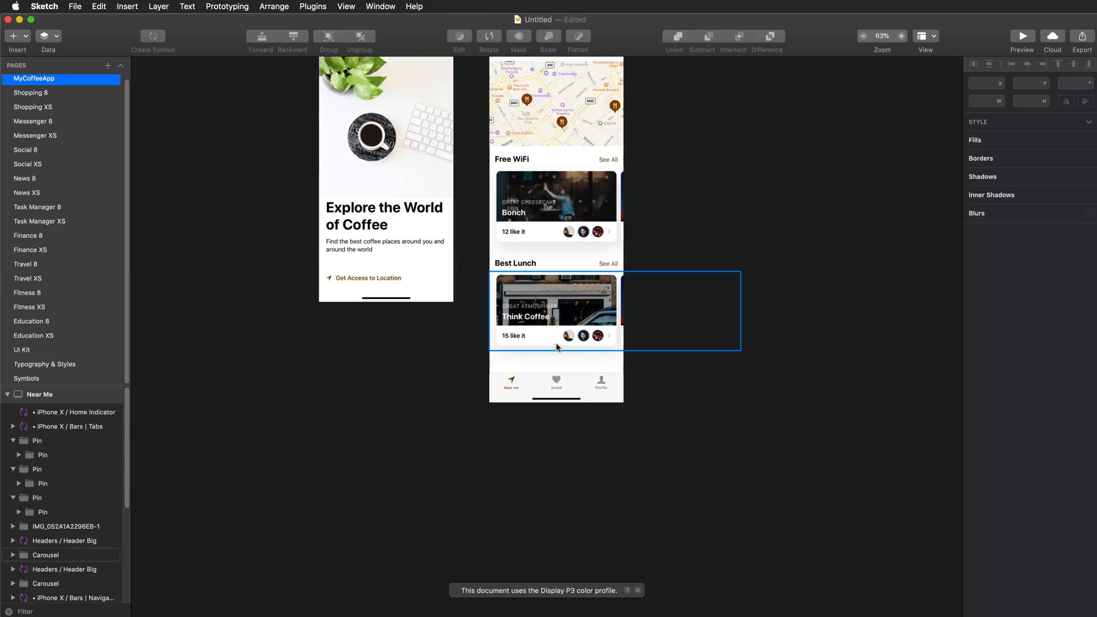
{"action": "scroll", "coordinate": [555, 342], "scroll_direction": "up", "scroll_amount": 4}
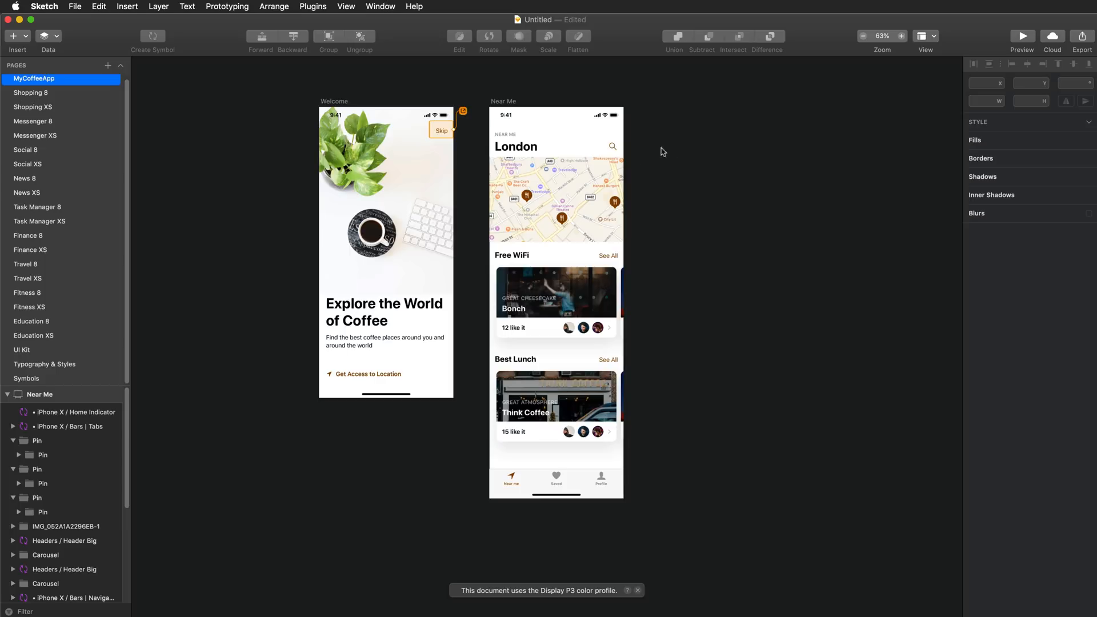
{"action": "scroll", "coordinate": [507, 316], "scroll_direction": "up", "scroll_amount": 5}
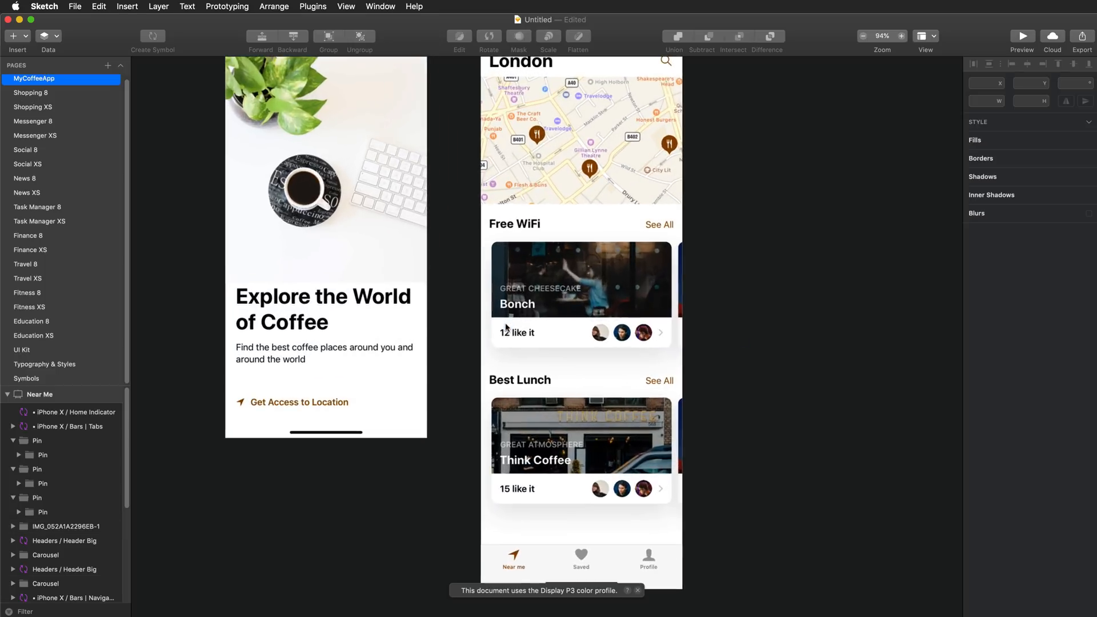
{"action": "scroll", "coordinate": [506, 326], "scroll_direction": "down", "scroll_amount": 4}
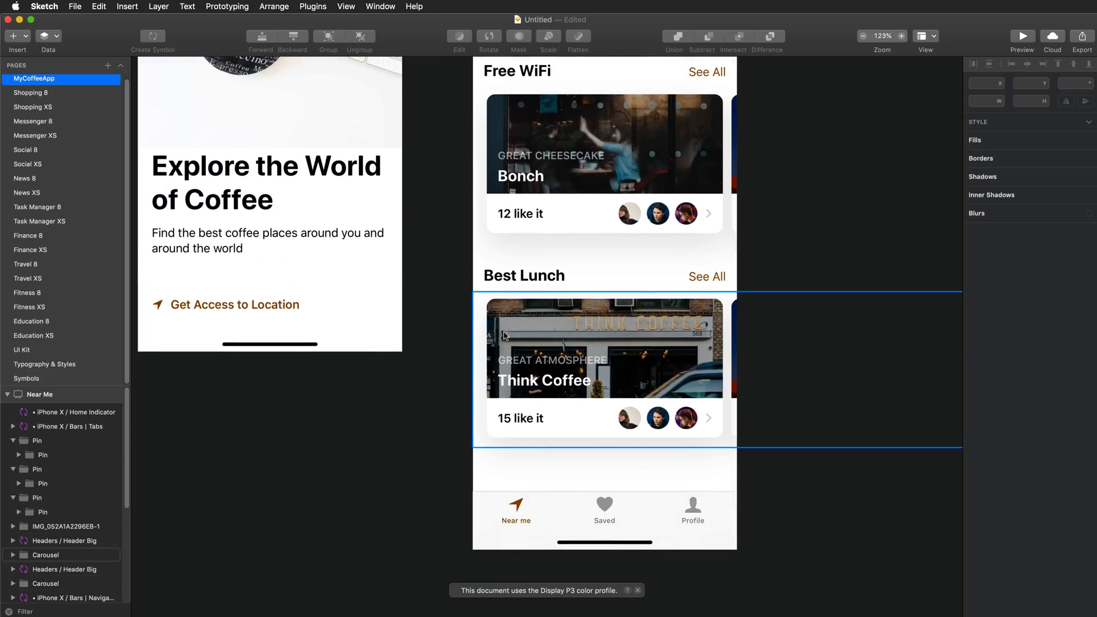
- Move the tab bar and home indicator together 40 px up, closer to the Best Lunch carousel
{"action": "left_click", "coordinate": [635, 508]}
{"action": "left_click", "coordinate": [633, 545], "text": "shift"}
{"action": "key", "text": "shift+Up"}
{"action": "key", "text": "shift+Up"}
{"action": "key", "text": "shift+Up"}
{"action": "key", "text": "shift+Up"}
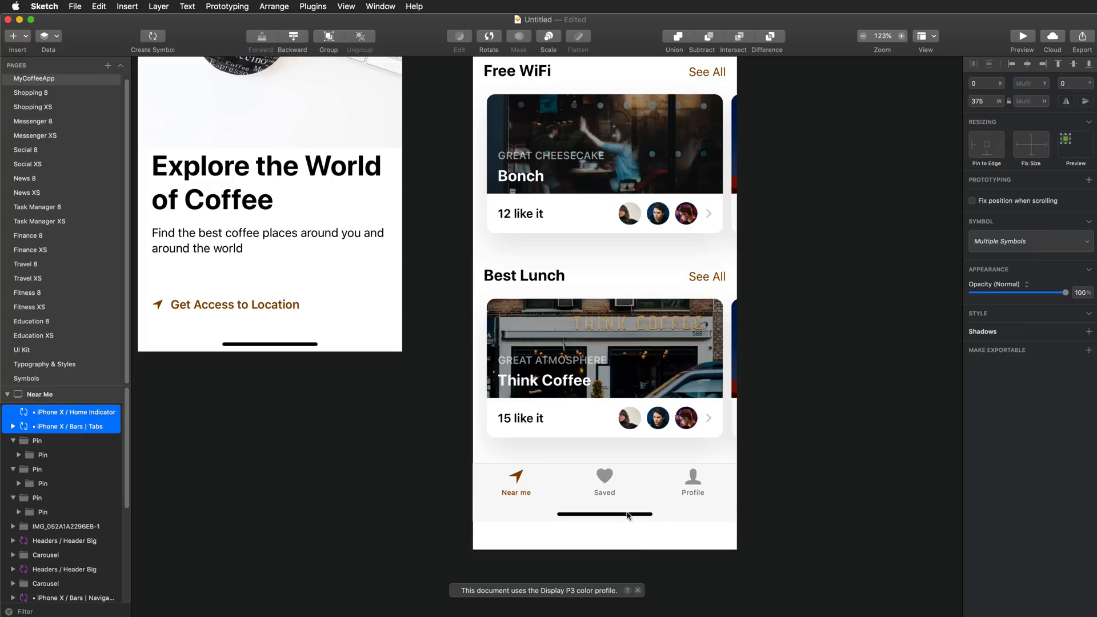
{"action": "left_click", "coordinate": [758, 526]}
- Shorten the Near Me artboard to a height of 1053 so it ends at the tab bar's lower edge
{"action": "scroll", "coordinate": [666, 520], "scroll_direction": "up", "scroll_amount": 5}
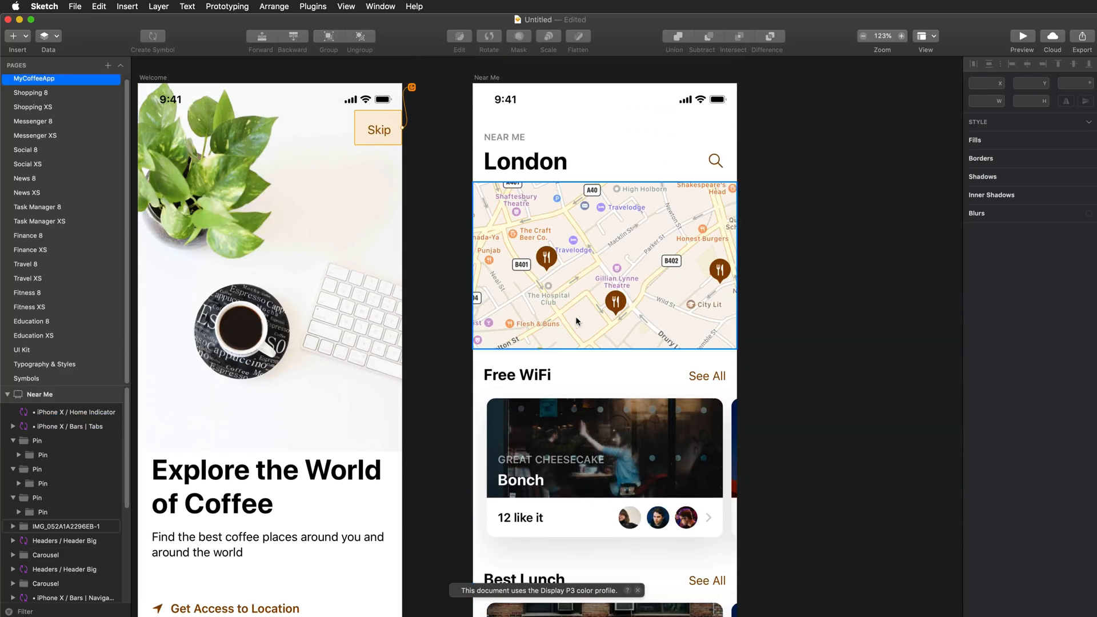
{"action": "left_click", "coordinate": [504, 84]}
{"action": "scroll", "coordinate": [571, 343], "scroll_direction": "down", "scroll_amount": 10}
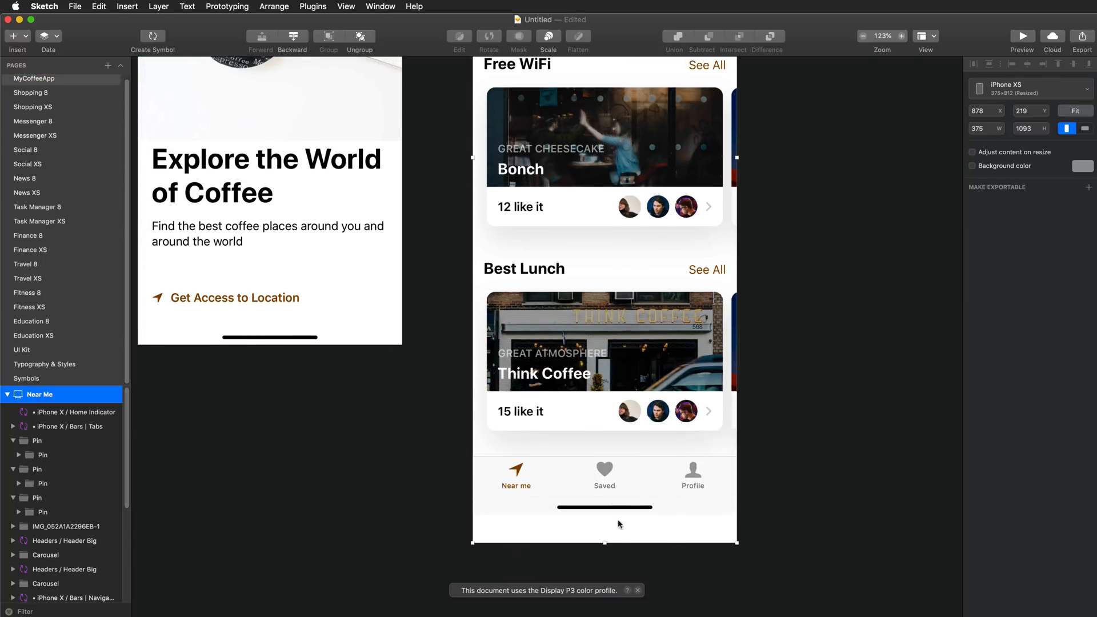
{"action": "left_click_drag", "start_coordinate": [605, 542], "coordinate": [614, 499]}
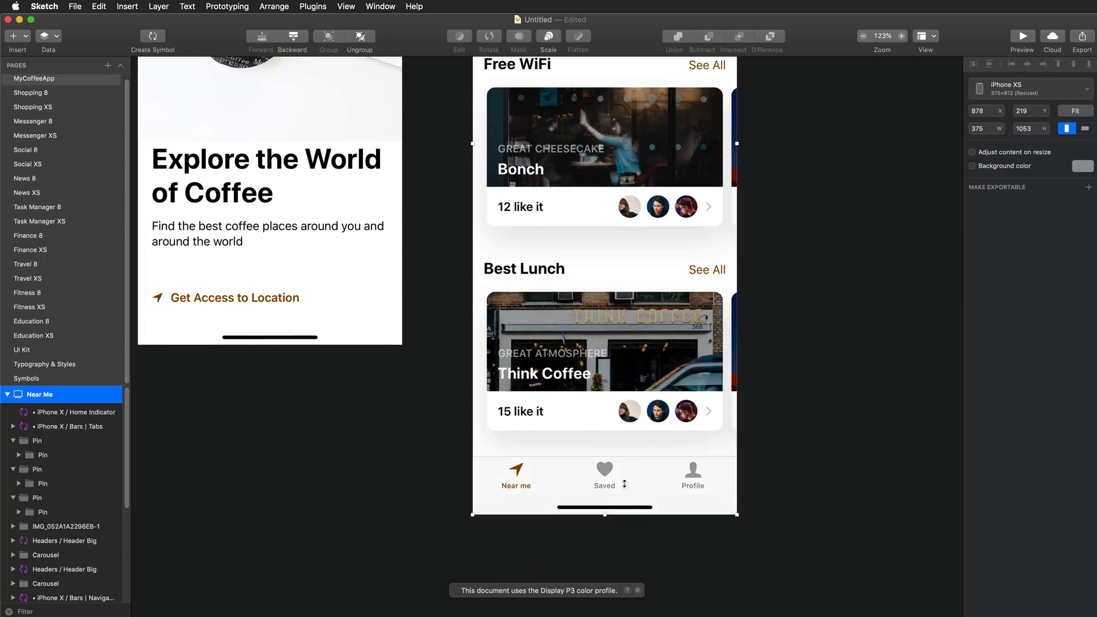
{"action": "scroll", "coordinate": [616, 337], "scroll_direction": "down", "scroll_amount": 6}
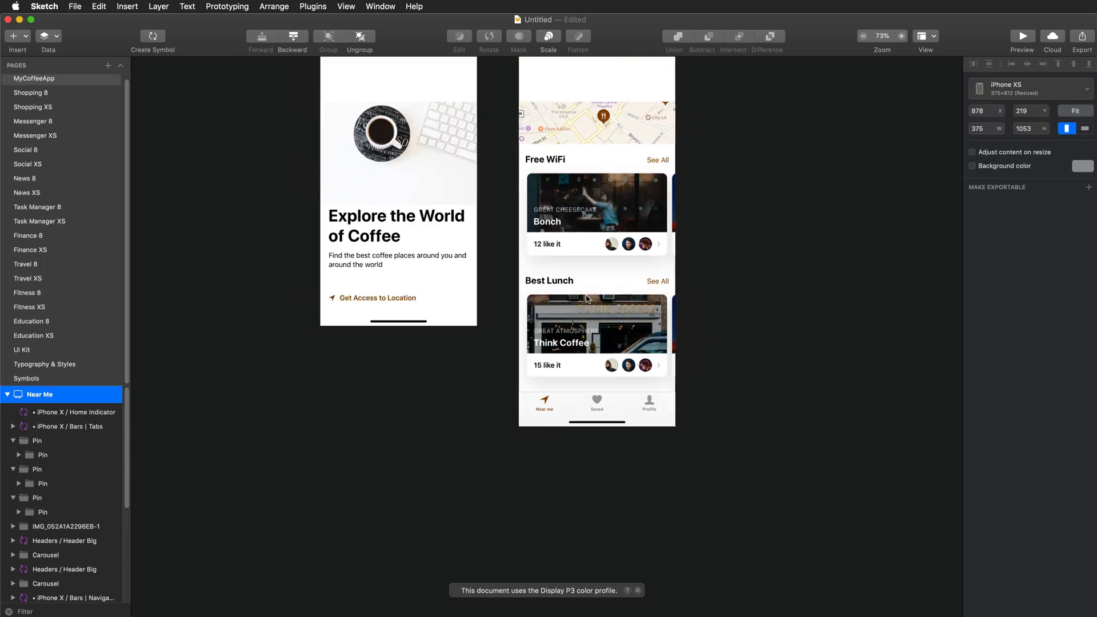
{"action": "scroll", "coordinate": [587, 298], "scroll_direction": "up", "scroll_amount": 2}
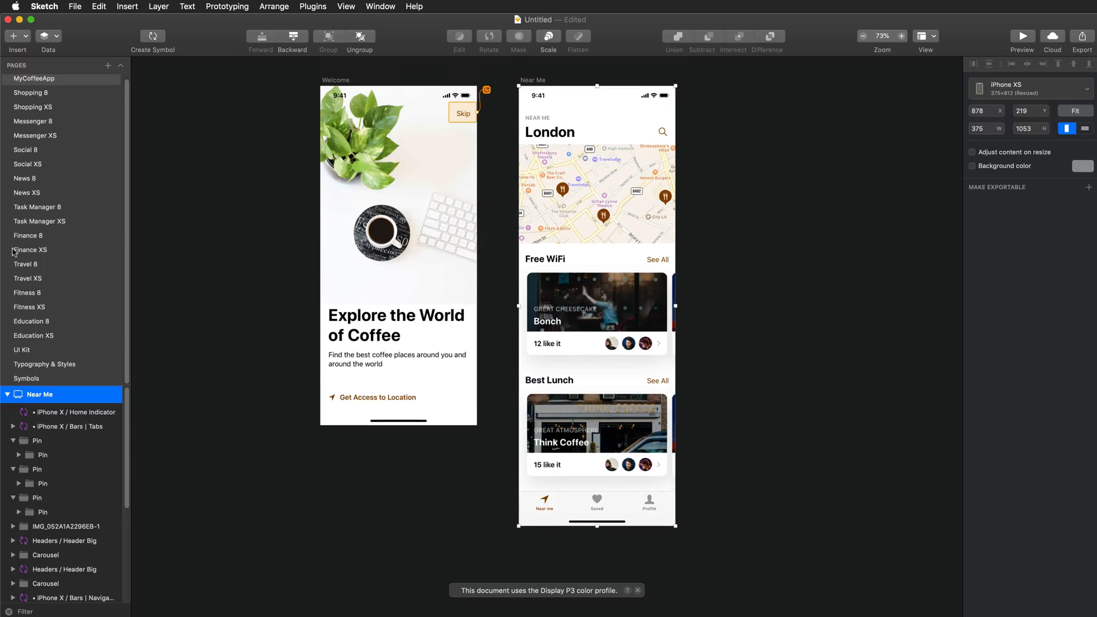
- Find the Search Places artboard on the Travel XS page and copy it to the MyCoffeeApp page, beside the Near Me artboard
{"action": "left_click", "coordinate": [35, 278]}
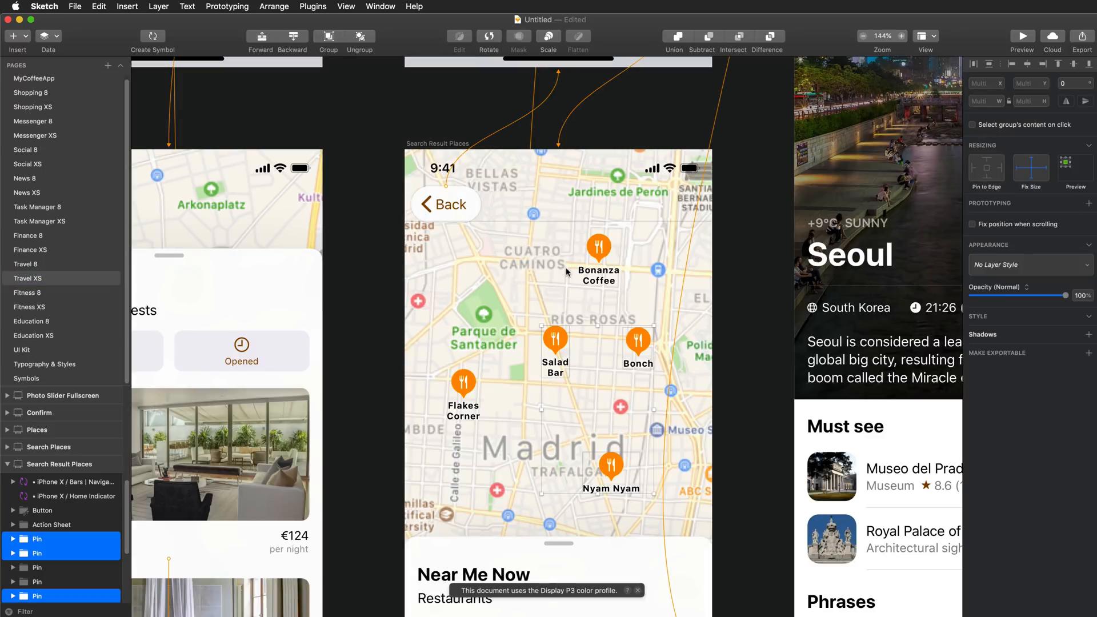
{"action": "scroll", "coordinate": [566, 272], "scroll_direction": "down", "scroll_amount": 10}
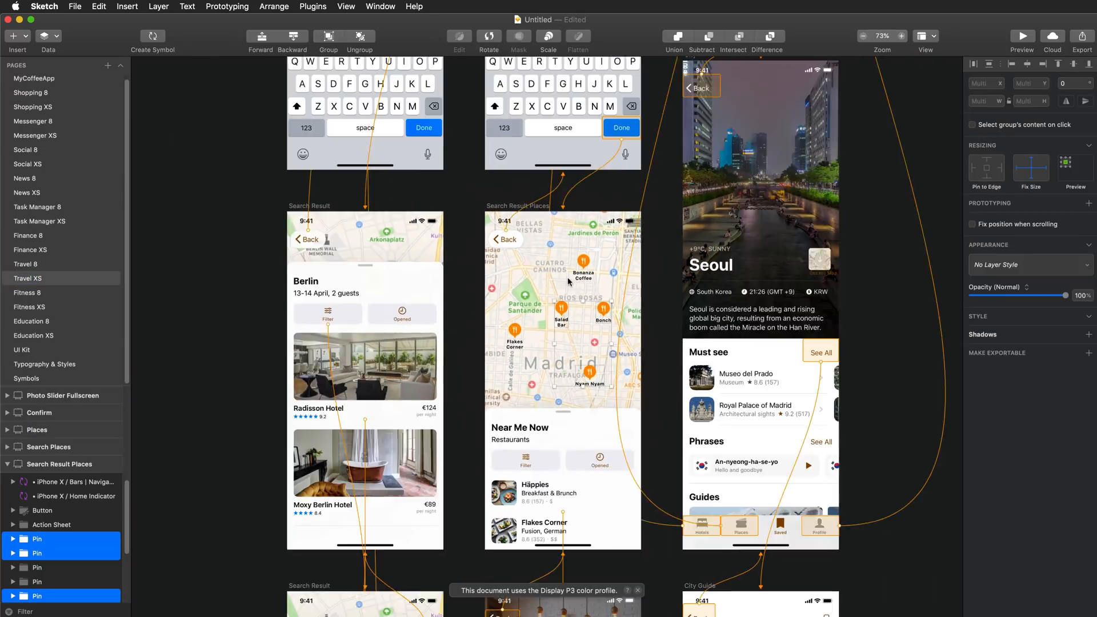
{"action": "scroll", "coordinate": [583, 280], "scroll_direction": "up", "scroll_amount": 10}
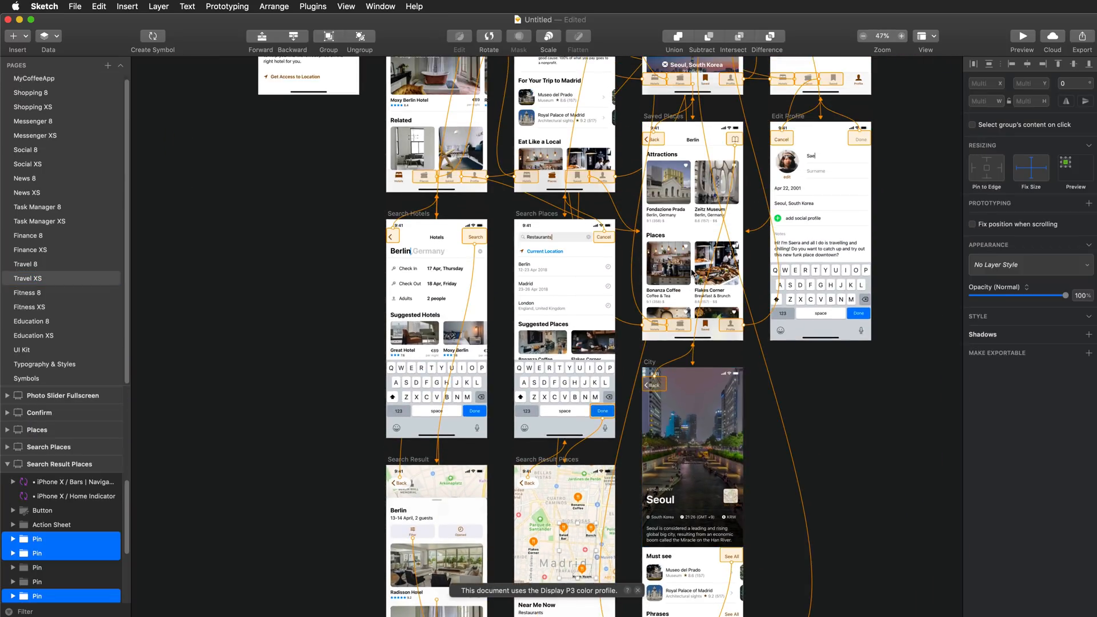
{"action": "scroll", "coordinate": [693, 273], "scroll_direction": "up", "scroll_amount": 5}
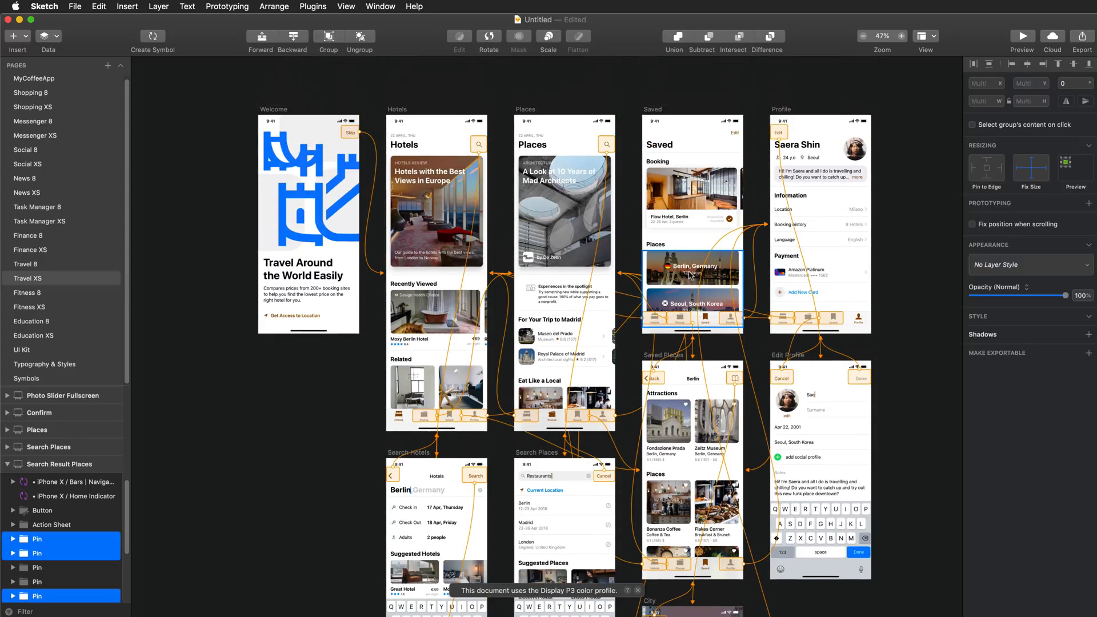
{"action": "scroll", "coordinate": [691, 276], "scroll_direction": "down", "scroll_amount": 5}
{"action": "left_click", "coordinate": [525, 309]}
{"action": "scroll", "coordinate": [532, 308], "scroll_direction": "up", "scroll_amount": 5}
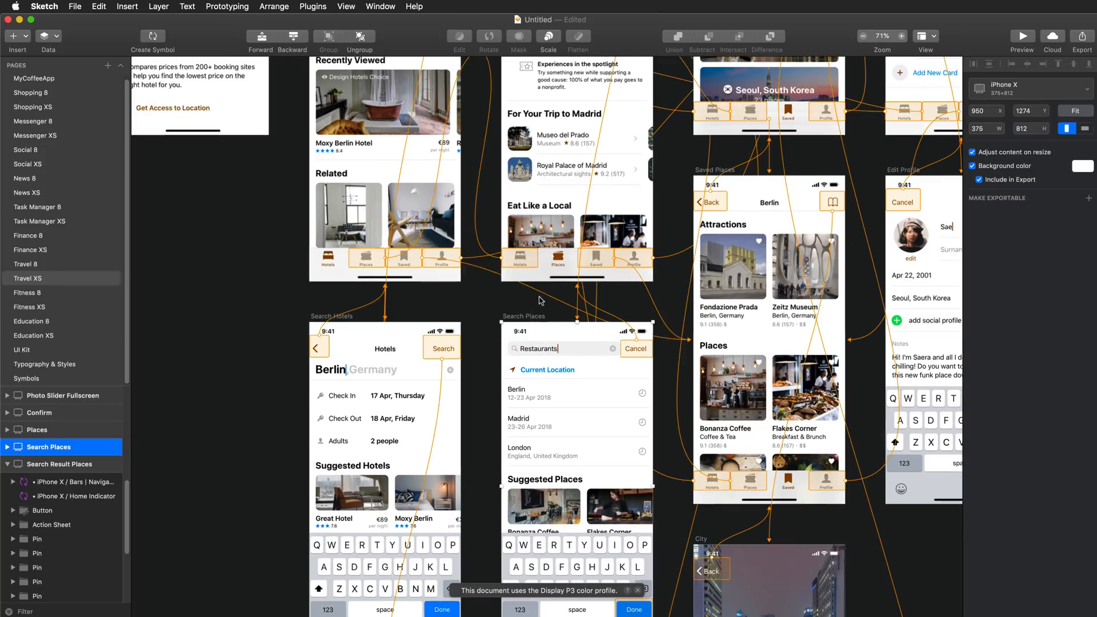
{"action": "scroll", "coordinate": [536, 309], "scroll_direction": "down", "scroll_amount": 3}
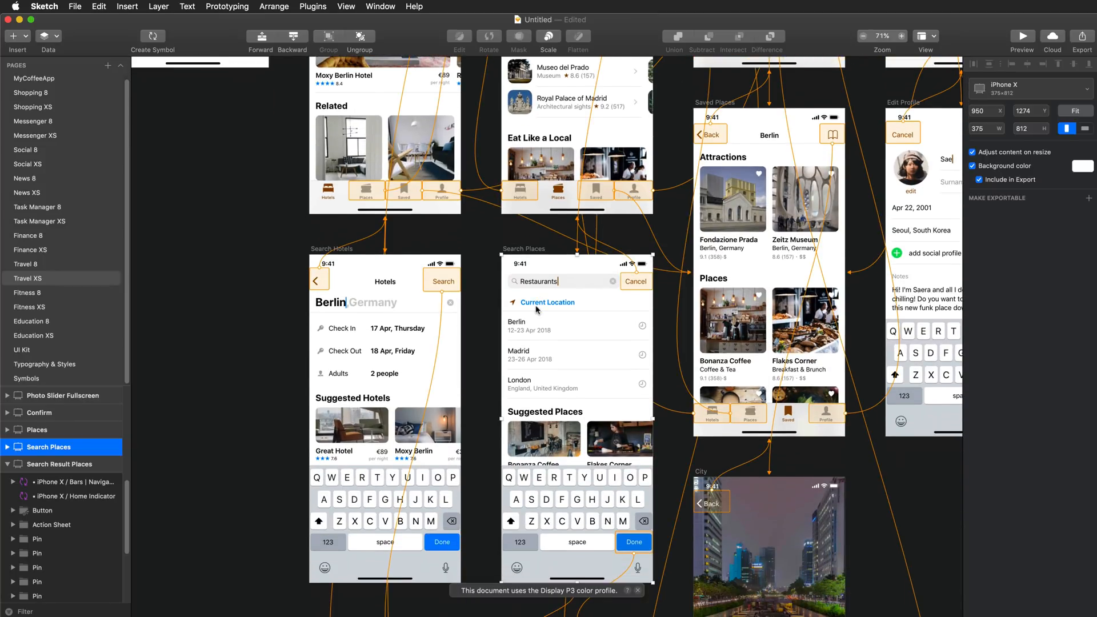
{"action": "scroll", "coordinate": [510, 287], "scroll_direction": "down", "scroll_amount": 1}
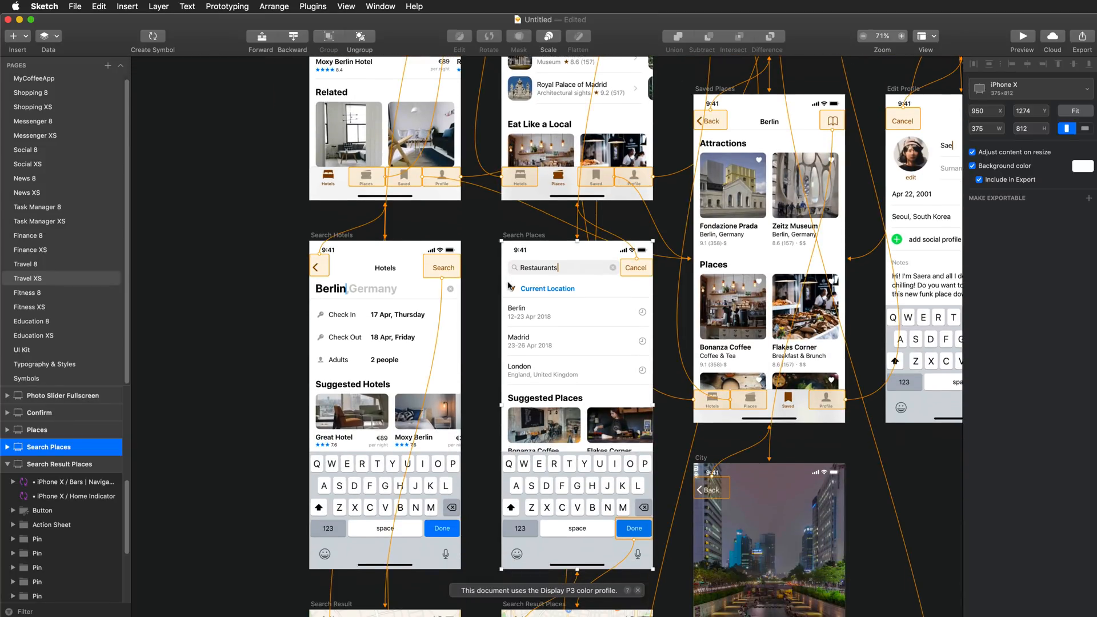
{"action": "scroll", "coordinate": [508, 286], "scroll_direction": "up", "scroll_amount": 3}
{"action": "key", "text": "ctrl+f"}
{"action": "scroll", "coordinate": [508, 286], "scroll_direction": "down", "scroll_amount": 2}
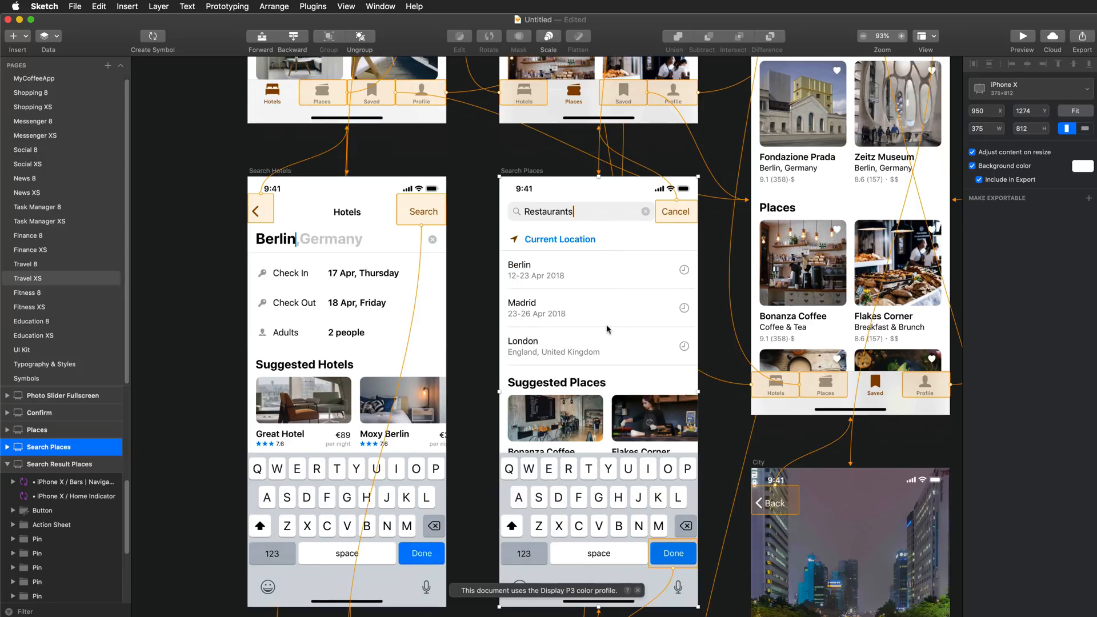
{"action": "scroll", "coordinate": [574, 220], "scroll_direction": "up", "scroll_amount": 1}
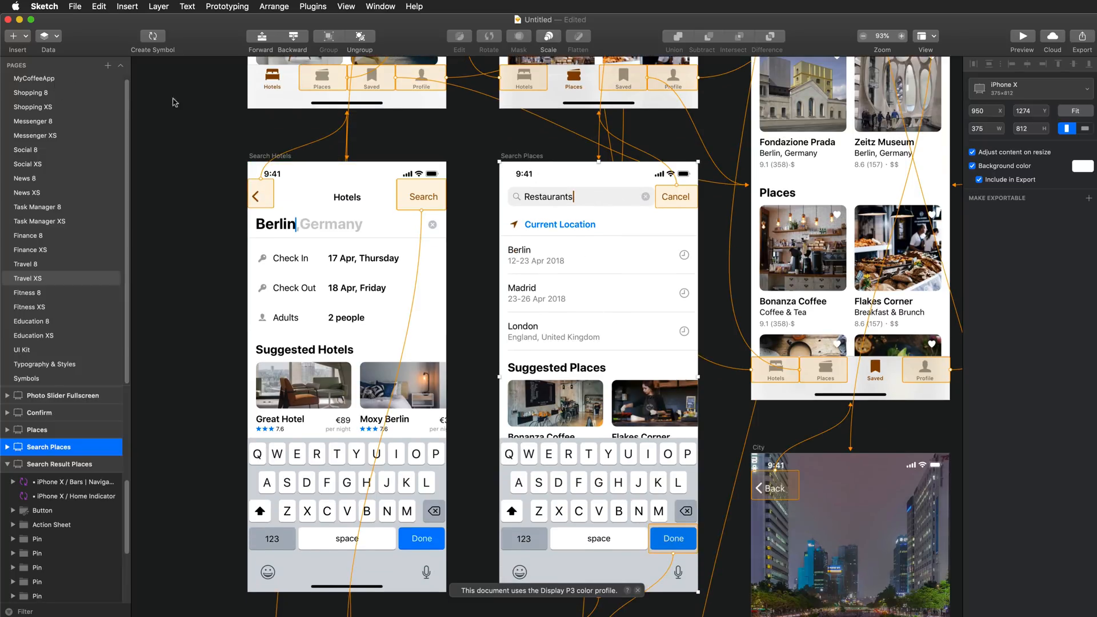
{"action": "left_click", "coordinate": [32, 80]}
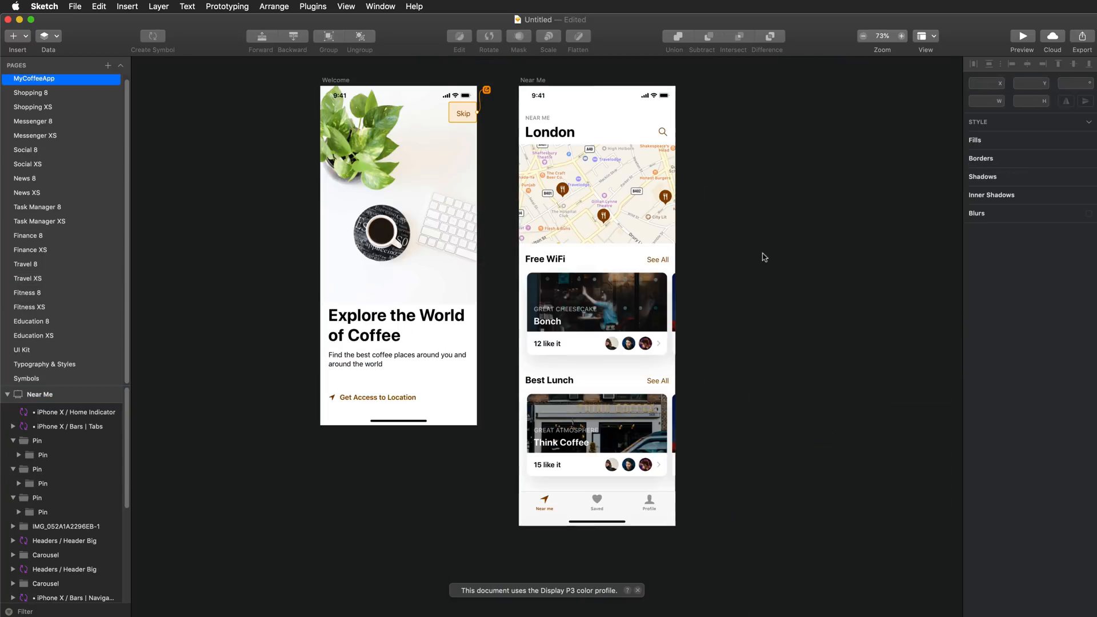
{"action": "key", "text": "super+v"}
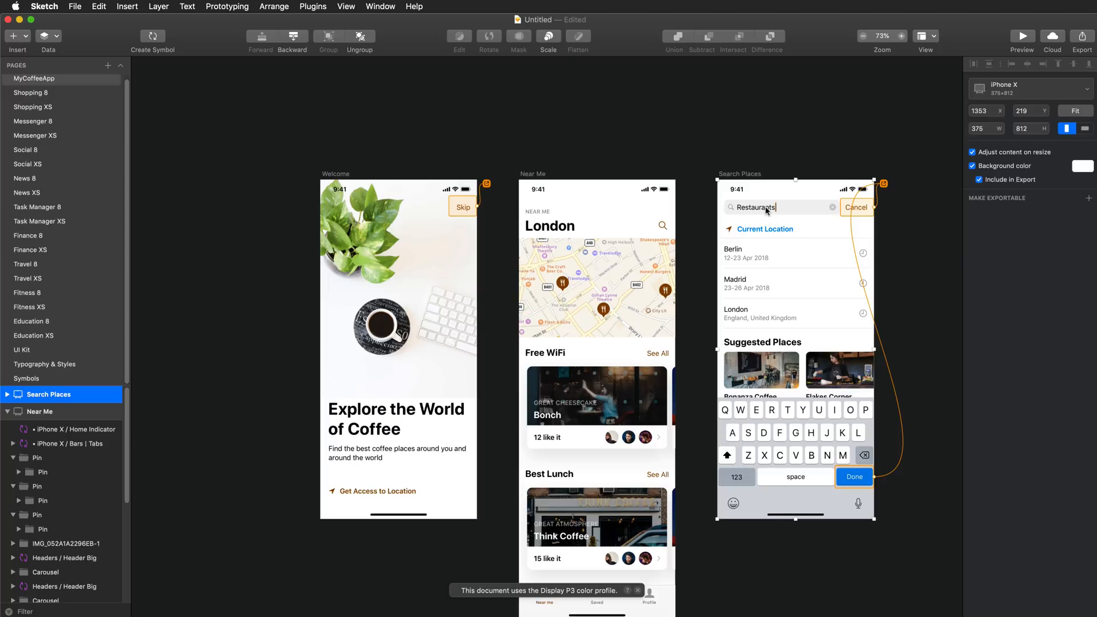
- Override the text in the Search Places artboard's search bar with Sandwich
{"action": "scroll", "coordinate": [794, 207], "scroll_direction": "up", "scroll_amount": 5}
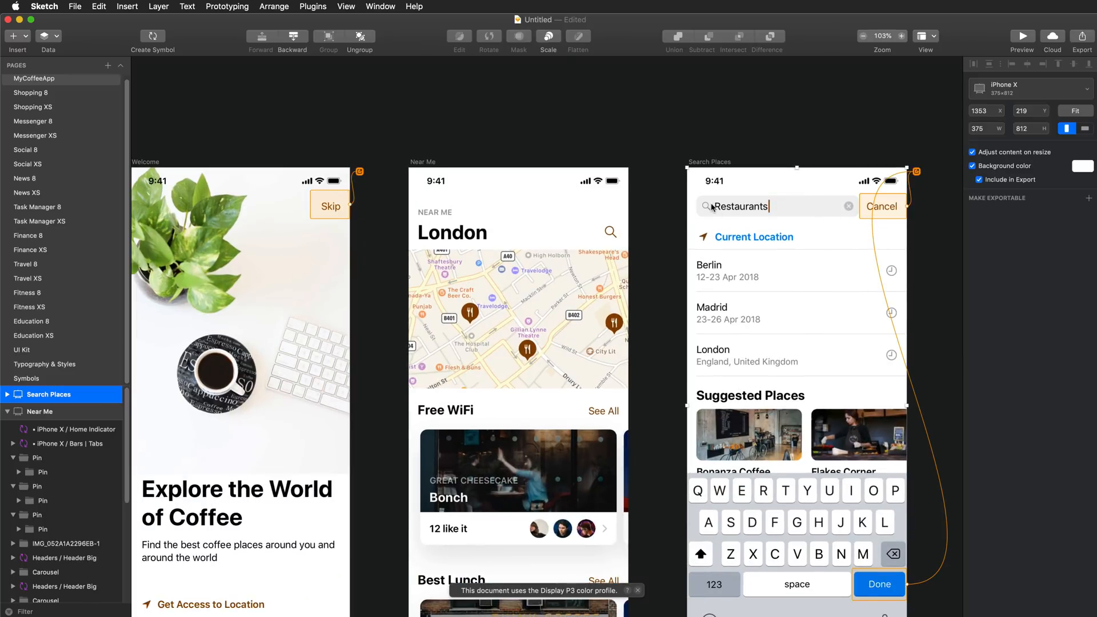
{"action": "left_click", "coordinate": [866, 120]}
{"action": "left_click", "coordinate": [820, 205]}
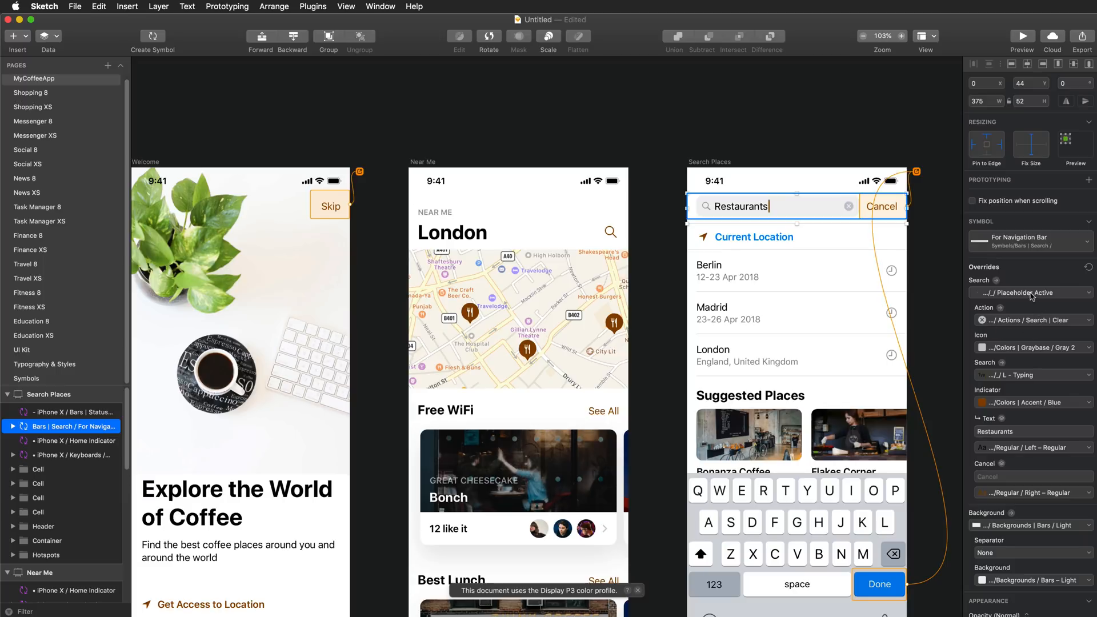
{"action": "double_click", "coordinate": [997, 431]}
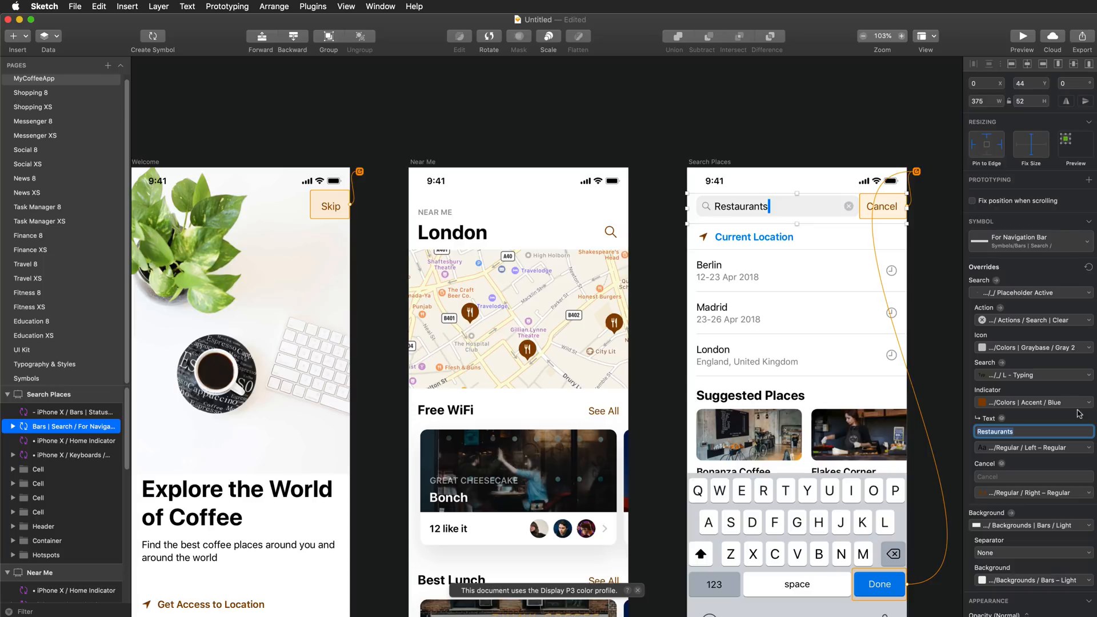
{"action": "type", "text": "Sandwich"}
{"action": "left_click", "coordinate": [684, 216]}
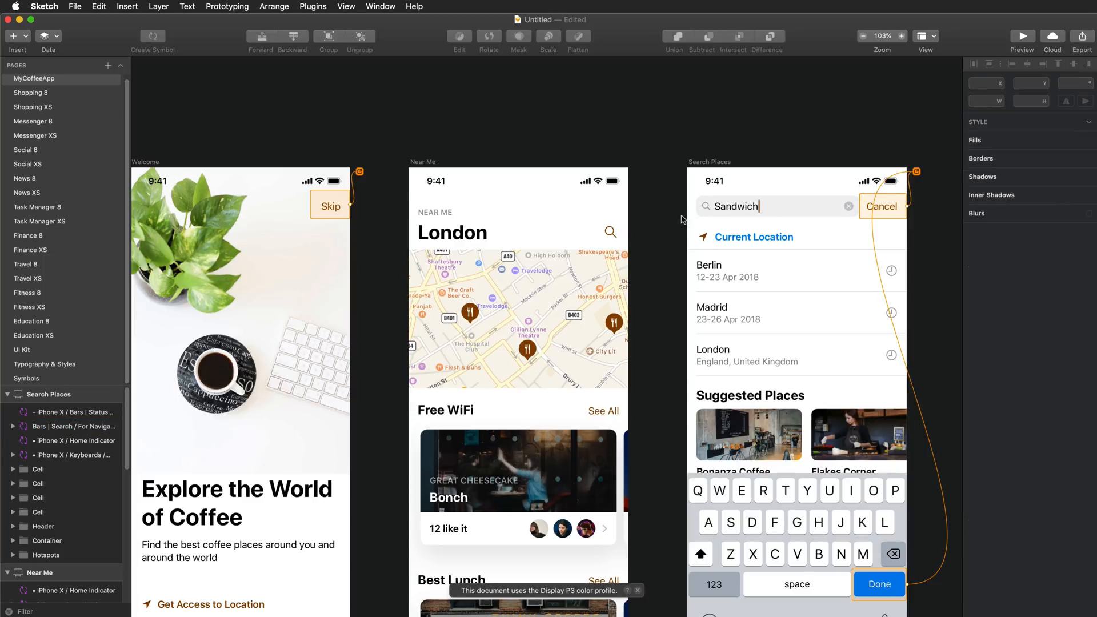
- Check the Current Location title's text style and recolour the Bars | Navigation / _/ L – Label Primary symbol's label to the document brown, 814705
{"action": "left_click", "coordinate": [752, 240]}
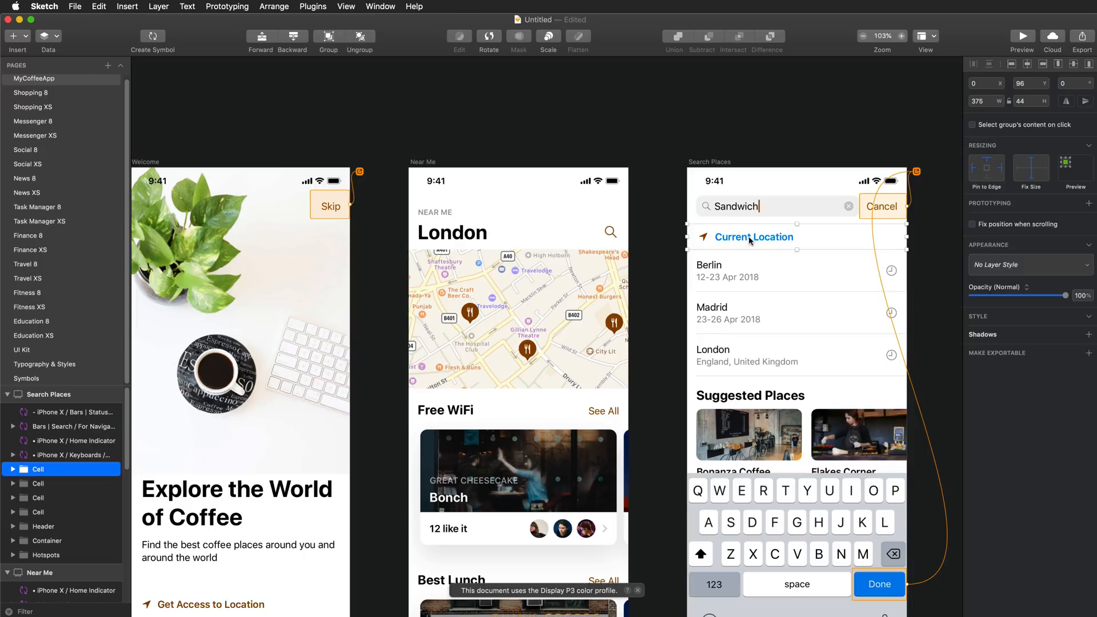
{"action": "double_click", "coordinate": [778, 240]}
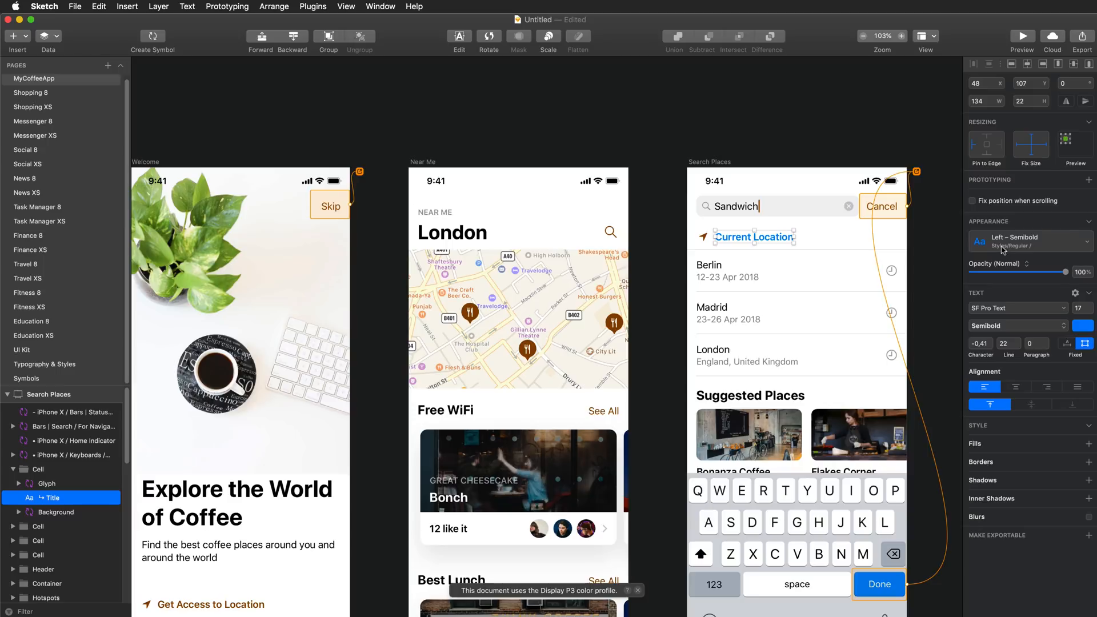
{"action": "left_click", "coordinate": [32, 379]}
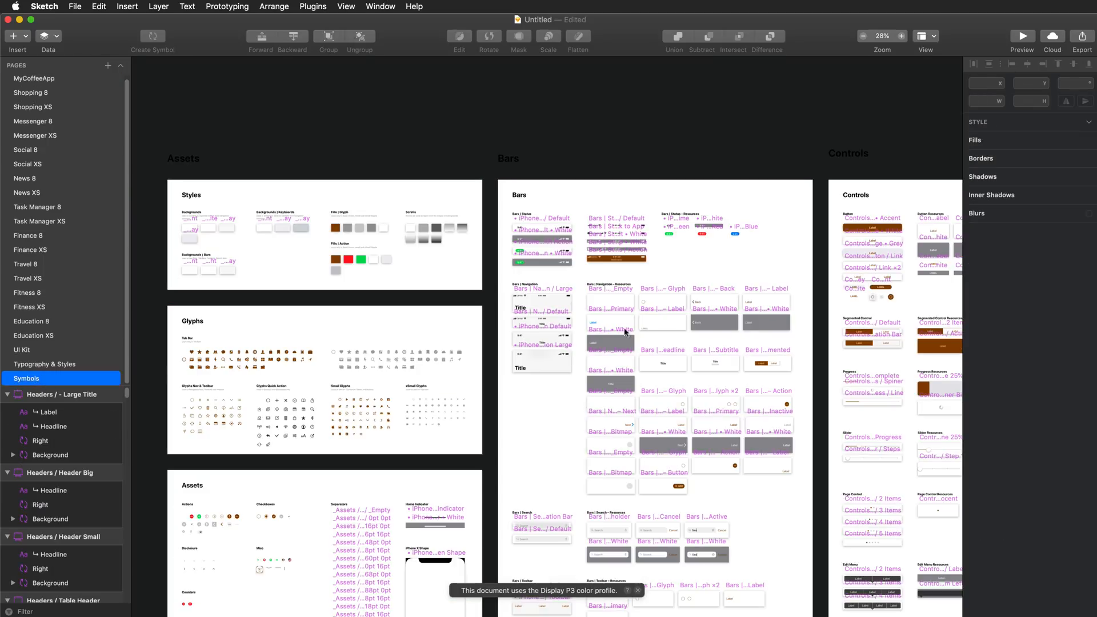
{"action": "scroll", "coordinate": [595, 328], "scroll_direction": "up", "scroll_amount": 5}
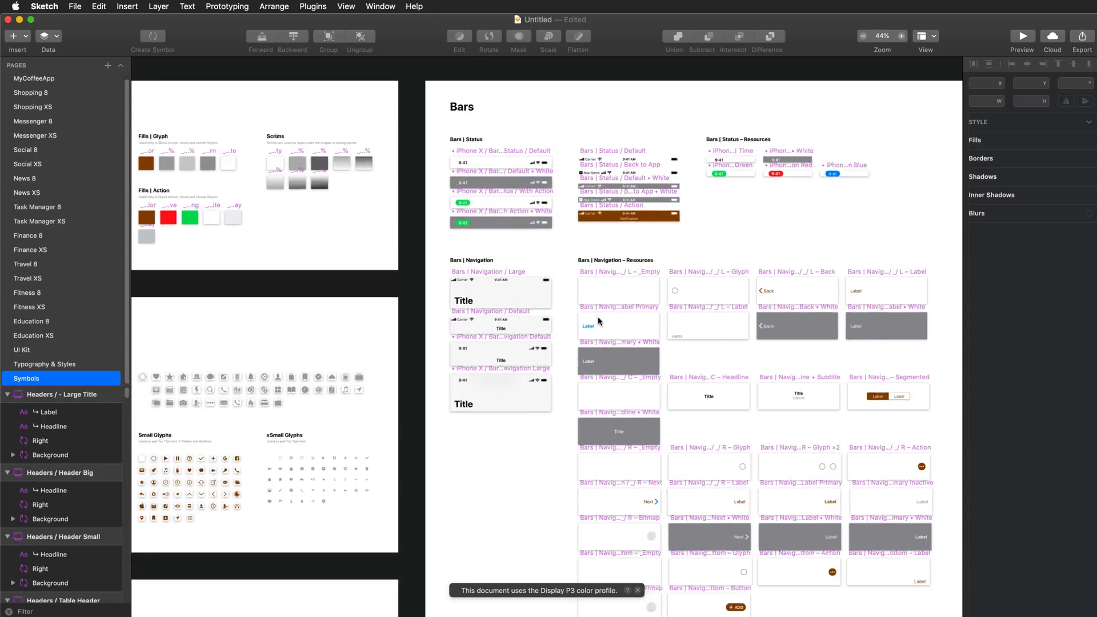
{"action": "scroll", "coordinate": [598, 321], "scroll_direction": "up", "scroll_amount": 5}
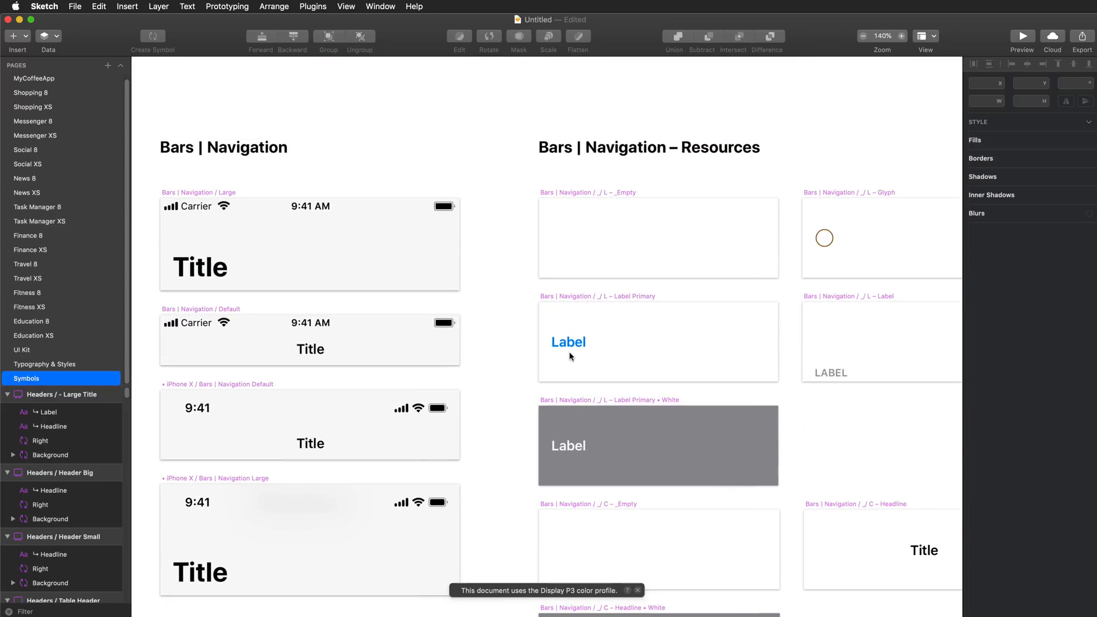
{"action": "left_click", "coordinate": [564, 349]}
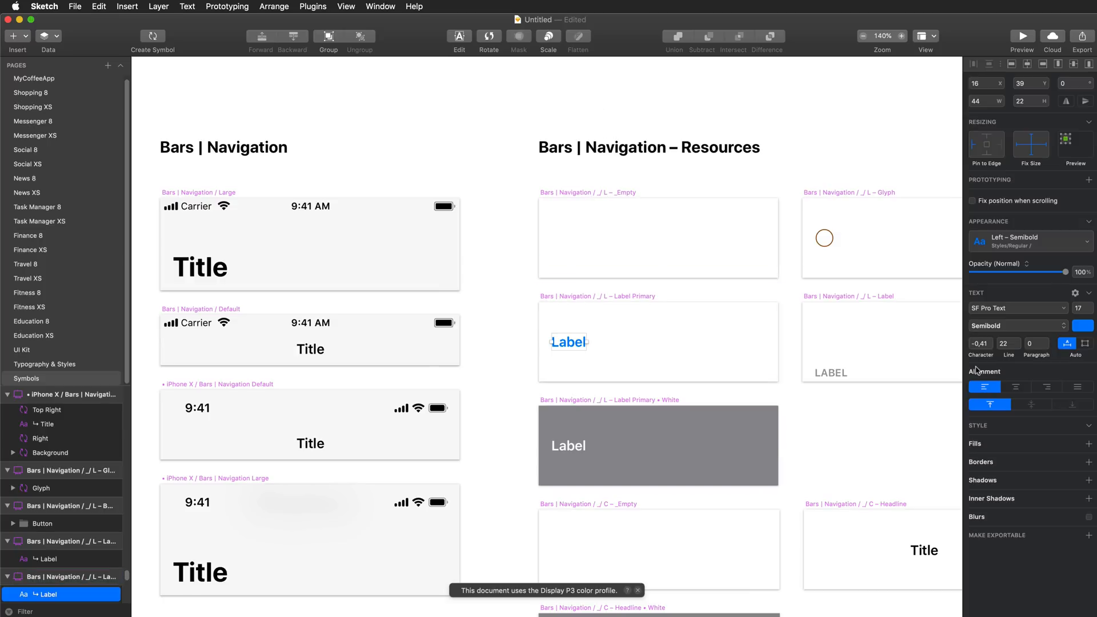
{"action": "left_click", "coordinate": [1088, 327]}
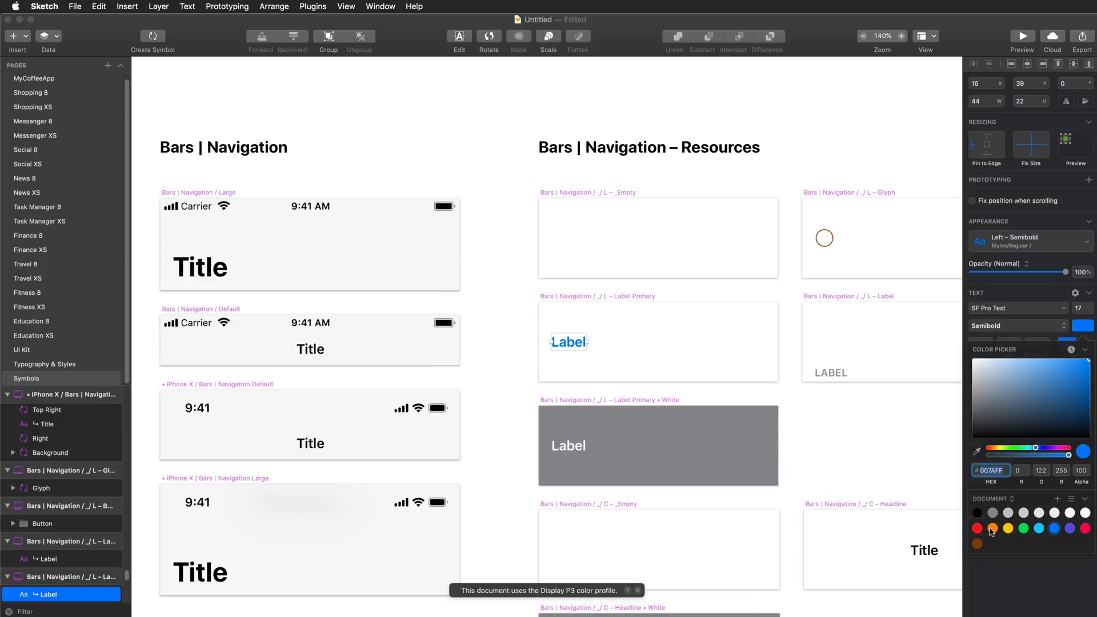
{"action": "left_click", "coordinate": [978, 544]}
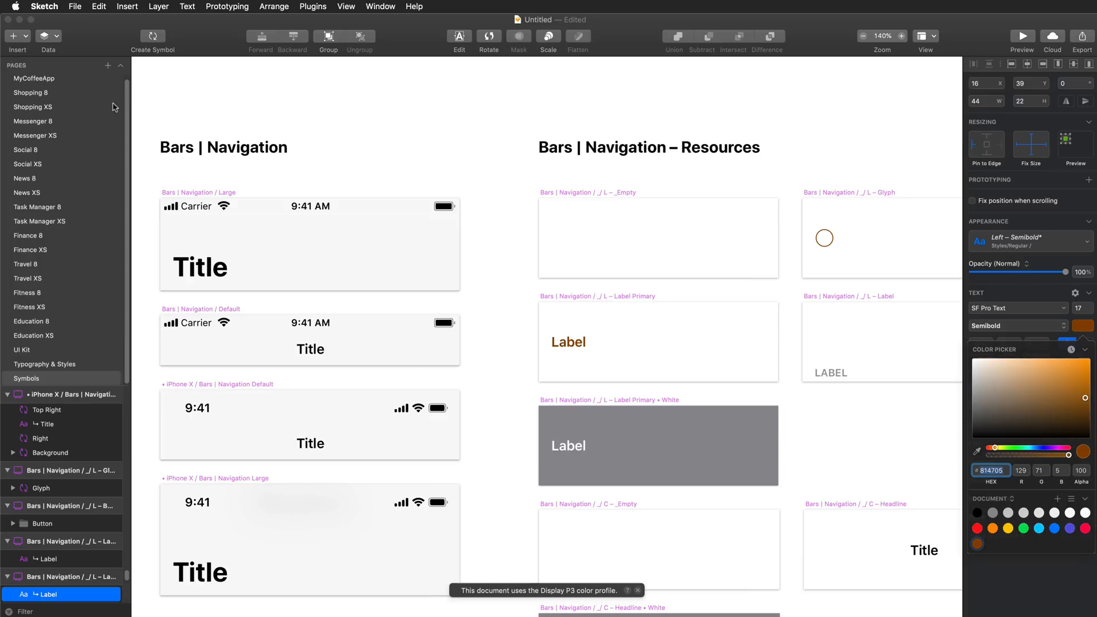
{"action": "left_click", "coordinate": [48, 83]}
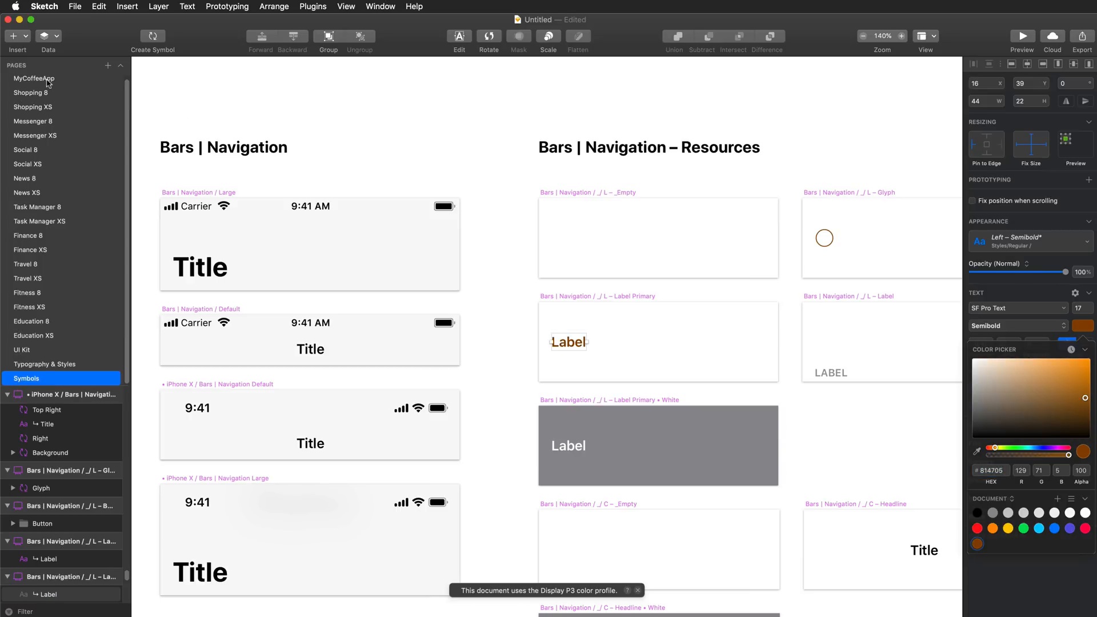
{"action": "left_click", "coordinate": [48, 80]}
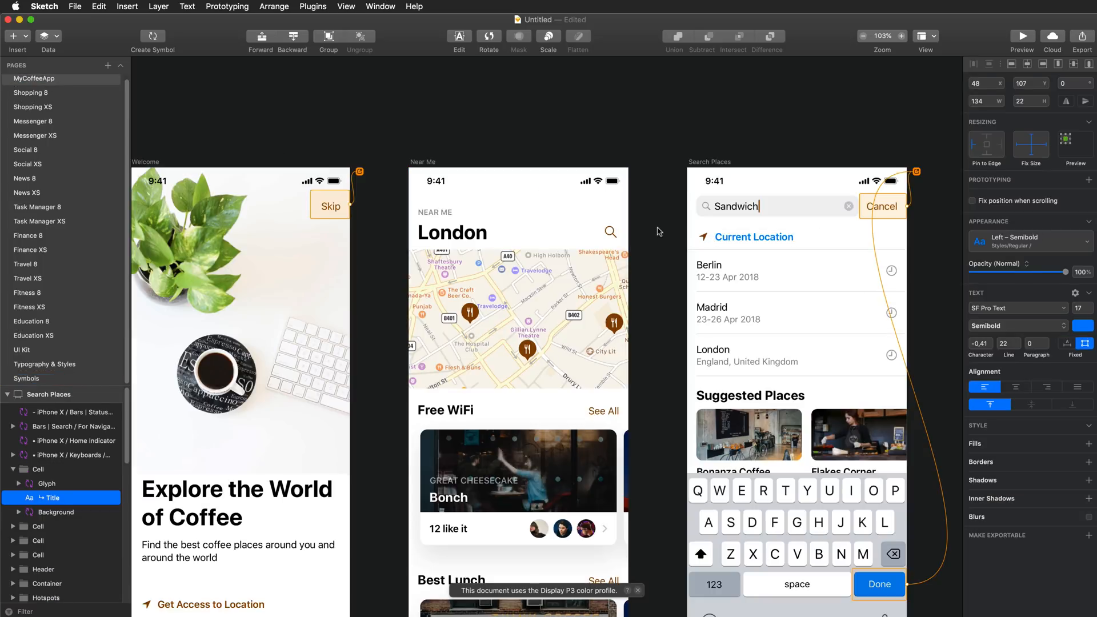
- Update the Regular / Left – Semibold text style from the recoloured Label Primary label and return to the MyCoffeeApp page
{"action": "left_click", "coordinate": [63, 378]}
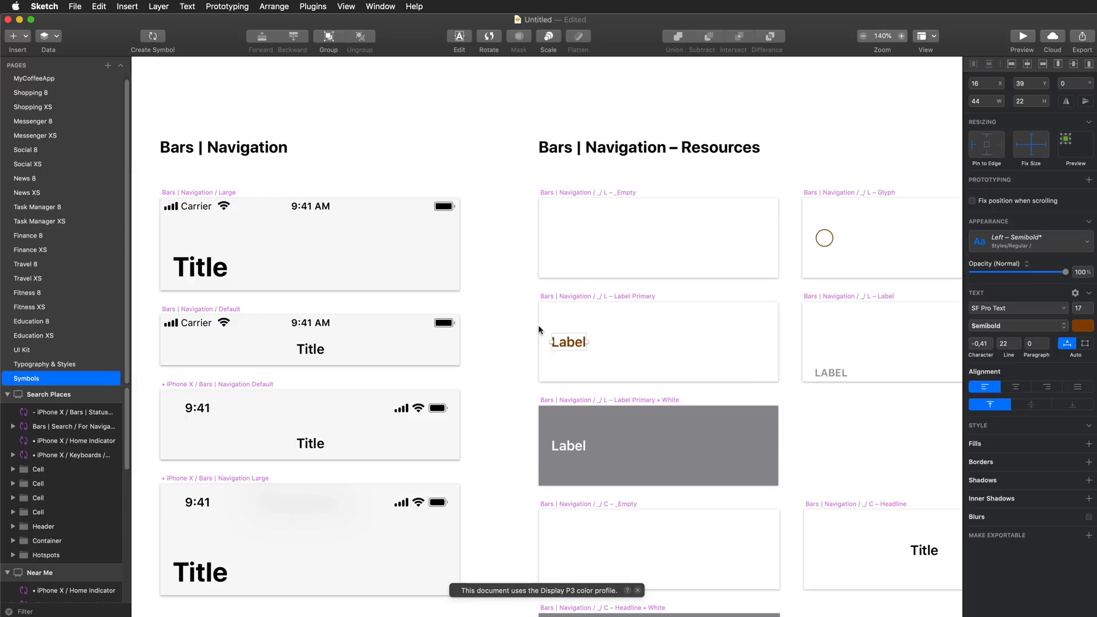
{"action": "left_click", "coordinate": [1084, 243]}
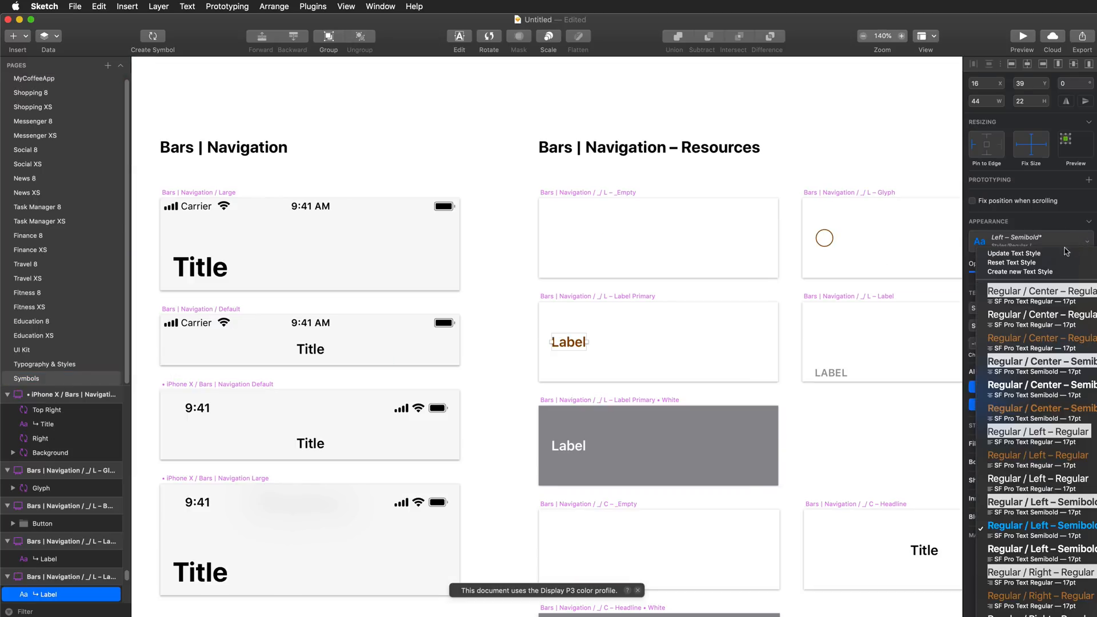
{"action": "left_click", "coordinate": [592, 354]}
{"action": "left_click", "coordinate": [612, 349]}
{"action": "left_click", "coordinate": [569, 342]}
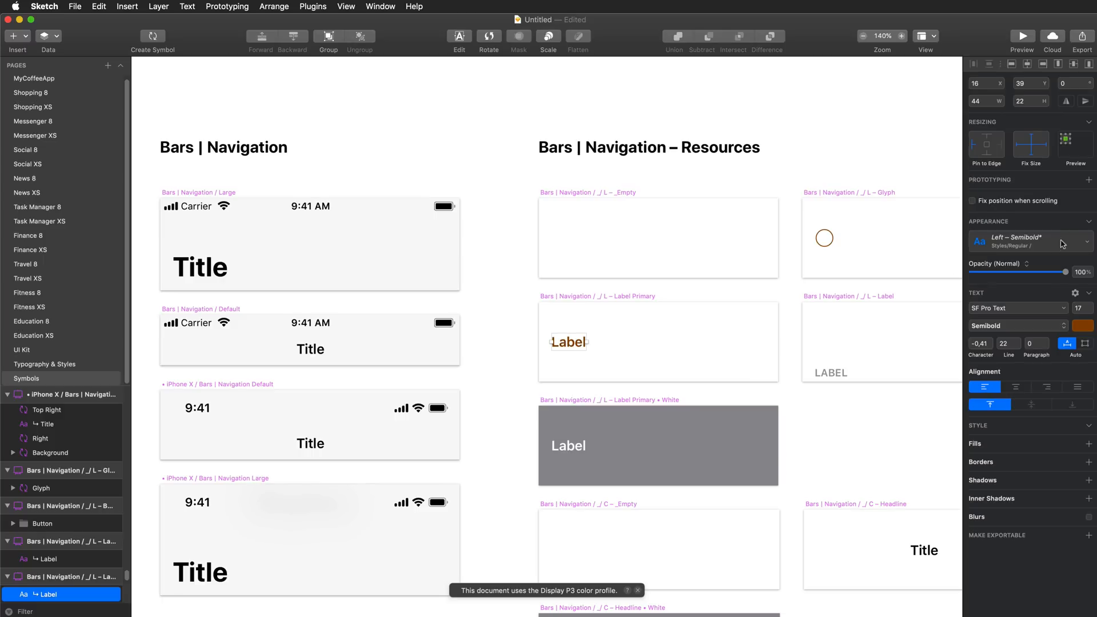
{"action": "left_click", "coordinate": [1059, 244]}
{"action": "left_click", "coordinate": [1025, 255]}
{"action": "left_click", "coordinate": [55, 79]}
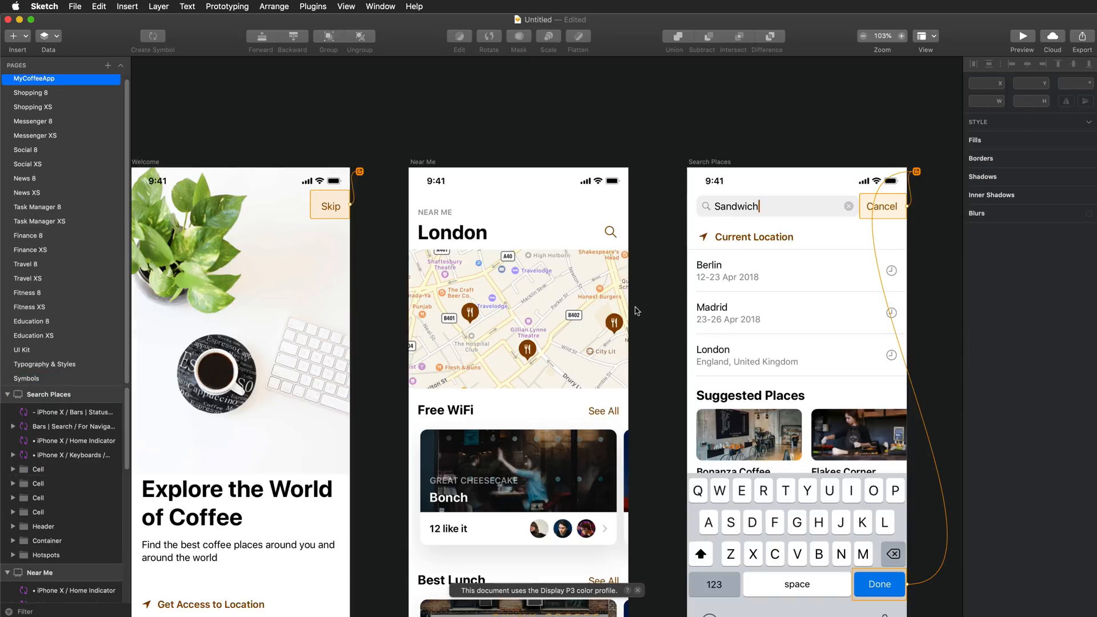
- Review the MyCoffeeApp artboards and examine the Typography & Styles page's text styles, selecting the first Display 1 / Left headline sample
{"action": "scroll", "coordinate": [649, 319], "scroll_direction": "down", "scroll_amount": 5}
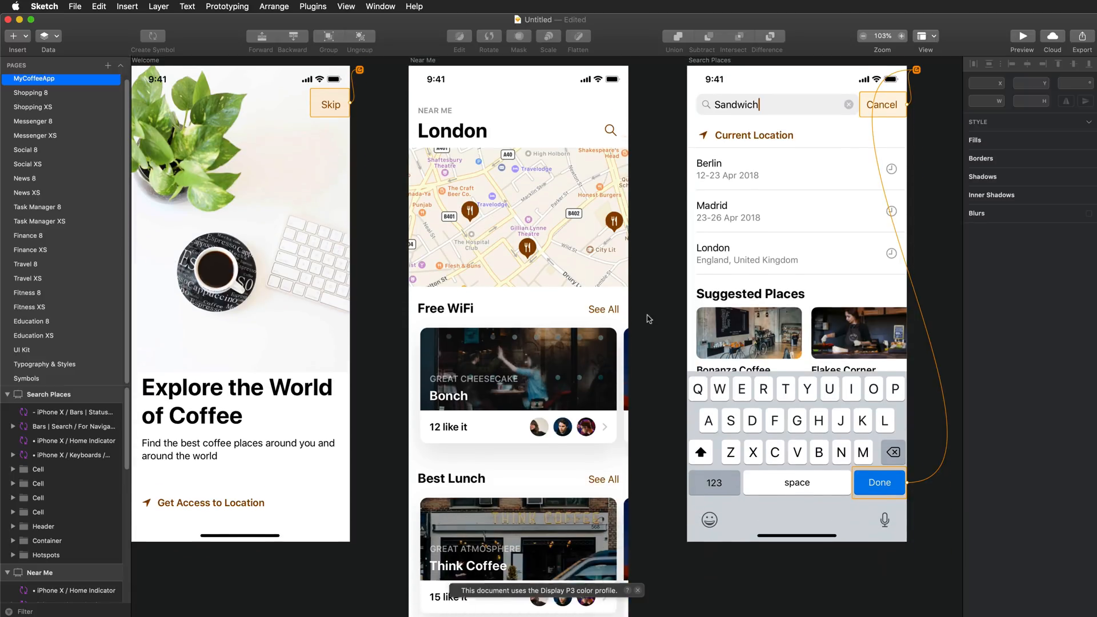
{"action": "scroll", "coordinate": [649, 319], "scroll_direction": "down", "scroll_amount": 2}
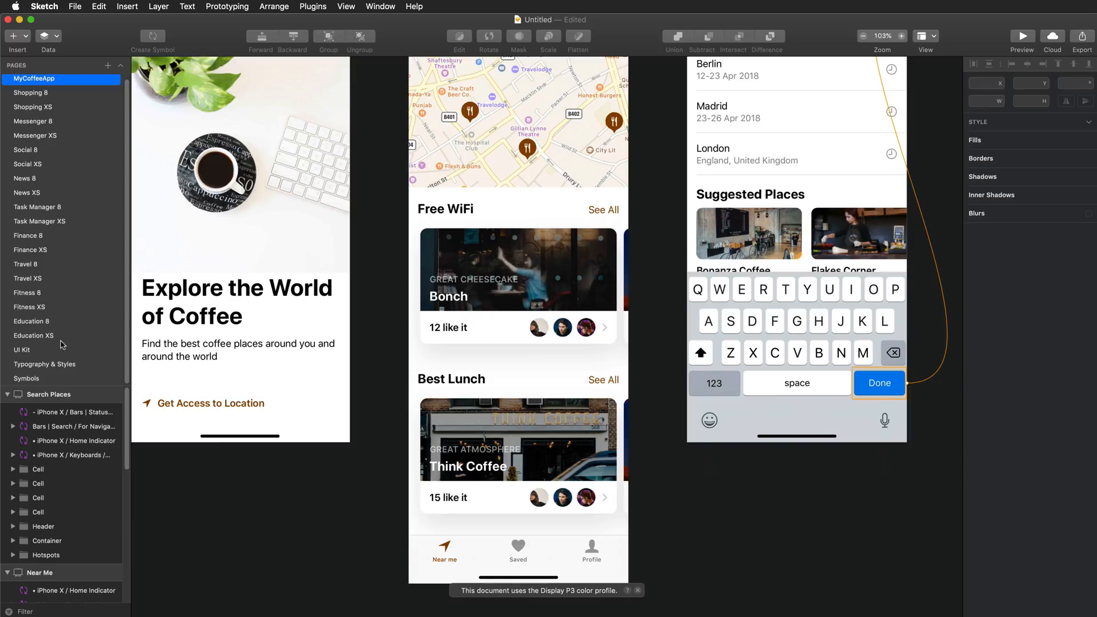
{"action": "left_click", "coordinate": [39, 363]}
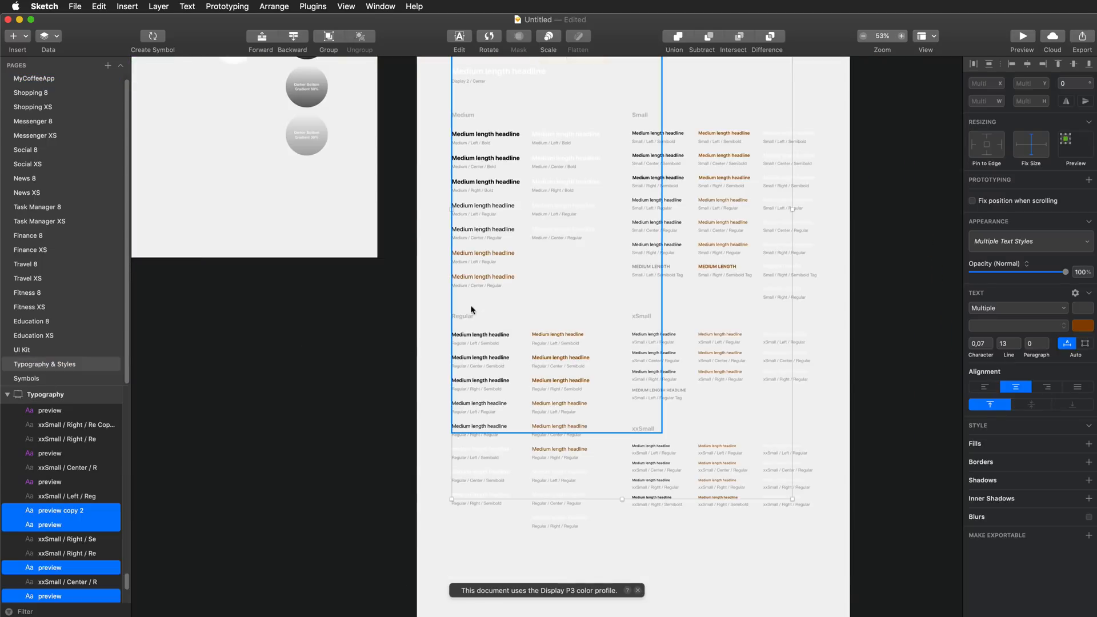
{"action": "scroll", "coordinate": [495, 355], "scroll_direction": "up", "scroll_amount": 2}
{"action": "scroll", "coordinate": [495, 356], "scroll_direction": "up", "scroll_amount": 3}
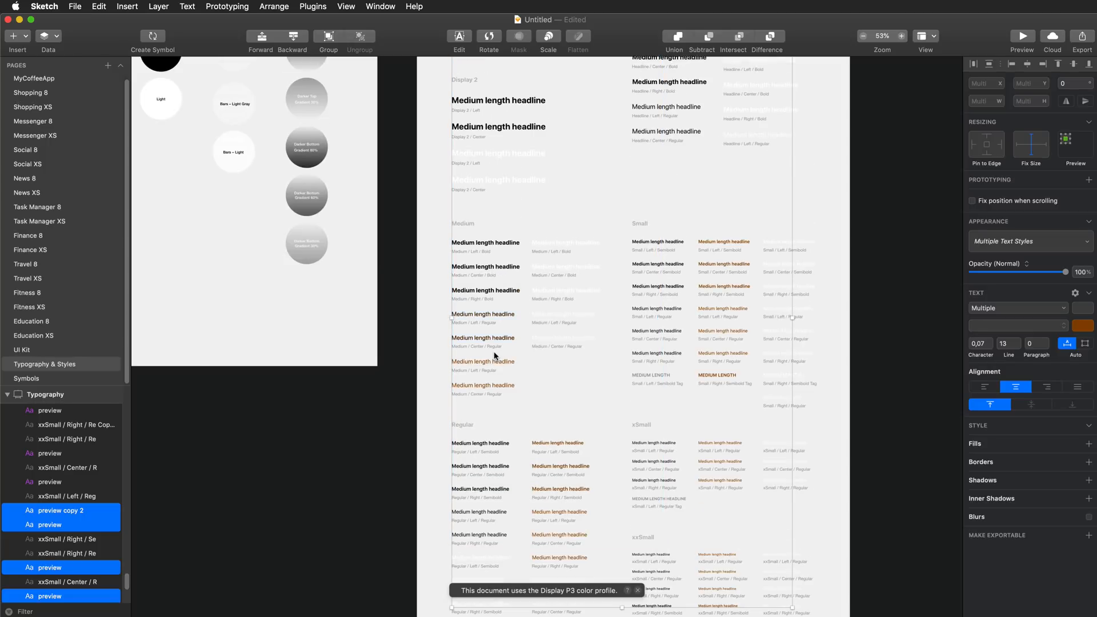
{"action": "scroll", "coordinate": [495, 355], "scroll_direction": "up", "scroll_amount": 8}
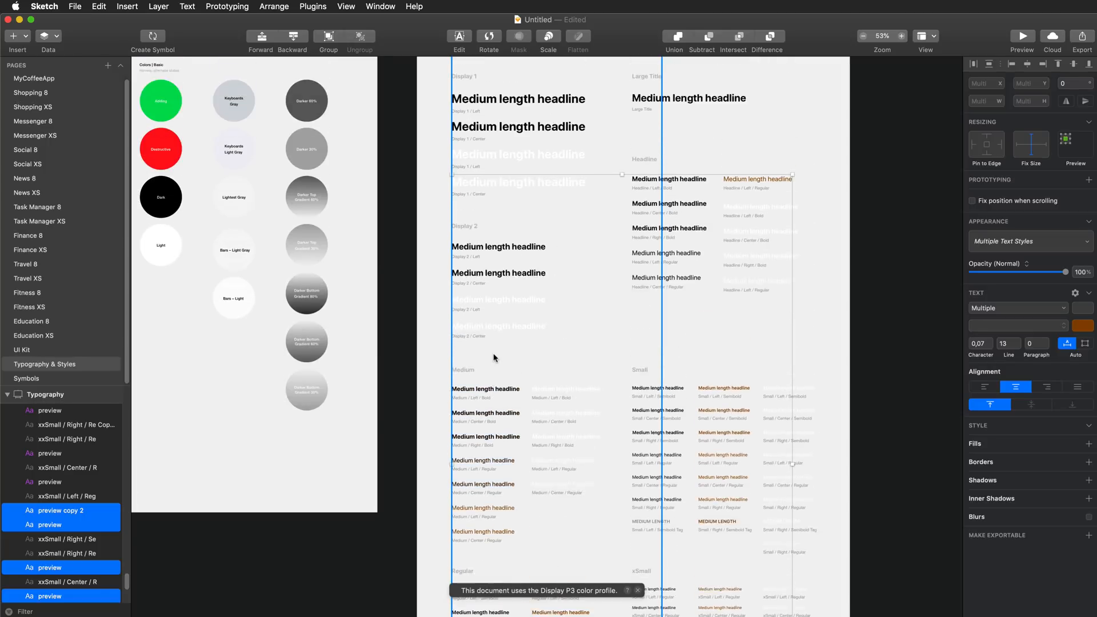
{"action": "scroll", "coordinate": [495, 358], "scroll_direction": "up", "scroll_amount": 3}
{"action": "double_click", "coordinate": [491, 212]}
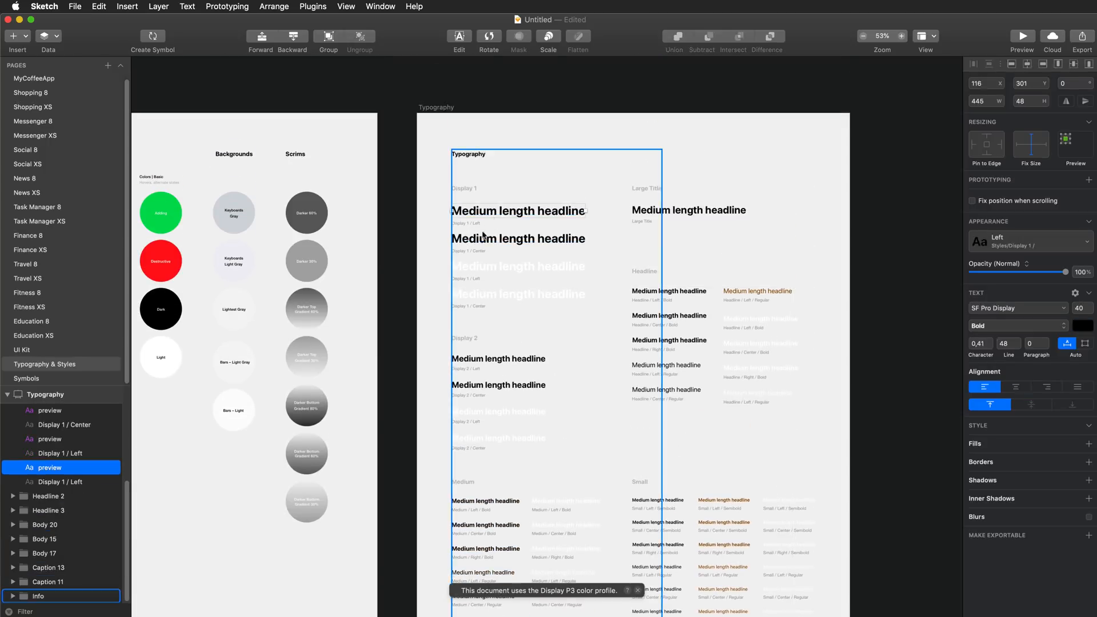
- Change the typeface of the black Display 1, Display 2, Large Title and Headline samples to Roboto Slab
{"action": "left_click", "coordinate": [483, 240], "text": "shift"}
{"action": "left_click", "coordinate": [492, 358], "text": "shift"}
{"action": "left_click", "coordinate": [492, 385], "text": "shift"}
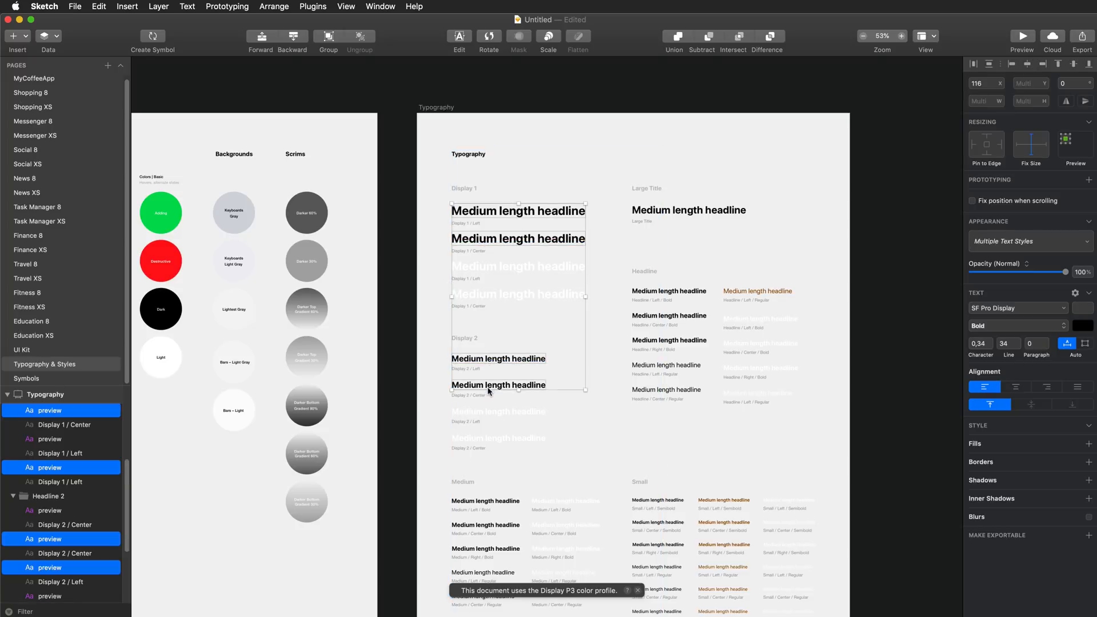
{"action": "left_click", "coordinate": [695, 212], "text": "shift"}
{"action": "left_click", "coordinate": [669, 291], "text": "shift"}
{"action": "left_click", "coordinate": [666, 316], "text": "shift"}
{"action": "left_click", "coordinate": [657, 341], "text": "shift"}
{"action": "left_click", "coordinate": [657, 365], "text": "shift"}
{"action": "left_click", "coordinate": [654, 390], "text": "shift"}
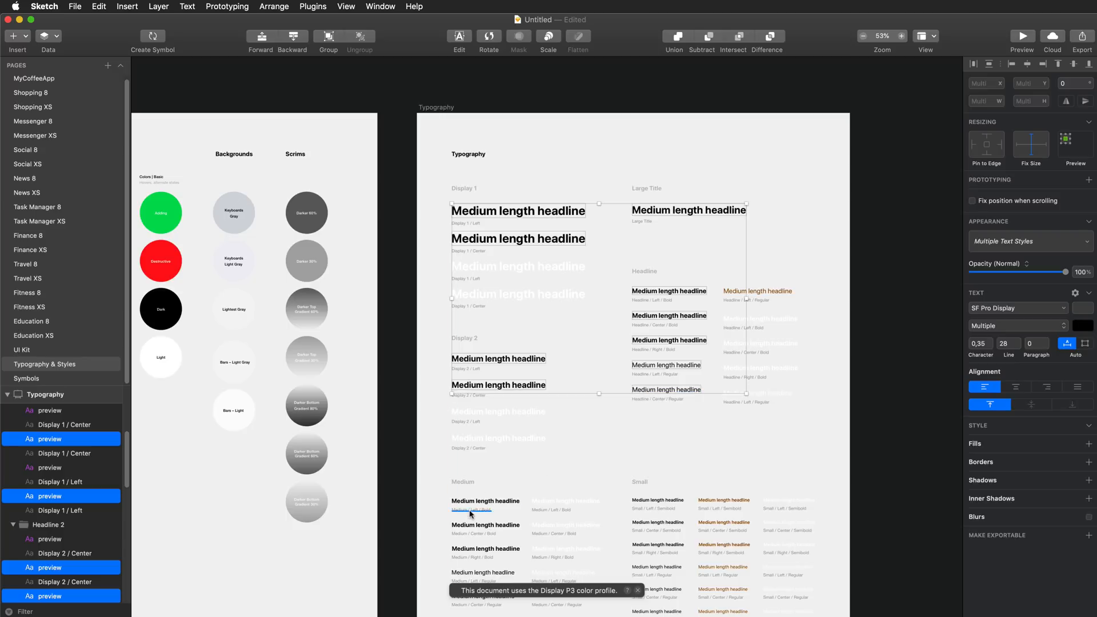
{"action": "scroll", "coordinate": [531, 433], "scroll_direction": "down", "scroll_amount": 3}
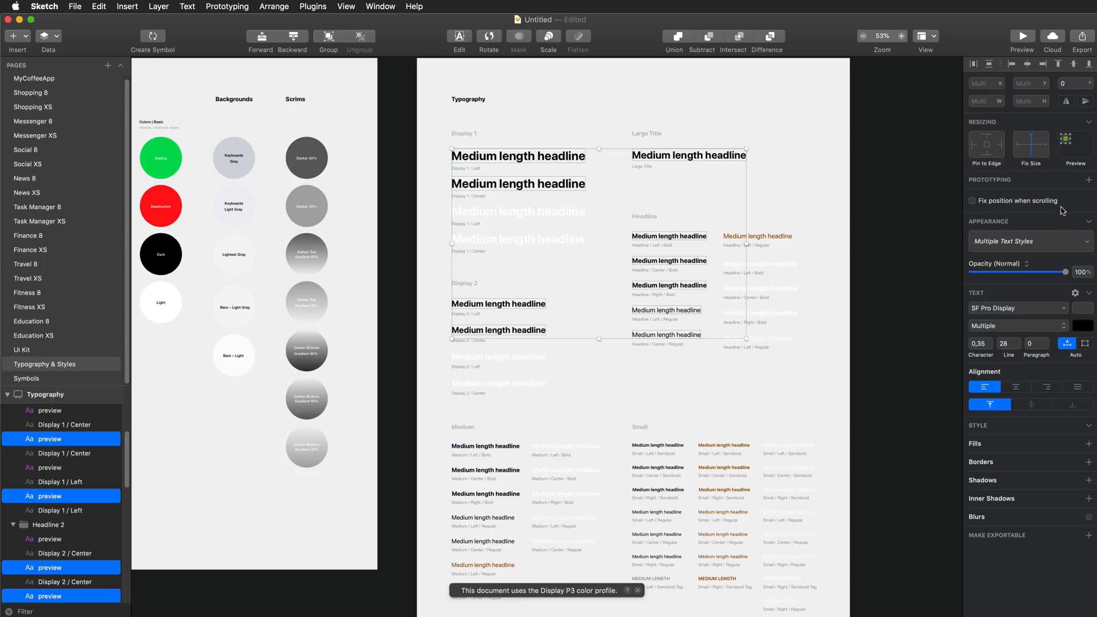
{"action": "left_click", "coordinate": [1085, 242]}
{"action": "left_click", "coordinate": [1086, 244]}
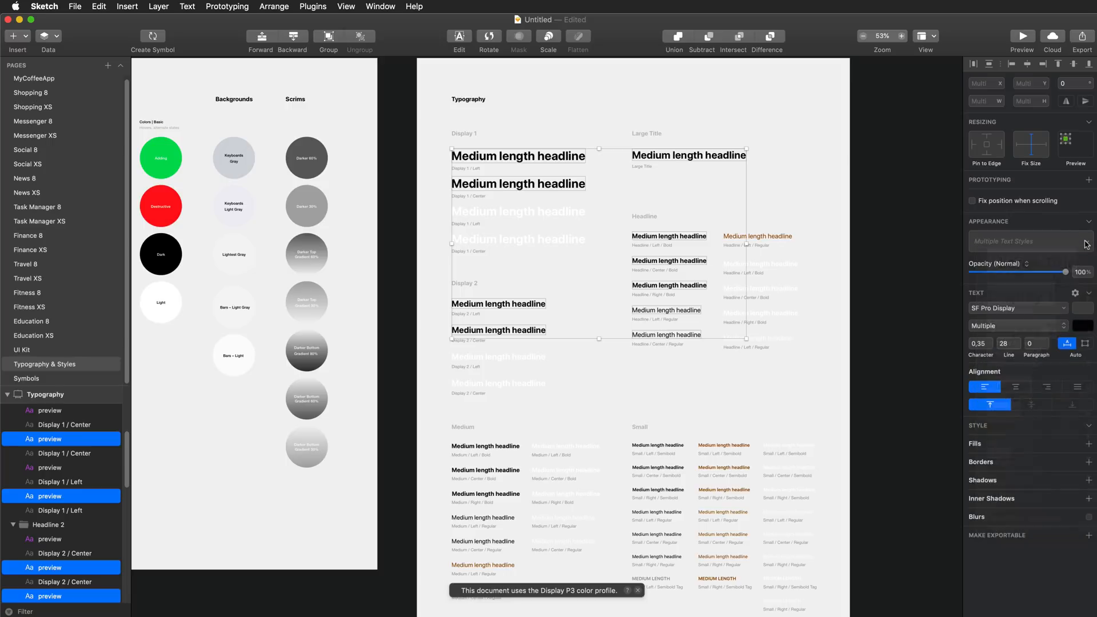
{"action": "left_click", "coordinate": [1062, 311]}
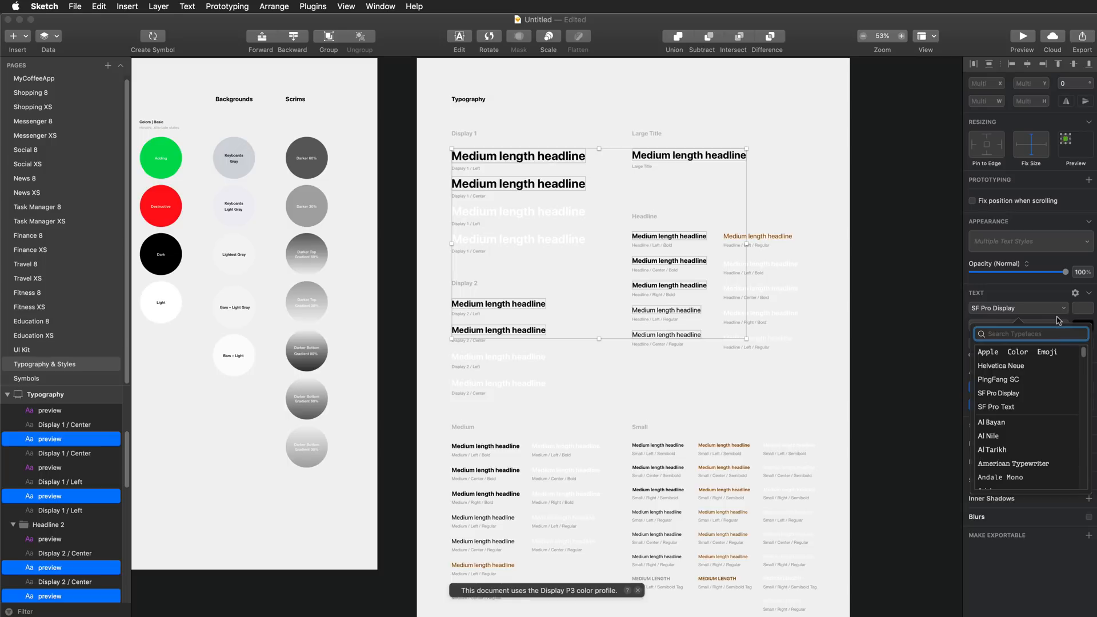
{"action": "type", "text": "roboto"}
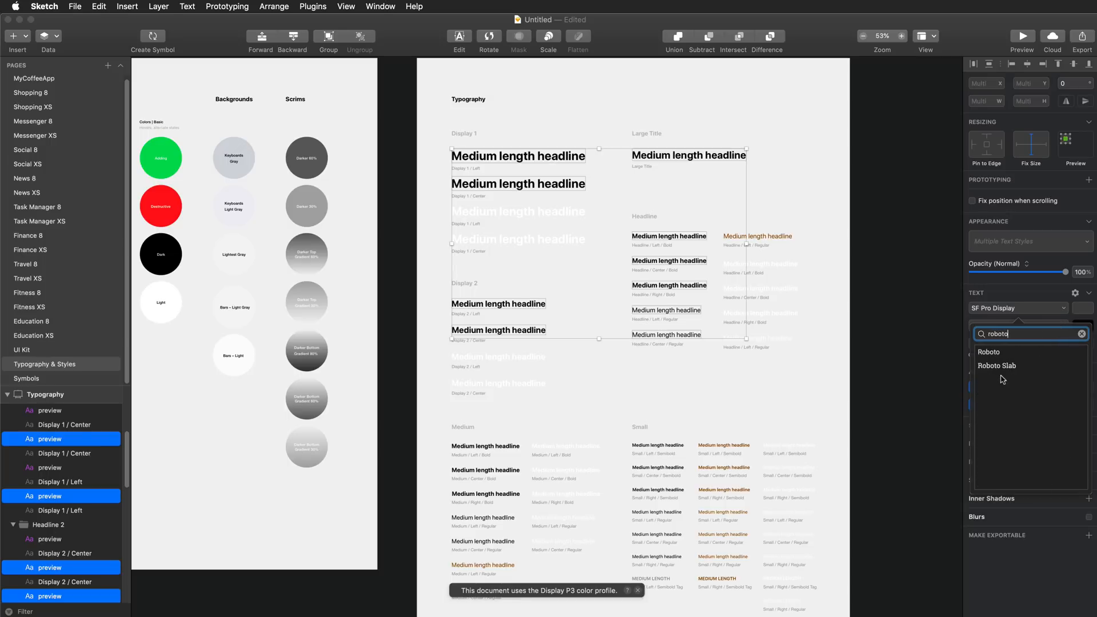
{"action": "left_click", "coordinate": [1003, 368]}
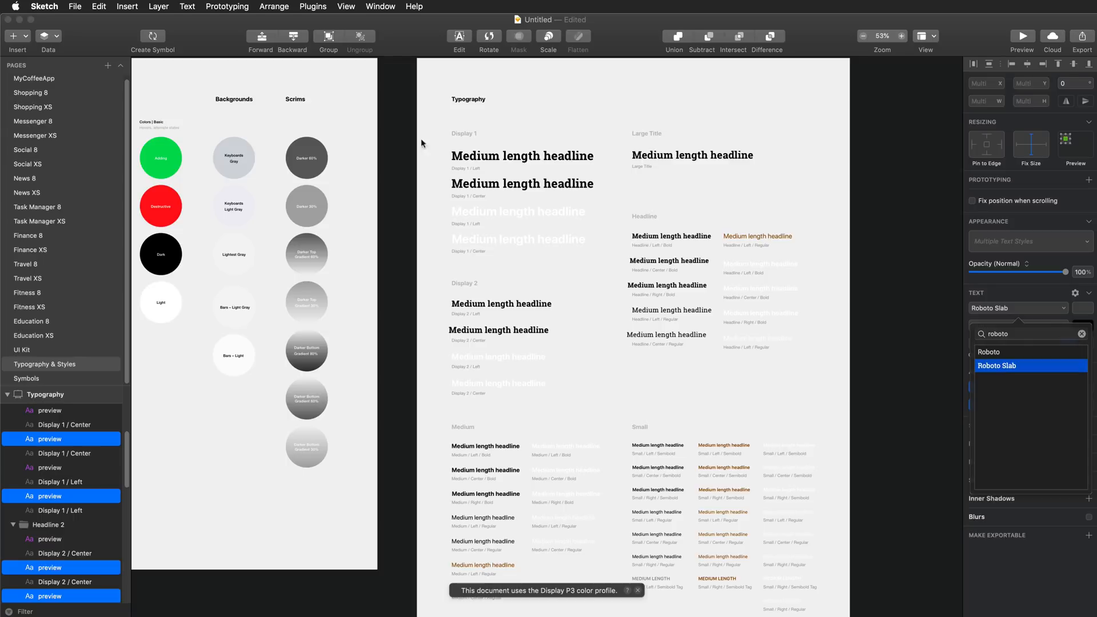
{"action": "key", "text": "Escape"}
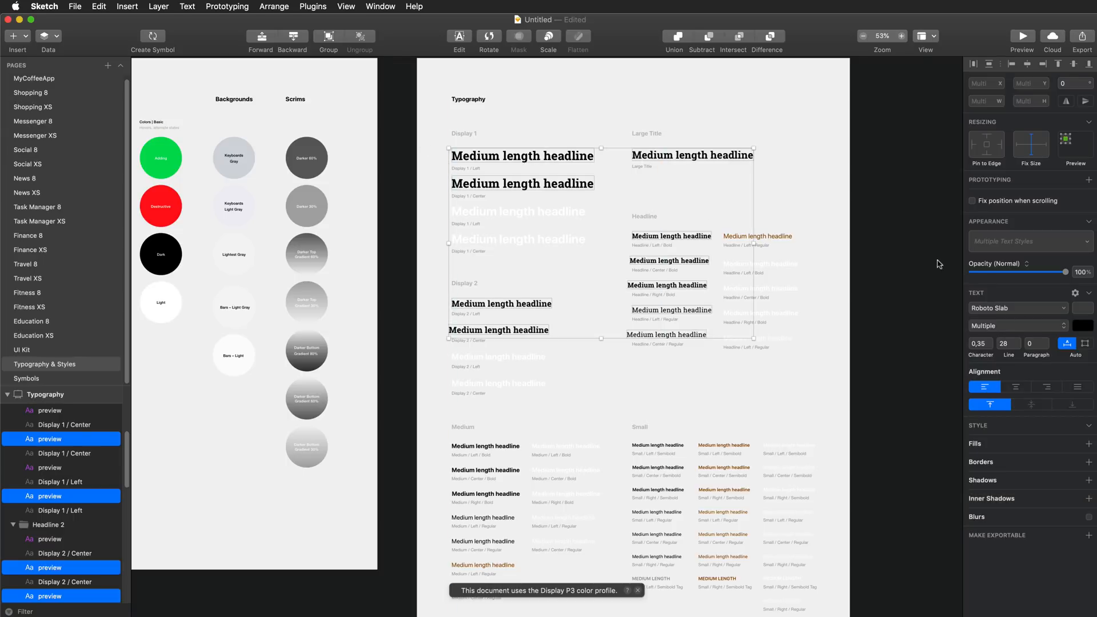
- Update the text styles of the selected Roboto Slab samples and return to the MyCoffeeApp page
{"action": "left_click", "coordinate": [1074, 247]}
{"action": "left_click", "coordinate": [1050, 256]}
{"action": "left_click", "coordinate": [44, 78]}
{"action": "scroll", "coordinate": [413, 331], "scroll_direction": "up", "scroll_amount": 5}
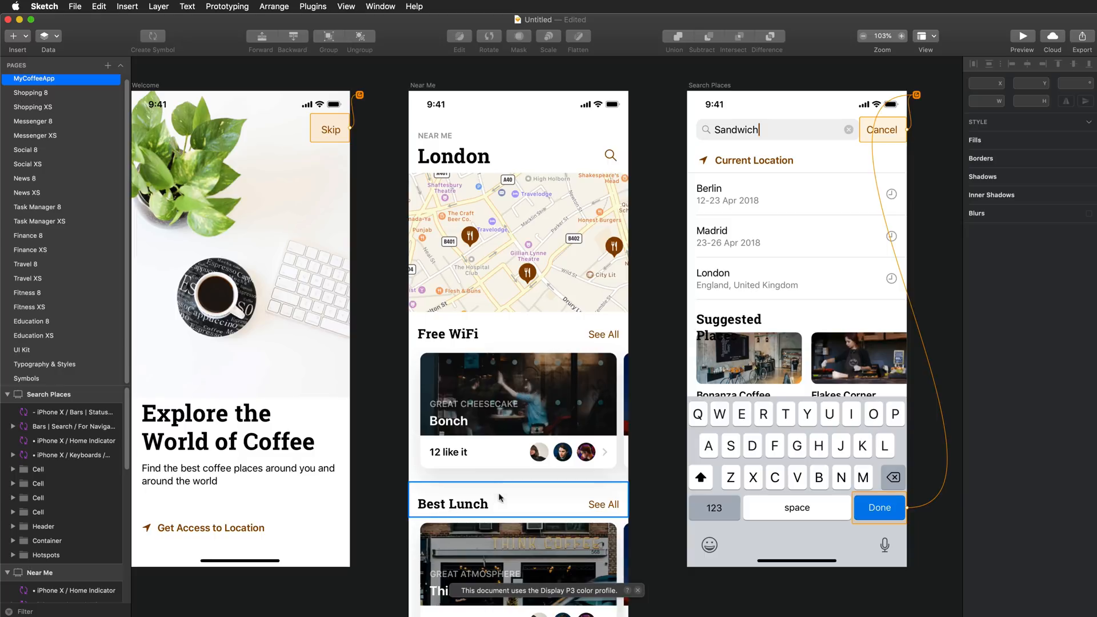
- Adjust the Suggested Places heading on the Search Places artboard so that its text fits on one line
{"action": "left_click", "coordinate": [734, 318]}
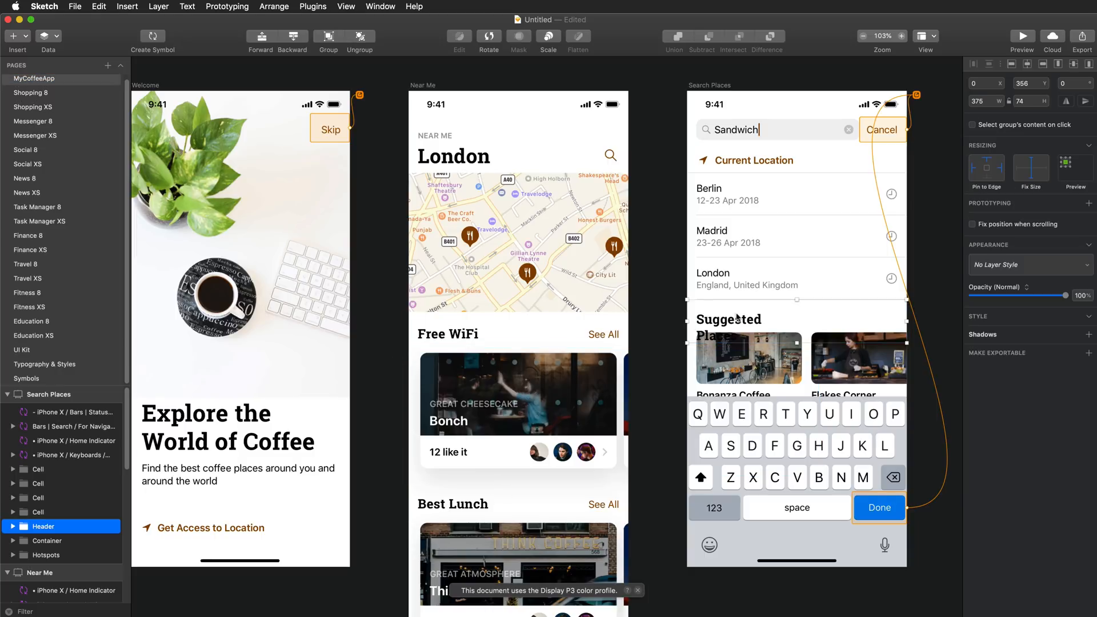
{"action": "double_click", "coordinate": [726, 323]}
{"action": "left_click_drag", "start_coordinate": [807, 327], "coordinate": [780, 319]}
{"action": "left_click", "coordinate": [643, 346]}
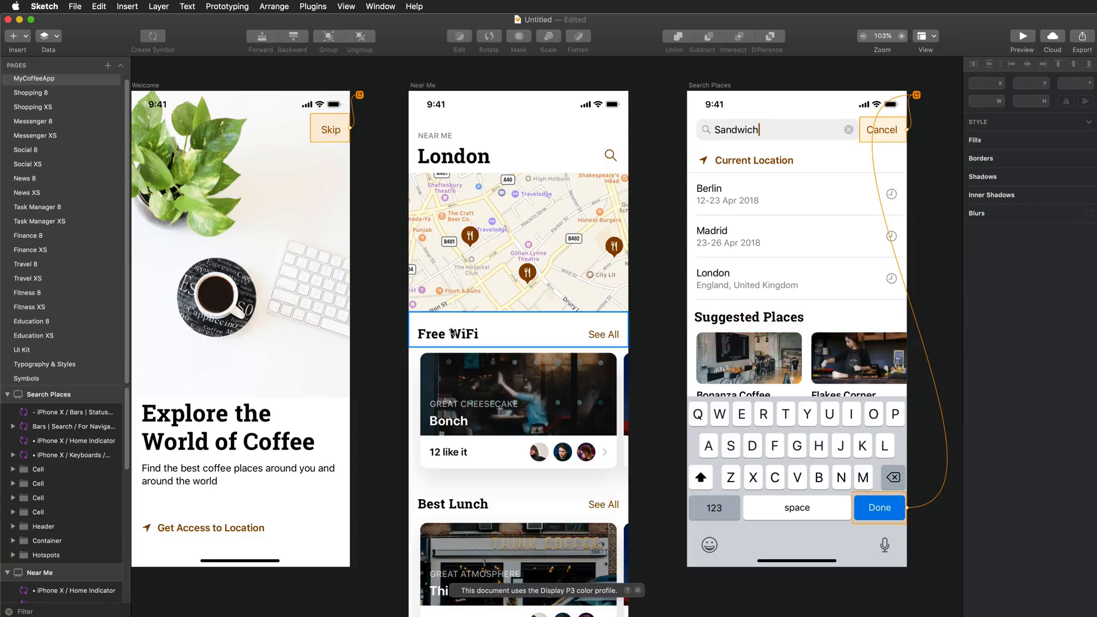
{"action": "scroll", "coordinate": [370, 360], "scroll_direction": "left", "scroll_amount": 5}
{"action": "scroll", "coordinate": [366, 365], "scroll_direction": "left", "scroll_amount": 2}
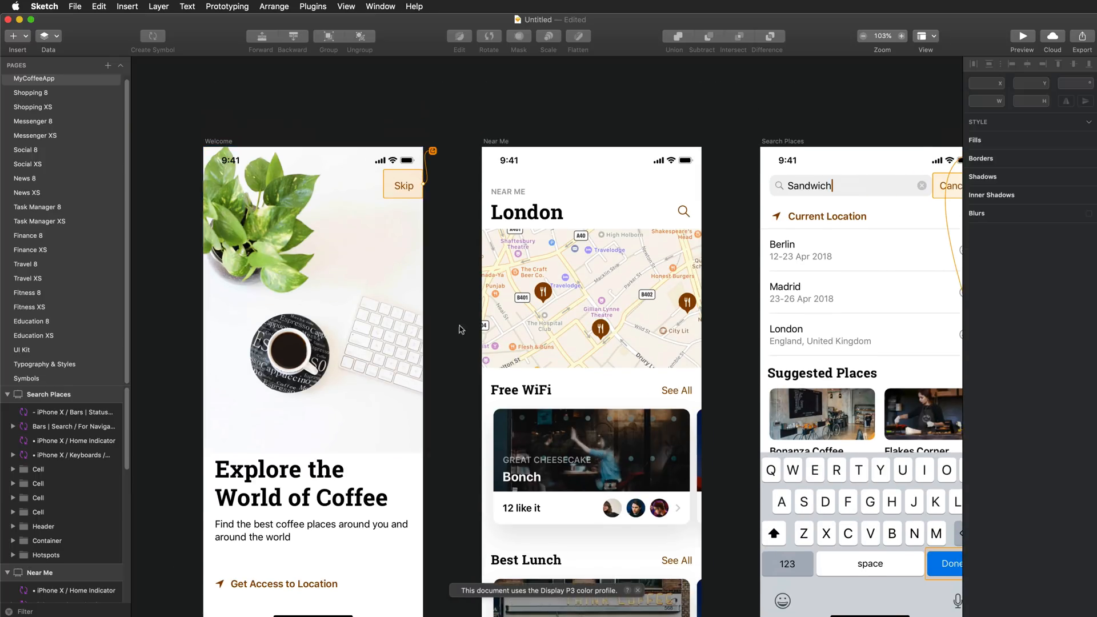
{"action": "scroll", "coordinate": [478, 324], "scroll_direction": "down", "scroll_amount": 3}
{"action": "scroll", "coordinate": [478, 324], "scroll_direction": "down", "scroll_amount": 5}
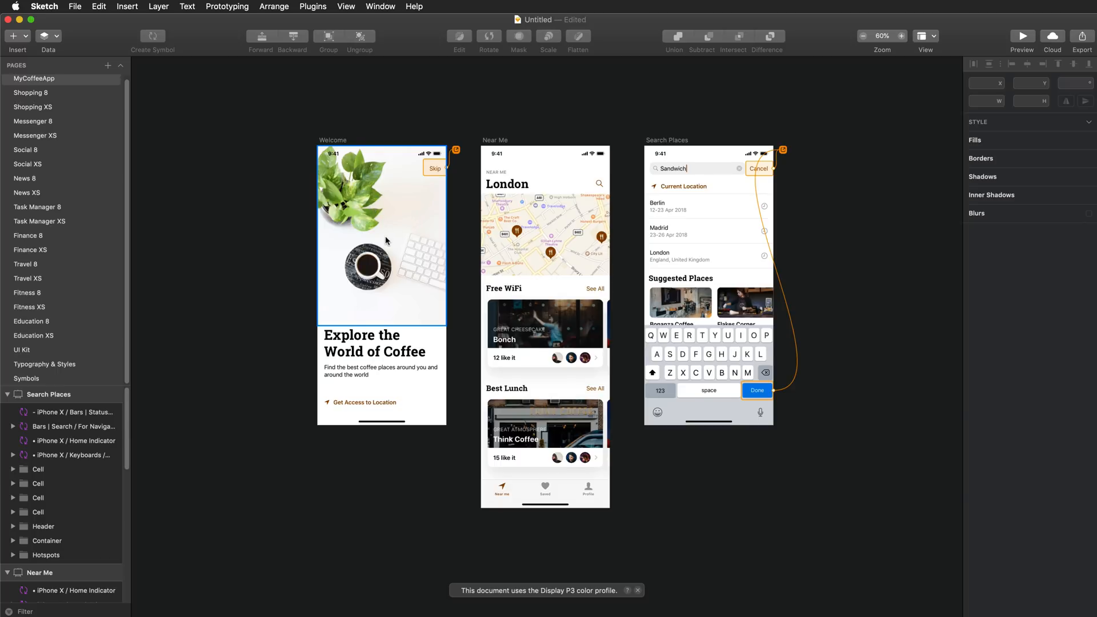
{"action": "scroll", "coordinate": [386, 240], "scroll_direction": "up", "scroll_amount": 5}
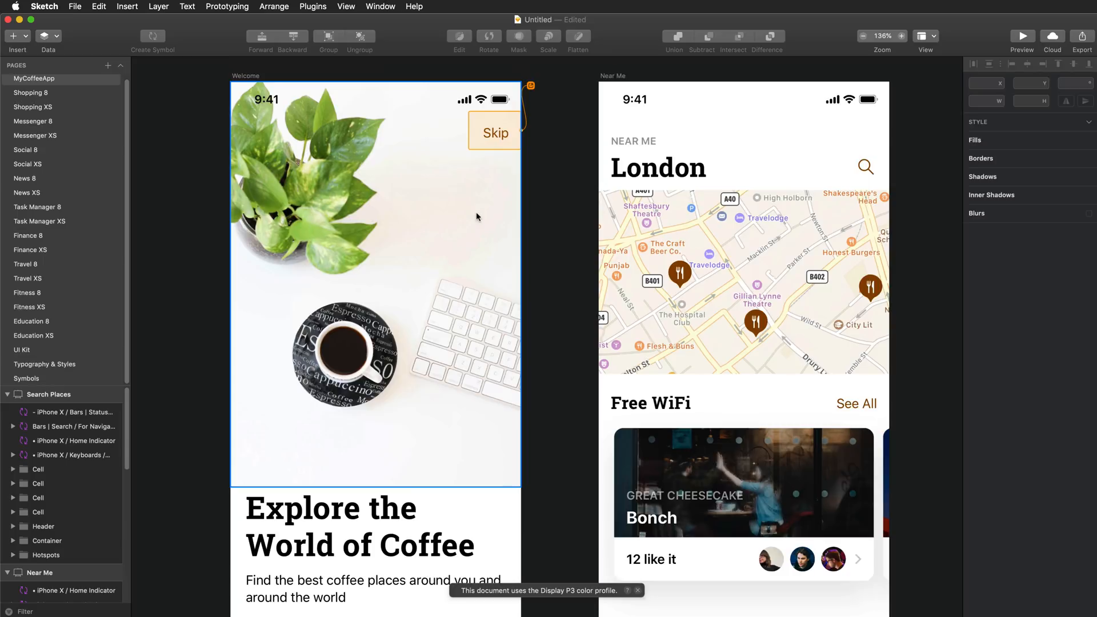
{"action": "left_click", "coordinate": [468, 223]}
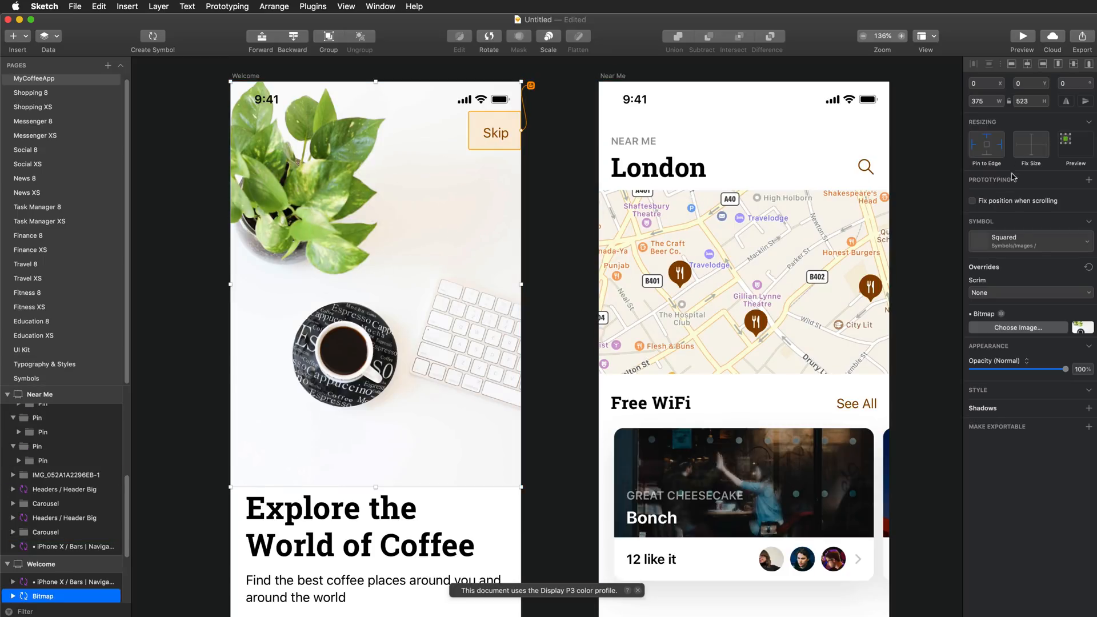
{"action": "left_click", "coordinate": [1088, 180]}
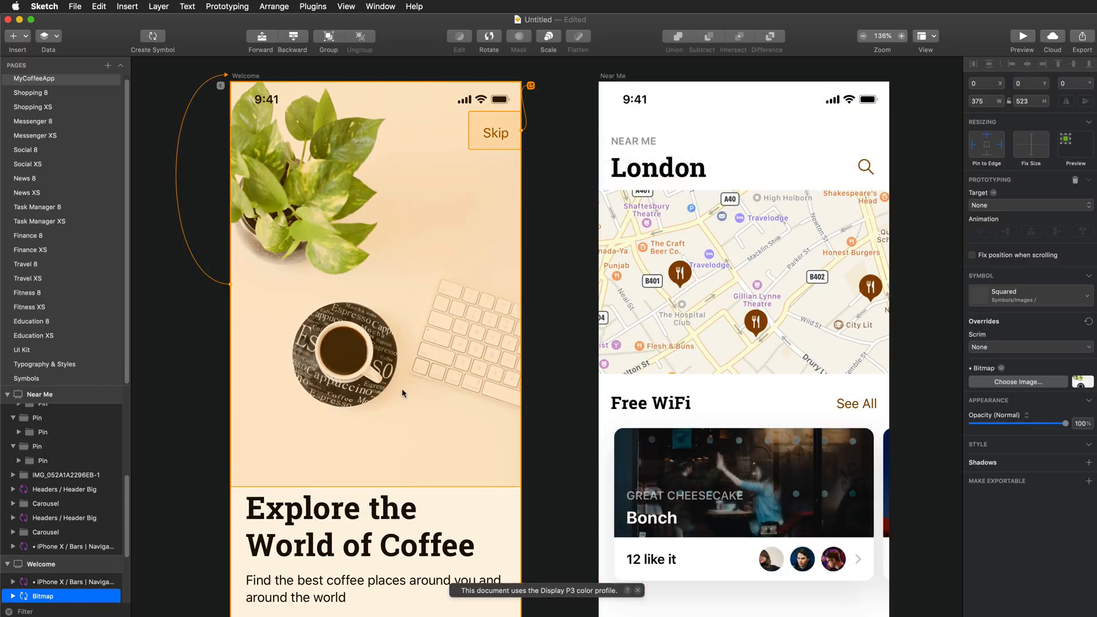
{"action": "left_click", "coordinate": [632, 356]}
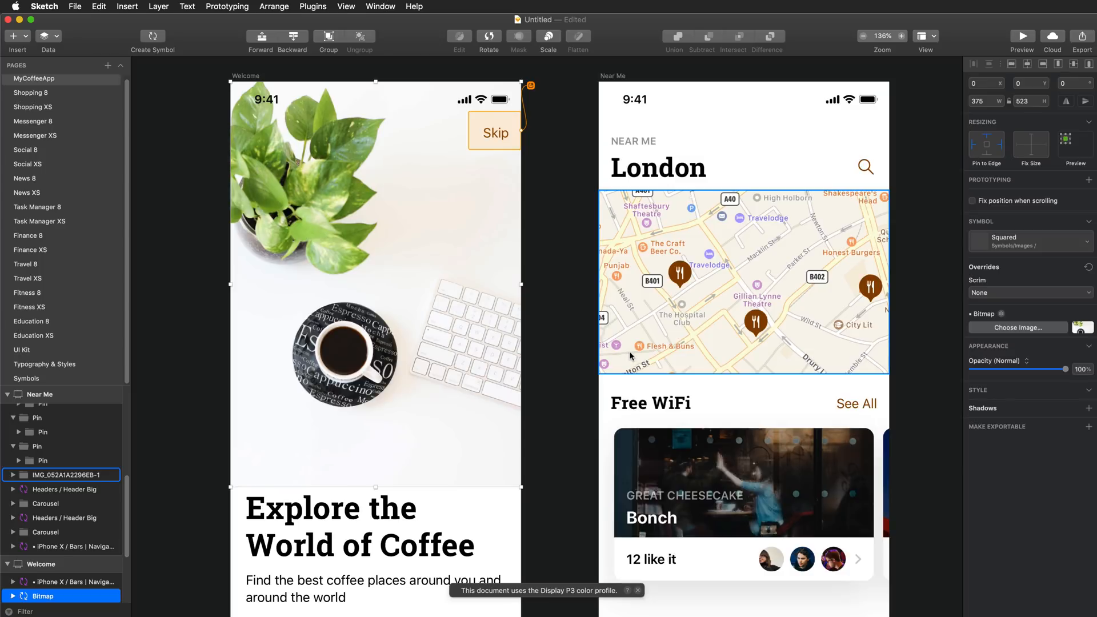
- Delete the existing hotspot over the Skip label on the Welcome artboard
{"action": "left_click", "coordinate": [496, 136]}
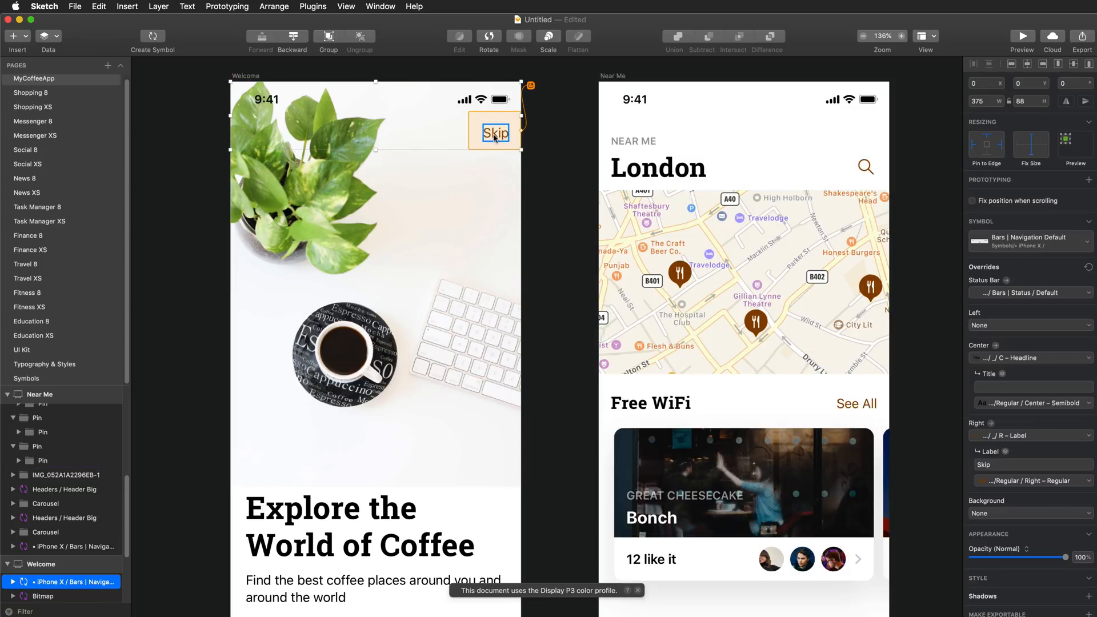
{"action": "double_click", "coordinate": [495, 137]}
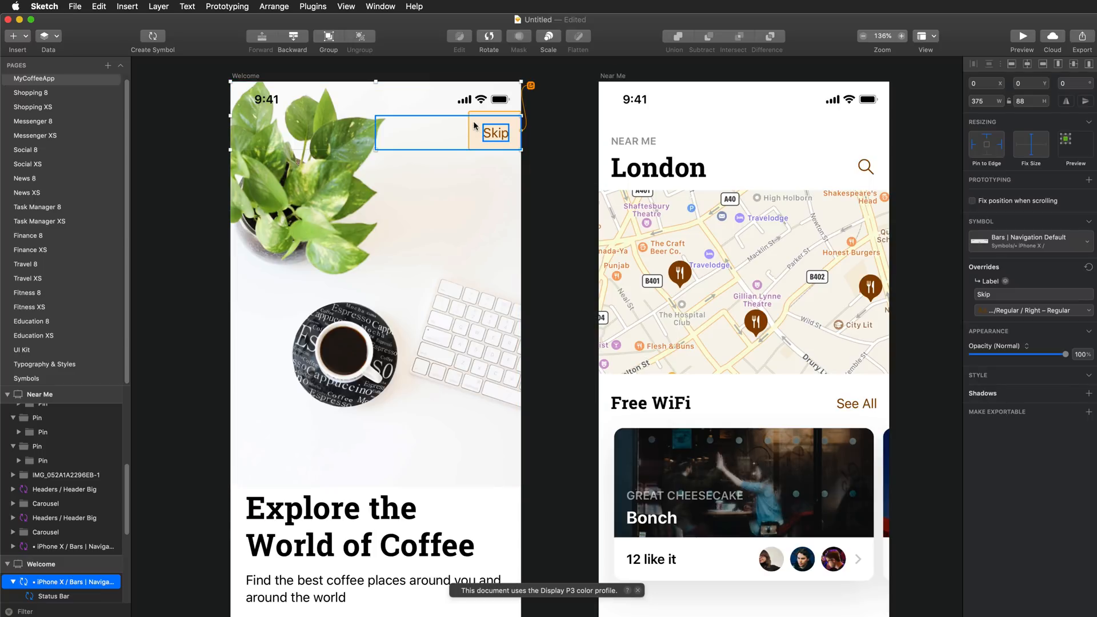
{"action": "scroll", "coordinate": [70, 466], "scroll_direction": "down", "scroll_amount": 5}
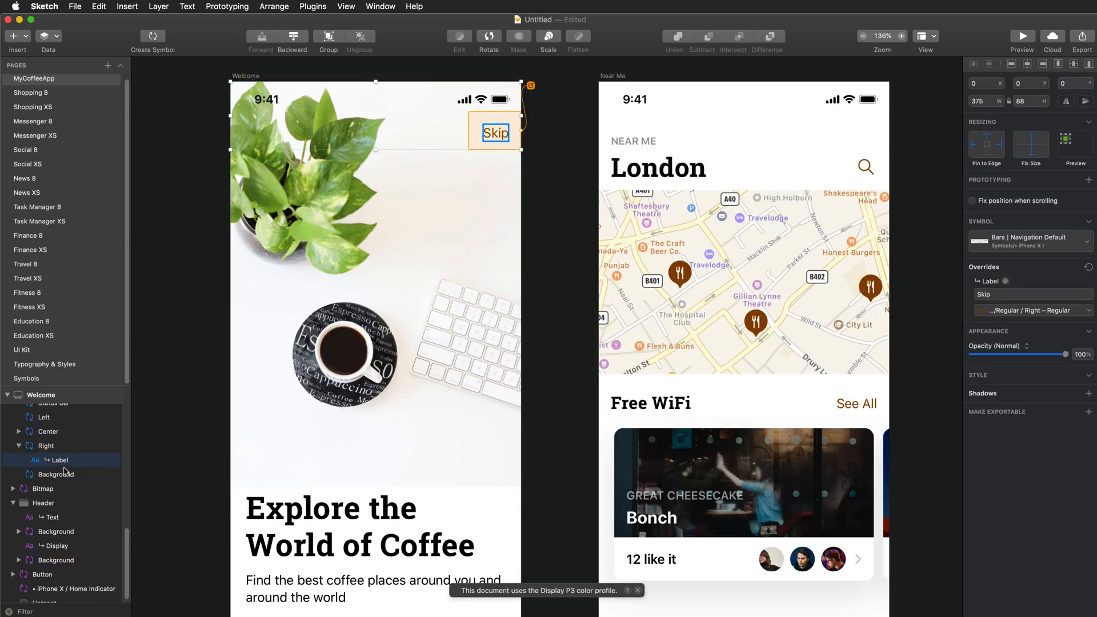
{"action": "left_click", "coordinate": [12, 502]}
{"action": "scroll", "coordinate": [14, 460], "scroll_direction": "up", "scroll_amount": 3}
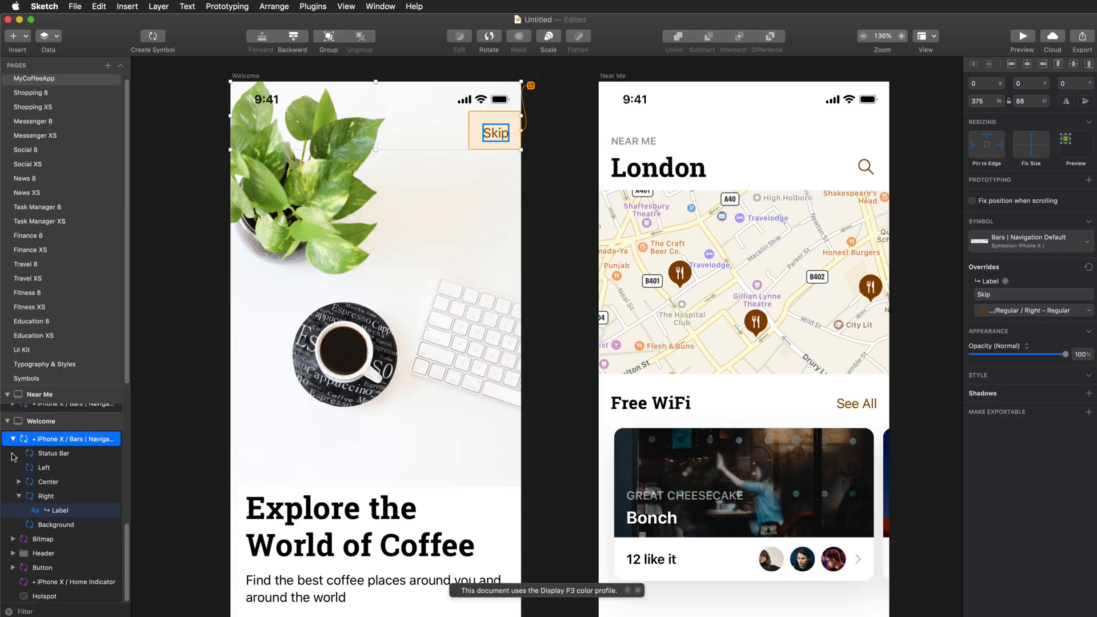
{"action": "left_click", "coordinate": [14, 440]}
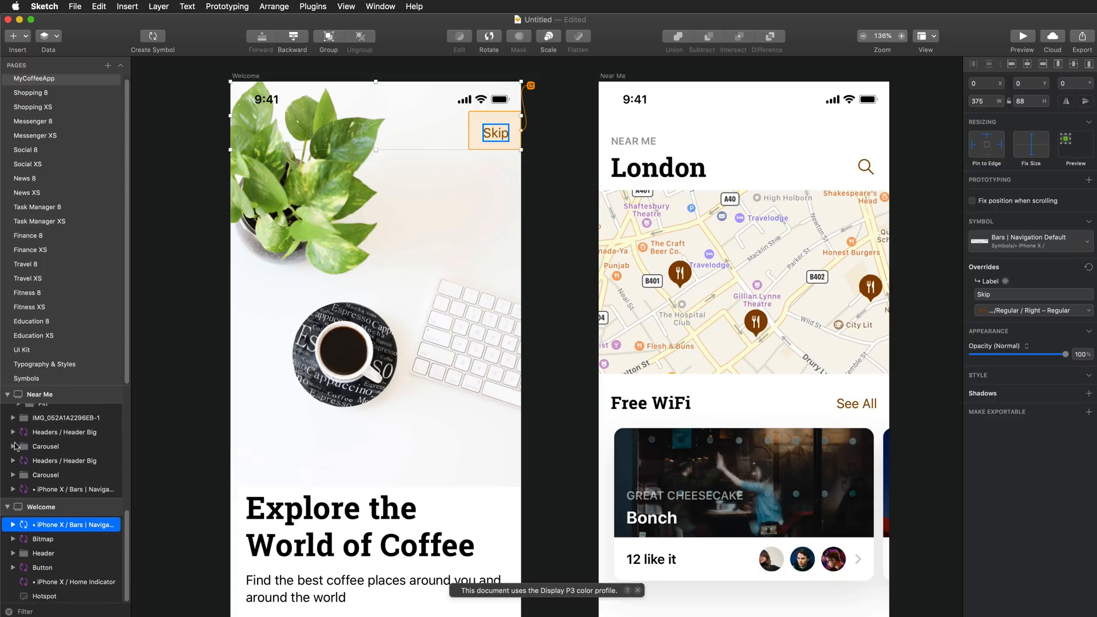
{"action": "left_click", "coordinate": [39, 594]}
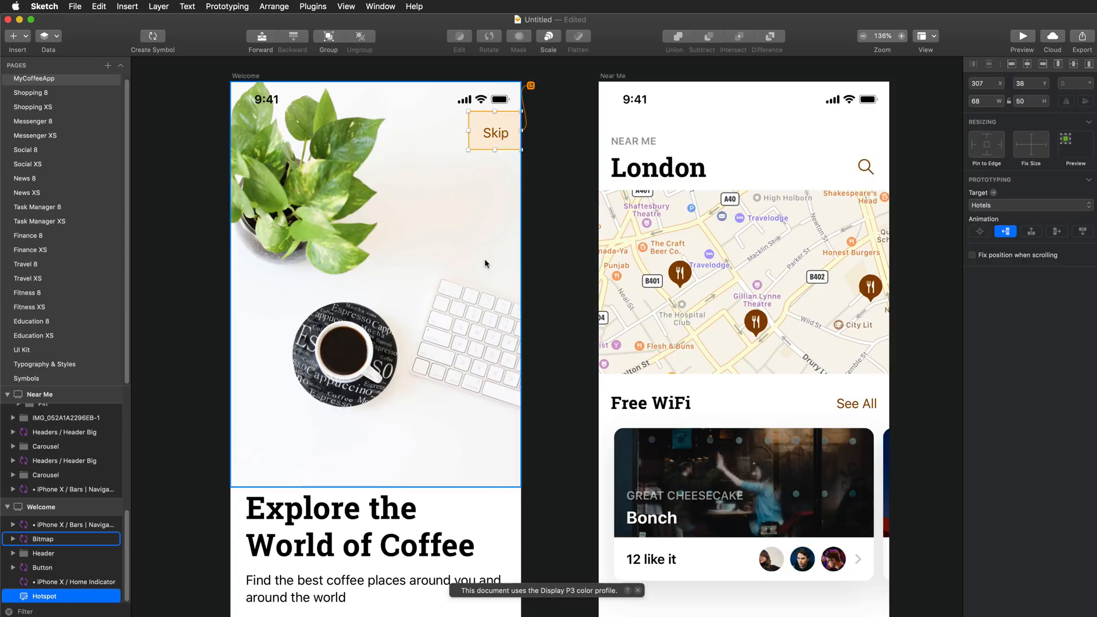
{"action": "key", "text": "Delete"}
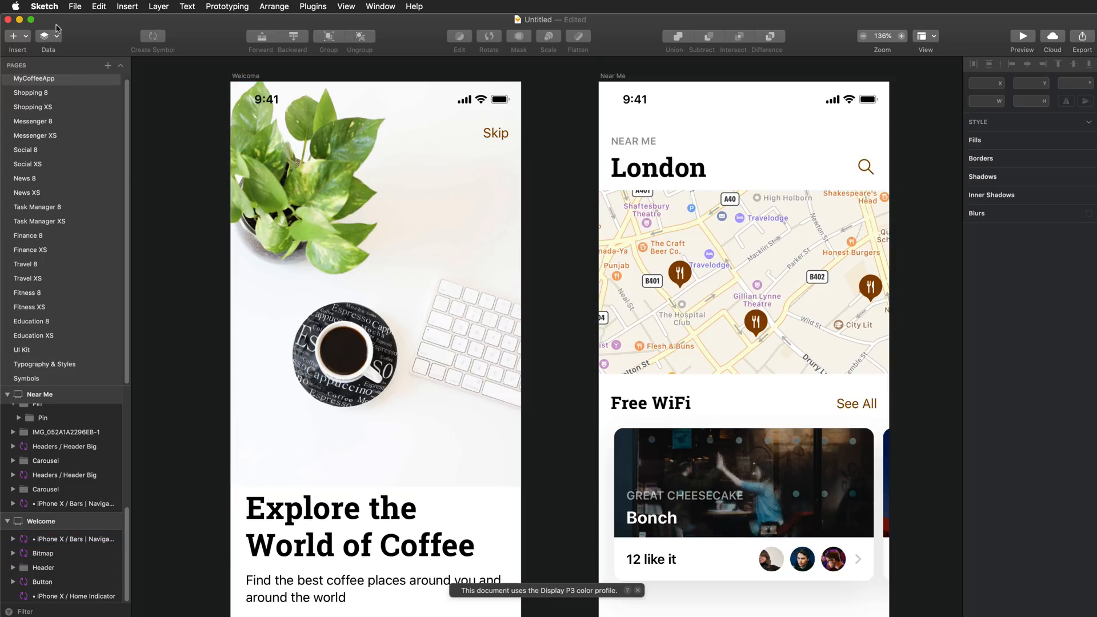
- Draw a hotspot of about 62 × 61 over the Welcome artboard's Skip label and link it to Near Me, animating from the right
{"action": "left_click", "coordinate": [15, 38]}
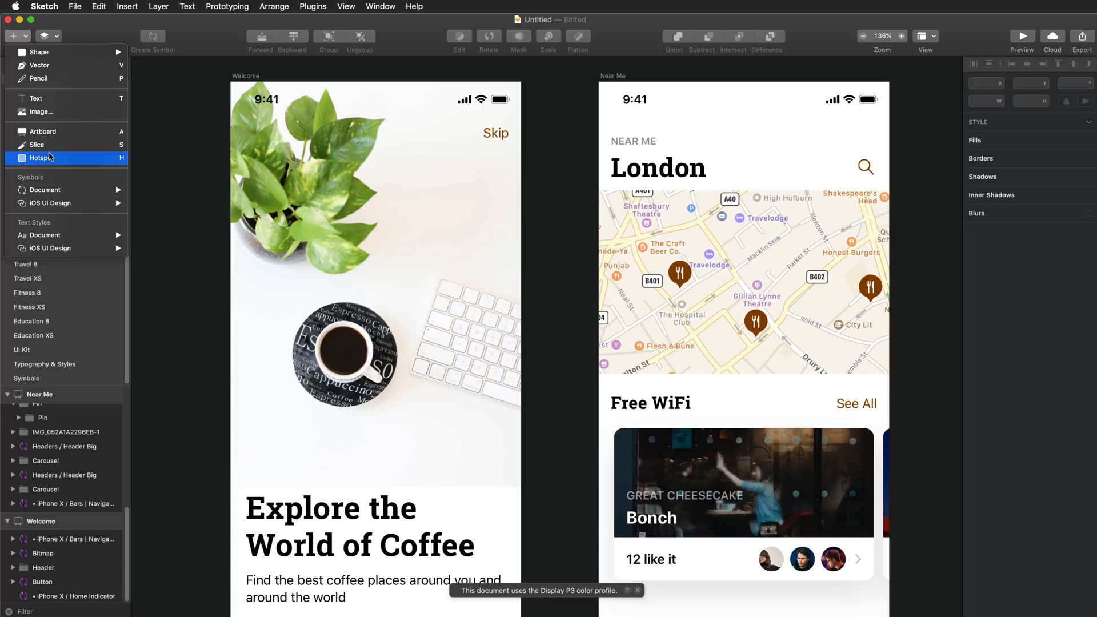
{"action": "left_click", "coordinate": [50, 158]}
{"action": "left_click_drag", "start_coordinate": [473, 108], "coordinate": [522, 155]}
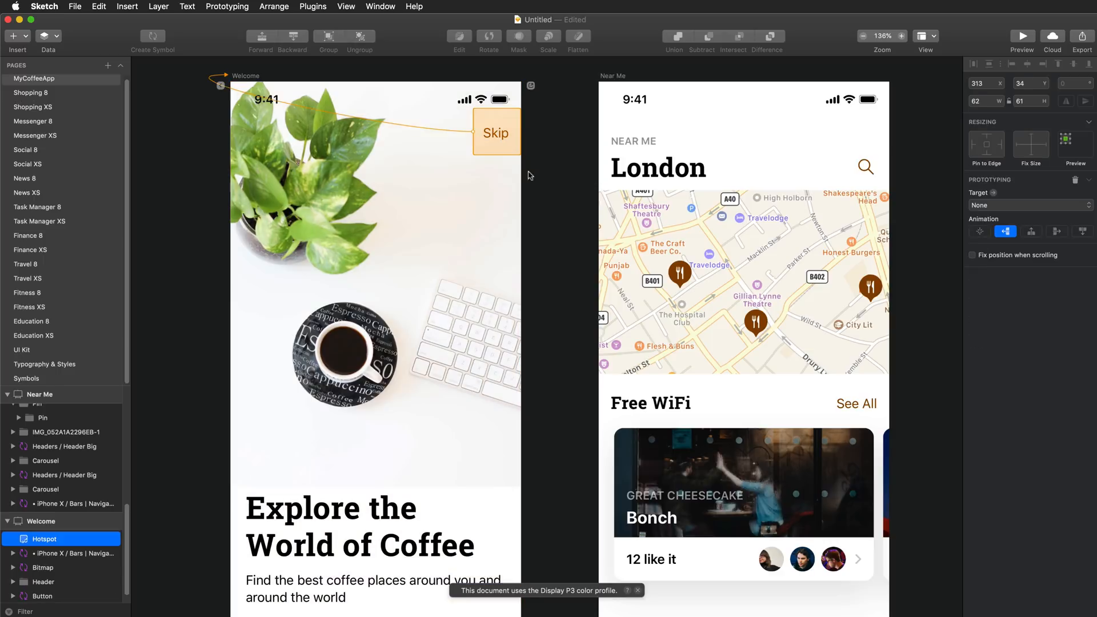
{"action": "left_click", "coordinate": [625, 220]}
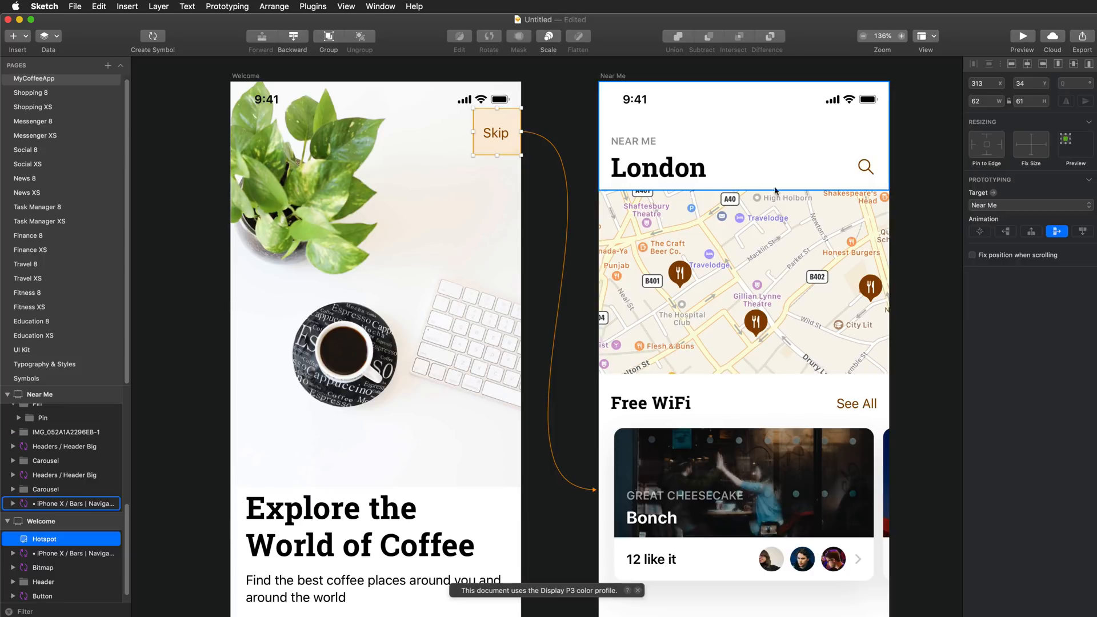
{"action": "left_click", "coordinate": [1007, 231]}
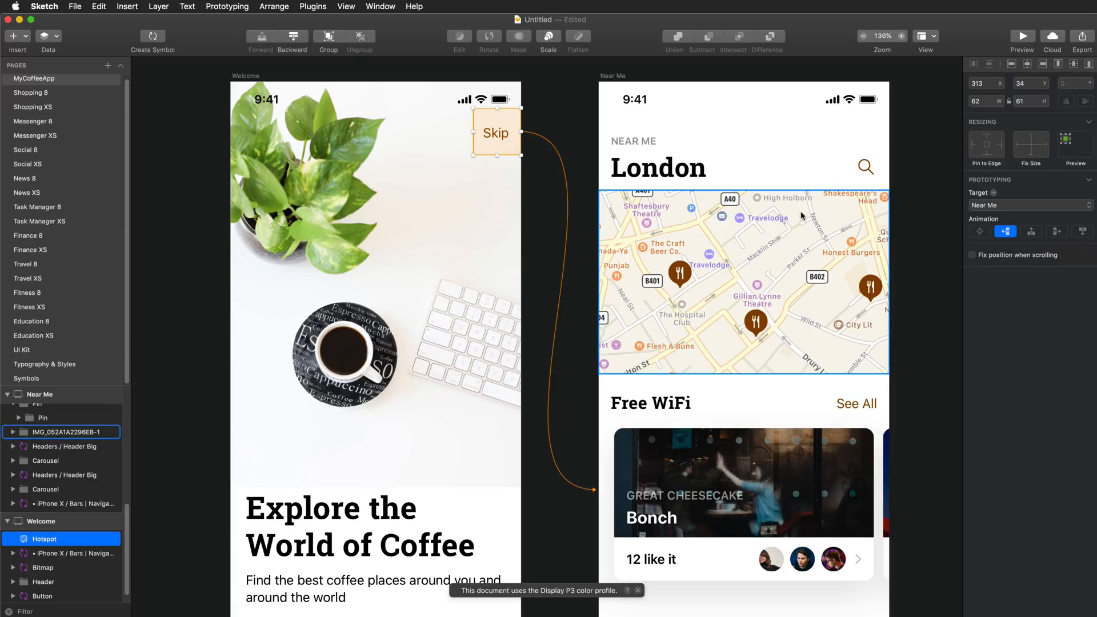
- Draw a hotspot of about 56 × 57 over the Near Me artboard's search icon and link it to Search Places
{"action": "scroll", "coordinate": [809, 221], "scroll_direction": "right", "scroll_amount": 10}
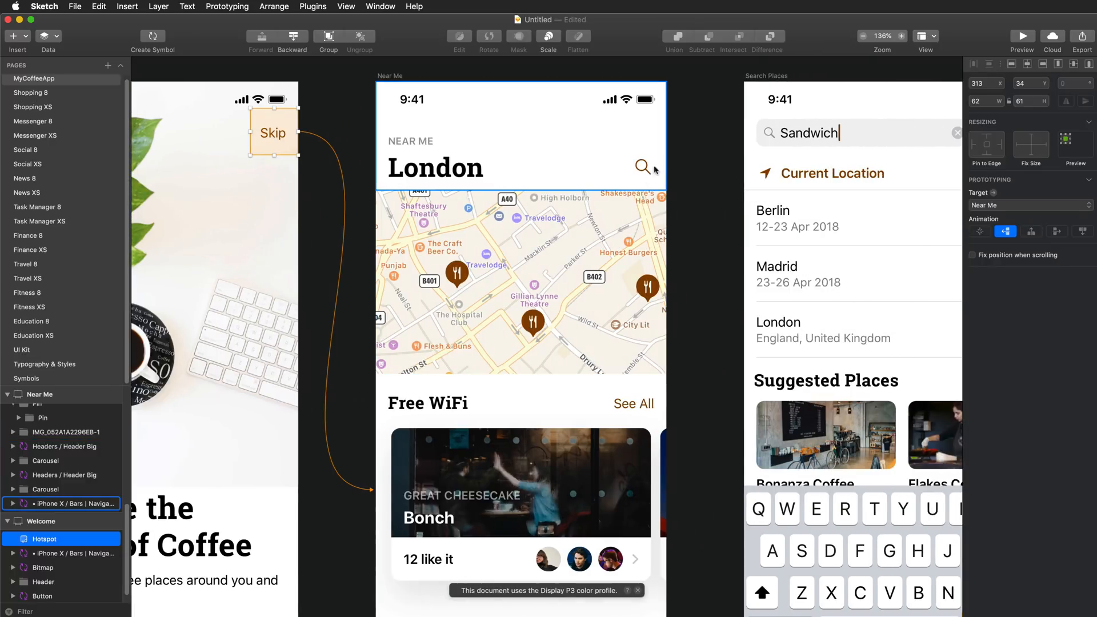
{"action": "scroll", "coordinate": [708, 179], "scroll_direction": "down", "scroll_amount": 5}
{"action": "scroll", "coordinate": [700, 202], "scroll_direction": "up", "scroll_amount": 6}
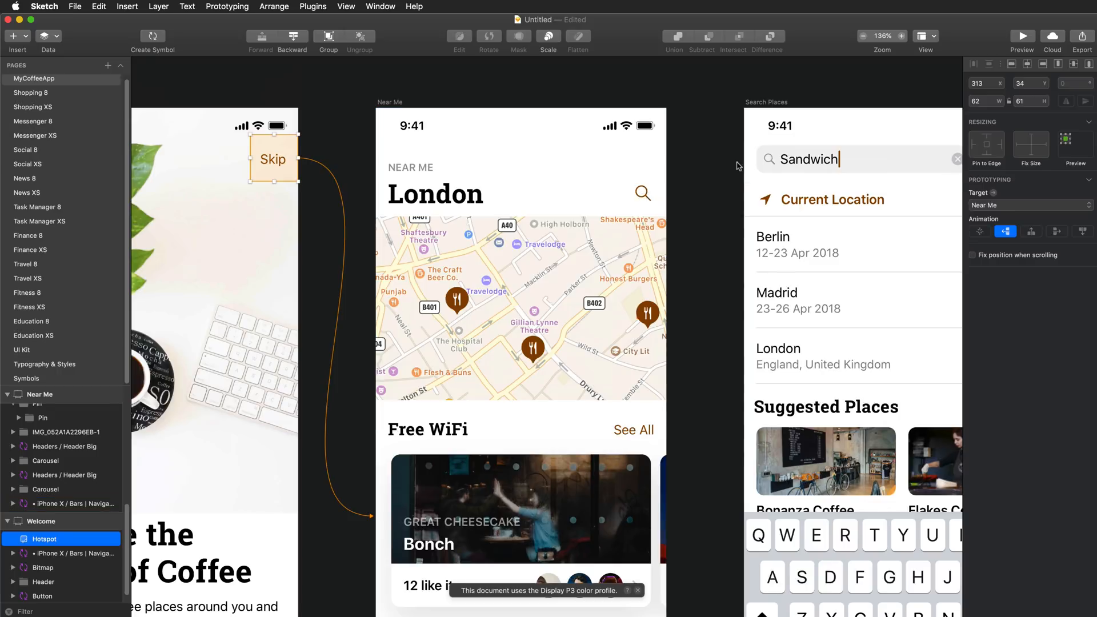
{"action": "scroll", "coordinate": [743, 194], "scroll_direction": "right", "scroll_amount": 5}
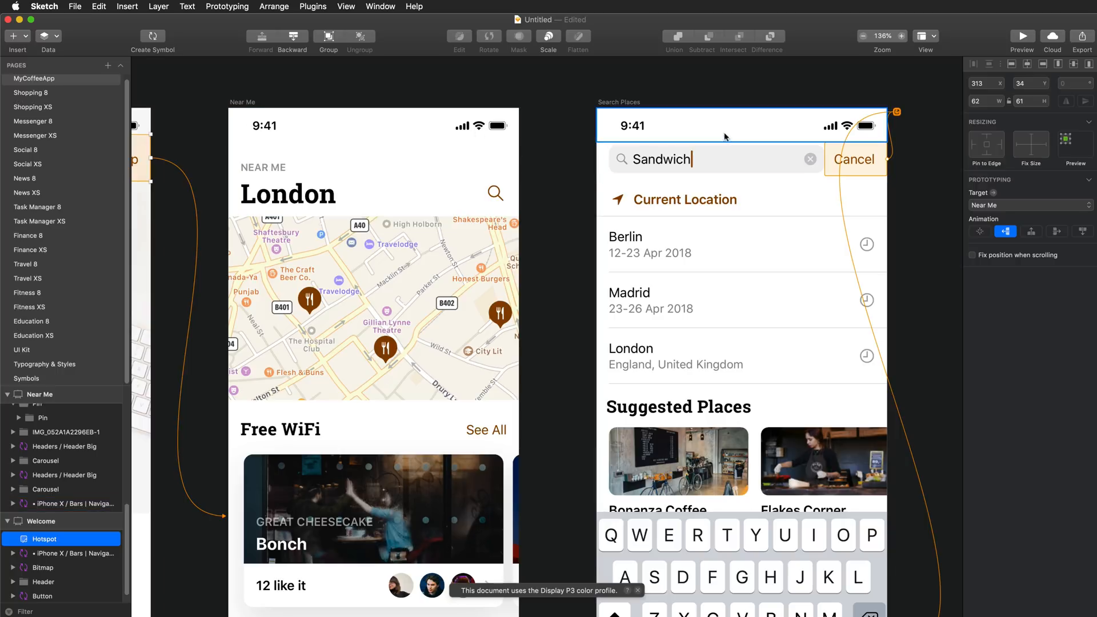
{"action": "key", "text": "h"}
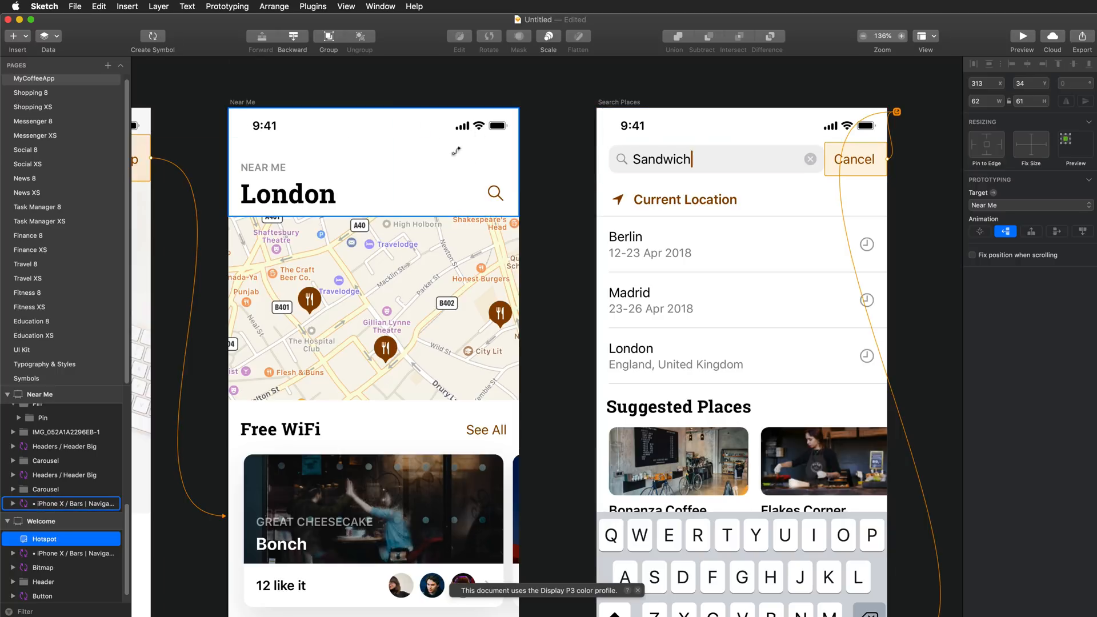
{"action": "left_click_drag", "start_coordinate": [476, 173], "coordinate": [518, 216]}
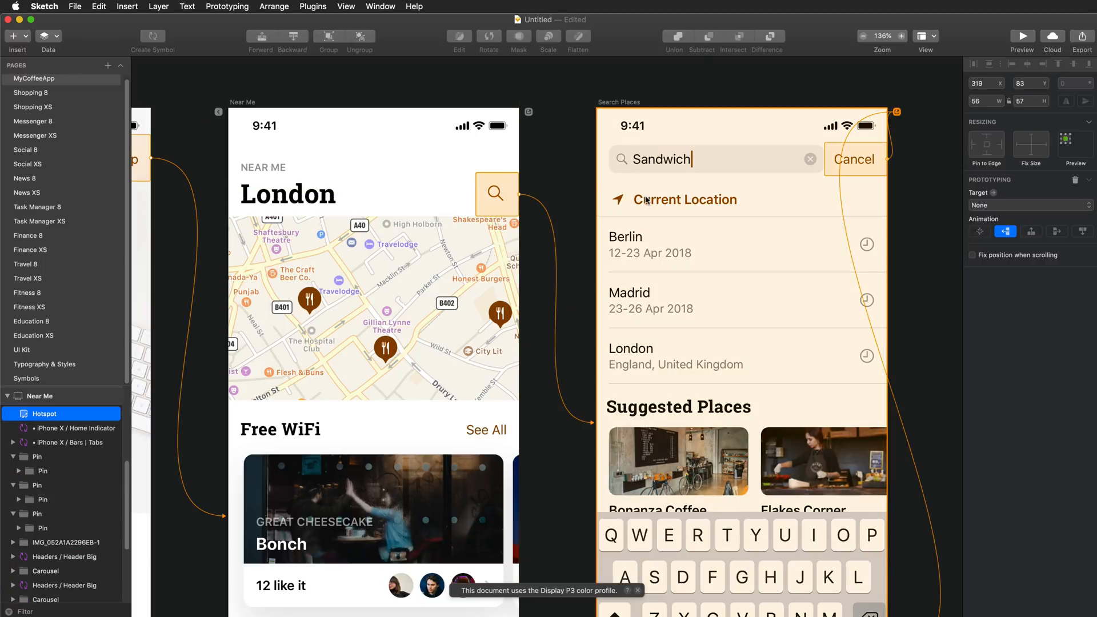
{"action": "left_click", "coordinate": [646, 200]}
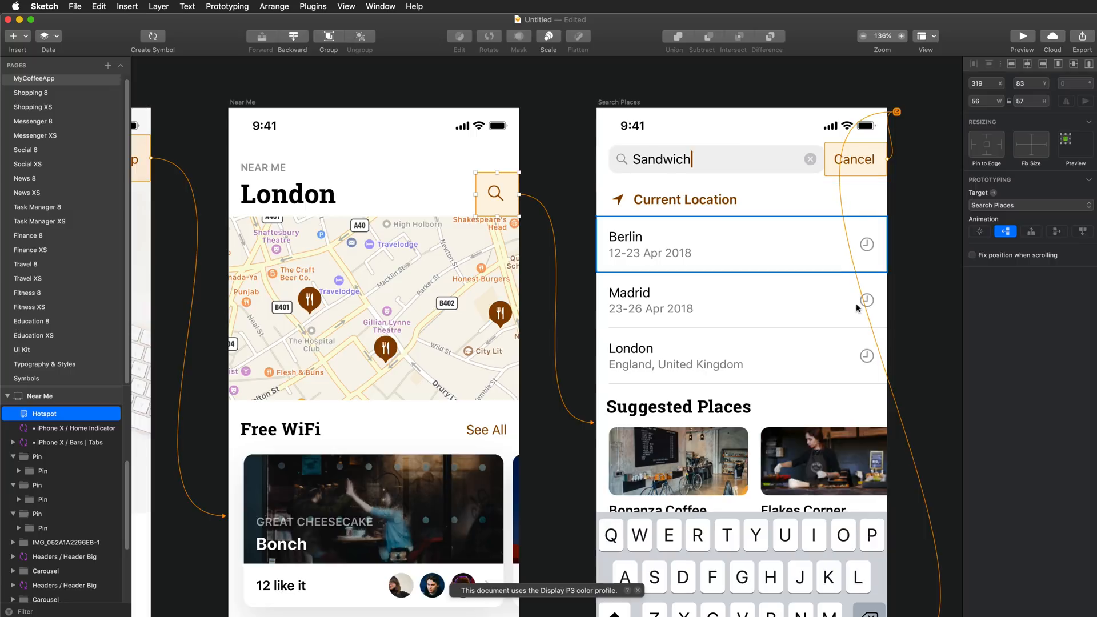
- Delete both existing hotspots from the Hotspots group on the Search Places artboard
{"action": "scroll", "coordinate": [891, 400], "scroll_direction": "down", "scroll_amount": 5}
{"action": "left_click", "coordinate": [877, 526]}
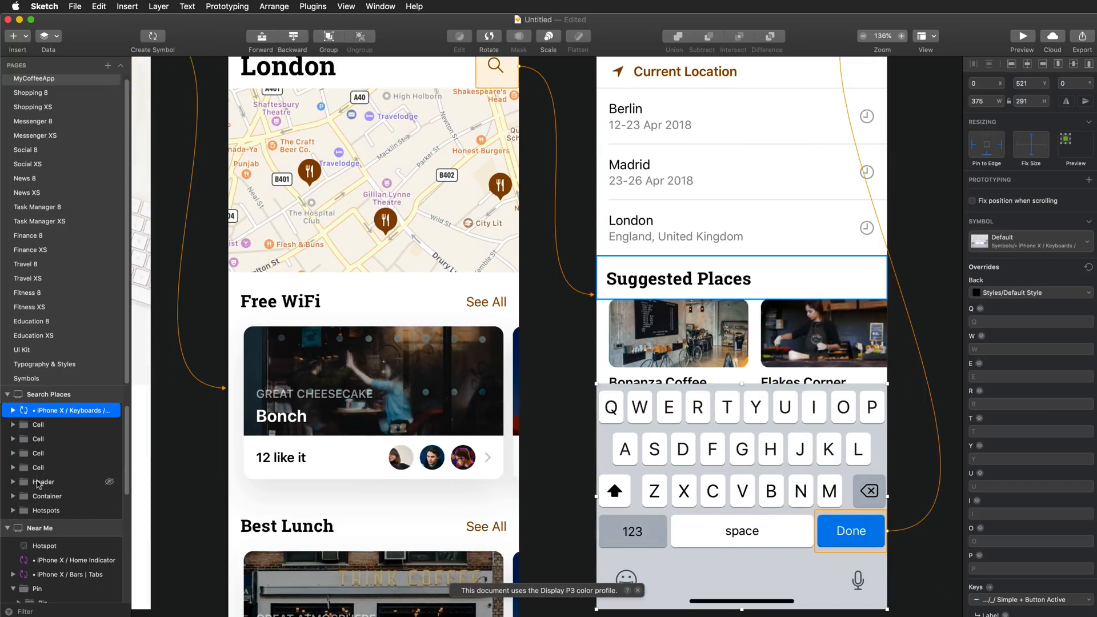
{"action": "left_click", "coordinate": [12, 510]}
{"action": "scroll", "coordinate": [34, 495], "scroll_direction": "down", "scroll_amount": 1}
{"action": "left_click", "coordinate": [53, 497]}
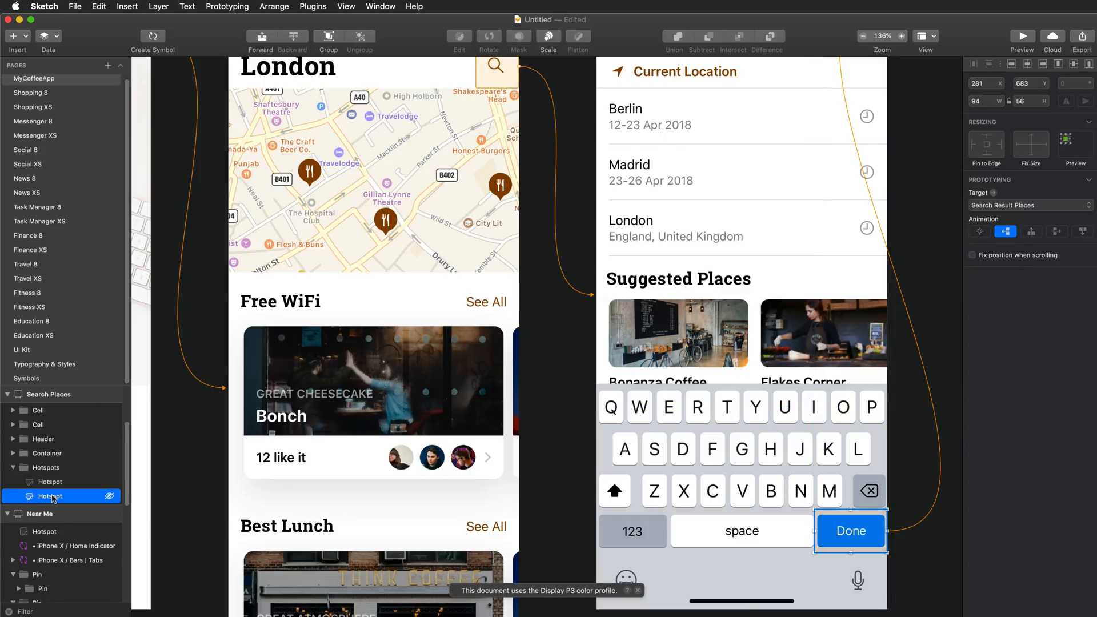
{"action": "key", "text": "BackSpace"}
{"action": "left_click", "coordinate": [52, 482]}
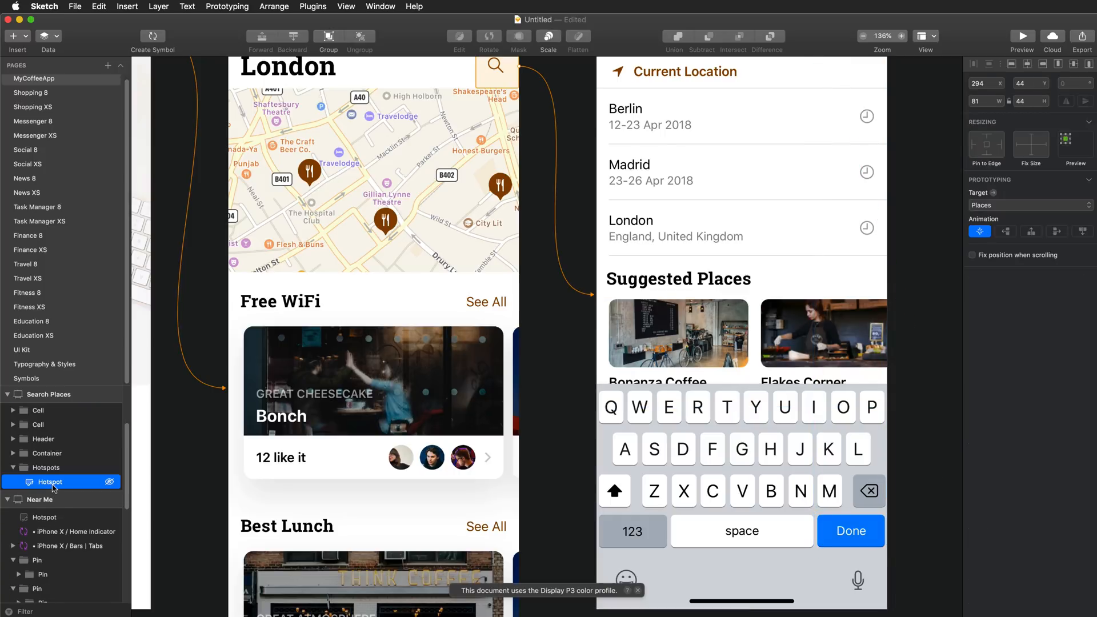
{"action": "key", "text": "BackSpace"}
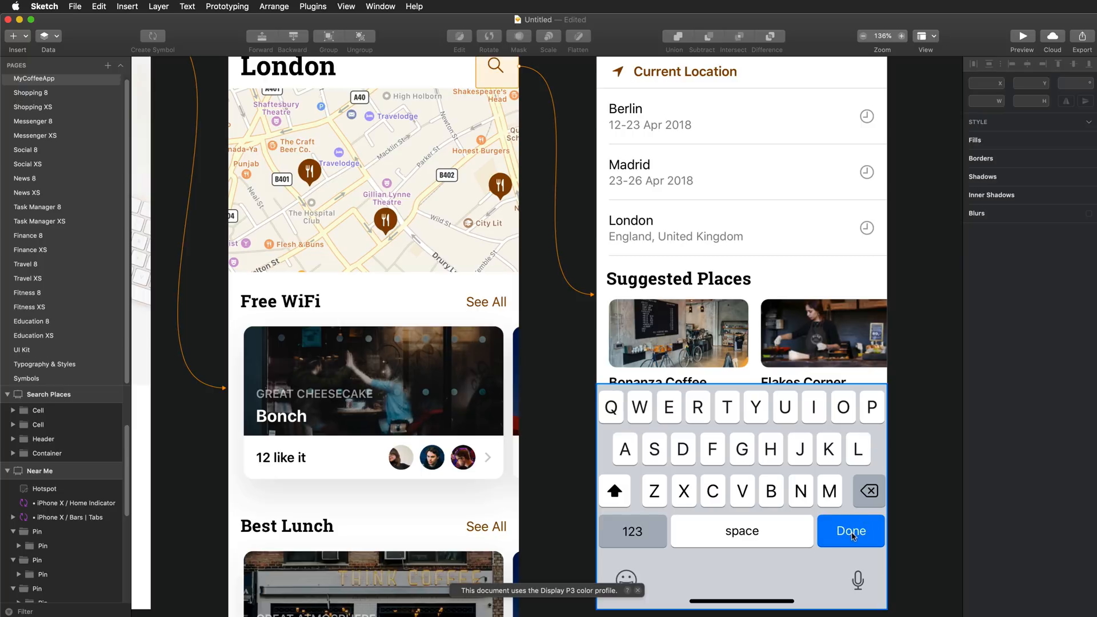
- Draw a hotspot of about 73 × 44 over the Search Places artboard's Cancel label and link it to Near Me, animating from the left
{"action": "scroll", "coordinate": [848, 534], "scroll_direction": "up", "scroll_amount": 5}
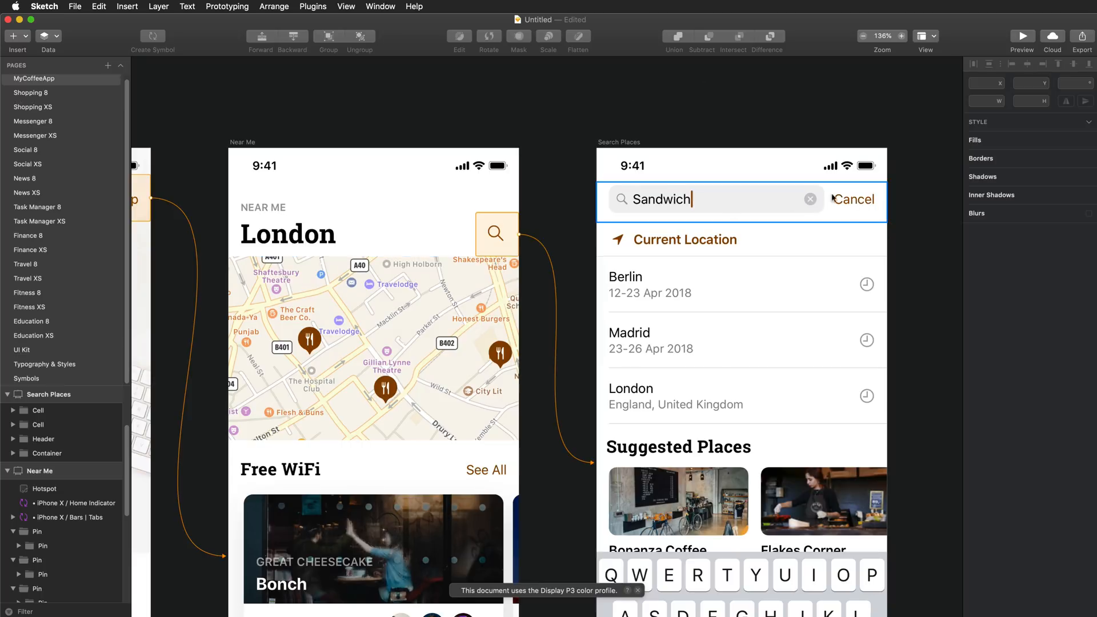
{"action": "key", "text": "r"}
{"action": "left_click_drag", "start_coordinate": [836, 186], "coordinate": [887, 216]}
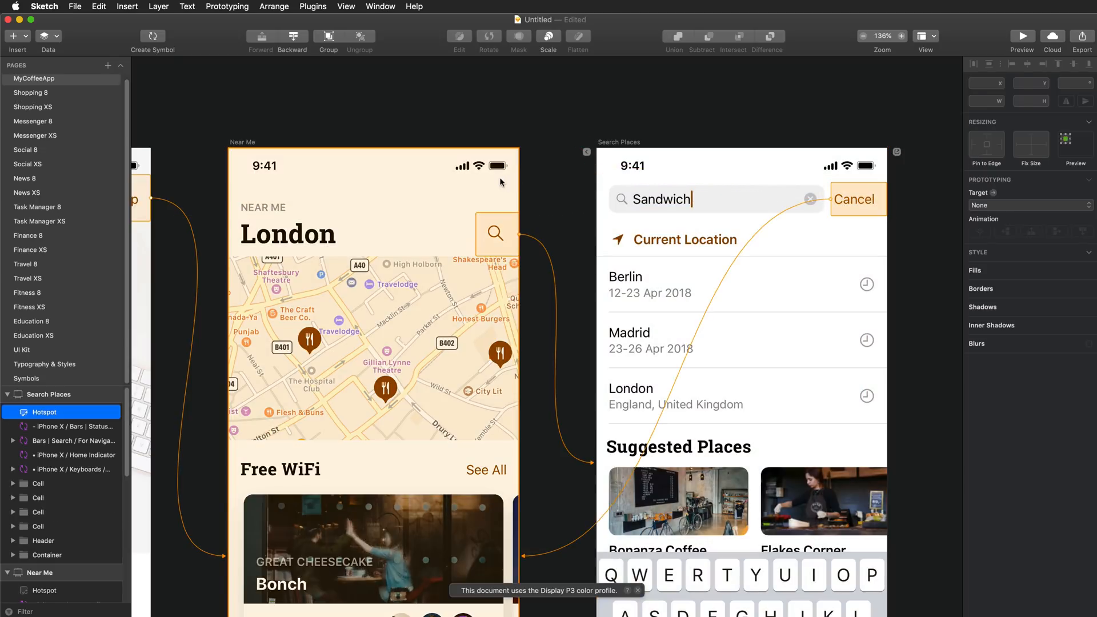
{"action": "left_click", "coordinate": [500, 181]}
{"action": "left_click", "coordinate": [500, 181]}
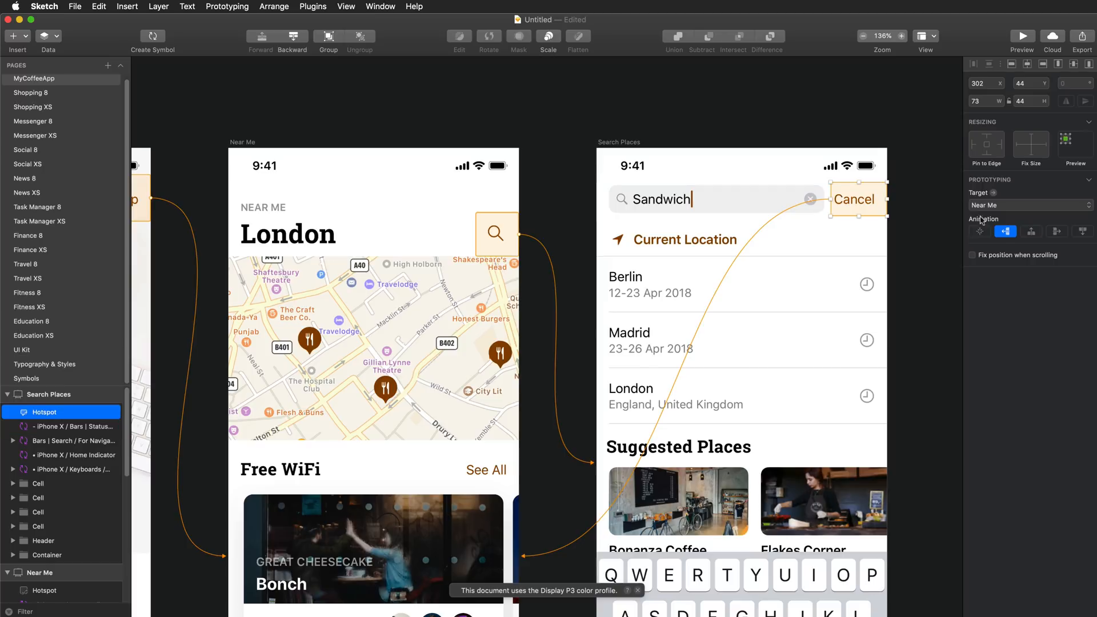
{"action": "left_click", "coordinate": [1055, 232]}
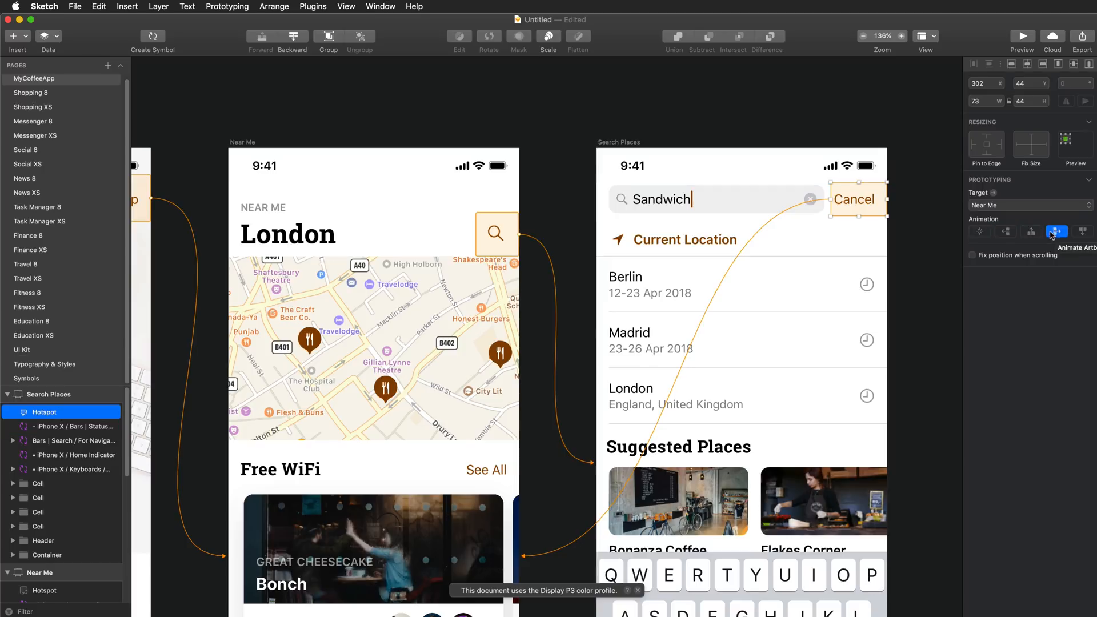
- Delete the kit's sample pages from Shopping 8 through Education XS, leaving out Task Manager XS and Travel XS
{"action": "scroll", "coordinate": [411, 155], "scroll_direction": "left", "scroll_amount": 10}
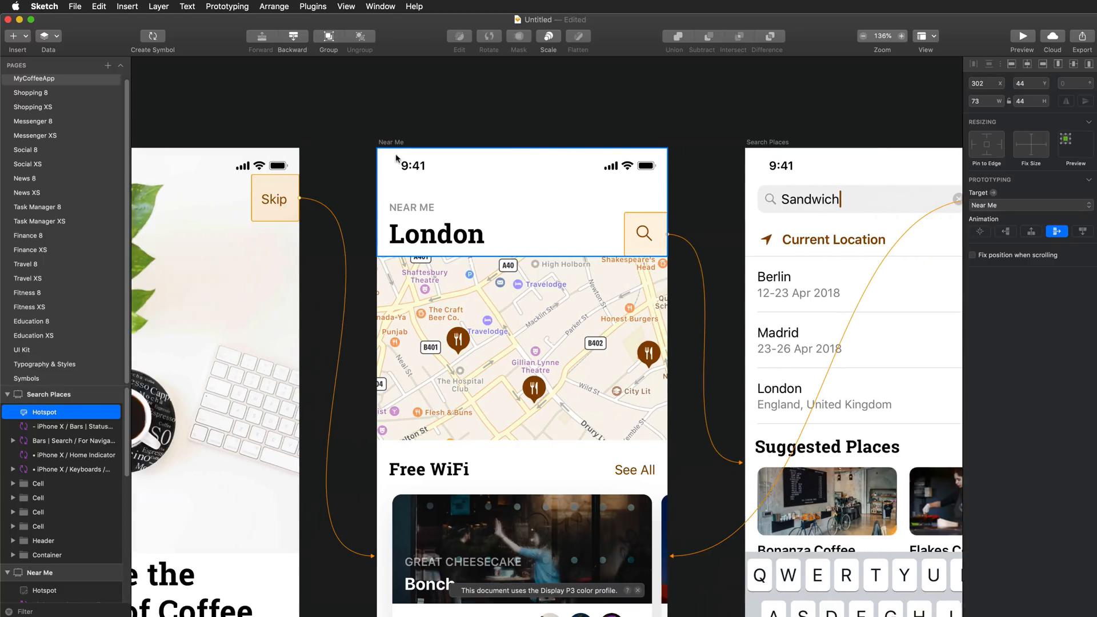
{"action": "scroll", "coordinate": [351, 155], "scroll_direction": "left", "scroll_amount": 1}
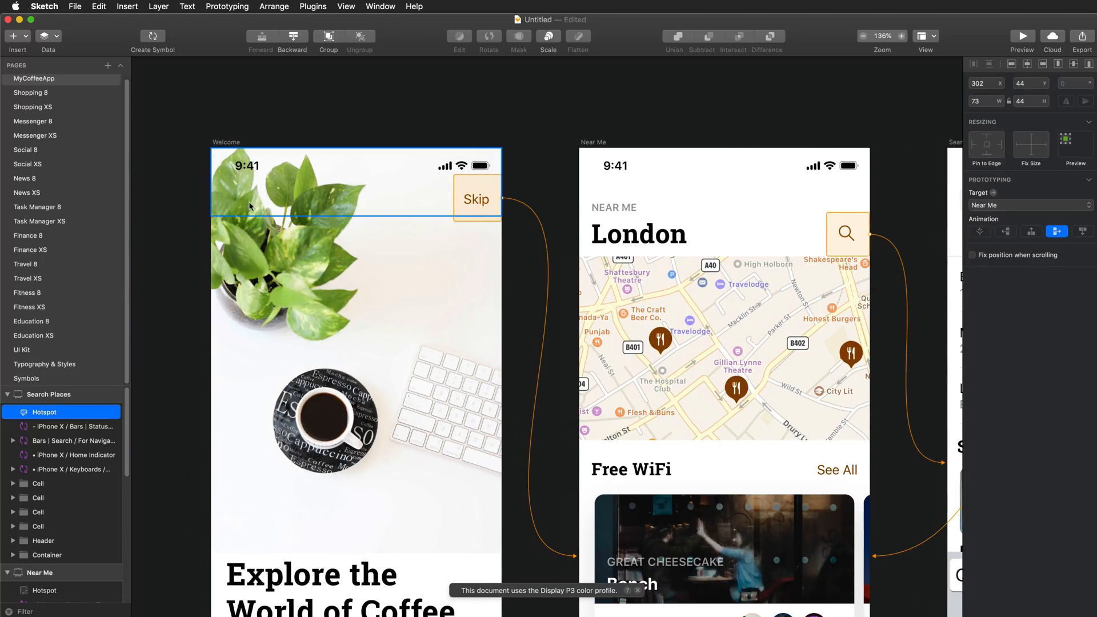
{"action": "scroll", "coordinate": [63, 311], "scroll_direction": "up", "scroll_amount": 1}
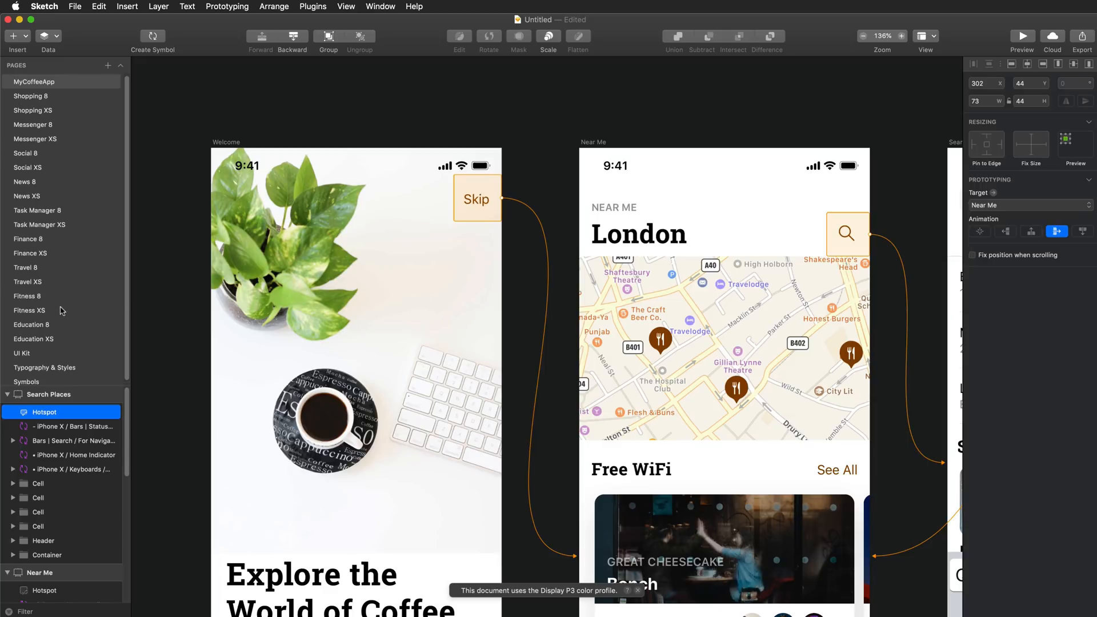
{"action": "left_click", "coordinate": [39, 111]}
{"action": "key", "text": "Up"}
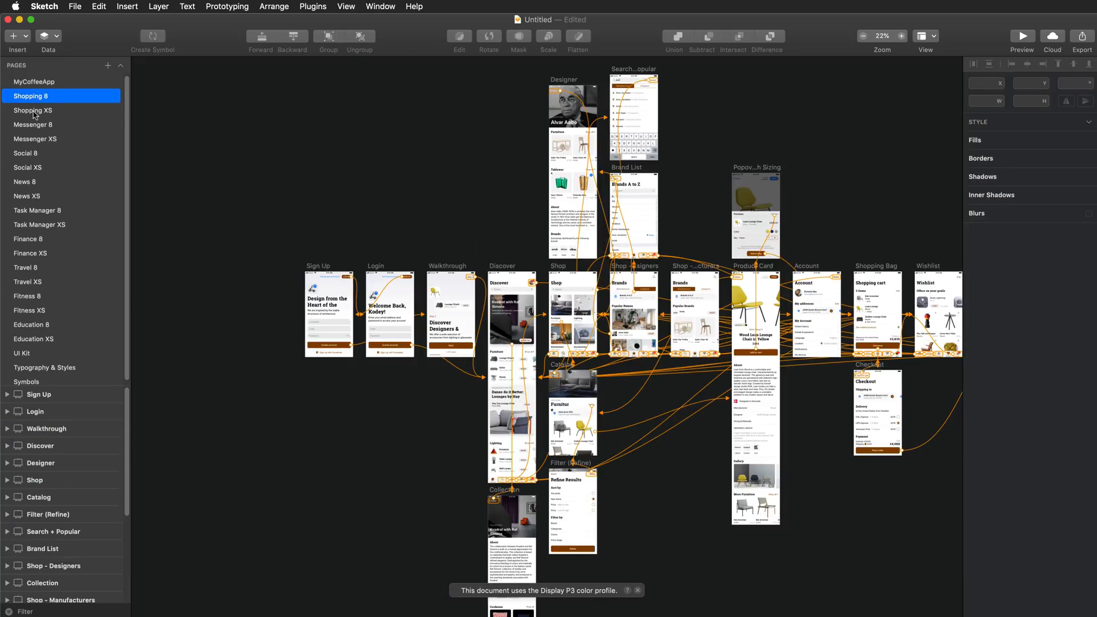
{"action": "left_click", "coordinate": [35, 112], "text": "shift"}
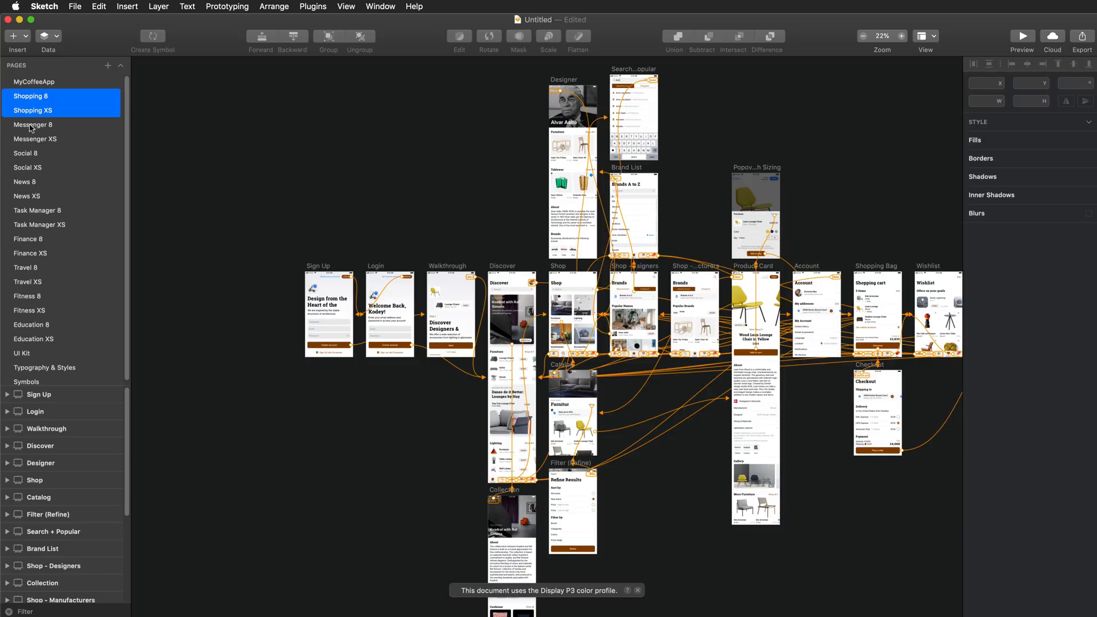
{"action": "left_click", "coordinate": [31, 140], "text": "shift"}
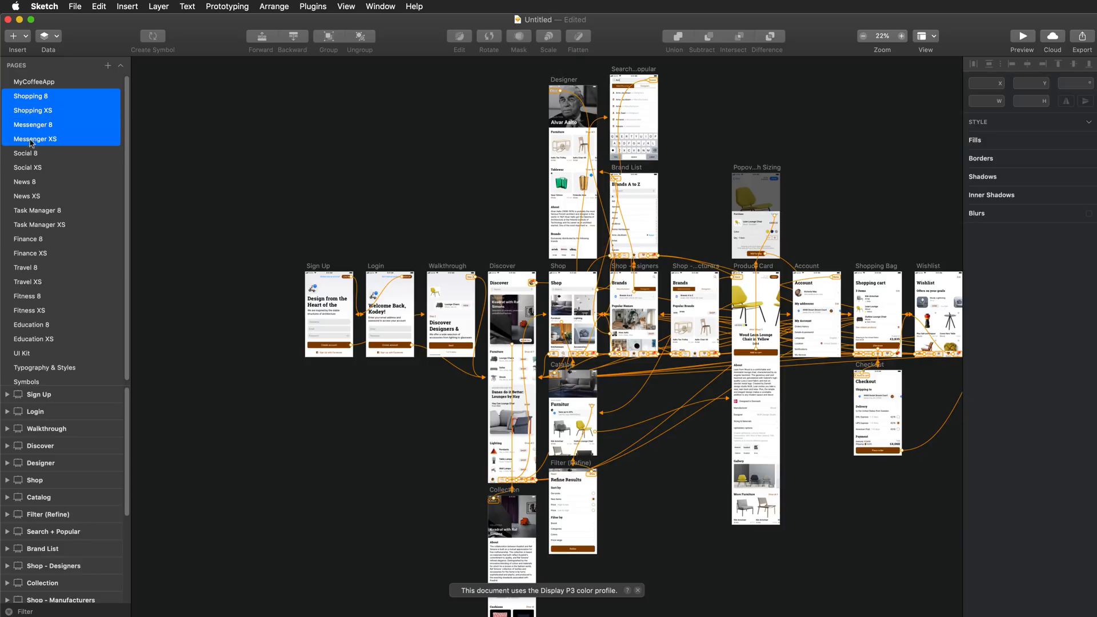
{"action": "left_click", "coordinate": [26, 155], "text": "shift"}
{"action": "left_click", "coordinate": [33, 169], "text": "shift"}
{"action": "left_click", "coordinate": [34, 184], "text": "shift"}
{"action": "left_click", "coordinate": [33, 196], "text": "shift"}
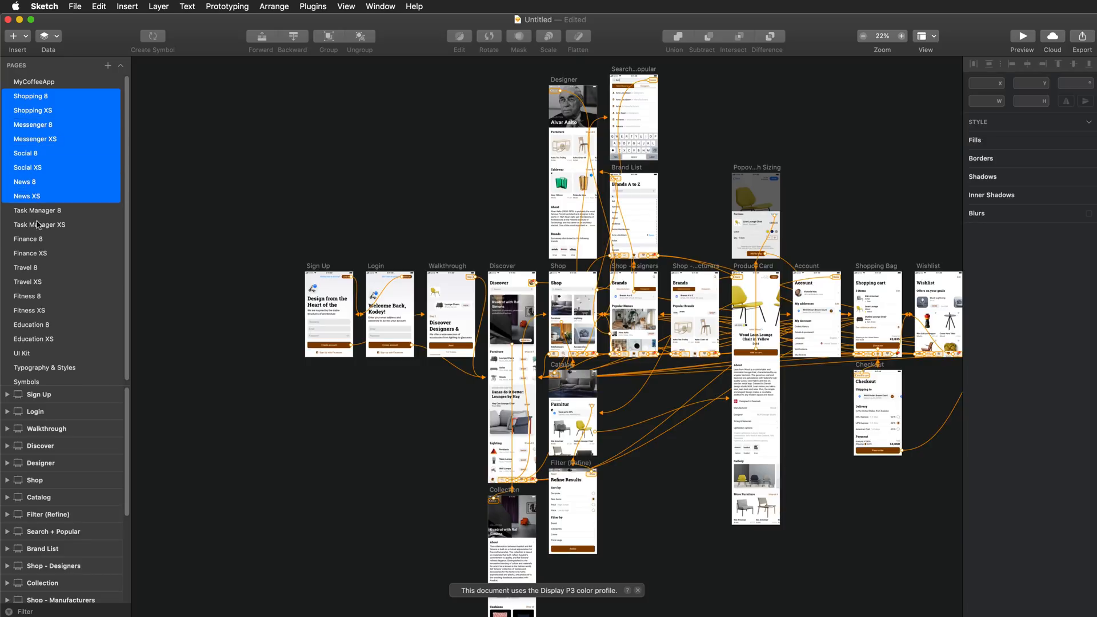
{"action": "left_click", "coordinate": [35, 242], "text": "super"}
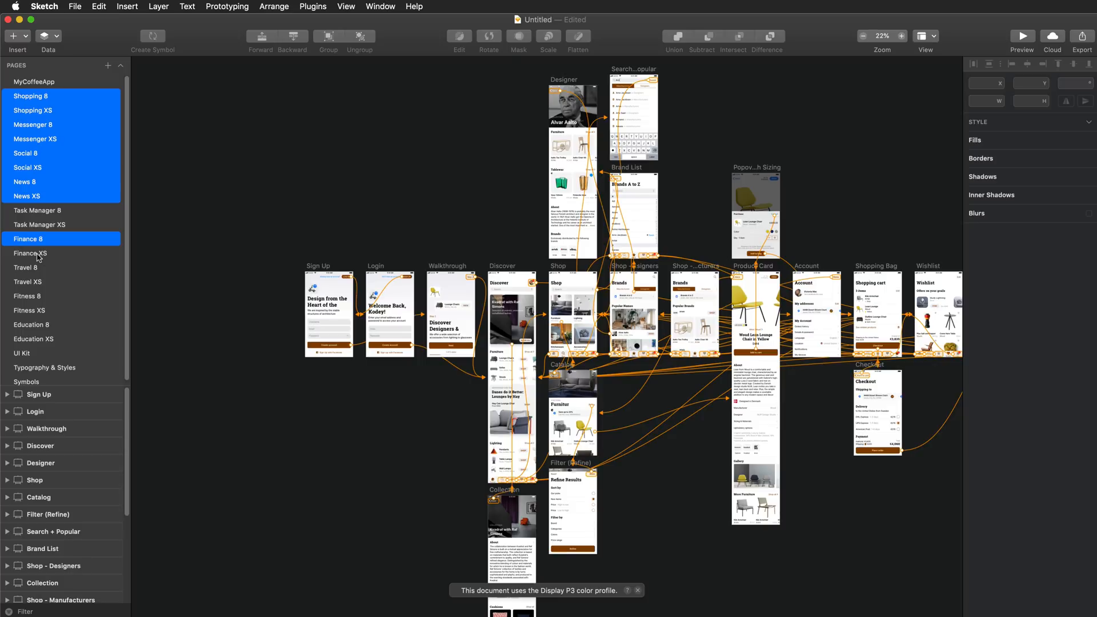
{"action": "left_click", "coordinate": [37, 255], "text": "shift"}
{"action": "left_click", "coordinate": [40, 213], "text": "super"}
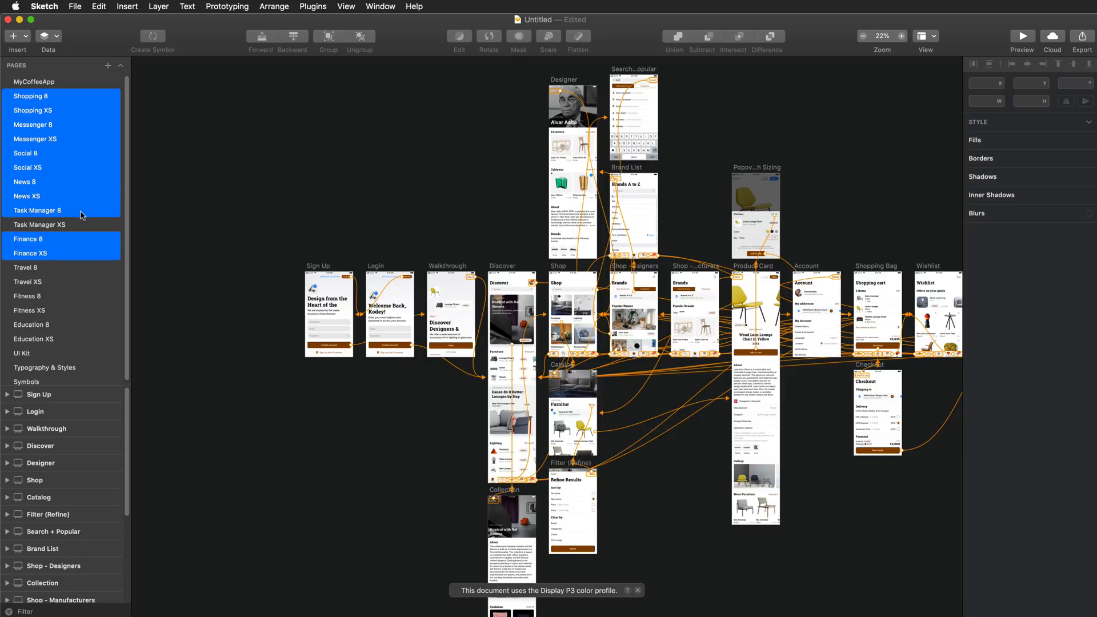
{"action": "left_click", "coordinate": [30, 268], "text": "super"}
{"action": "left_click", "coordinate": [32, 271], "text": "super"}
{"action": "left_click", "coordinate": [34, 273], "text": "super"}
{"action": "left_click", "coordinate": [39, 297], "text": "super"}
{"action": "left_click", "coordinate": [40, 310], "text": "super"}
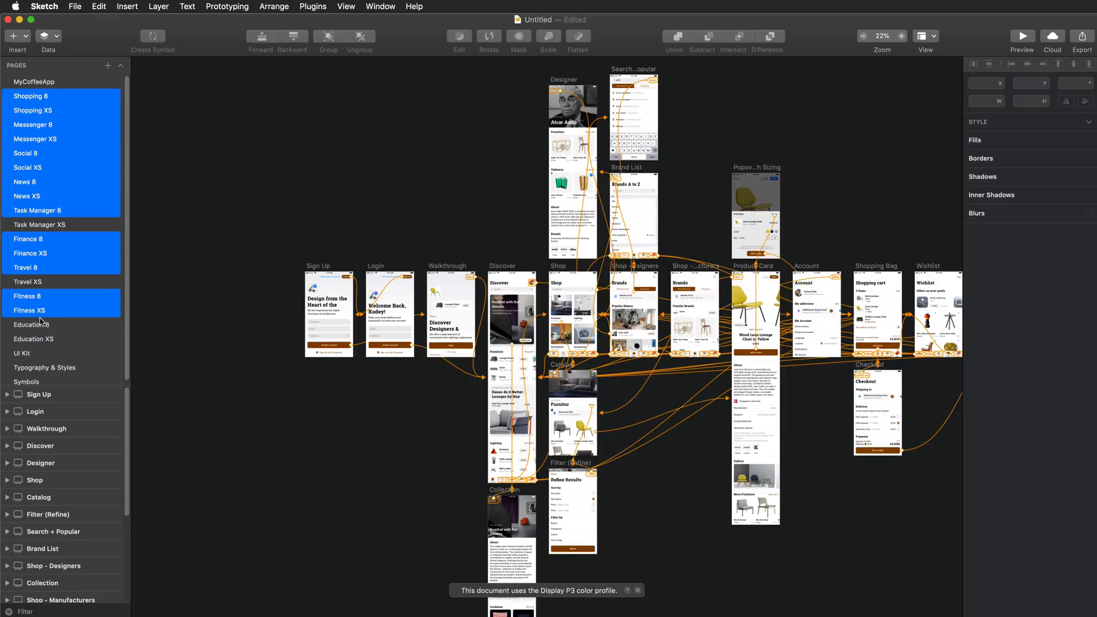
{"action": "left_click", "coordinate": [42, 324], "text": "super"}
{"action": "left_click", "coordinate": [44, 339], "text": "super"}
{"action": "scroll", "coordinate": [42, 354], "scroll_direction": "down", "scroll_amount": 1}
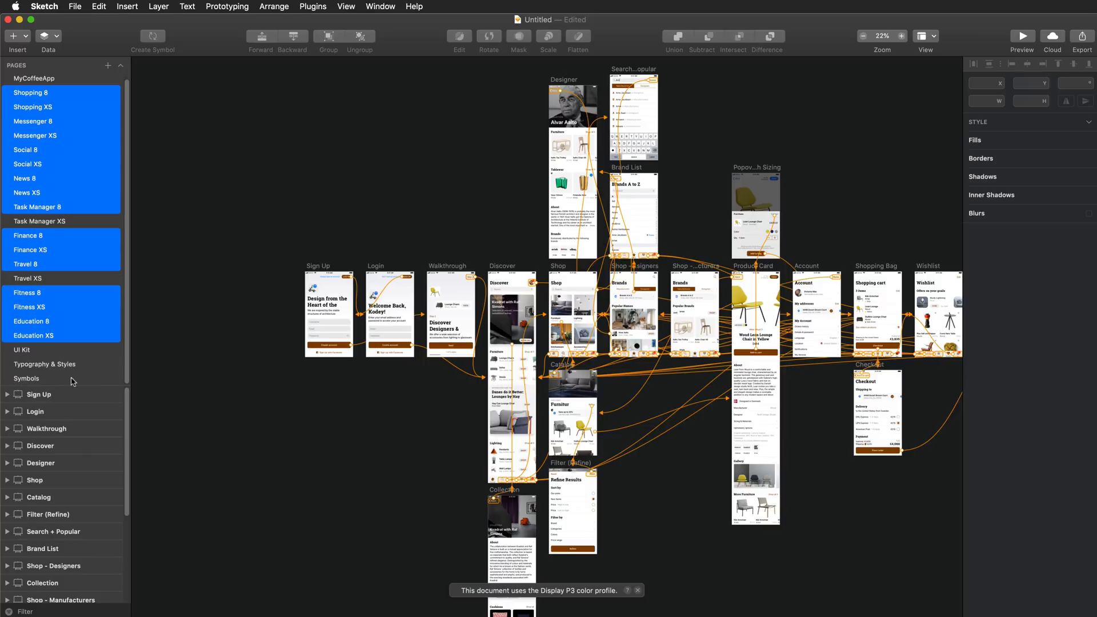
{"action": "right_click", "coordinate": [73, 119]}
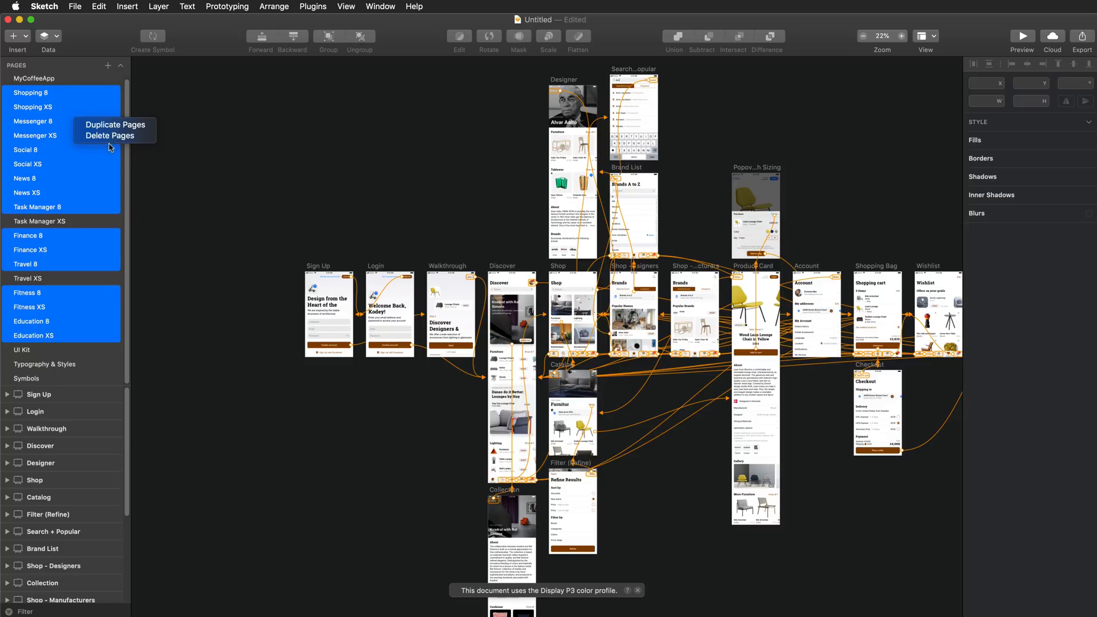
{"action": "left_click", "coordinate": [110, 136]}
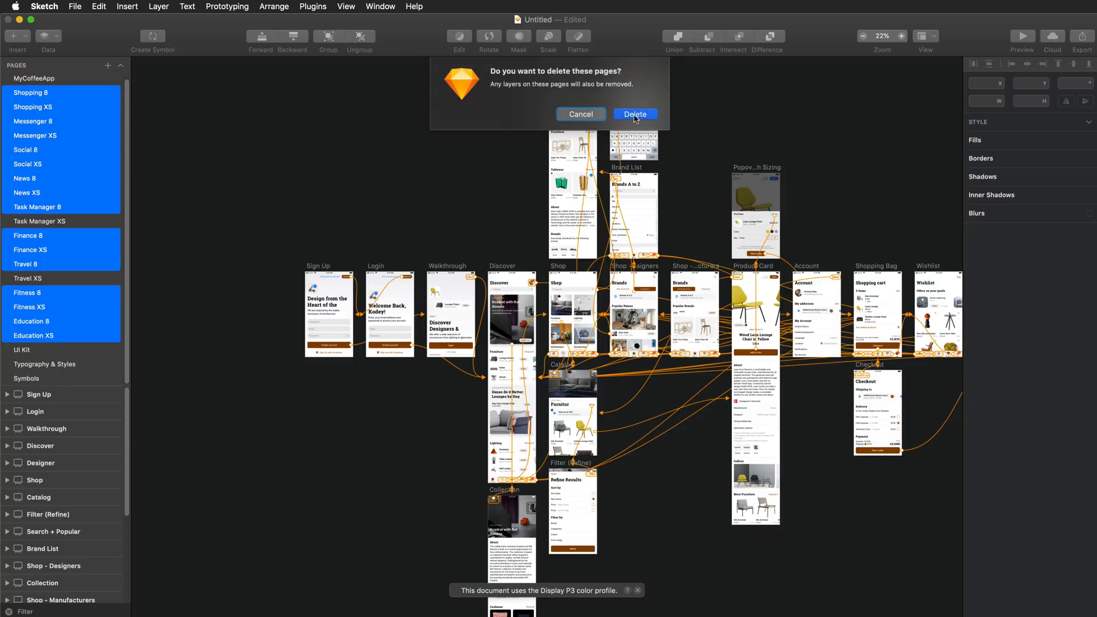
{"action": "left_click", "coordinate": [633, 114]}
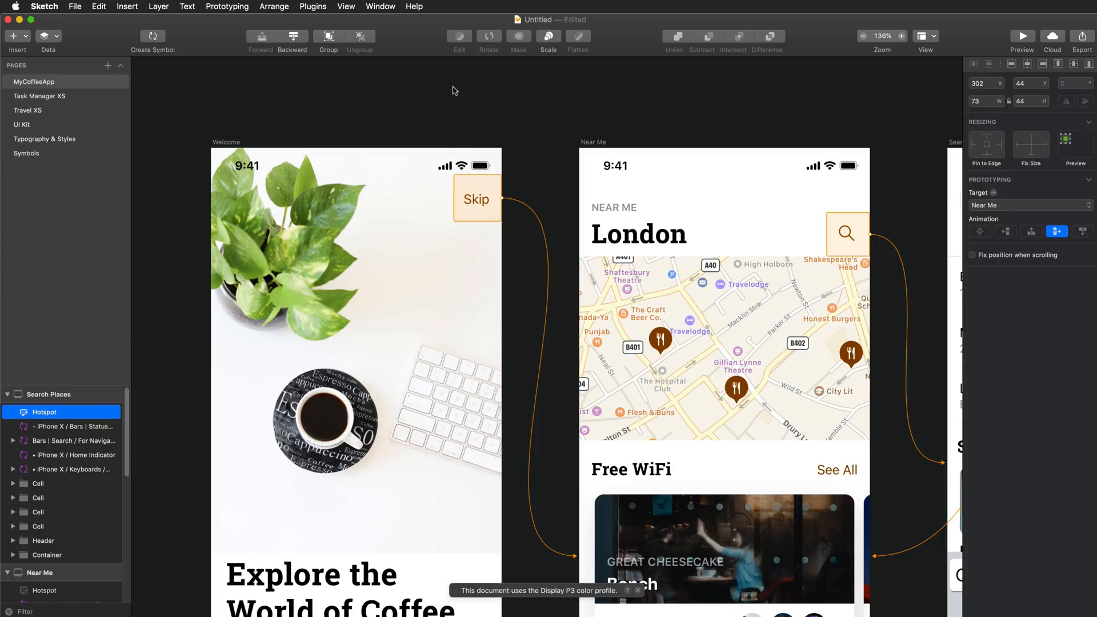
- Preview the prototype from the Welcome artboard, follow the Skip link and scroll through the Near Me screen
{"action": "left_click", "coordinate": [235, 143]}
{"action": "left_click", "coordinate": [1021, 39]}
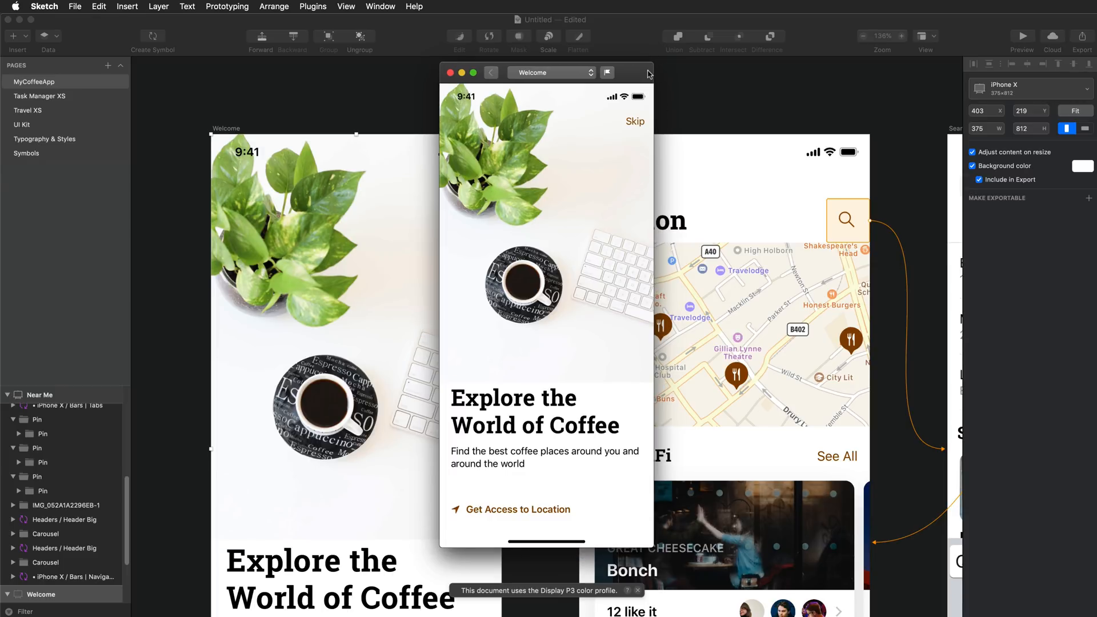
{"action": "left_click", "coordinate": [638, 125]}
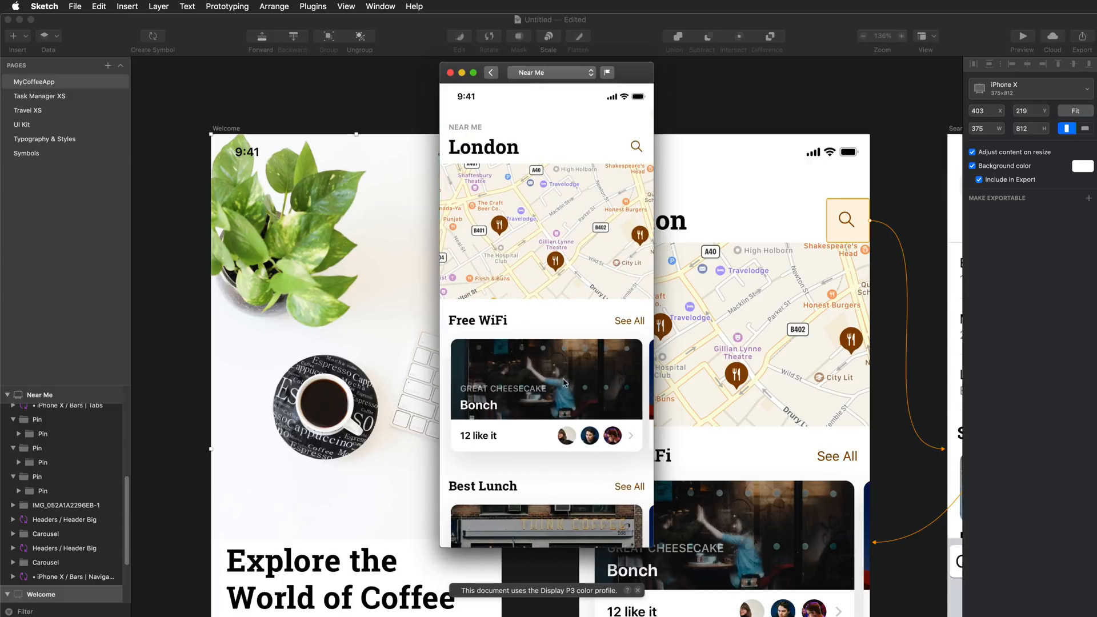
{"action": "scroll", "coordinate": [562, 324], "scroll_direction": "down", "scroll_amount": 3}
{"action": "scroll", "coordinate": [562, 323], "scroll_direction": "down", "scroll_amount": 4}
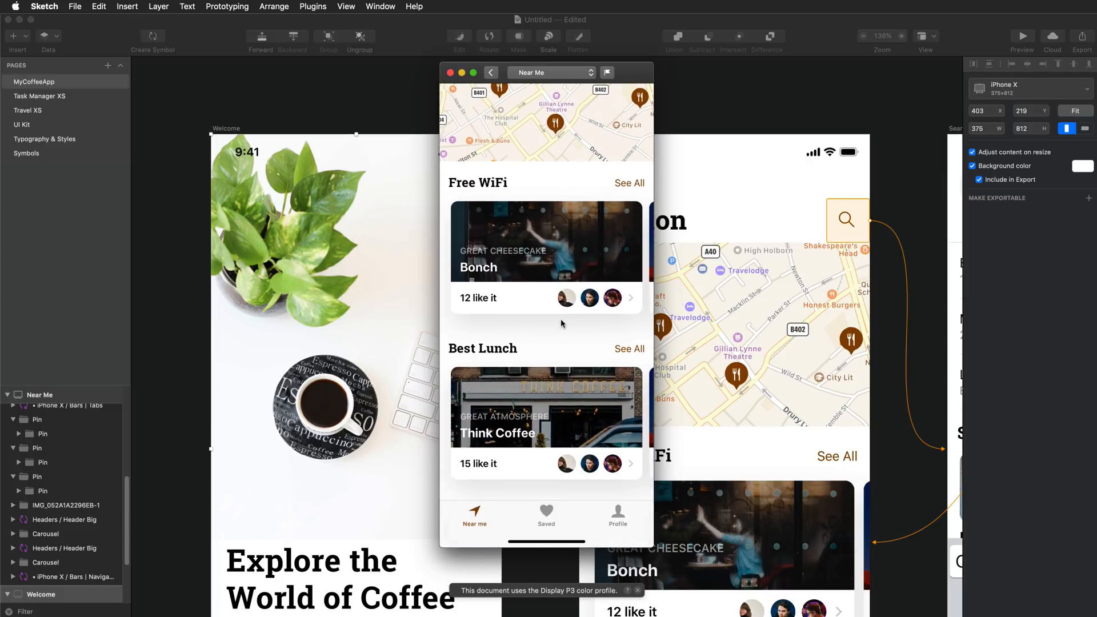
{"action": "scroll", "coordinate": [557, 332], "scroll_direction": "up", "scroll_amount": 5}
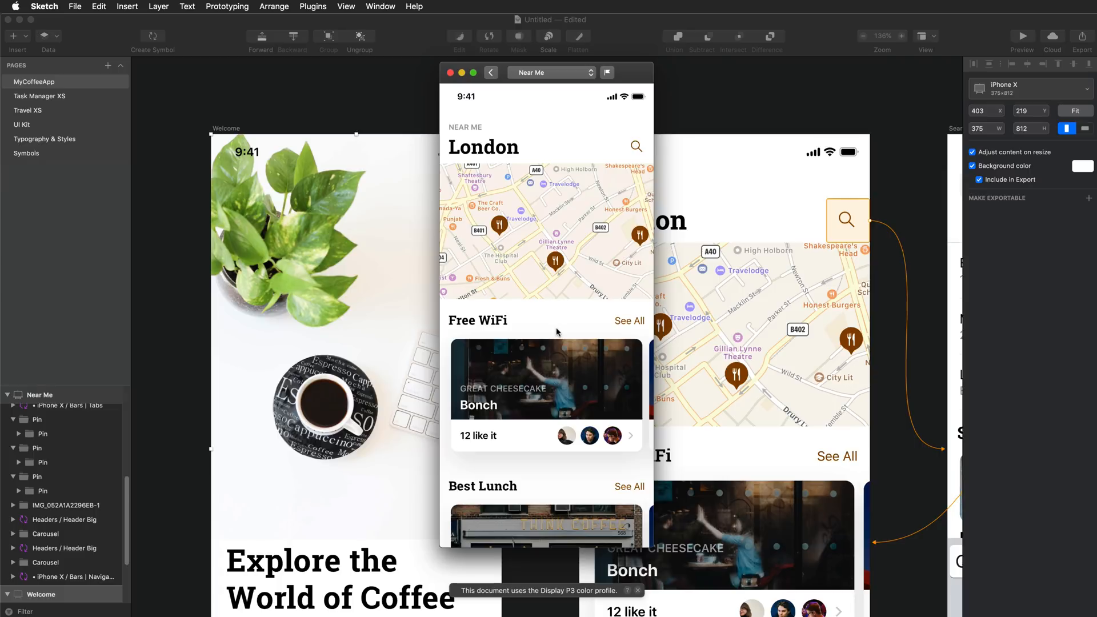
{"action": "scroll", "coordinate": [557, 332], "scroll_direction": "down", "scroll_amount": 5}
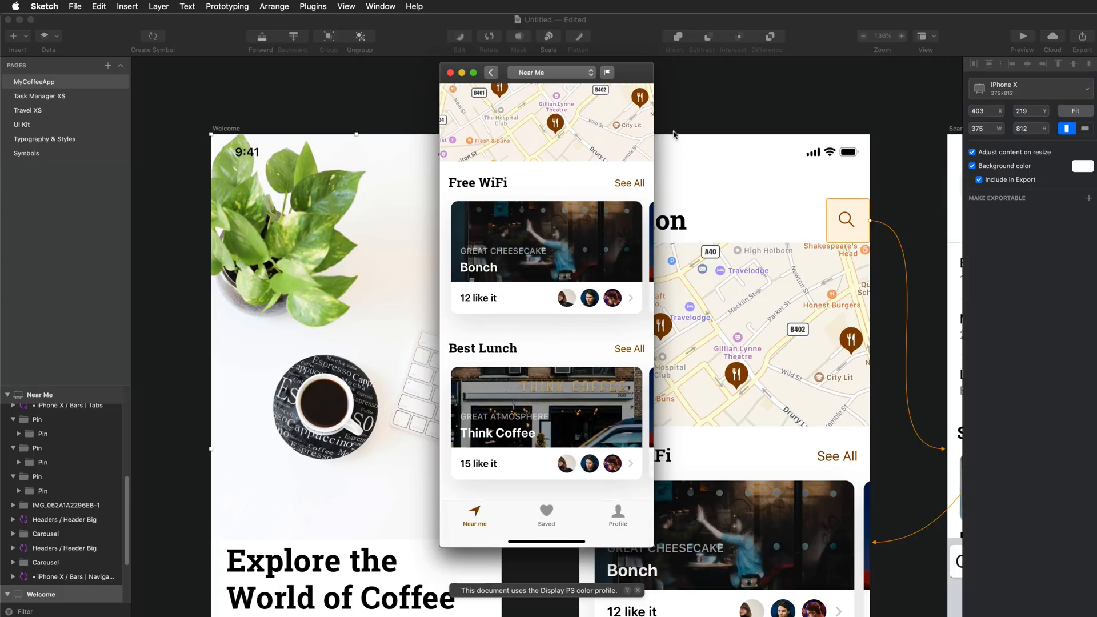
- Test the search icon and Cancel links between Near Me and Search Places in the preview, and leave the preview
{"action": "scroll", "coordinate": [648, 140], "scroll_direction": "up", "scroll_amount": 5}
{"action": "left_click", "coordinate": [635, 148]}
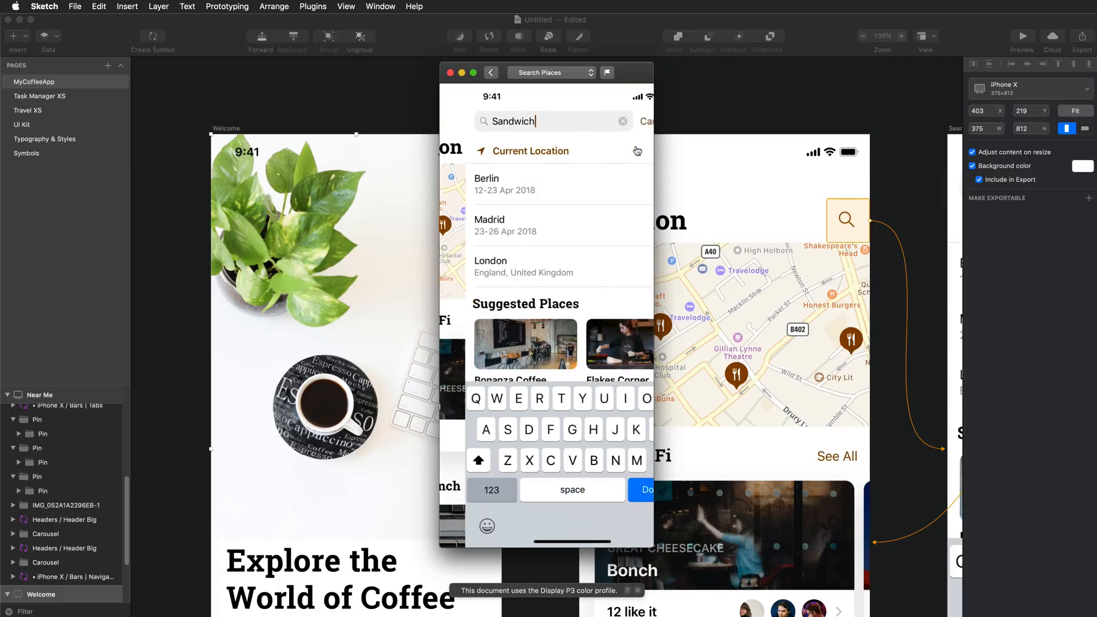
{"action": "left_click", "coordinate": [638, 126]}
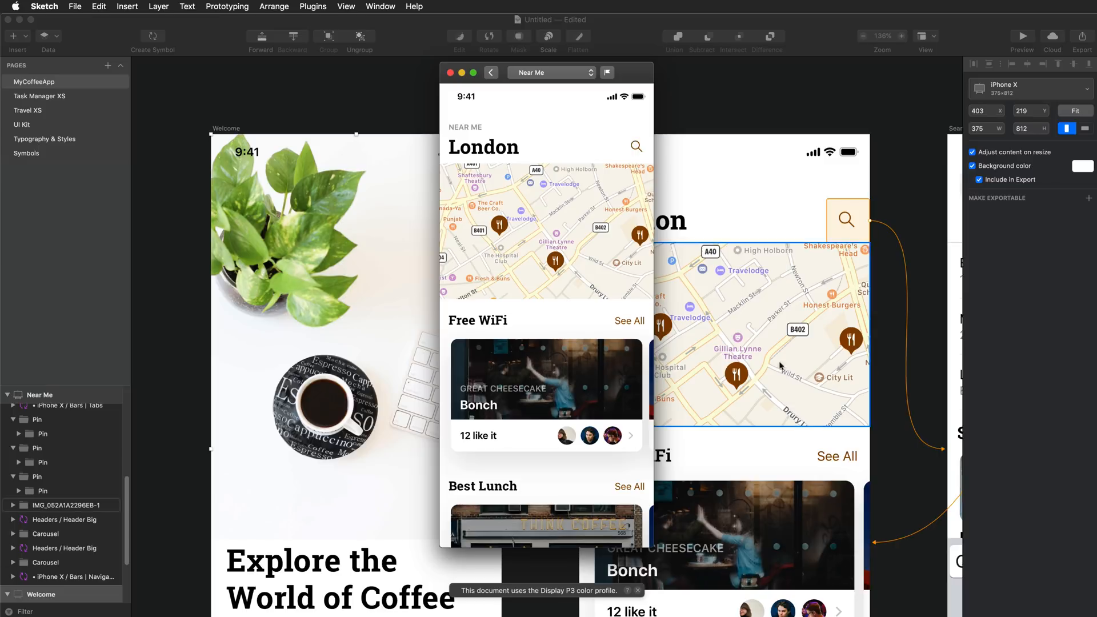
{"action": "left_click", "coordinate": [837, 50]}
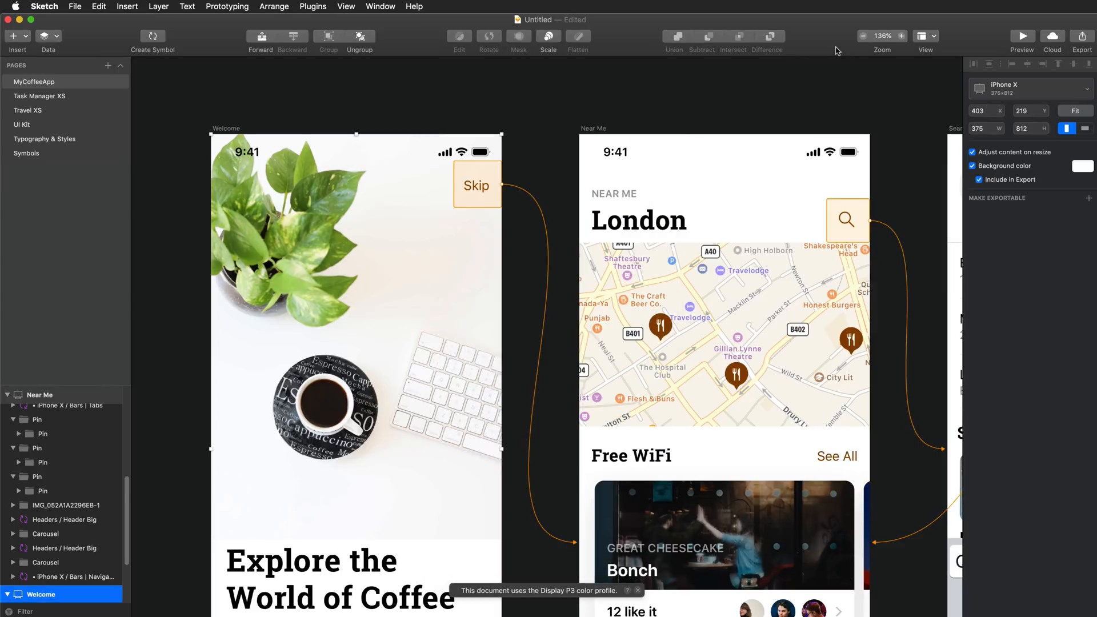
- Locate iOS Design Kit.sketch in Finder's Design Kit folder, and switch back to Sketch to view the templates offered for new documents
{"action": "key", "text": "super+Tab"}
{"action": "mouse_move", "coordinate": [781, 382]}
{"action": "left_mouse_down"}
{"action": "mouse_move", "coordinate": [628, 237]}
{"action": "mouse_move", "coordinate": [551, 261]}
{"action": "left_mouse_up"}
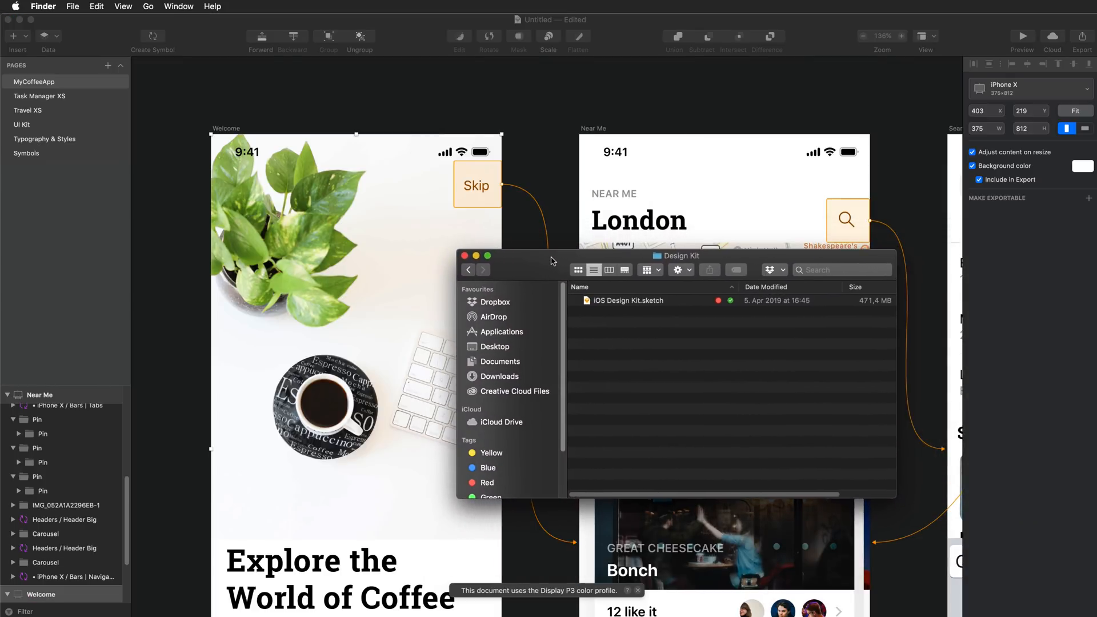
{"action": "left_click", "coordinate": [610, 301]}
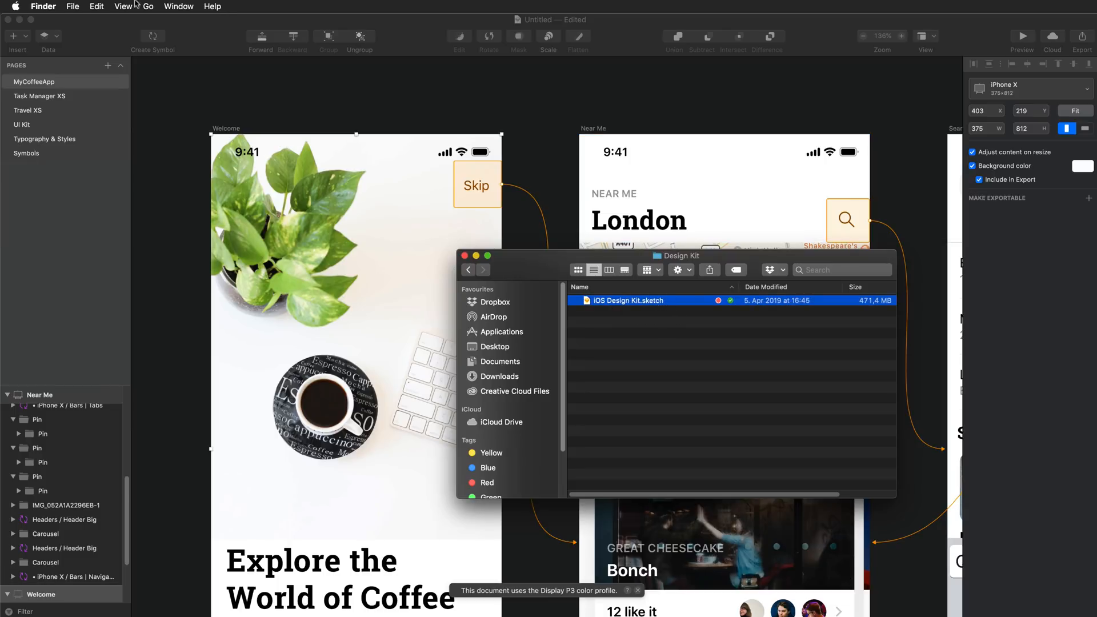
{"action": "left_click", "coordinate": [69, 5]}
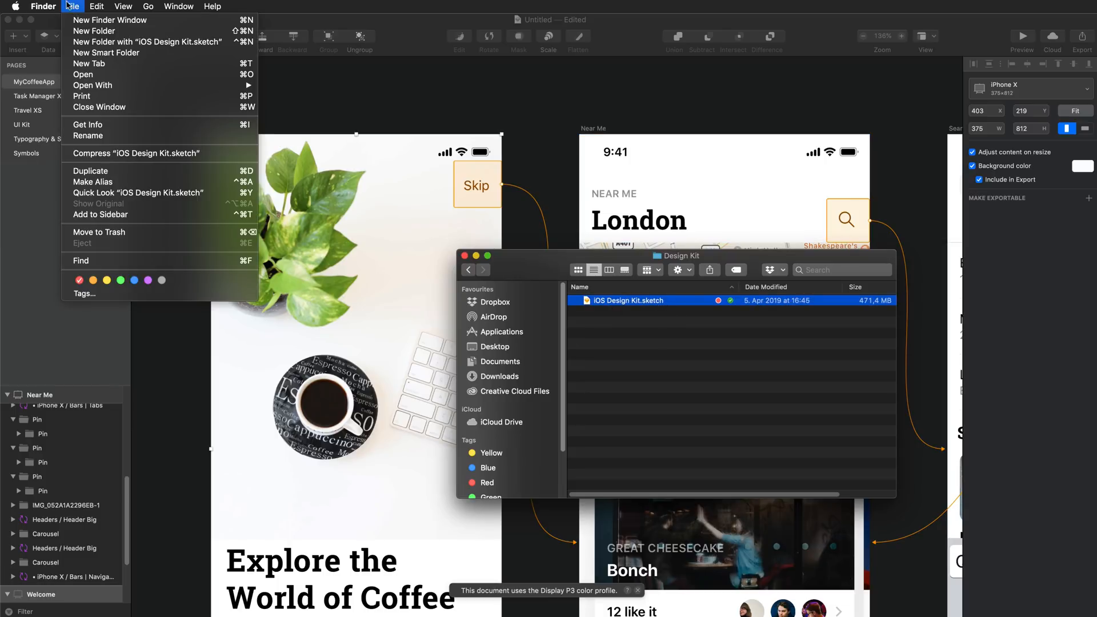
{"action": "left_click", "coordinate": [165, 350]}
{"action": "left_click", "coordinate": [79, 6]}
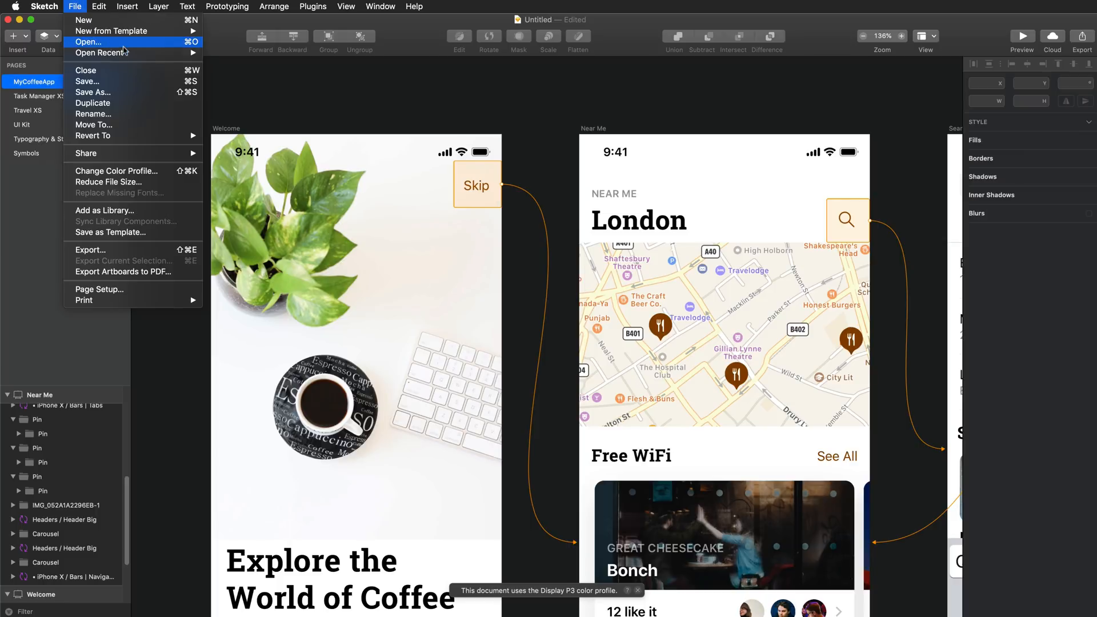
{"action": "mouse_move", "coordinate": [136, 32]}
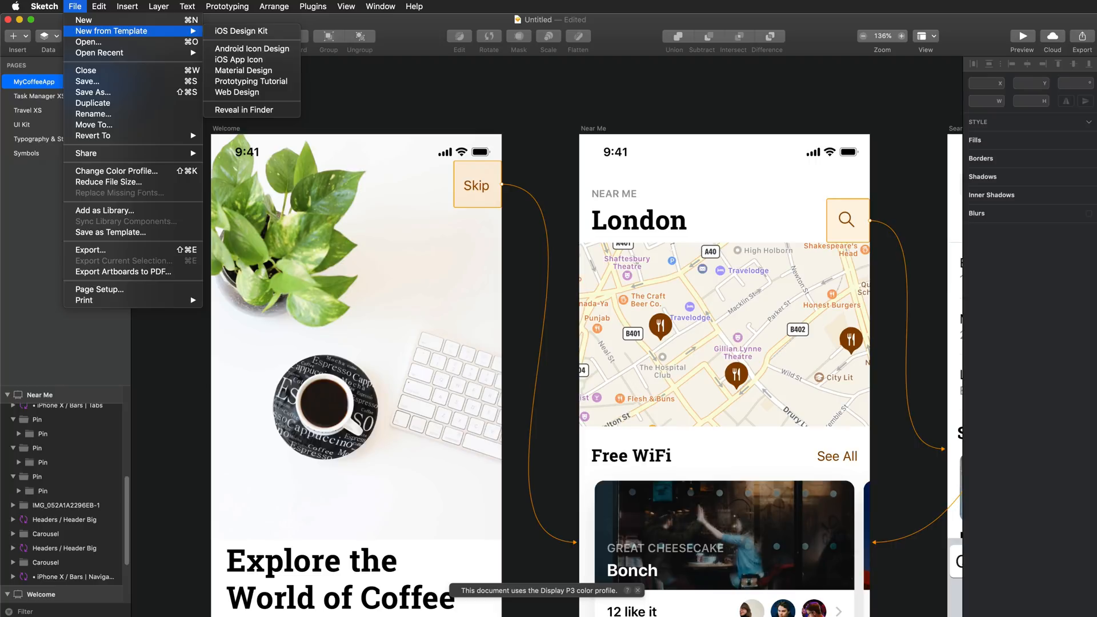
- Switch to Finder and copy iOS Design Kit.sketch from the Design Kit folder
{"action": "left_click", "coordinate": [244, 109]}
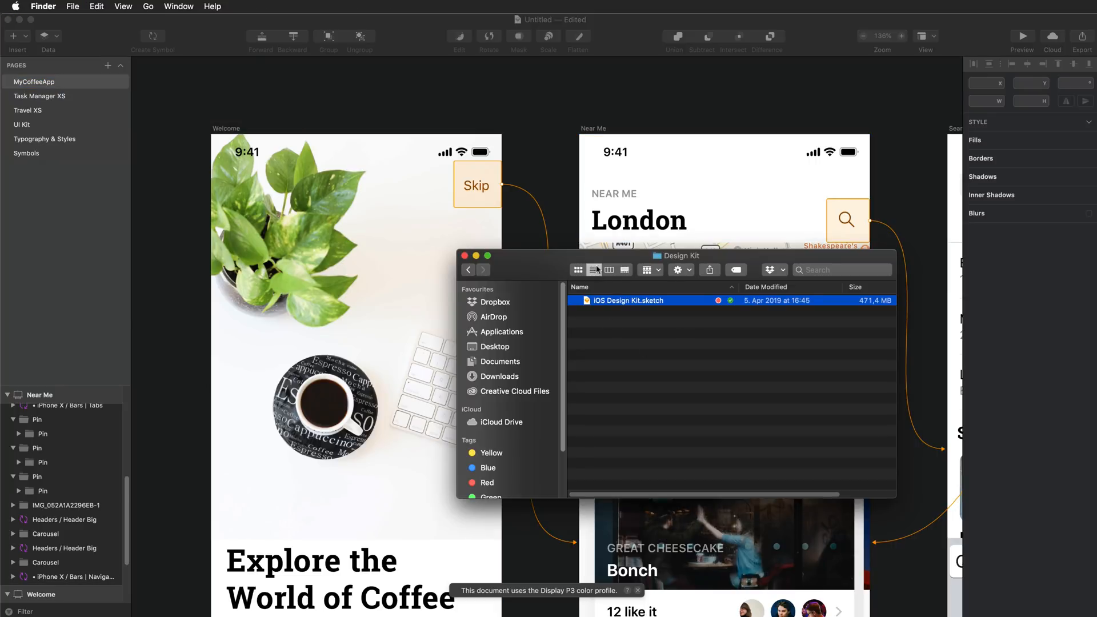
{"action": "left_click_drag", "start_coordinate": [549, 260], "coordinate": [509, 272]}
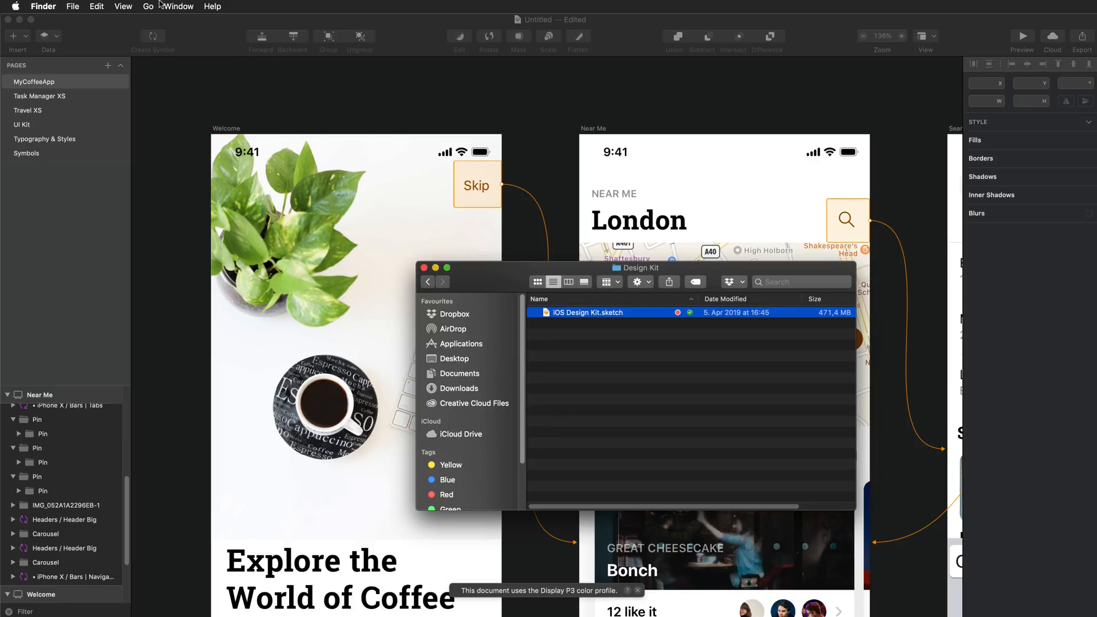
{"action": "left_click", "coordinate": [563, 343]}
{"action": "left_click", "coordinate": [558, 313]}
{"action": "key", "text": "super+c"}
- Go to the user Library and open Application Support, com.bohemiancoding.sketch3 and its Templates folder
{"action": "left_click", "coordinate": [147, 6]}
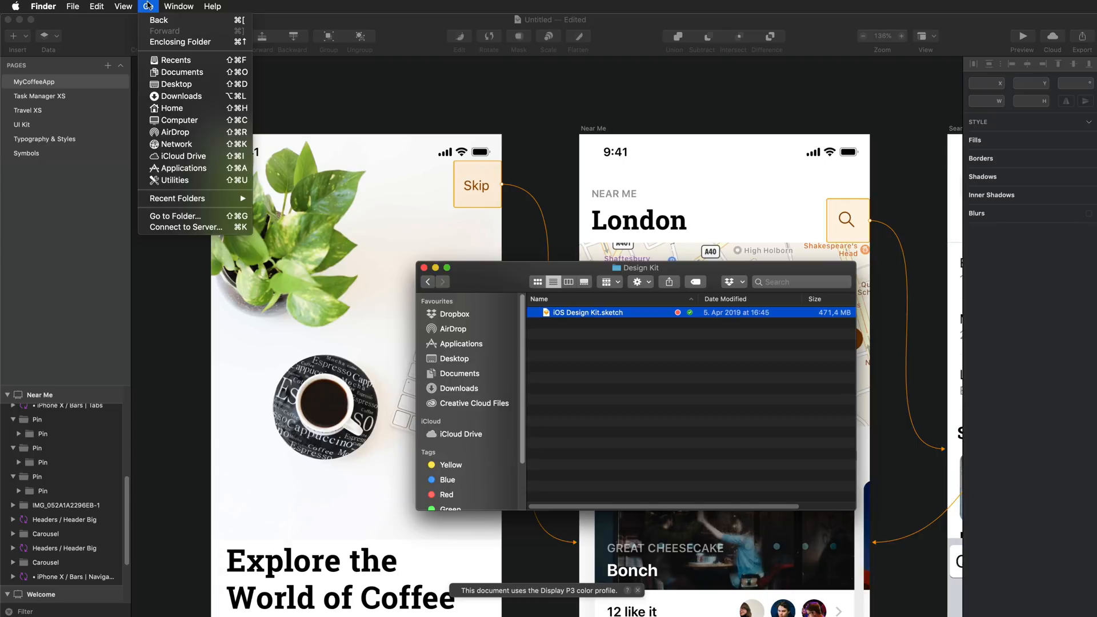
{"action": "key", "text": "alt"}
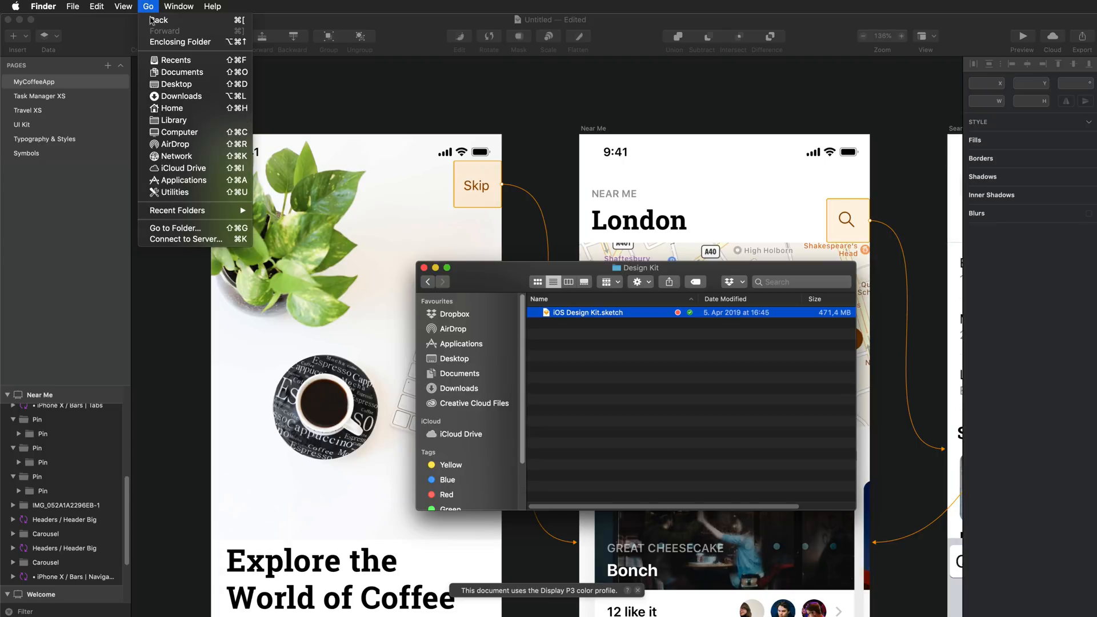
{"action": "left_click", "coordinate": [180, 123]}
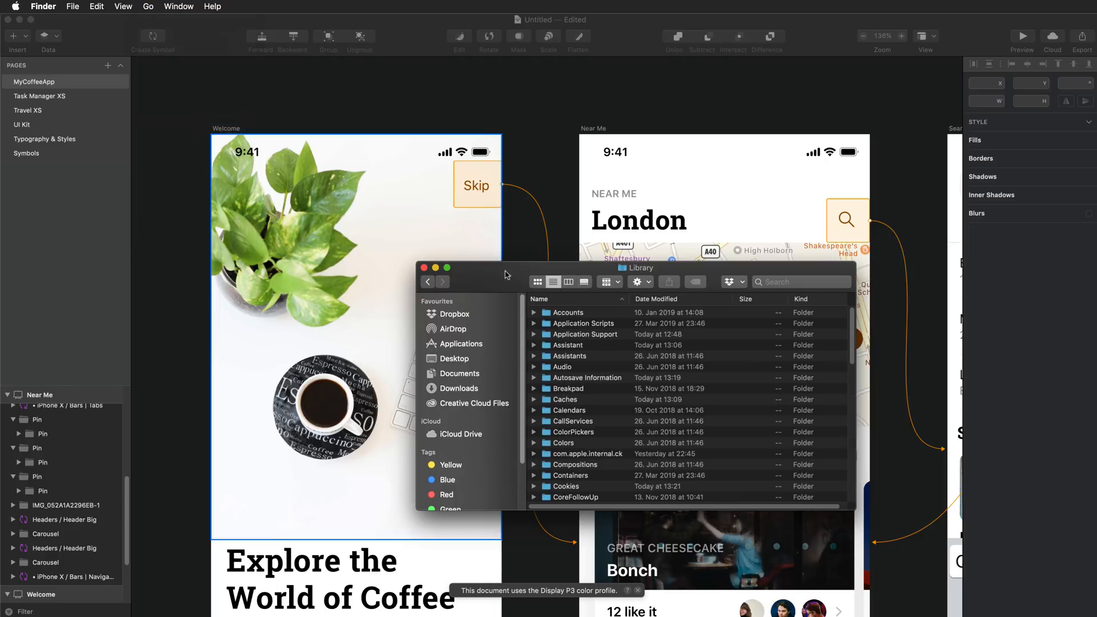
{"action": "double_click", "coordinate": [575, 336]}
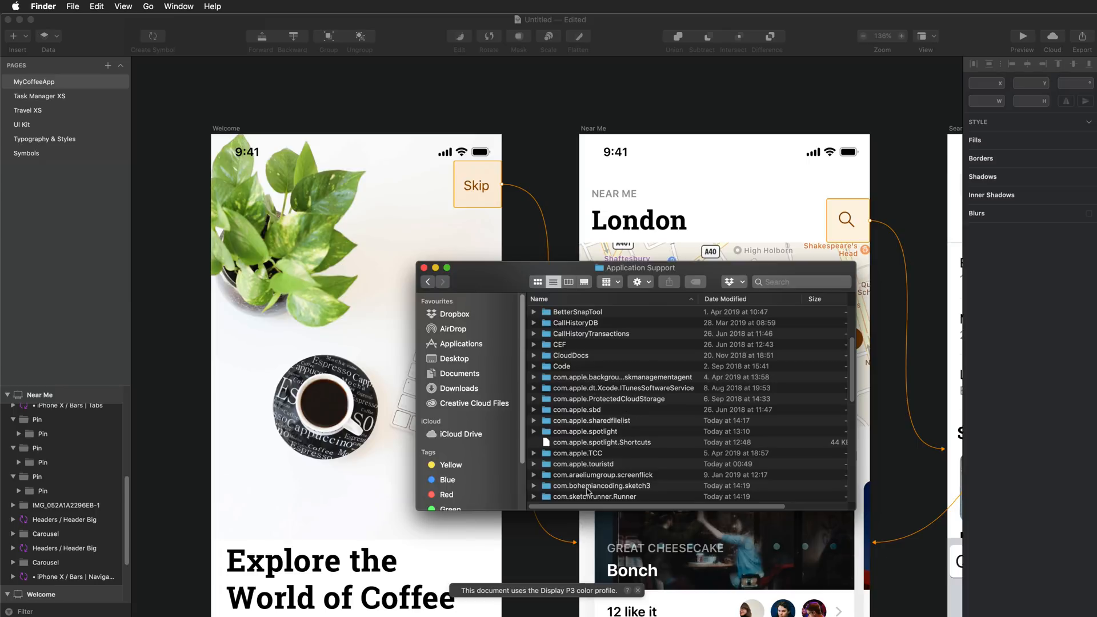
{"action": "scroll", "coordinate": [587, 499], "scroll_direction": "down", "scroll_amount": 1}
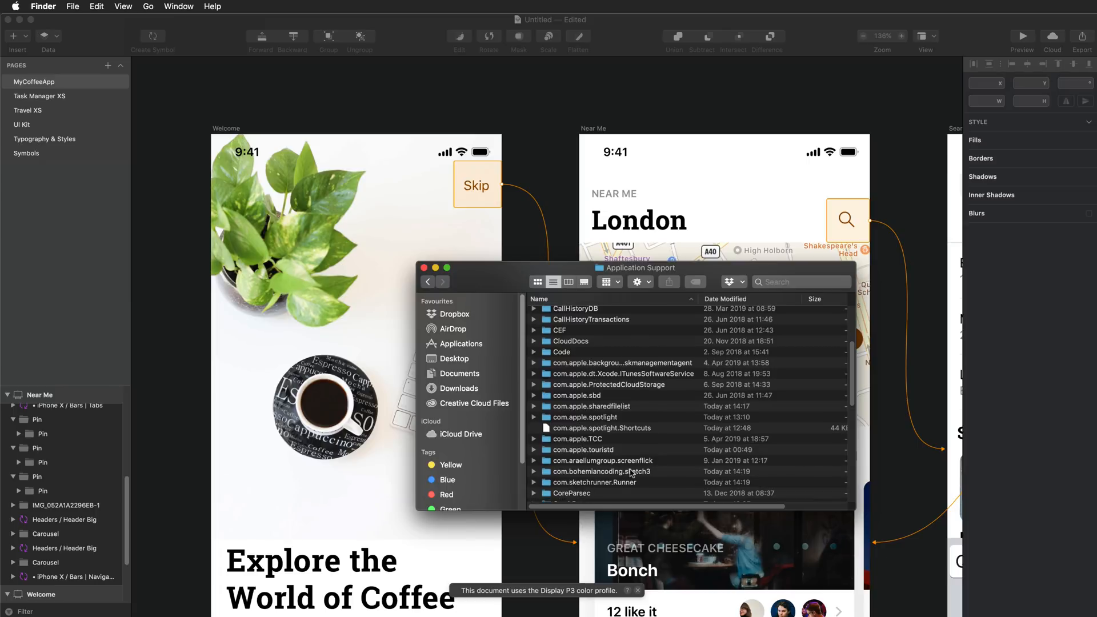
{"action": "left_click", "coordinate": [608, 472]}
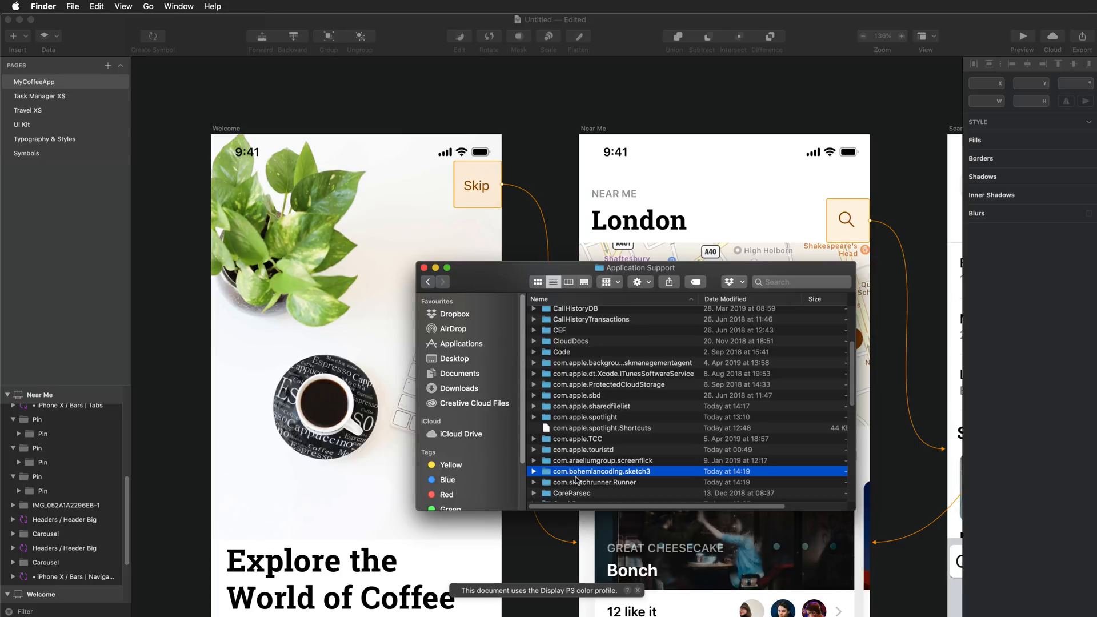
{"action": "double_click", "coordinate": [640, 475]}
{"action": "double_click", "coordinate": [582, 490]}
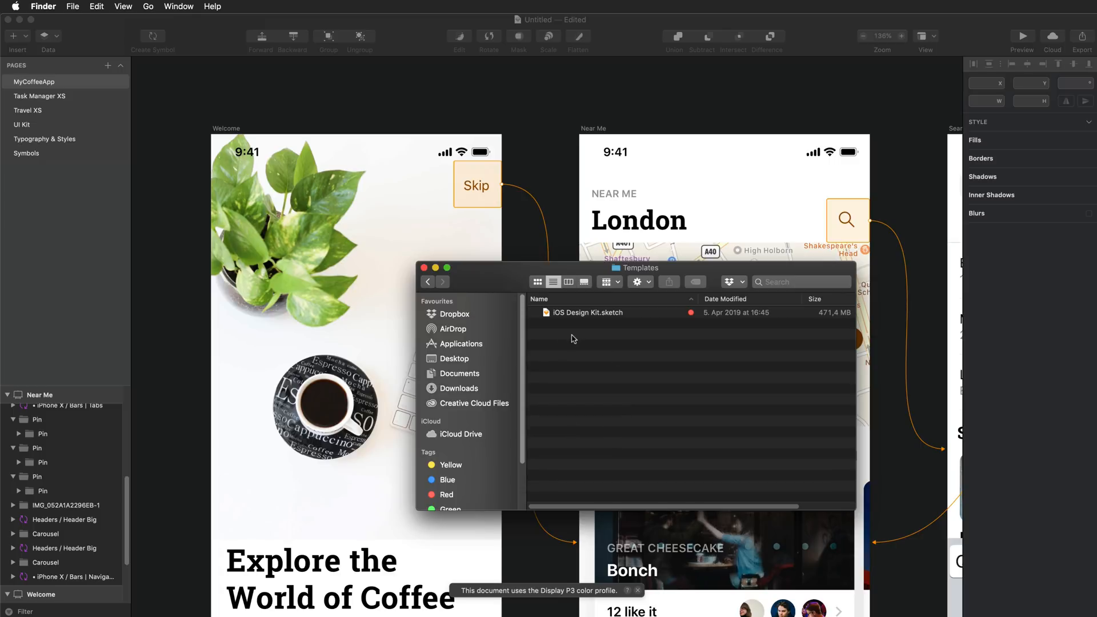
- Switch back to Sketch and view the file commands for starting a document from a template, leaving them unused
{"action": "left_click", "coordinate": [557, 183]}
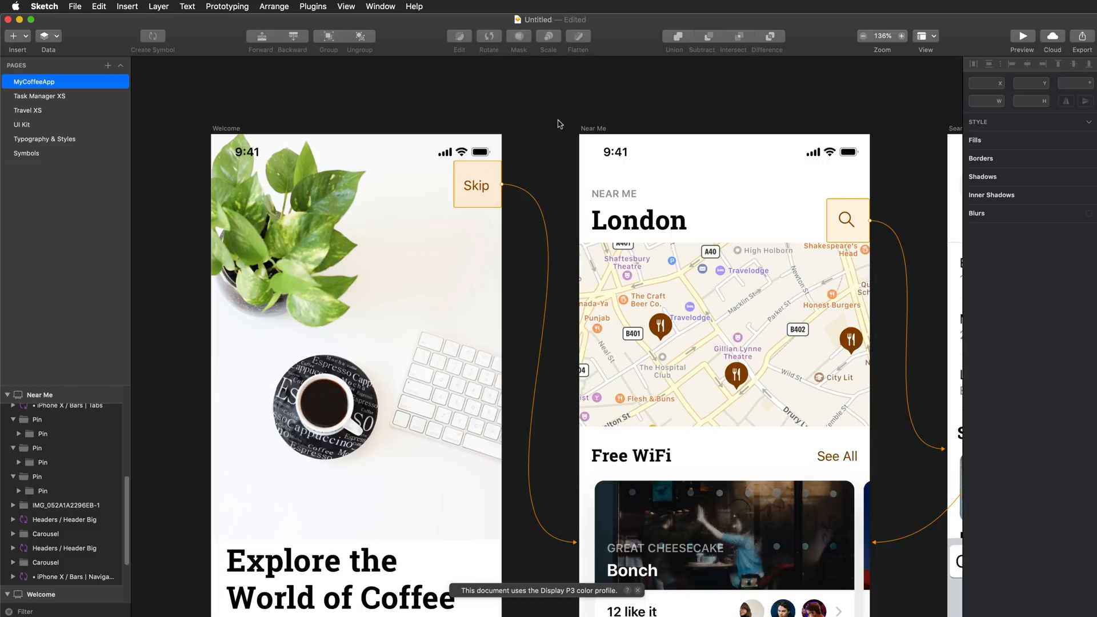
{"action": "left_click", "coordinate": [75, 7]}
{"action": "mouse_move", "coordinate": [83, 33]}
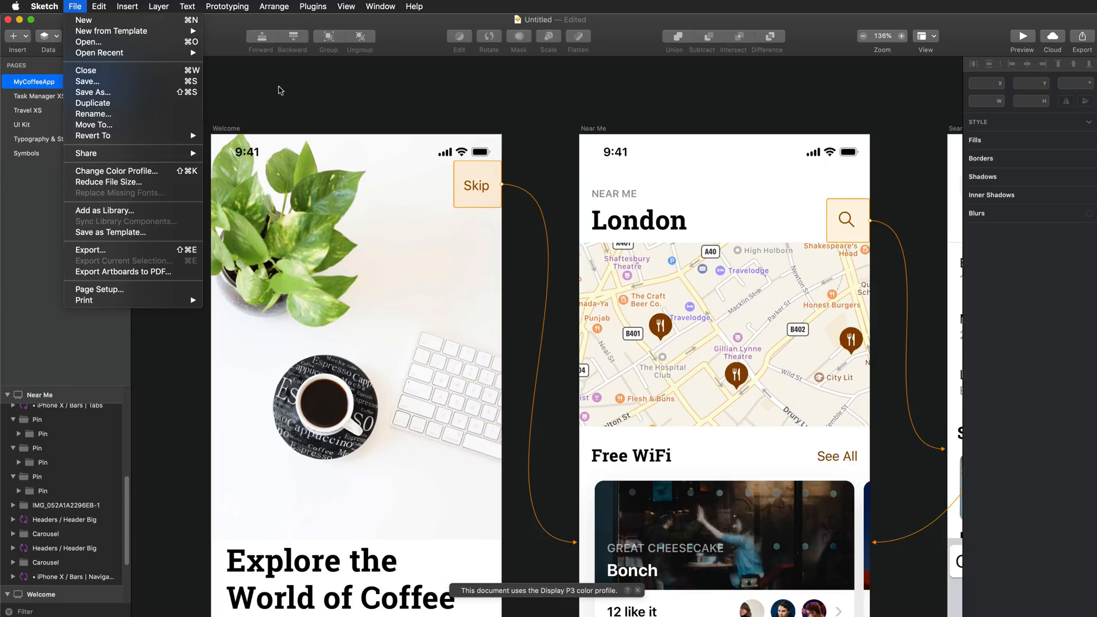
{"action": "left_click", "coordinate": [279, 90]}
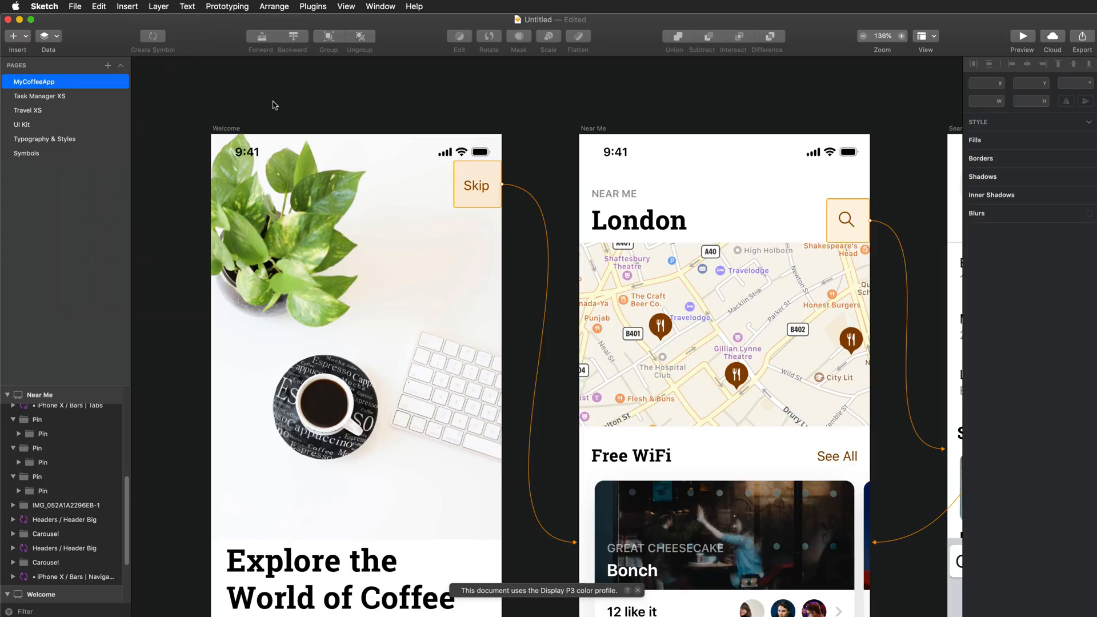
- Switch to Safari and show the Design Files page offering the iOS Design Kit
{"action": "key", "text": "super+Tab"}
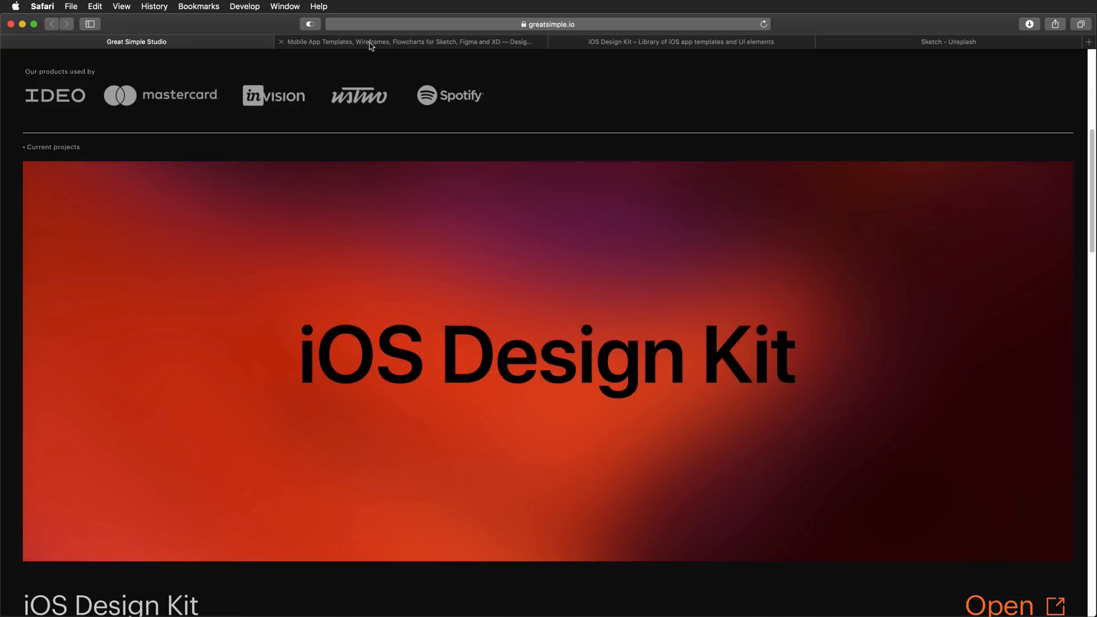
{"action": "left_click", "coordinate": [371, 42]}
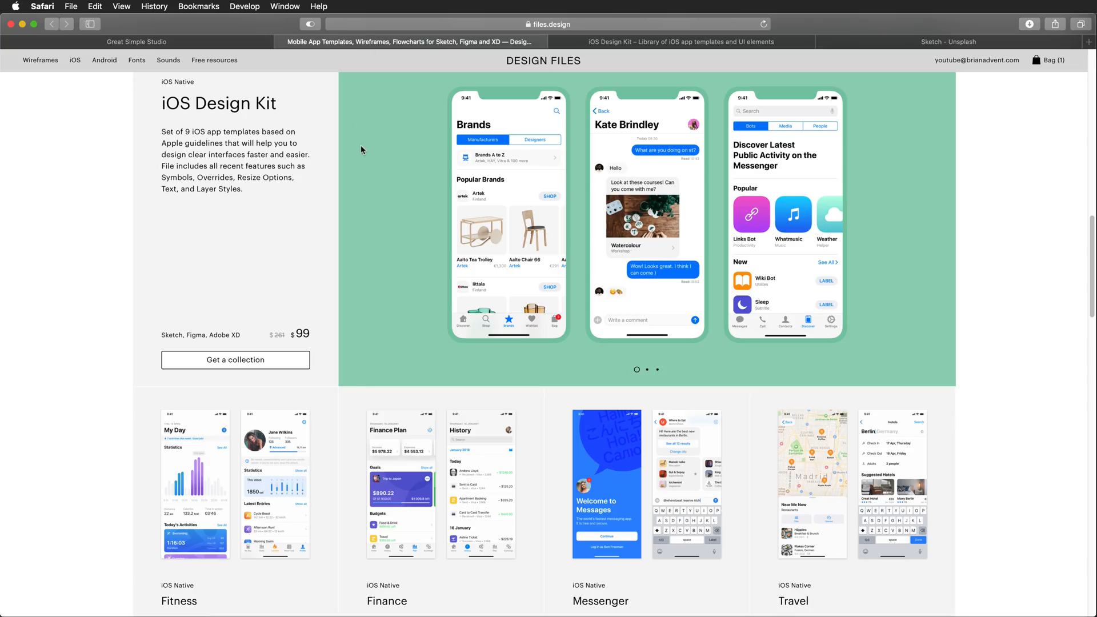